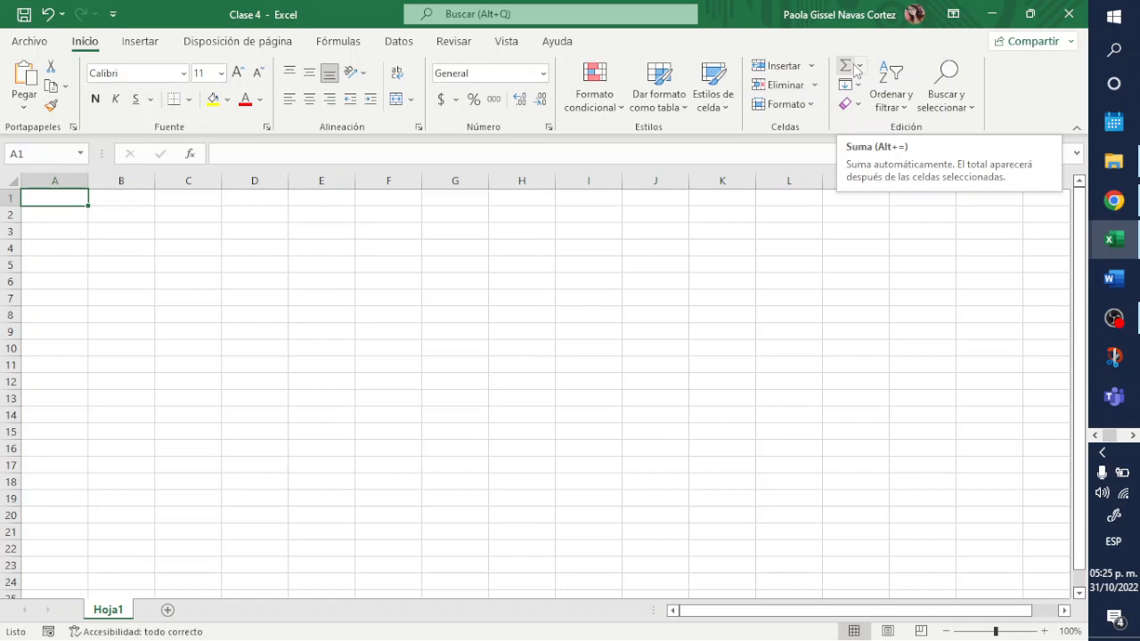
left_click(862, 70)
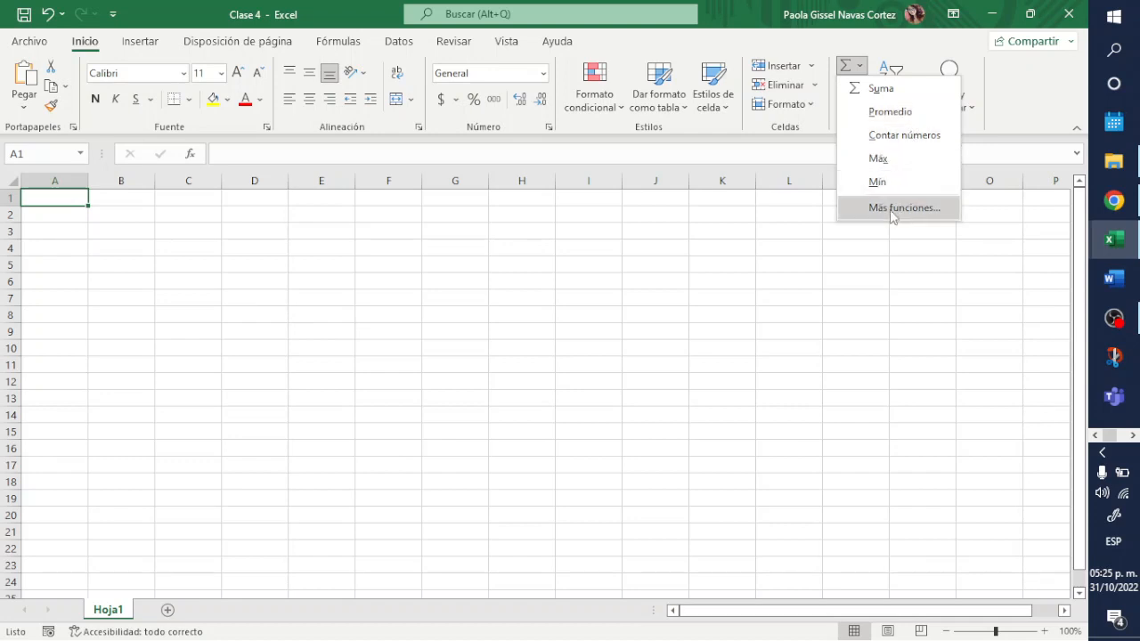
left_click(62, 220)
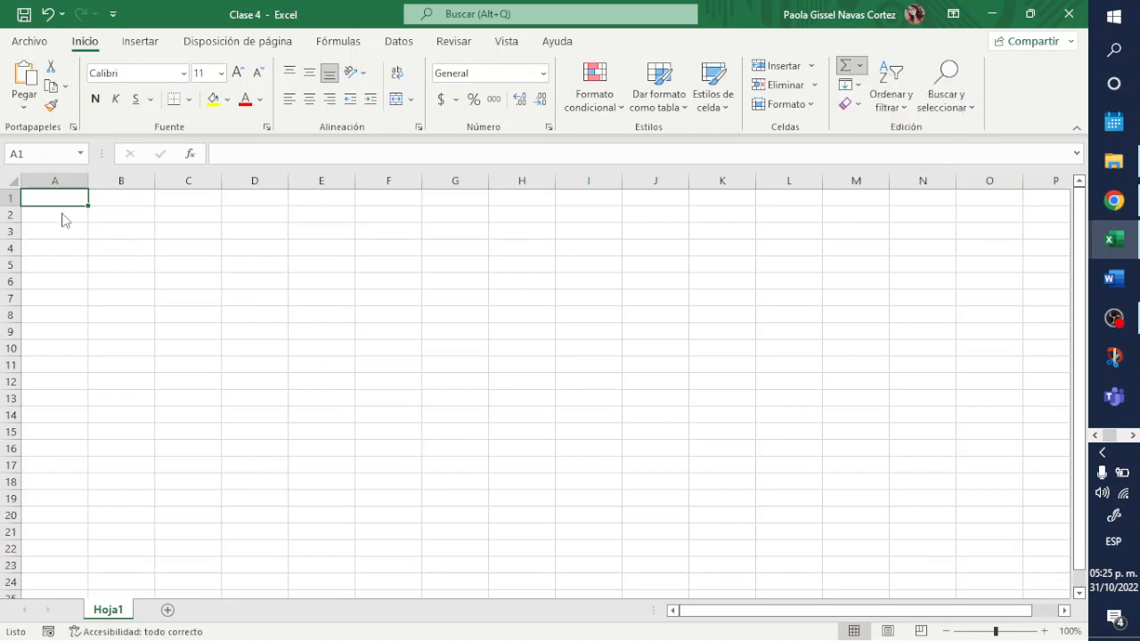
left_click(79, 219)
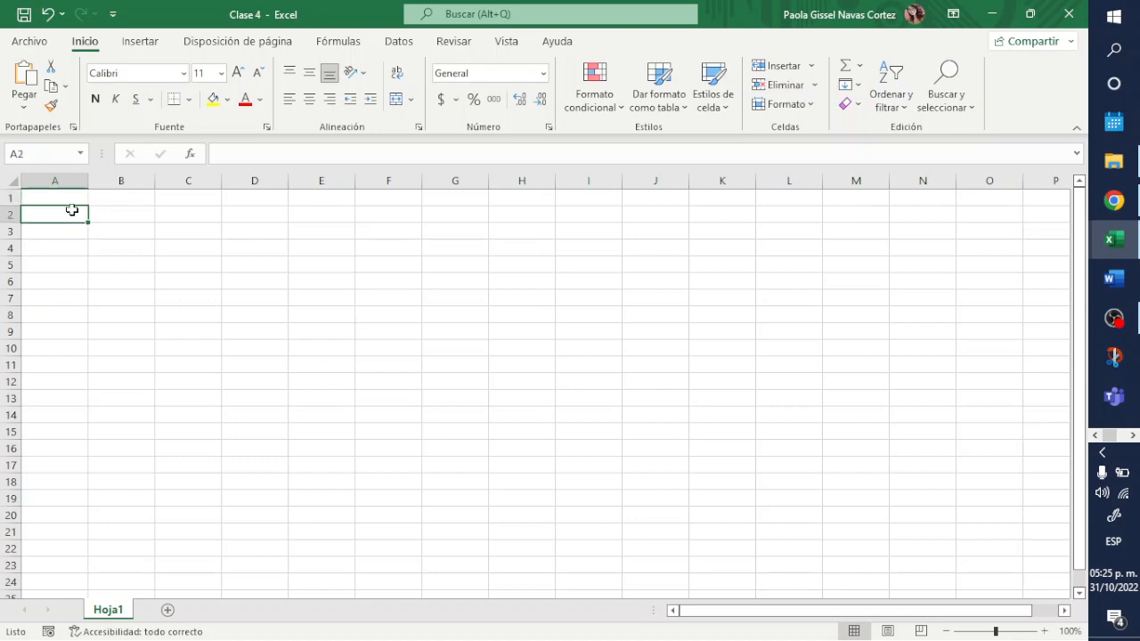
- Enter the heading NUMERO in cell A1
left_click(71, 200)
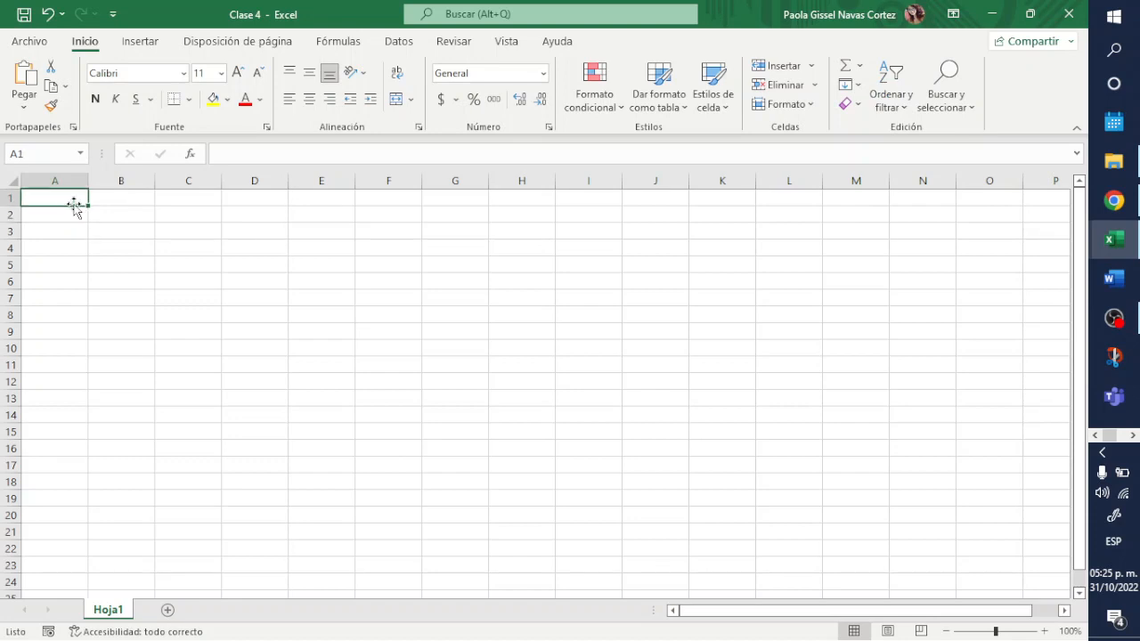
type("nN")
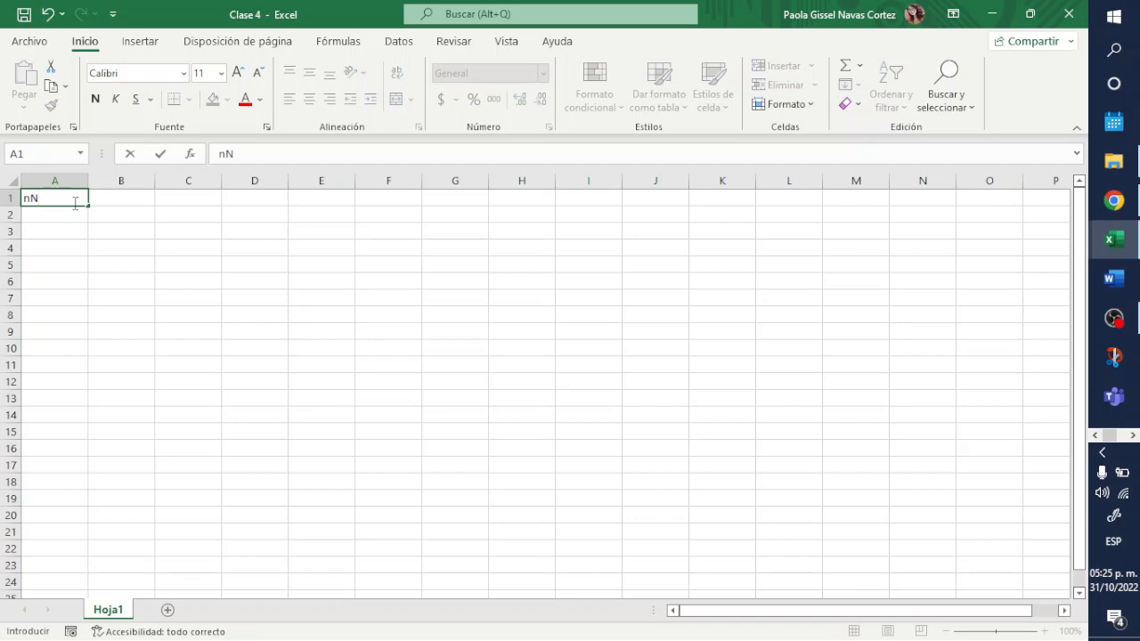
key("BackSpace")
key("BackSpace")
type("NUMW")
key("BackSpace")
type("ERO")
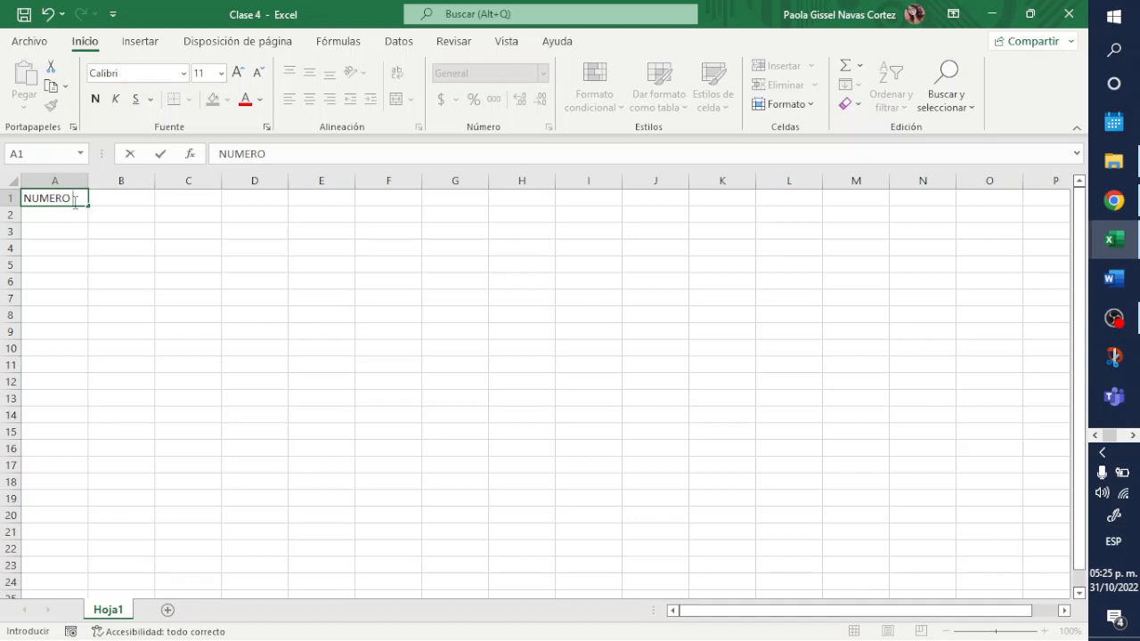
key("Return")
- Enter the numbers 1, 5, 6, 8, 9 and 10 below the heading in cells A2 to A7
type("1")
key("Return")
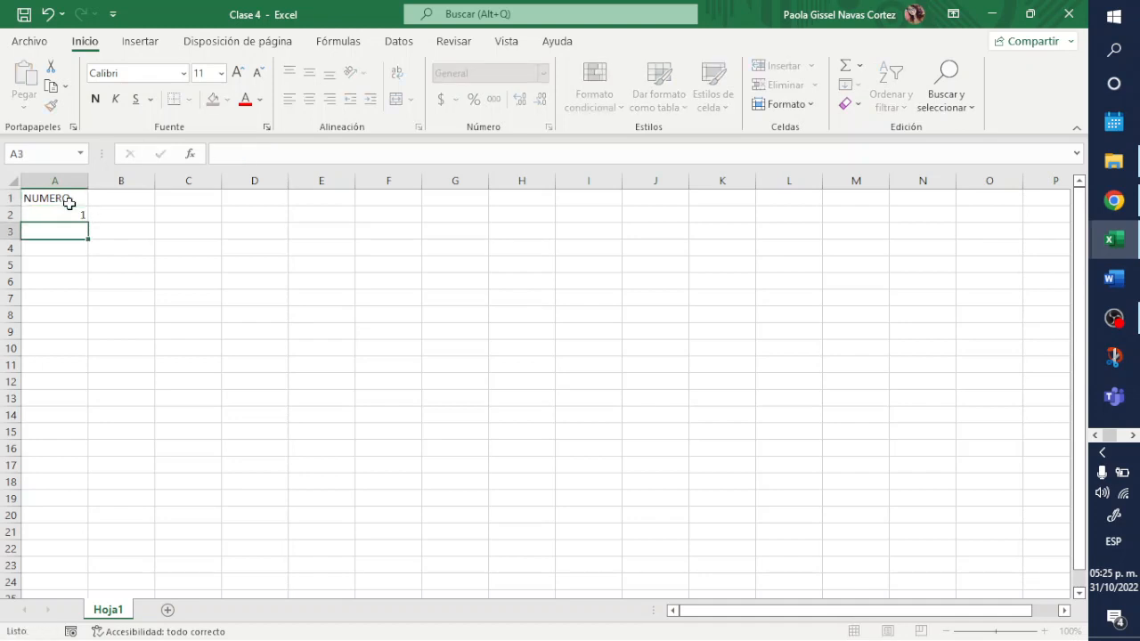
type("5")
key("Return")
type("6")
key("Return")
type("8")
key("Return")
type("9")
key("Return")
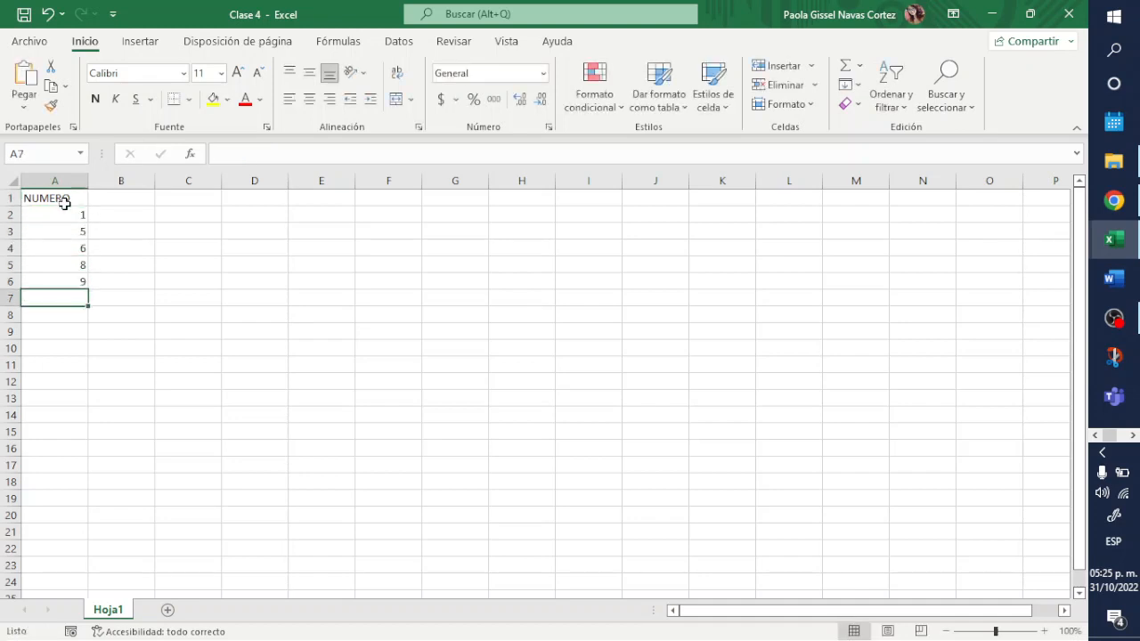
type("10")
key("Return")
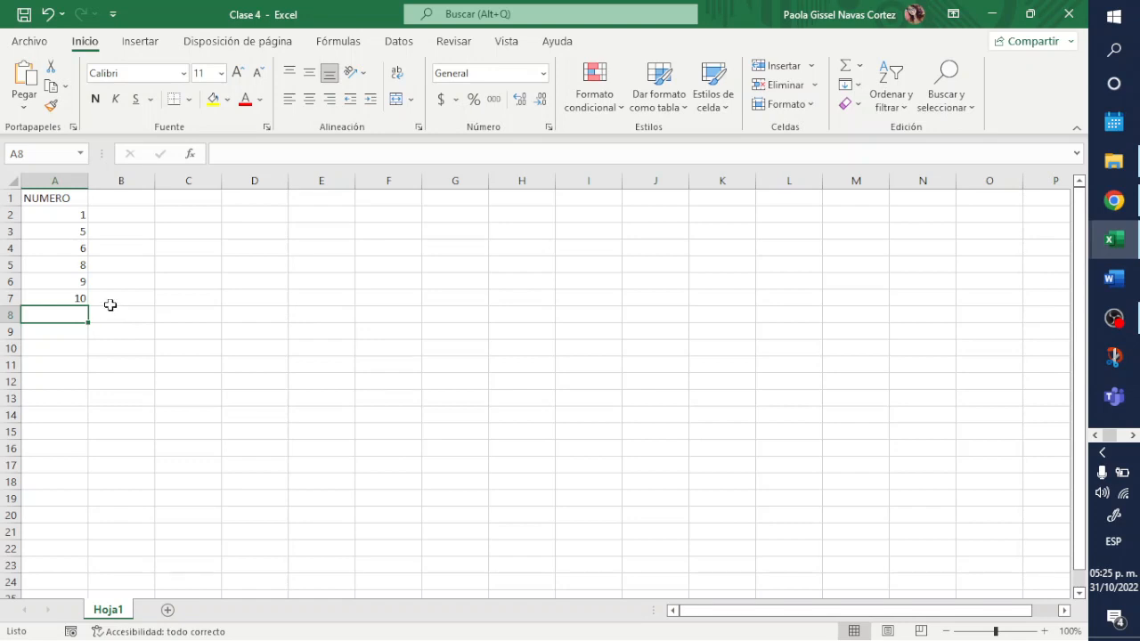
- Add the numbers in cell A8 with the cell-by-cell formula =A2+A3+A4+A5+A6+A7
type("=")
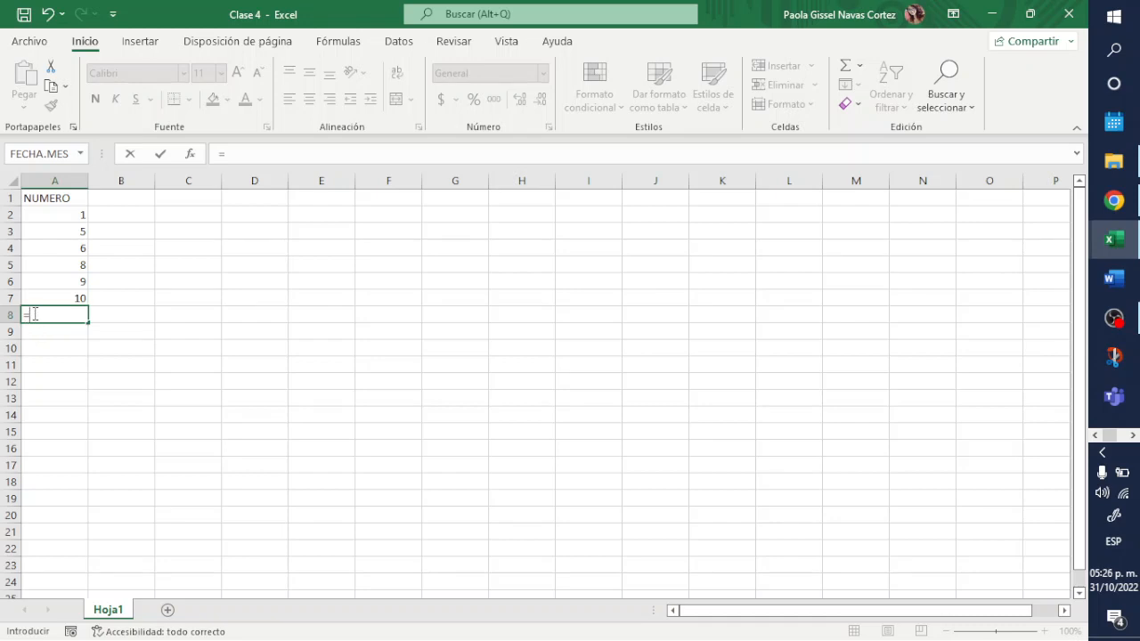
left_click(75, 215)
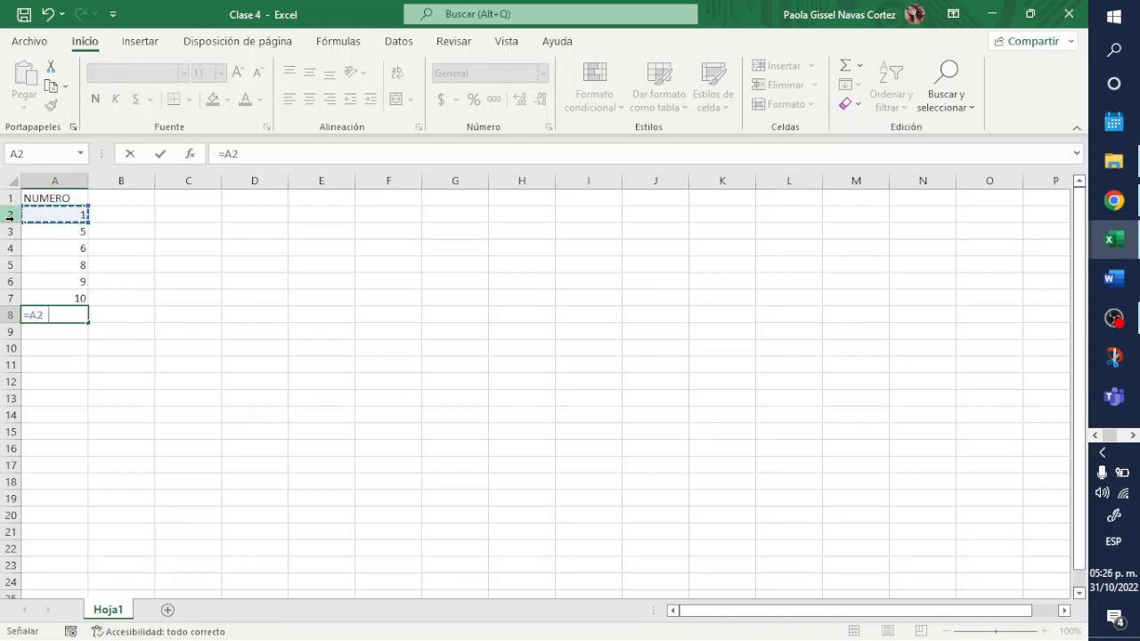
type("+")
left_click(82, 230)
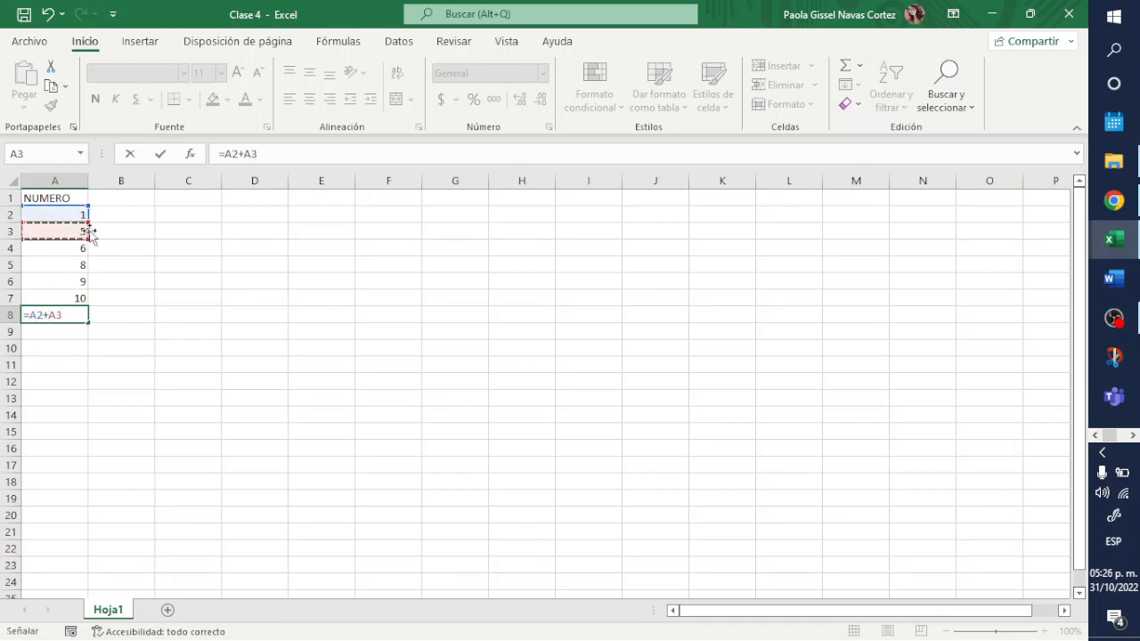
type("+")
left_click(71, 248)
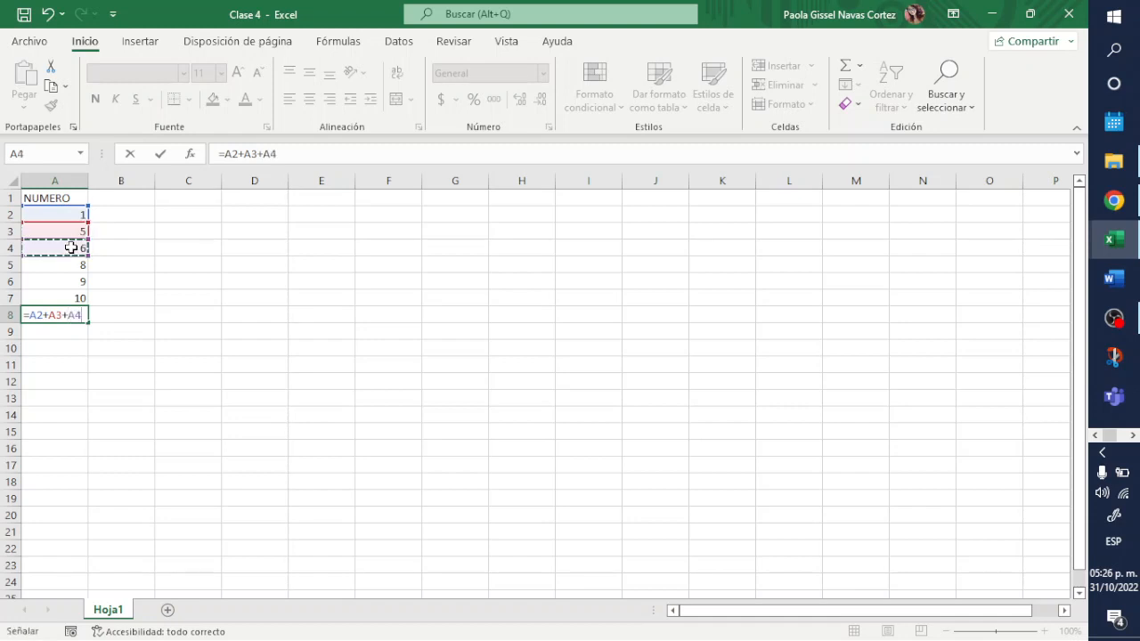
type("+")
left_click(69, 263)
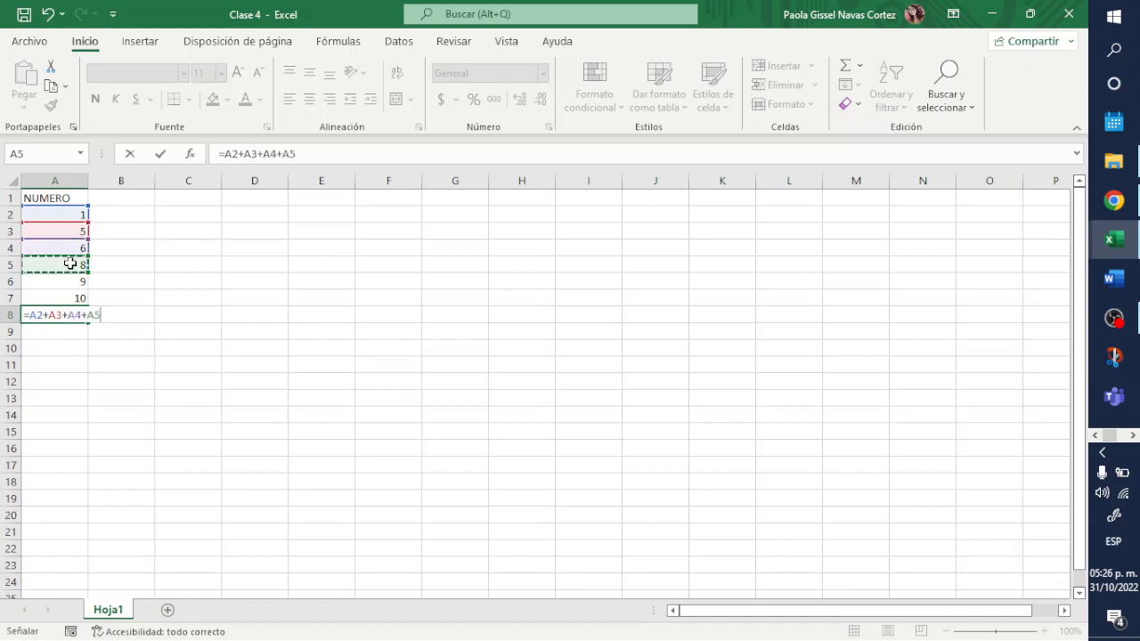
type("+")
left_click(68, 277)
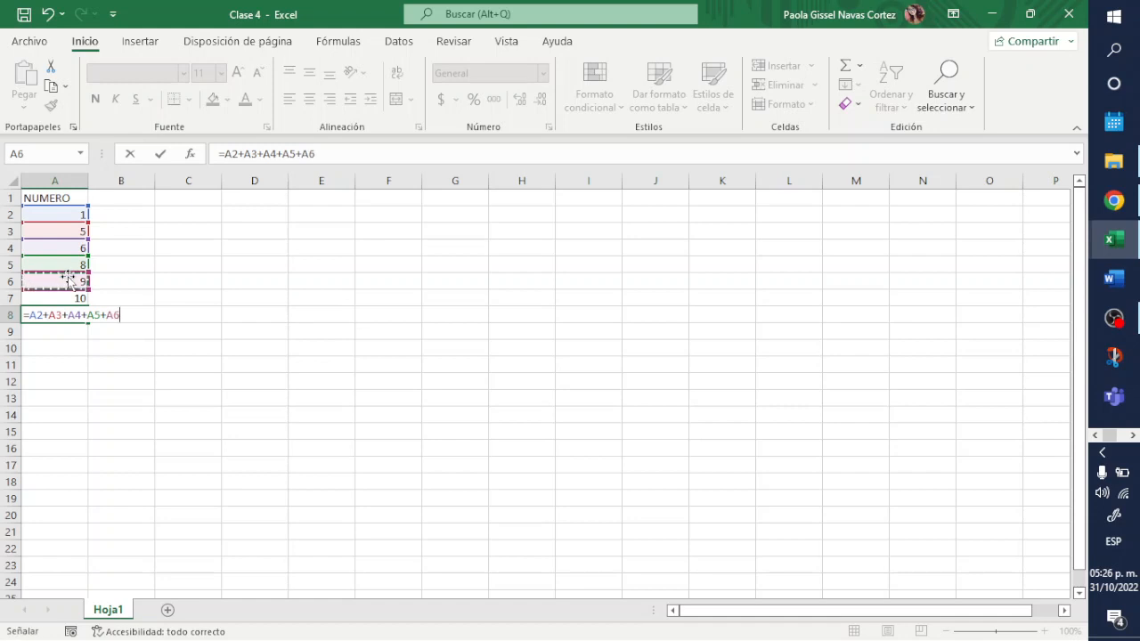
type("+")
left_click(68, 298)
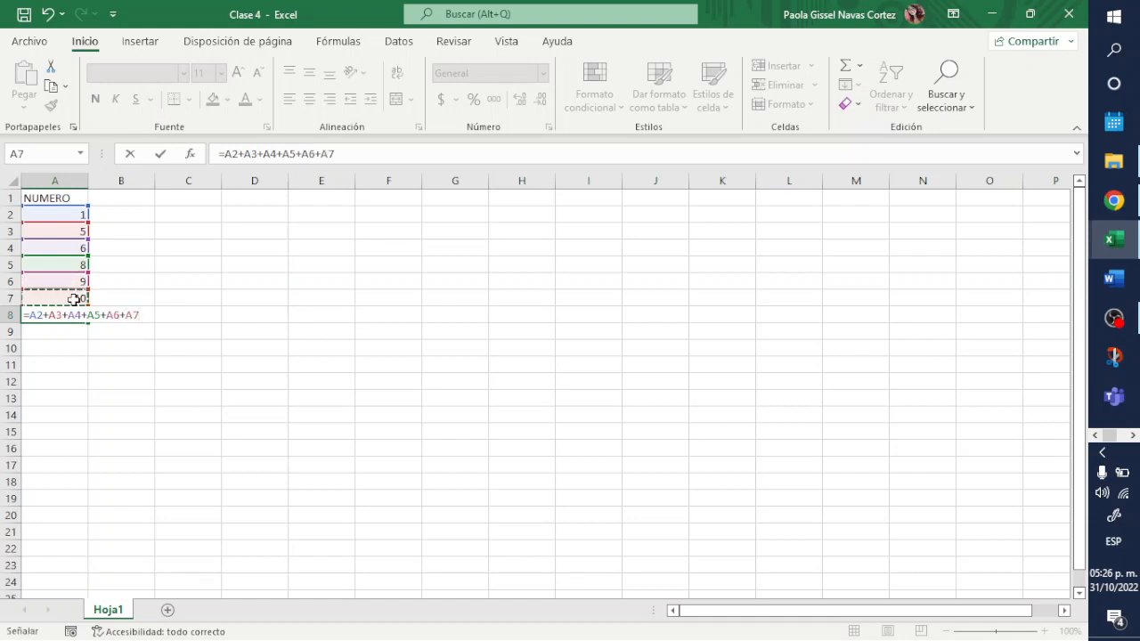
key("Return")
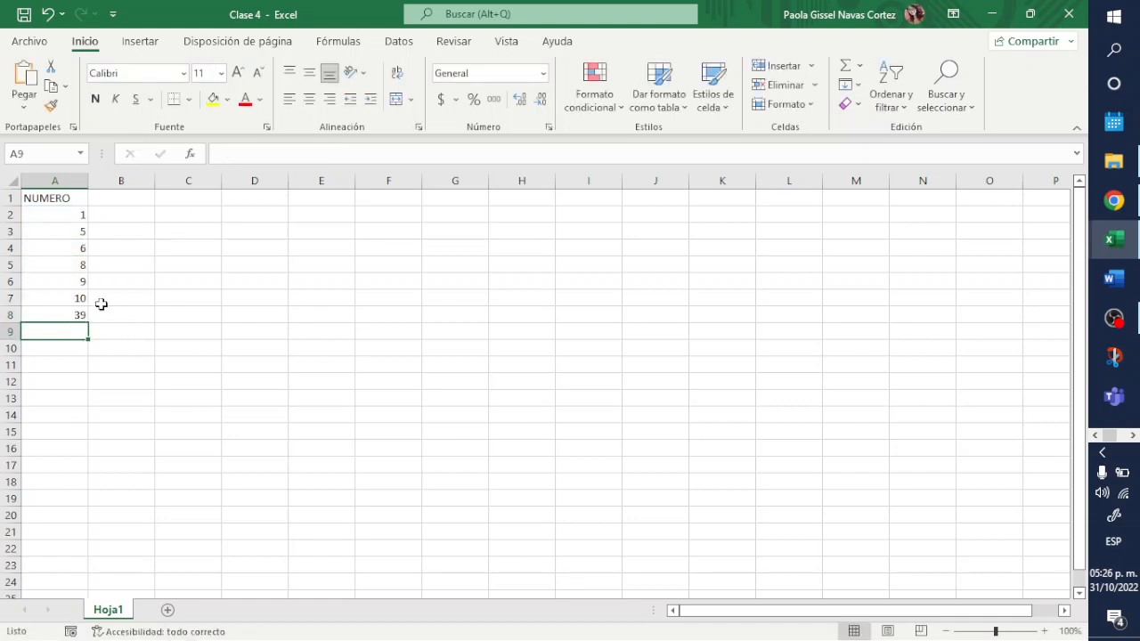
- Replace the formula in cell A8 with the function =SUMA(A2:A7)
left_click(79, 311)
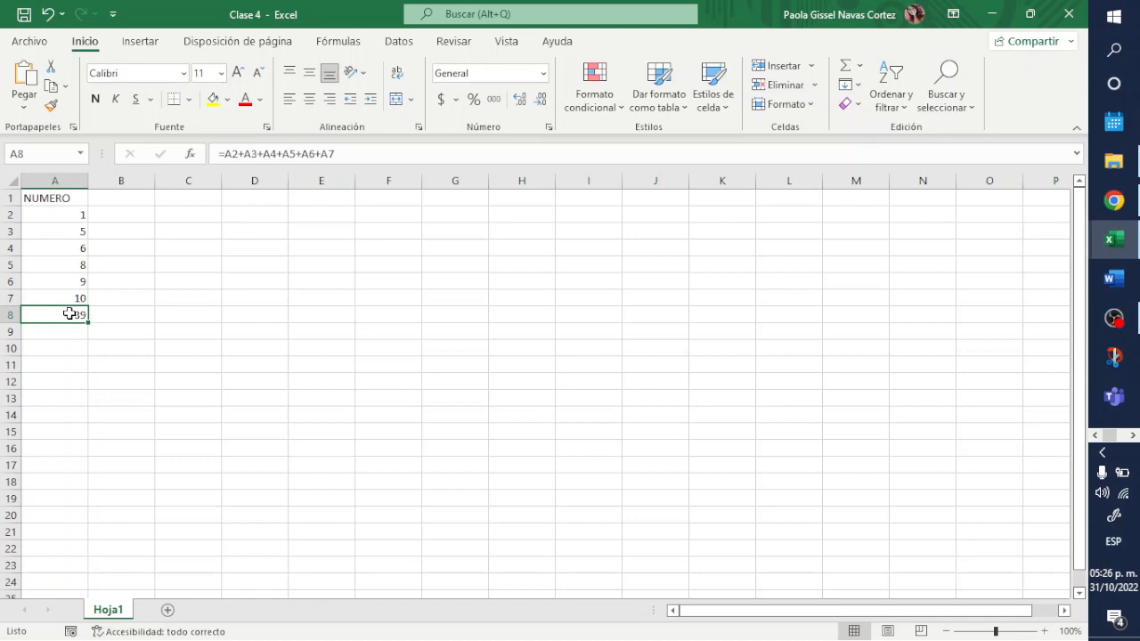
type("=SUMA(")
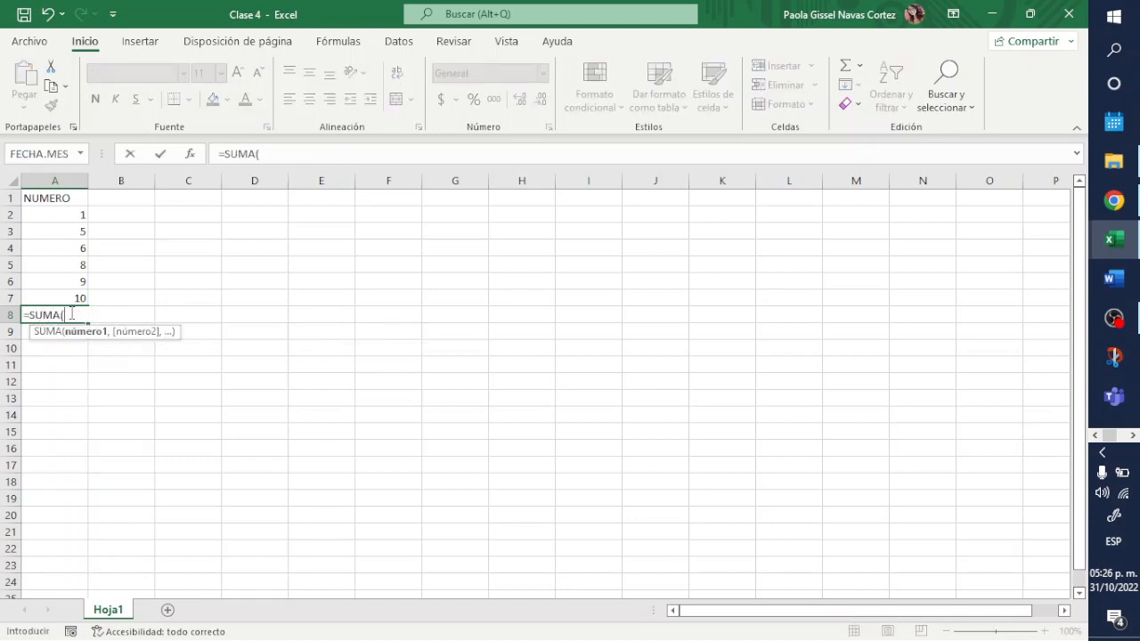
left_click_drag(79, 214, 66, 300)
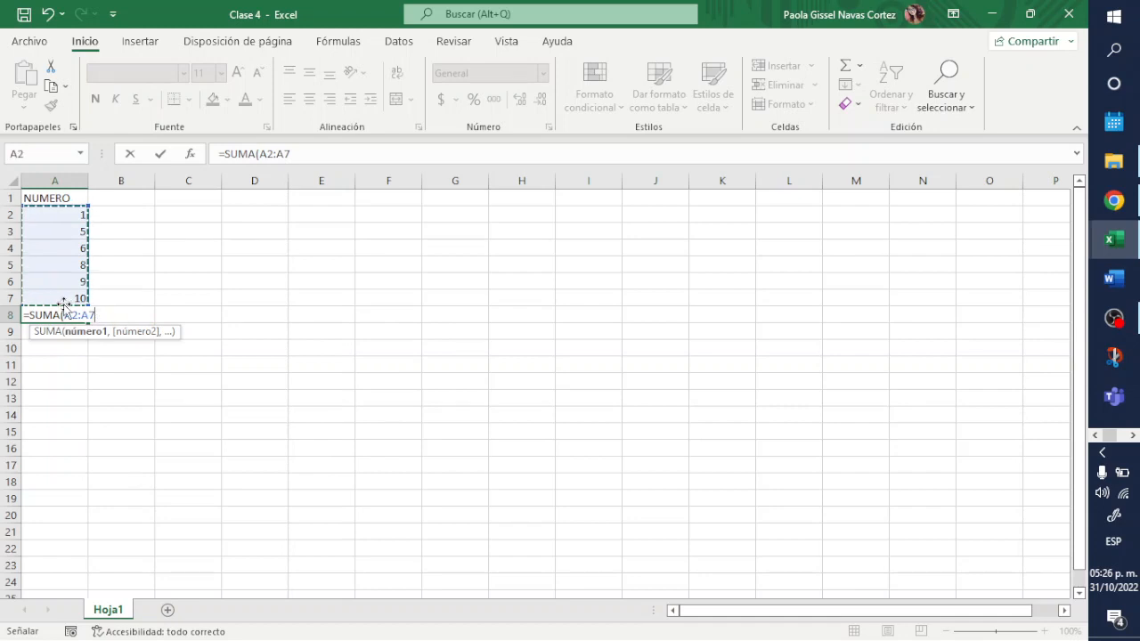
type(")")
key("Return")
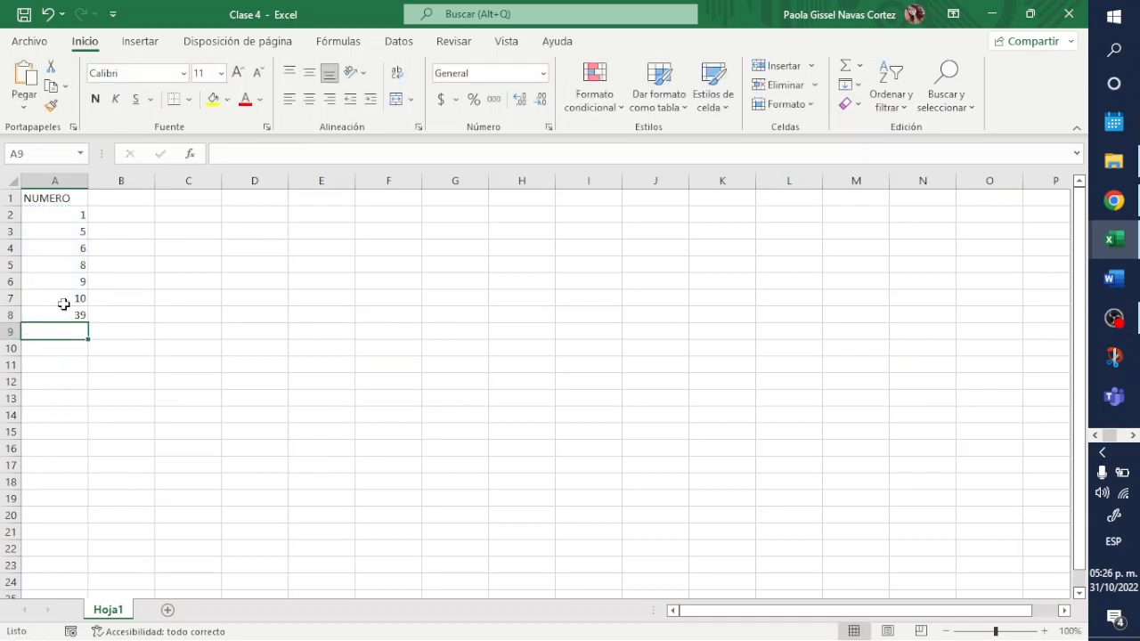
- Clear the SUMA formula from cell A8
left_click(64, 308)
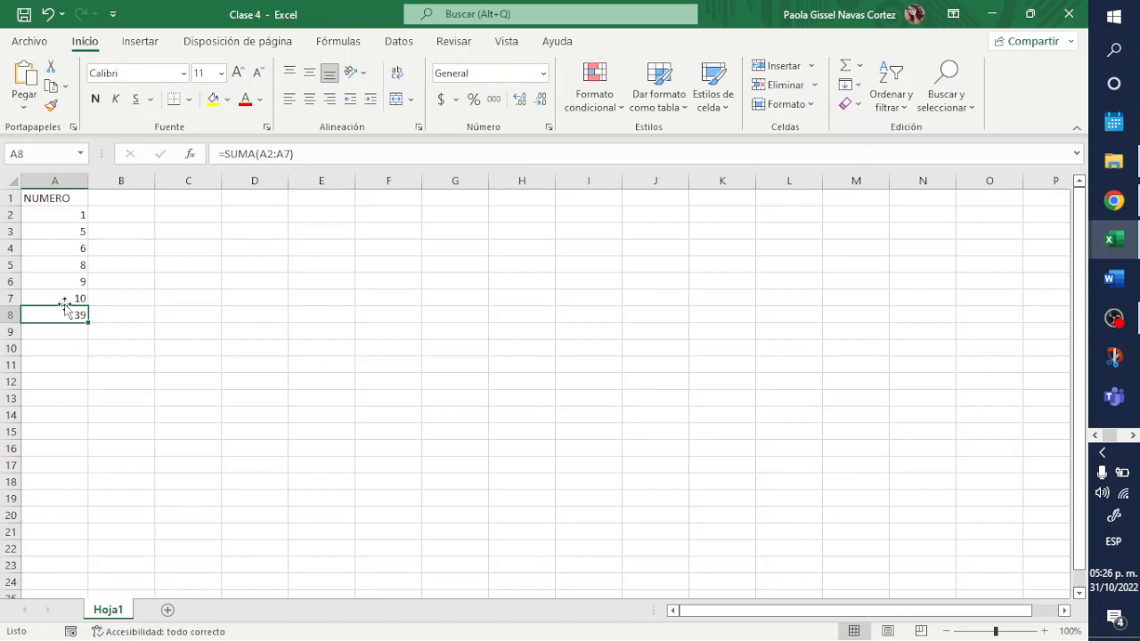
key("BackSpace")
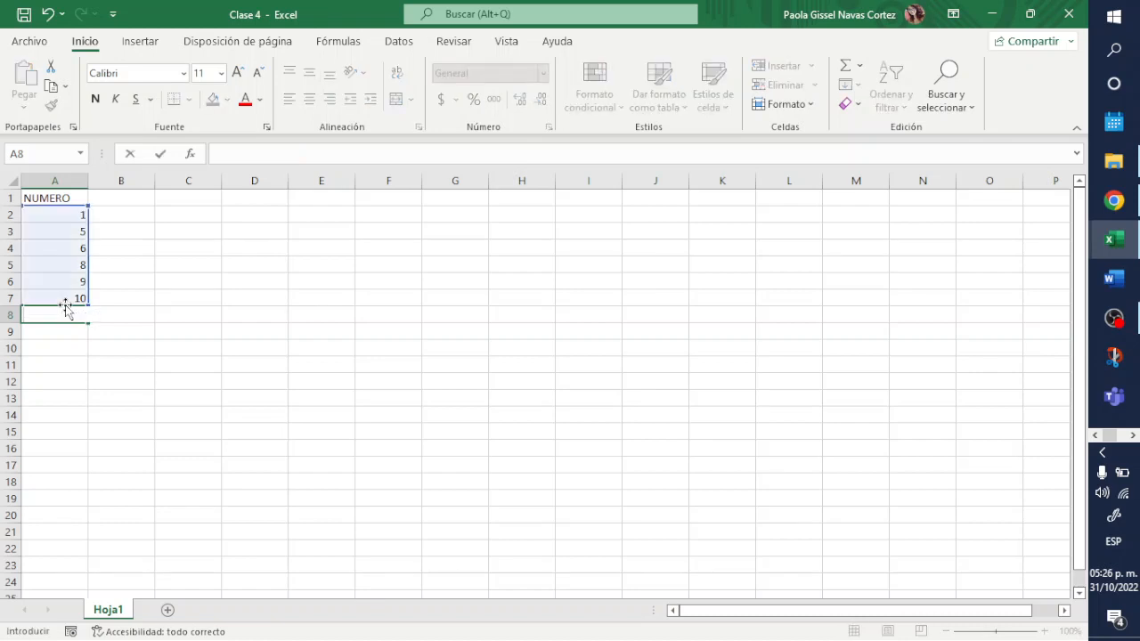
key("Return")
- Use AutoSum to total A2:A7 in cell A8 and check the resulting formula
left_click(65, 314)
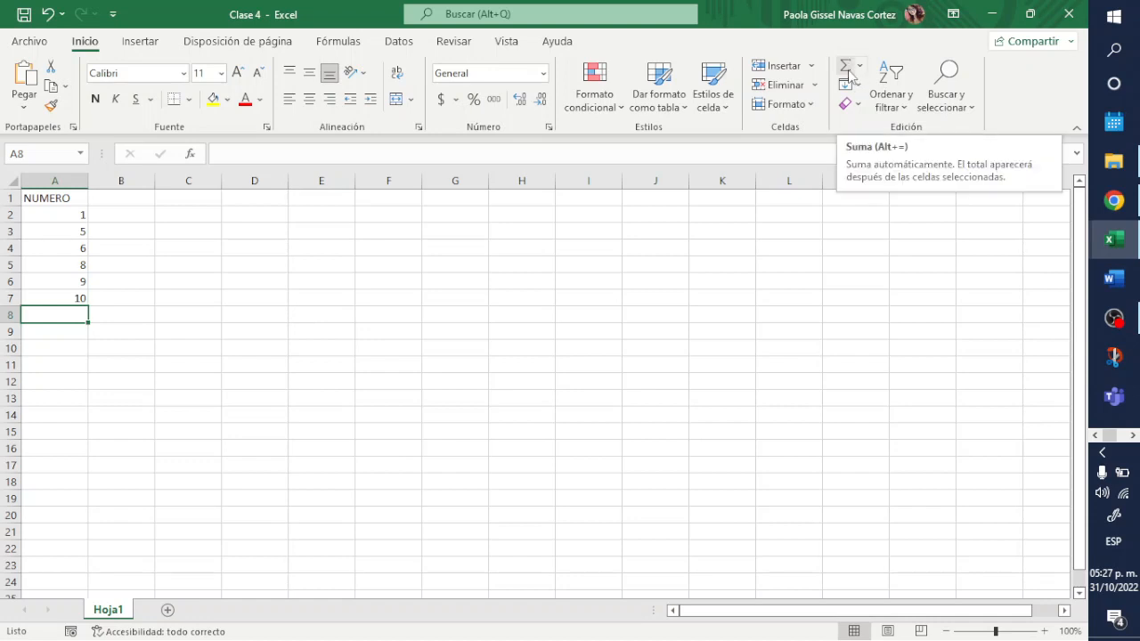
left_click(846, 67)
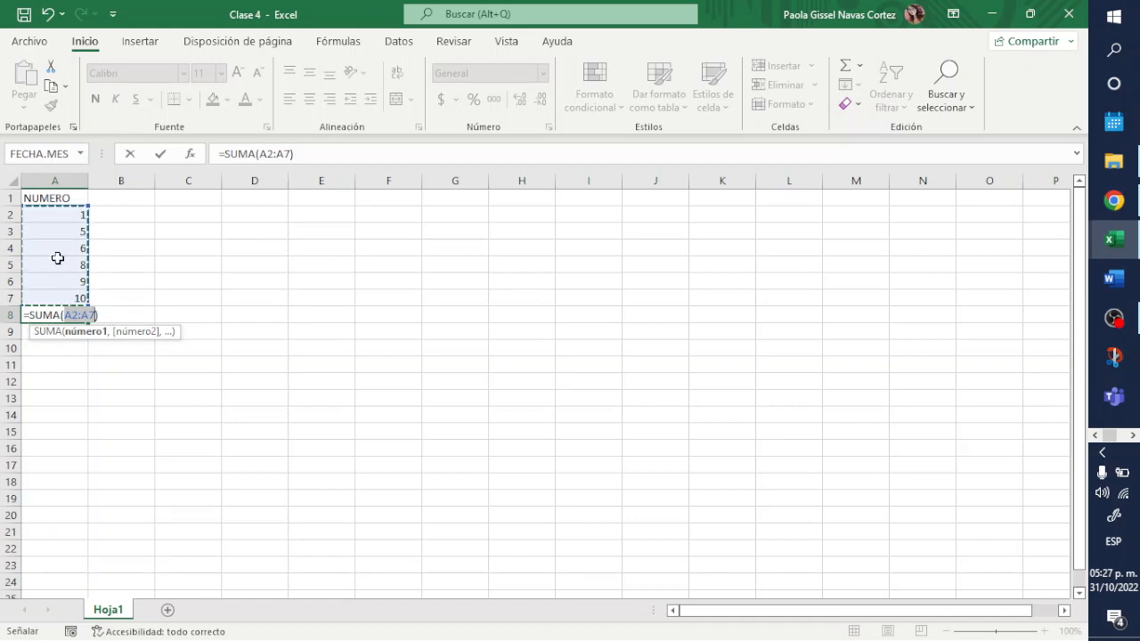
key("Return")
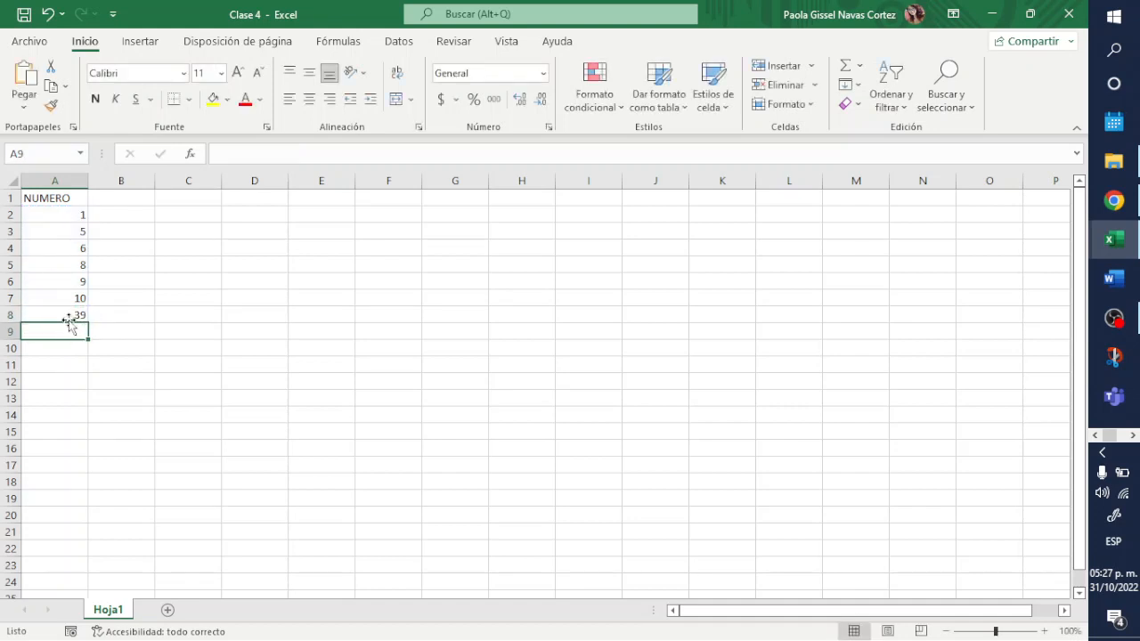
left_click(73, 312)
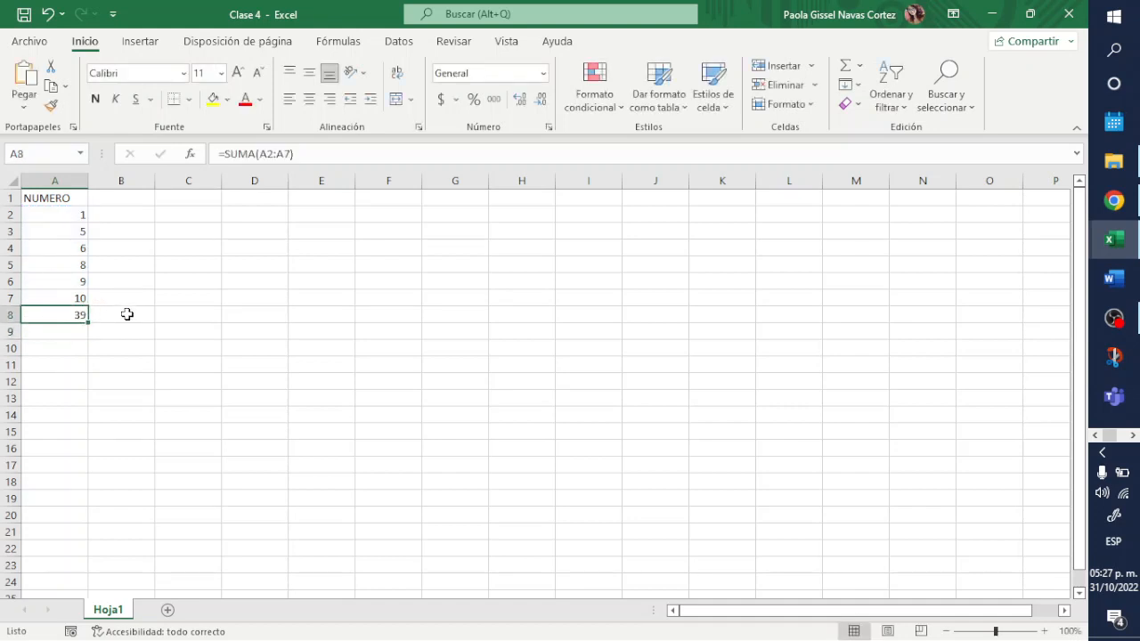
- Fill the numbers from A2:A7 across into B2:B7 and calculate their average in B8 with the automatic PROMEDIO function
left_click_drag(82, 214, 142, 301)
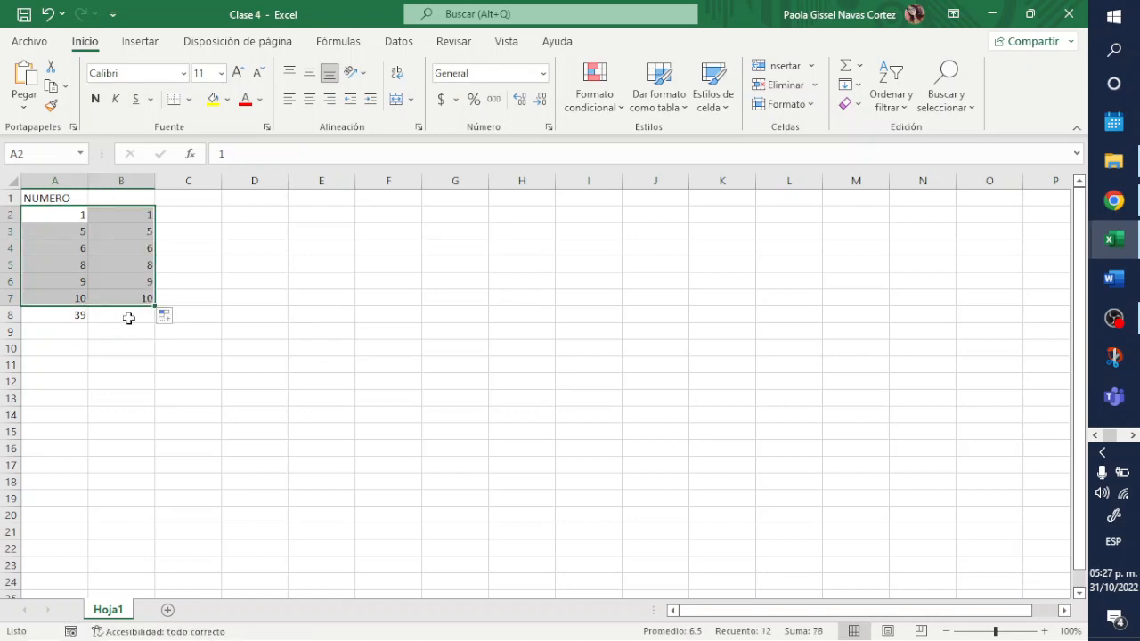
left_click(127, 316)
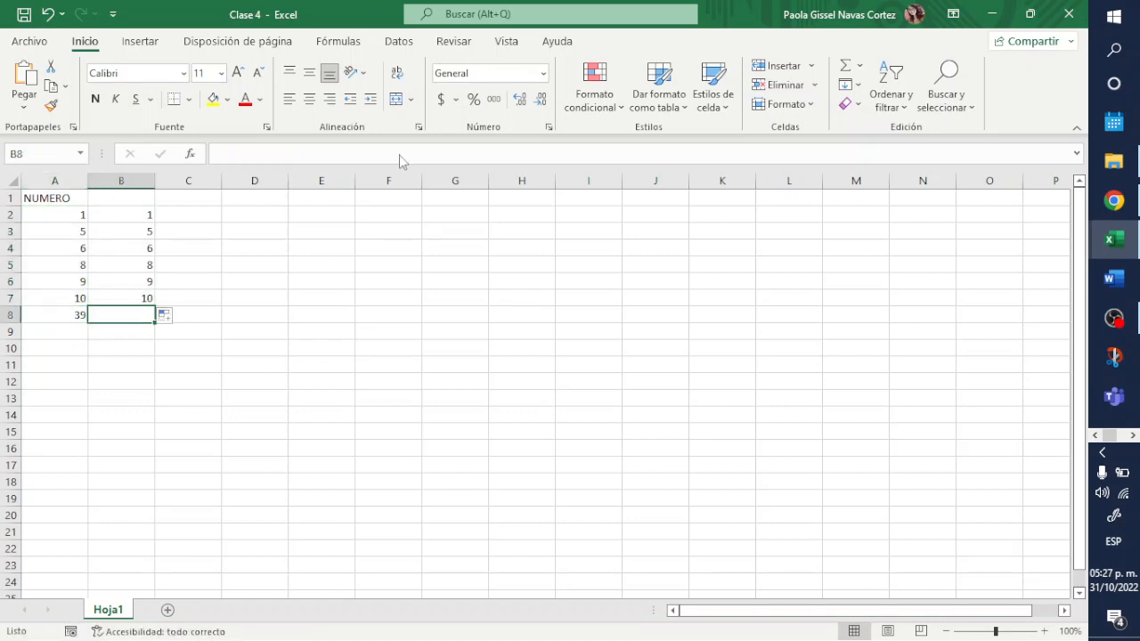
left_click(861, 66)
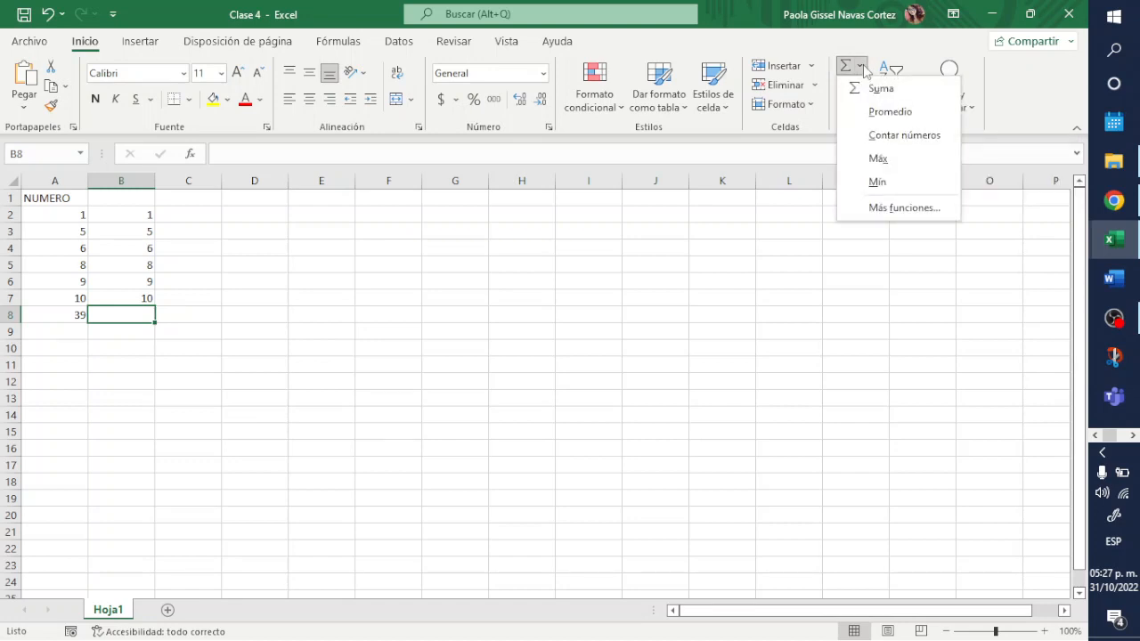
left_click(881, 114)
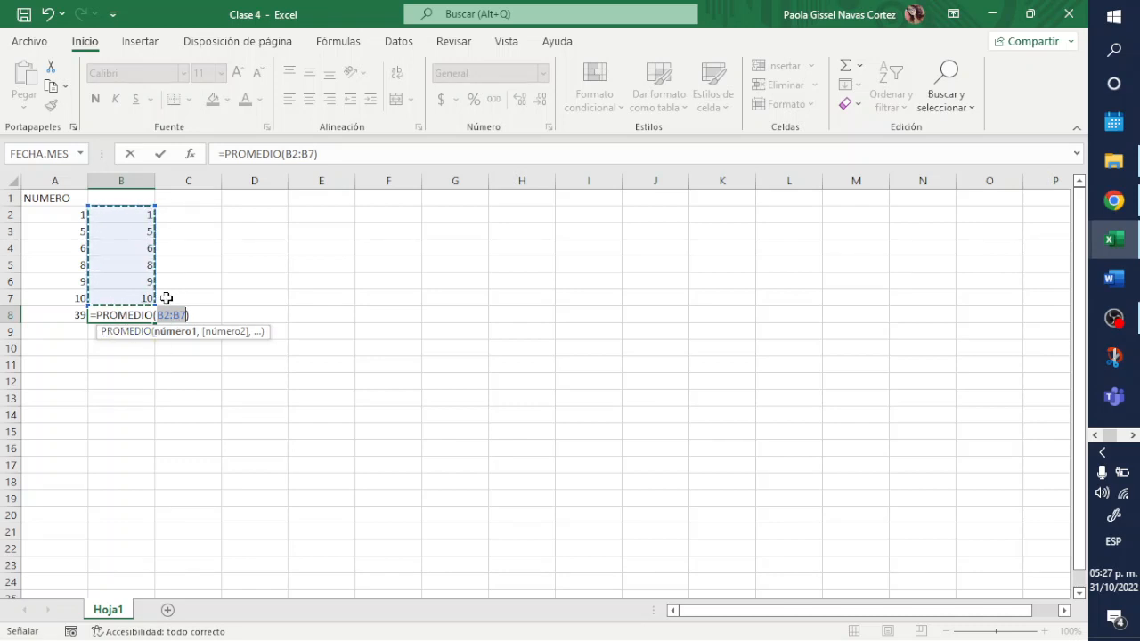
key("Return")
left_click(113, 314)
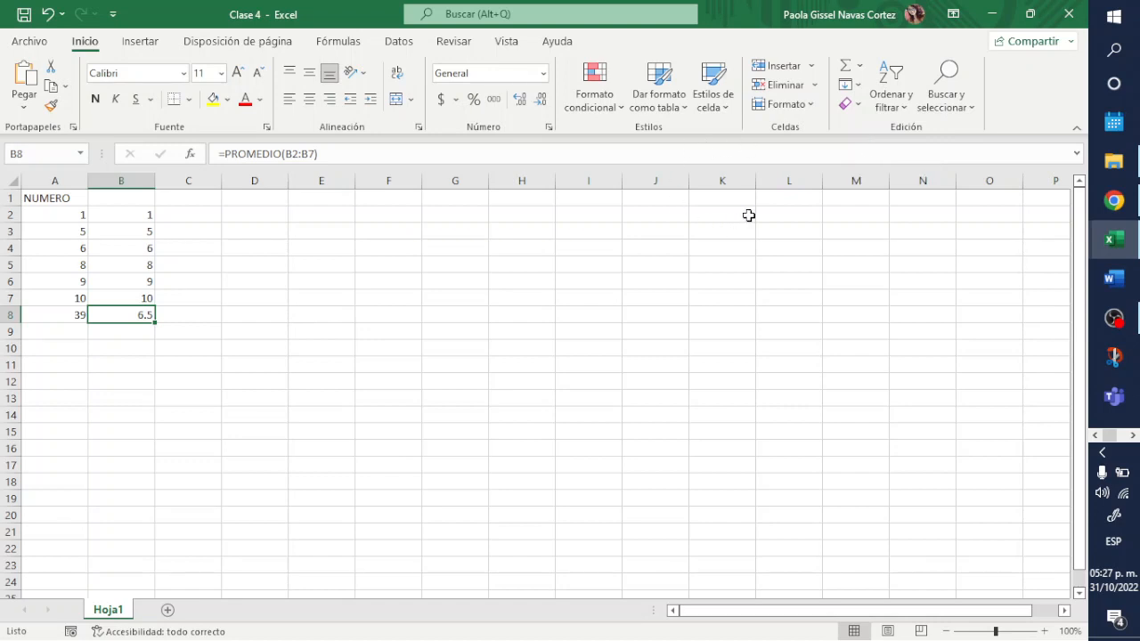
left_click(860, 107)
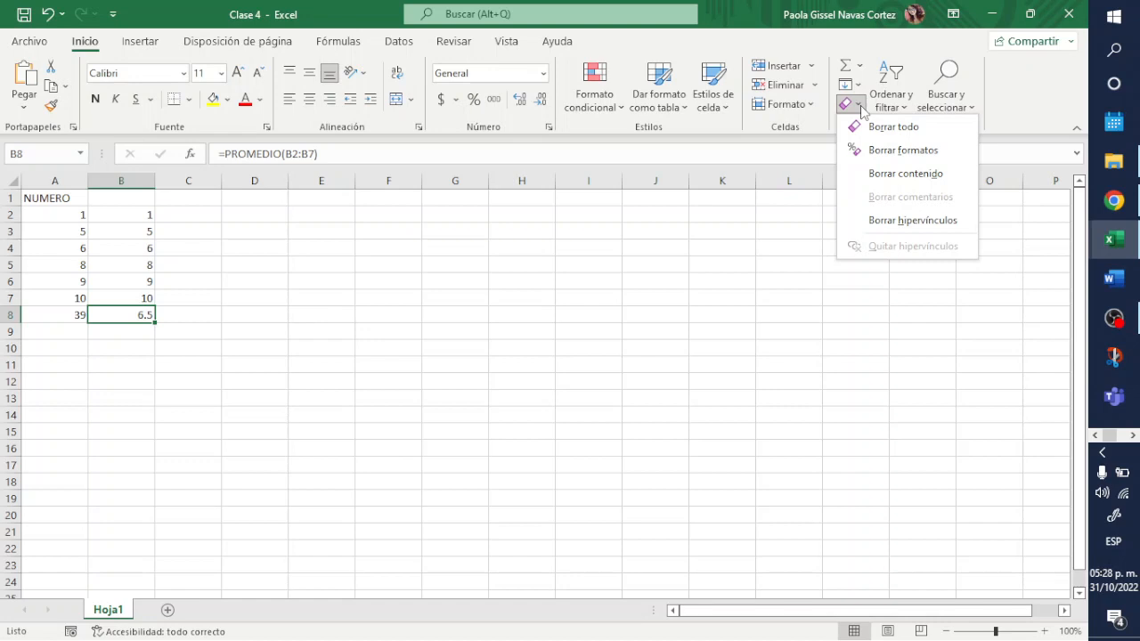
left_click(408, 327)
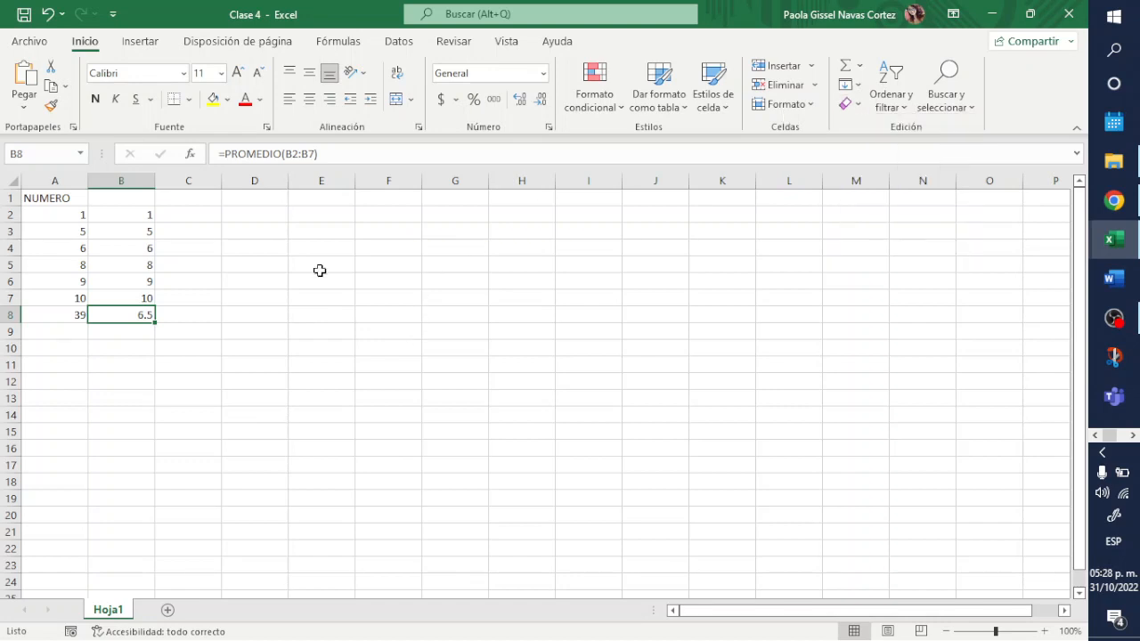
- Copy the NUMERO heading across to B1 and give the range A1:B8 a yellow fill
left_click(60, 198)
left_click_drag(88, 206, 153, 201)
left_click(230, 312)
left_click_drag(71, 199, 122, 311)
left_click(213, 98)
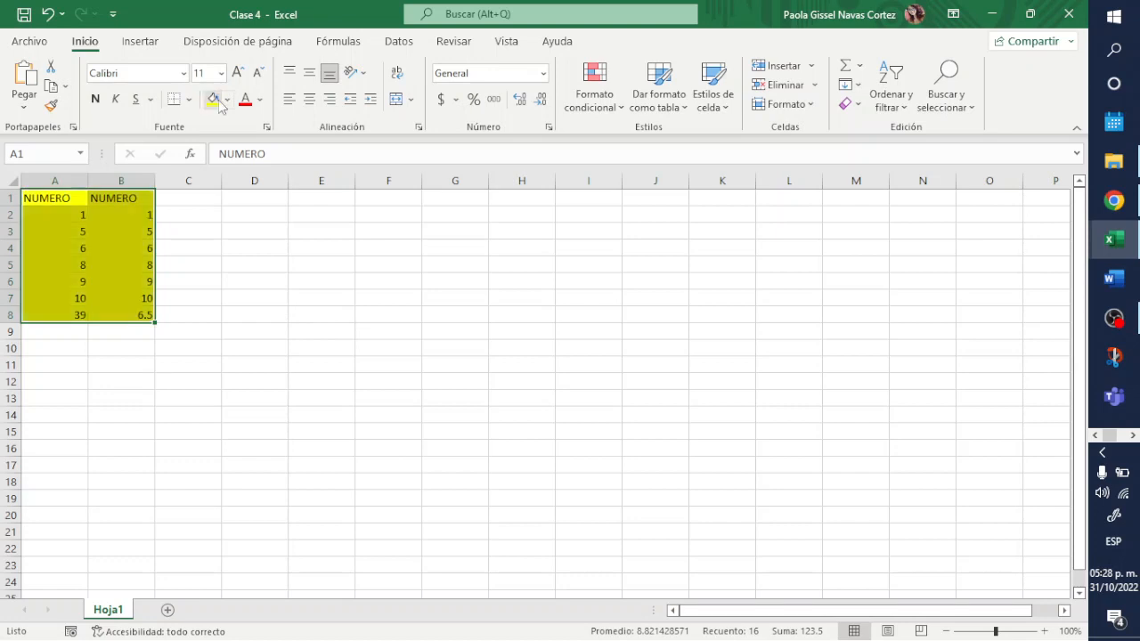
- Apply all borders to the yellow number table in A1:B8
left_click(189, 99)
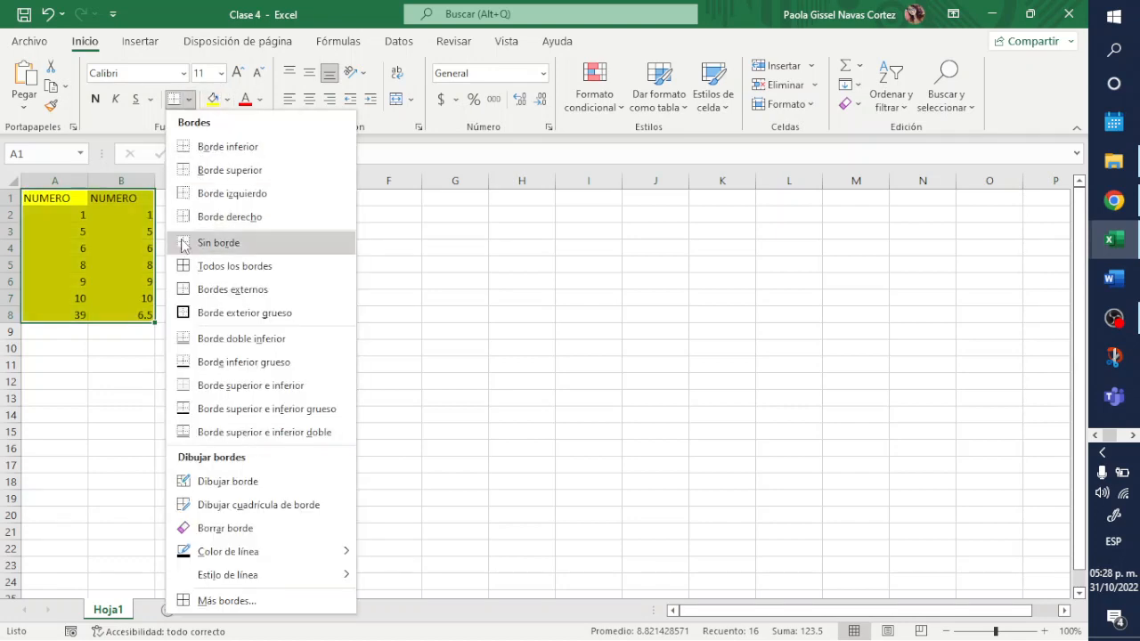
left_click(191, 265)
left_click(357, 267)
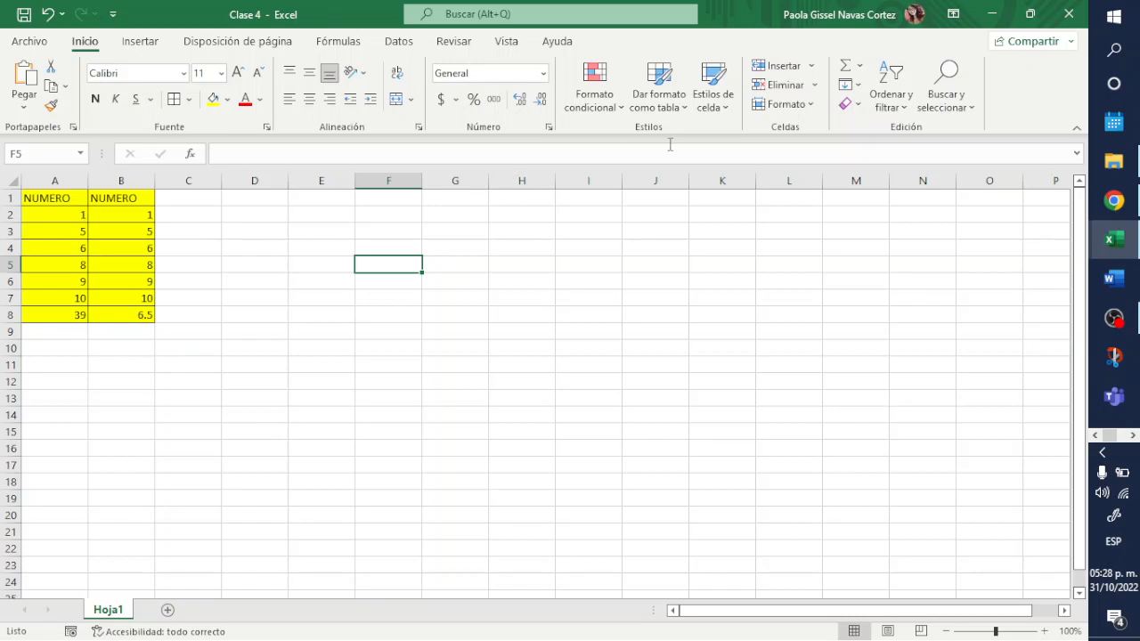
- Try clearing everything, contents and formats, from A1:A8 and undo it
left_click(58, 199)
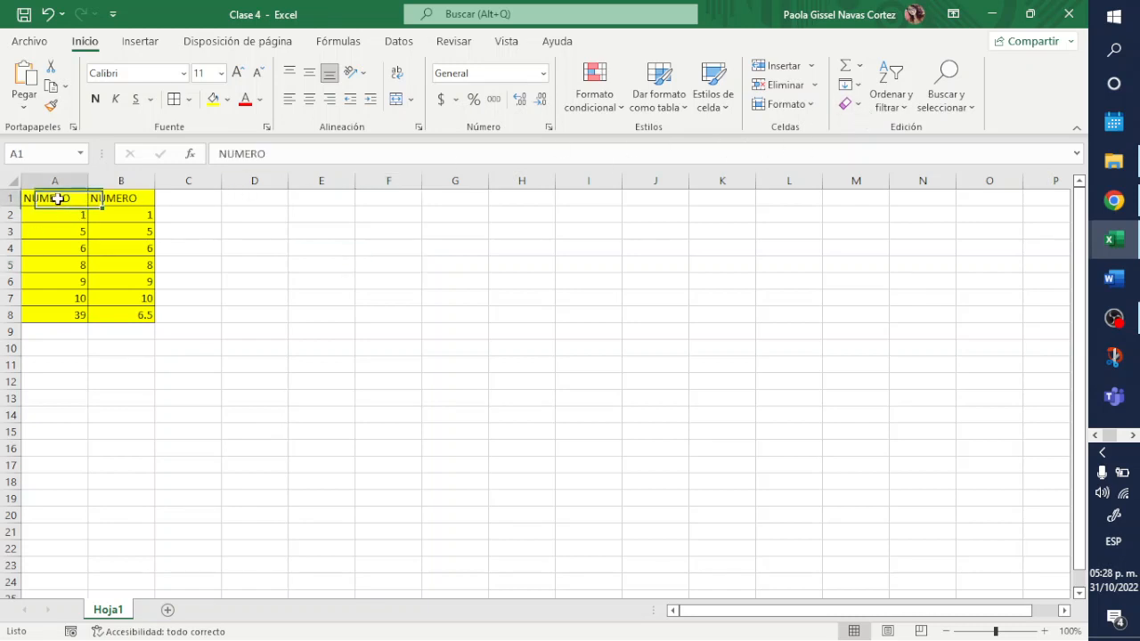
left_click(859, 105)
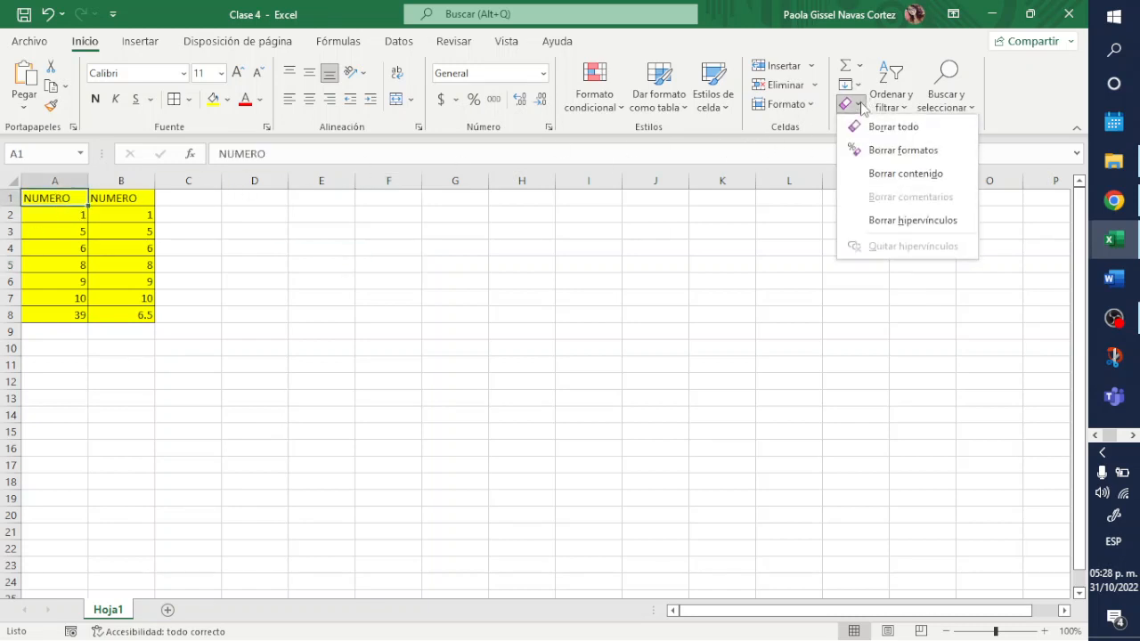
left_click(103, 341)
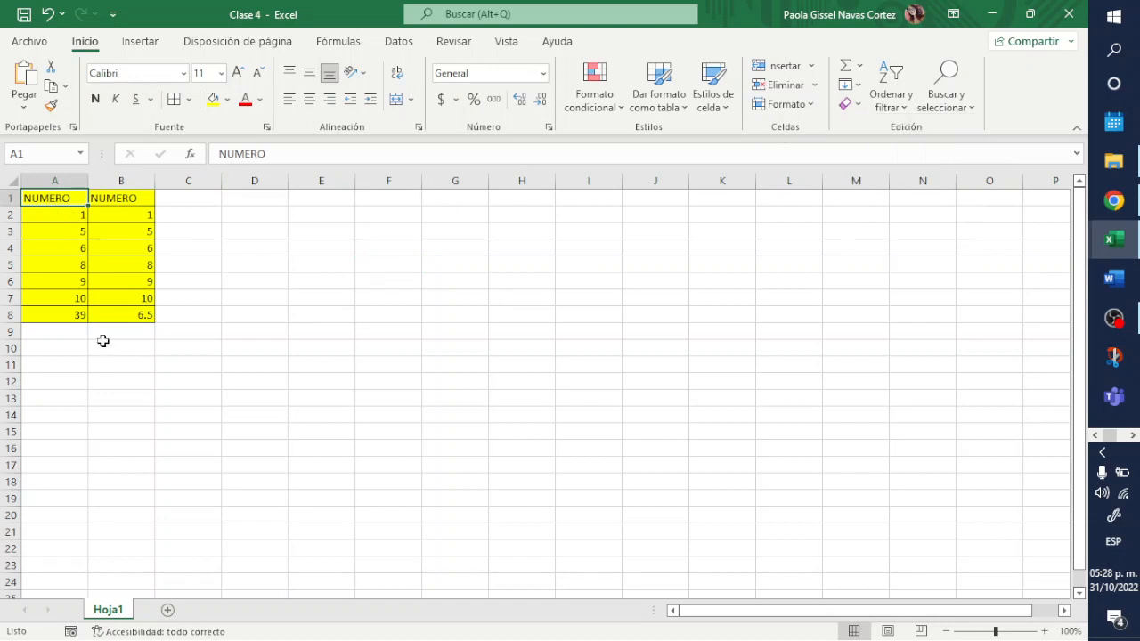
left_click_drag(71, 198, 58, 314)
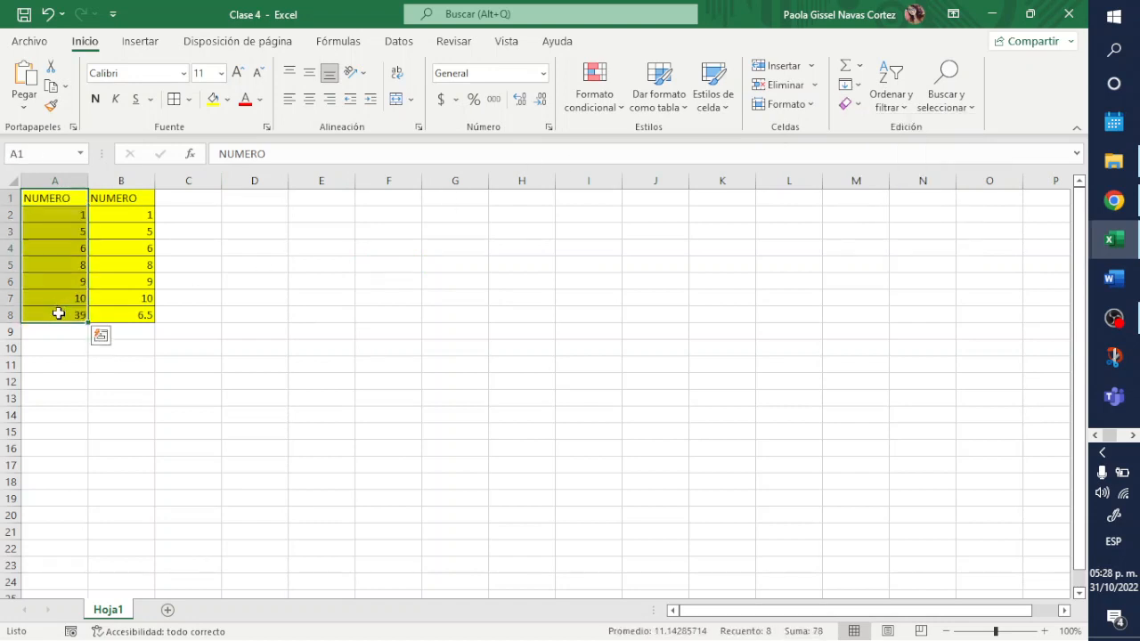
left_click(860, 107)
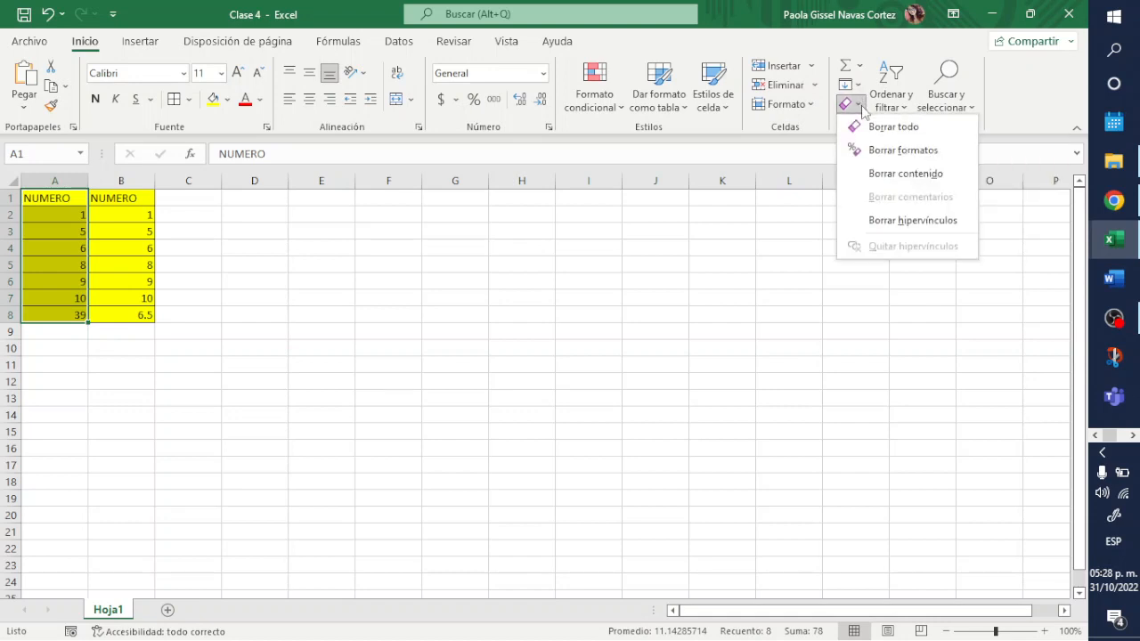
left_click(887, 129)
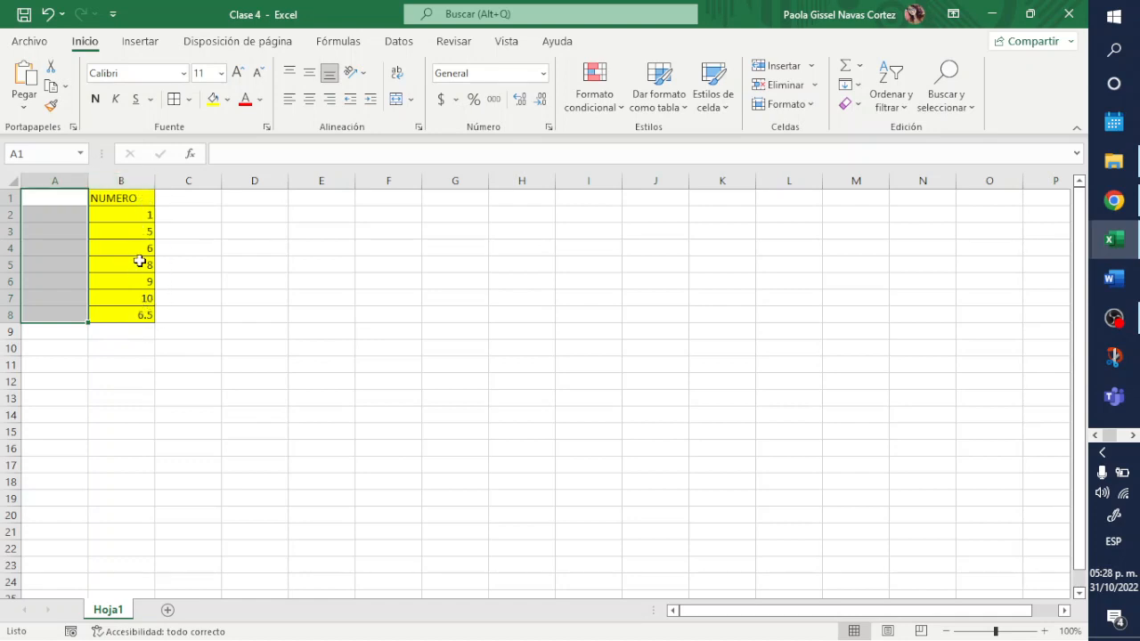
key("ctrl+v")
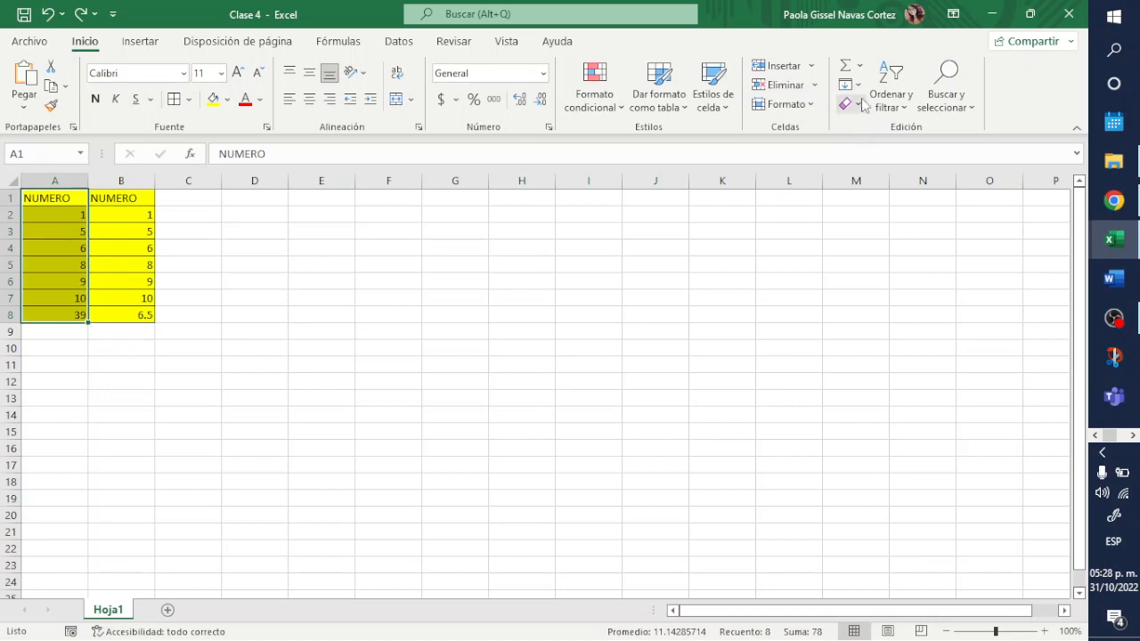
- Clear only the formats from A1:A8, keeping the NUMERO heading and its numbers
left_click(861, 105)
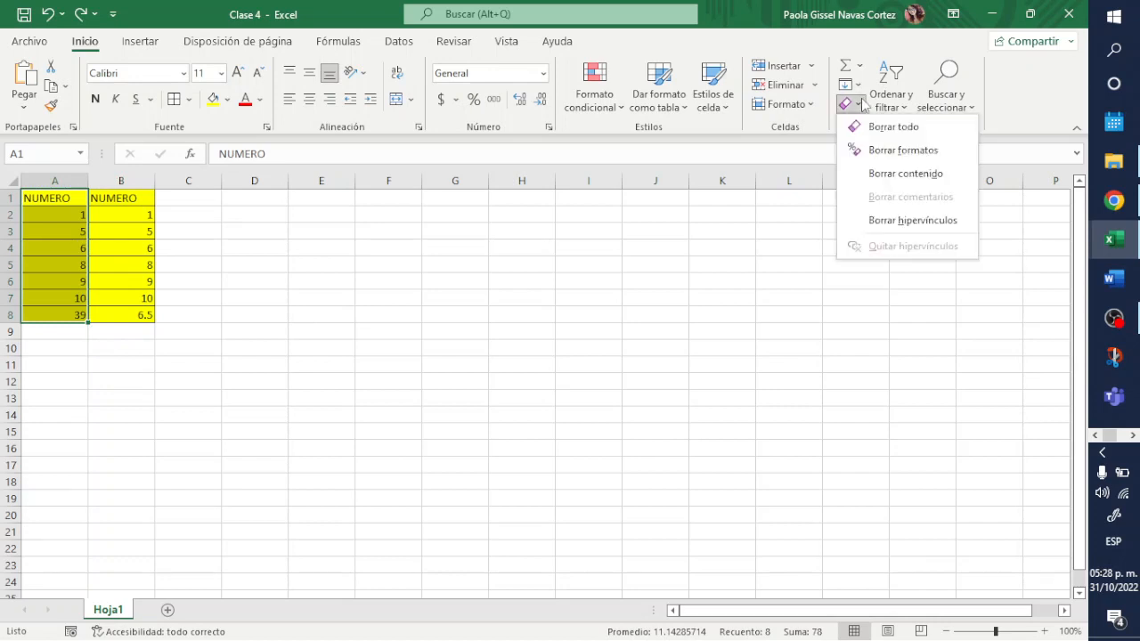
left_click(942, 150)
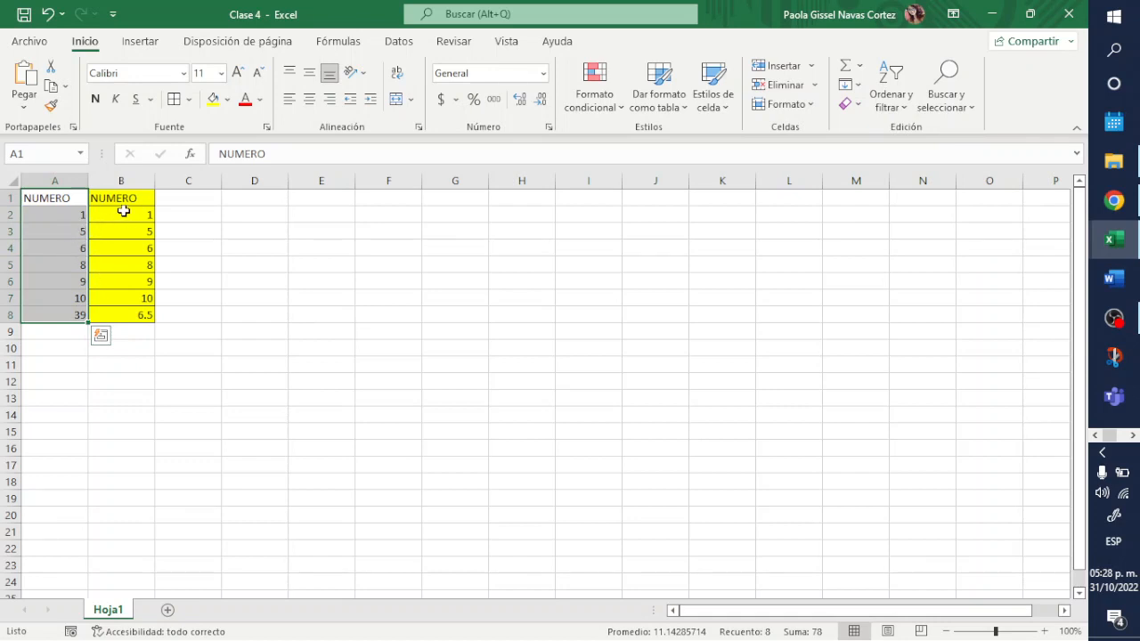
left_click(267, 296)
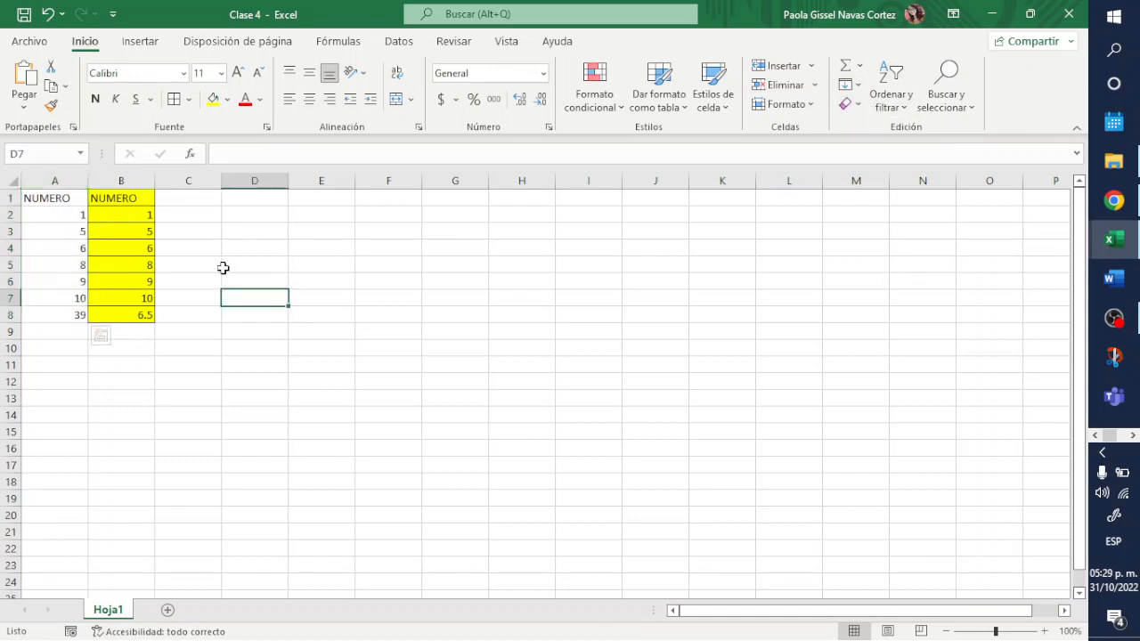
- Clear only the contents of B1:B8, keeping the yellow fill and borders
left_click_drag(132, 197, 130, 312)
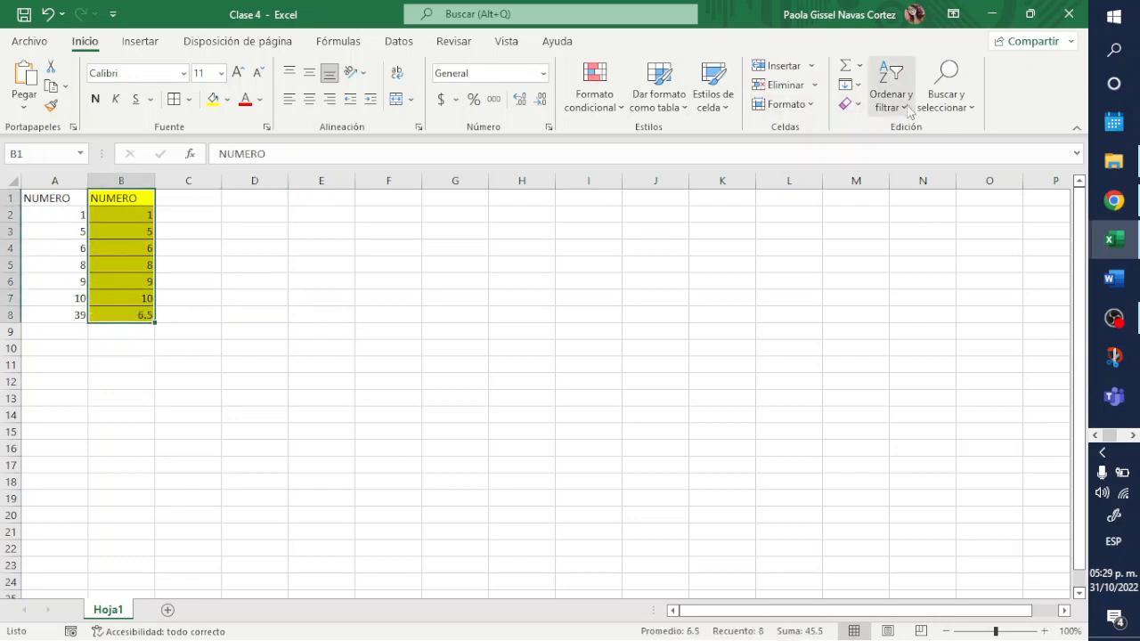
left_click(855, 106)
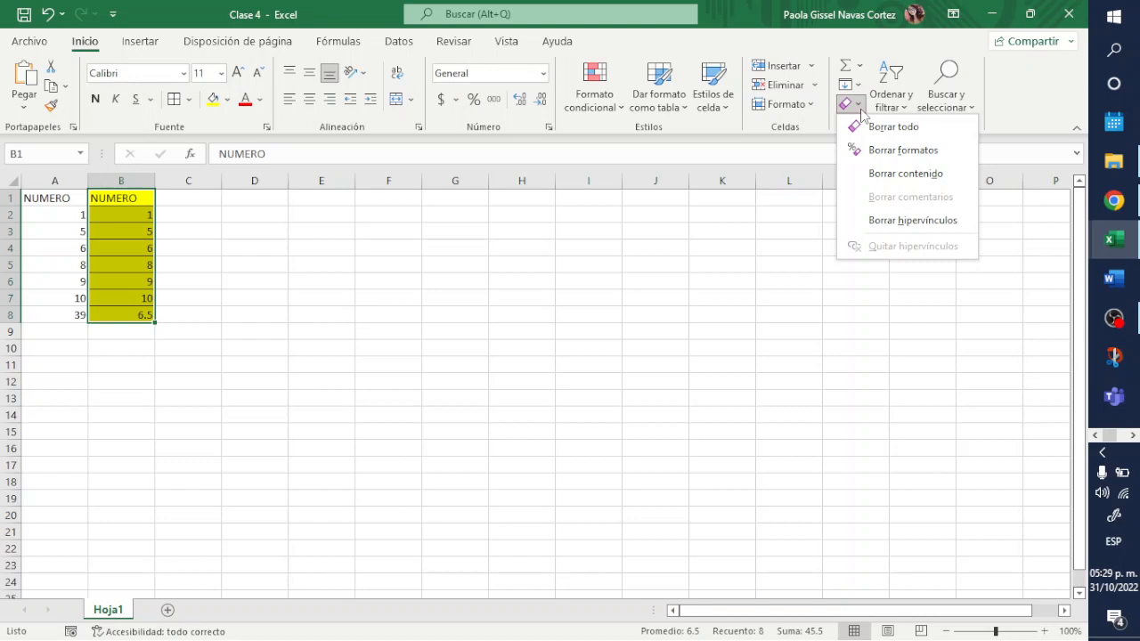
left_click(904, 175)
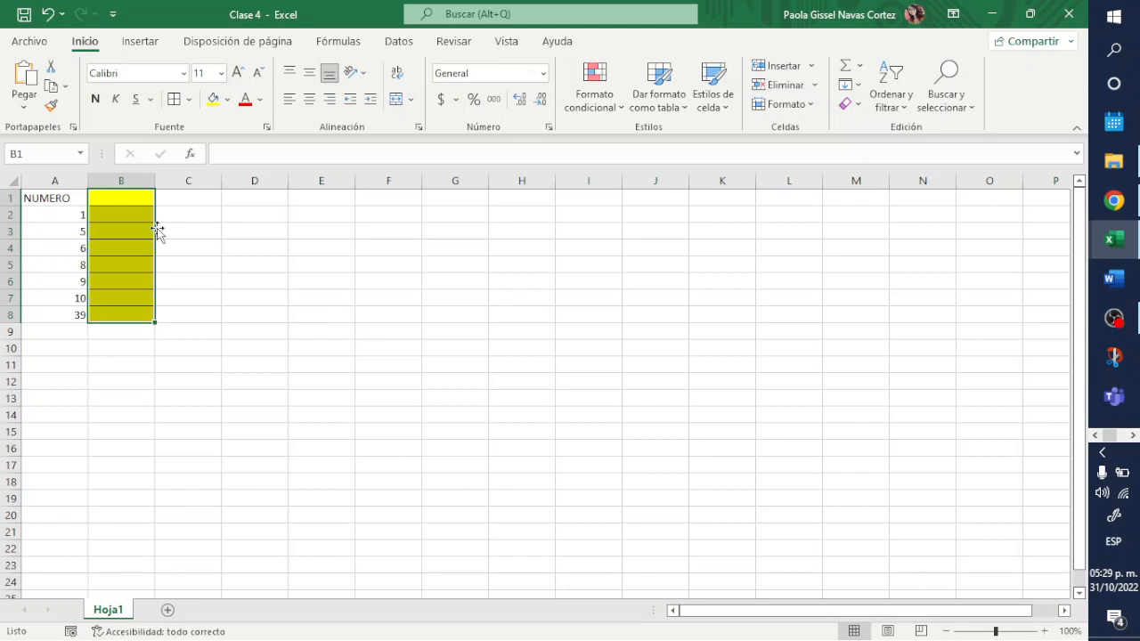
left_click(857, 104)
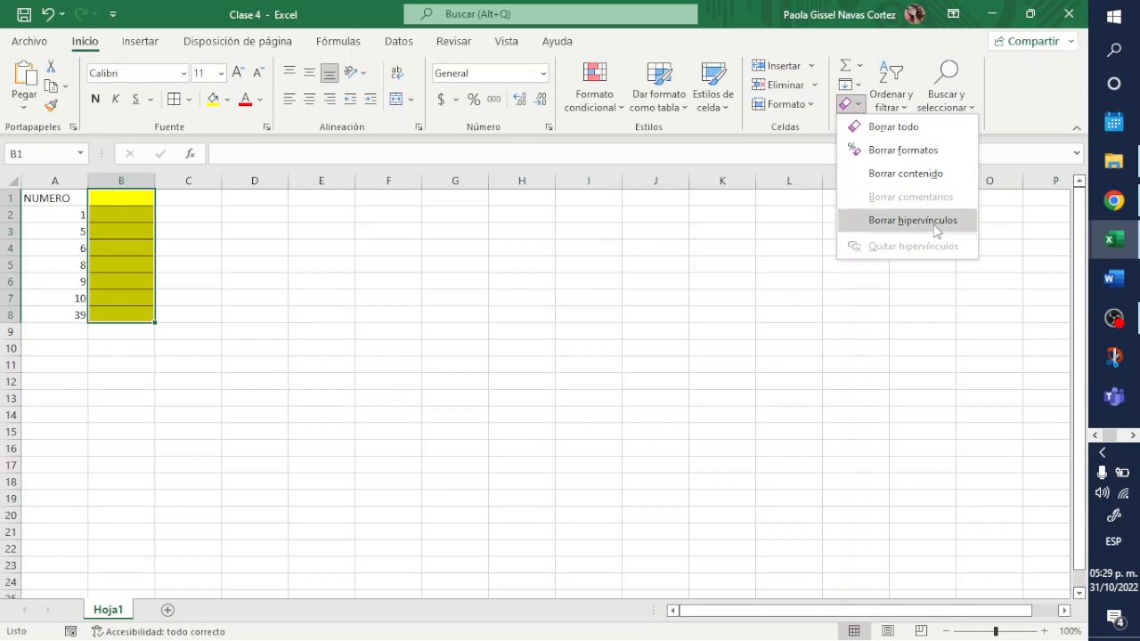
left_click(396, 289)
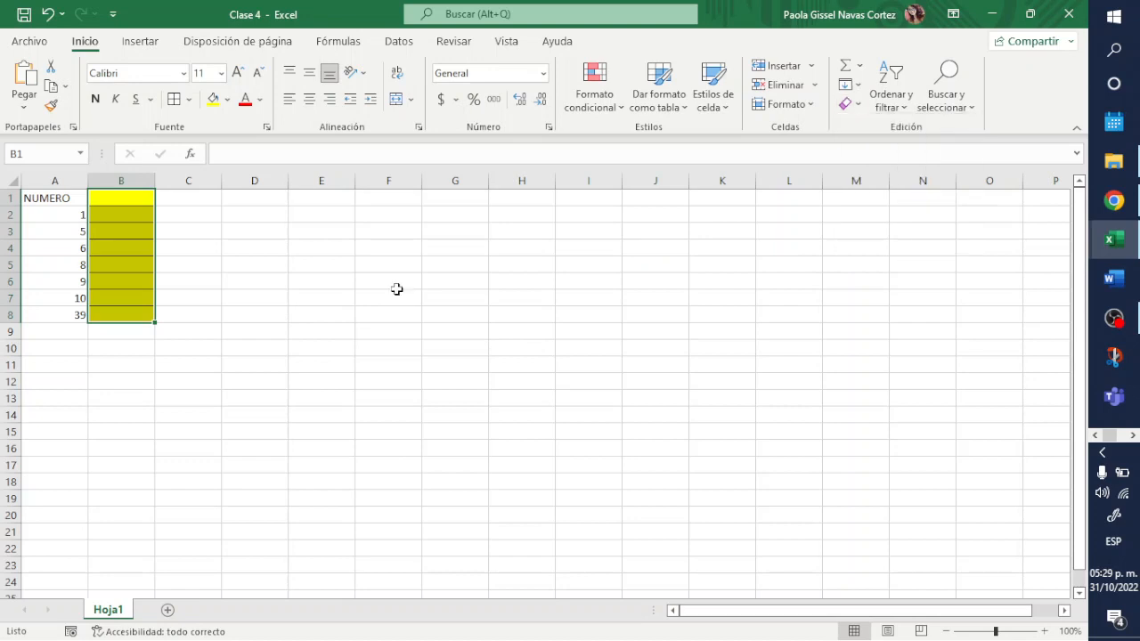
- Delete the cells A1:B8 to leave the sheet empty
left_click_drag(51, 199, 125, 316)
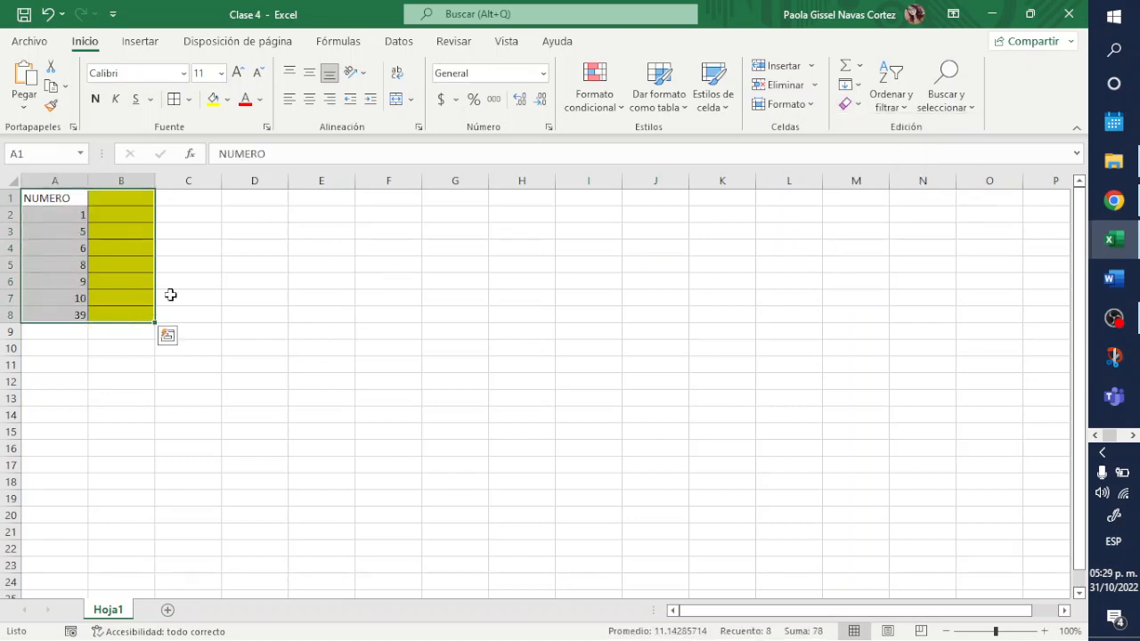
left_click(779, 84)
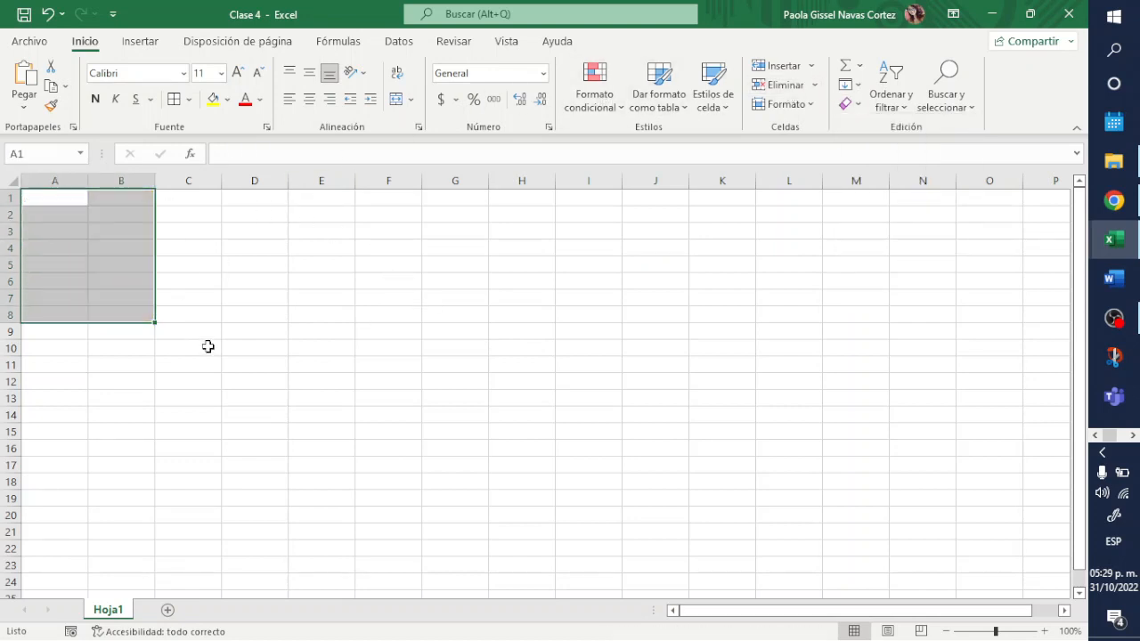
left_click(249, 308)
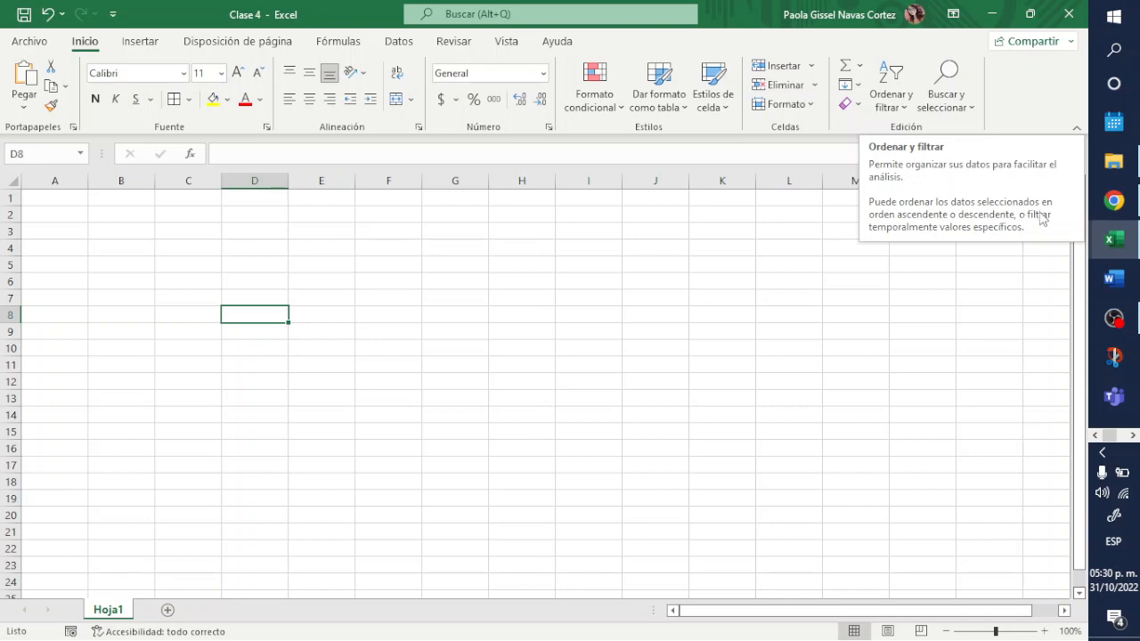
- Examine the available options for sorting and filtering data
left_click(906, 105)
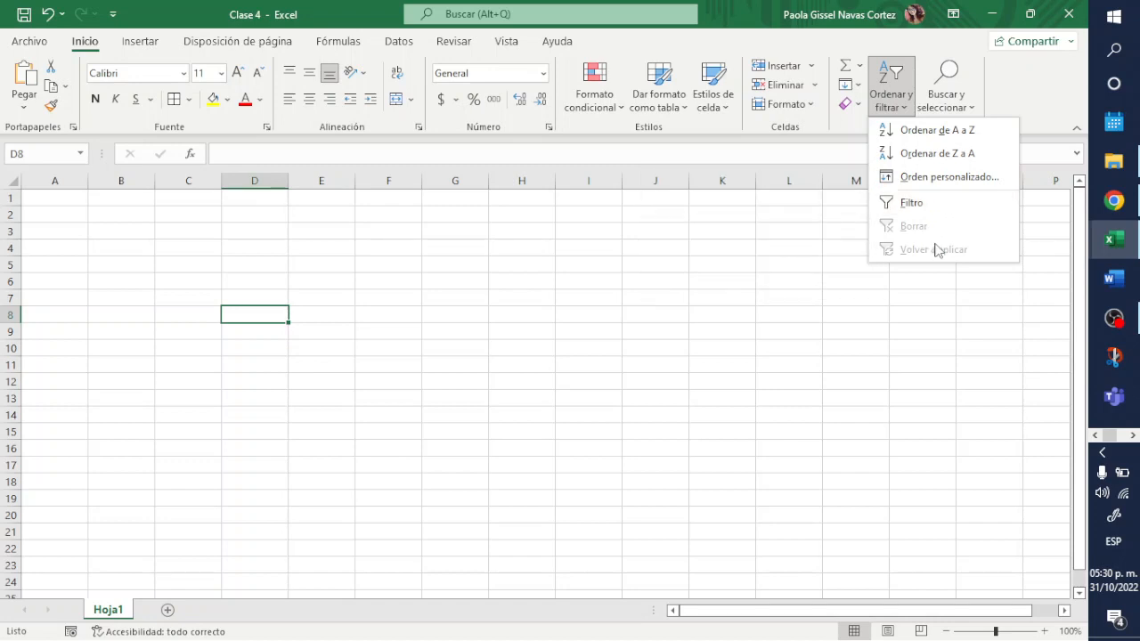
left_click(887, 329)
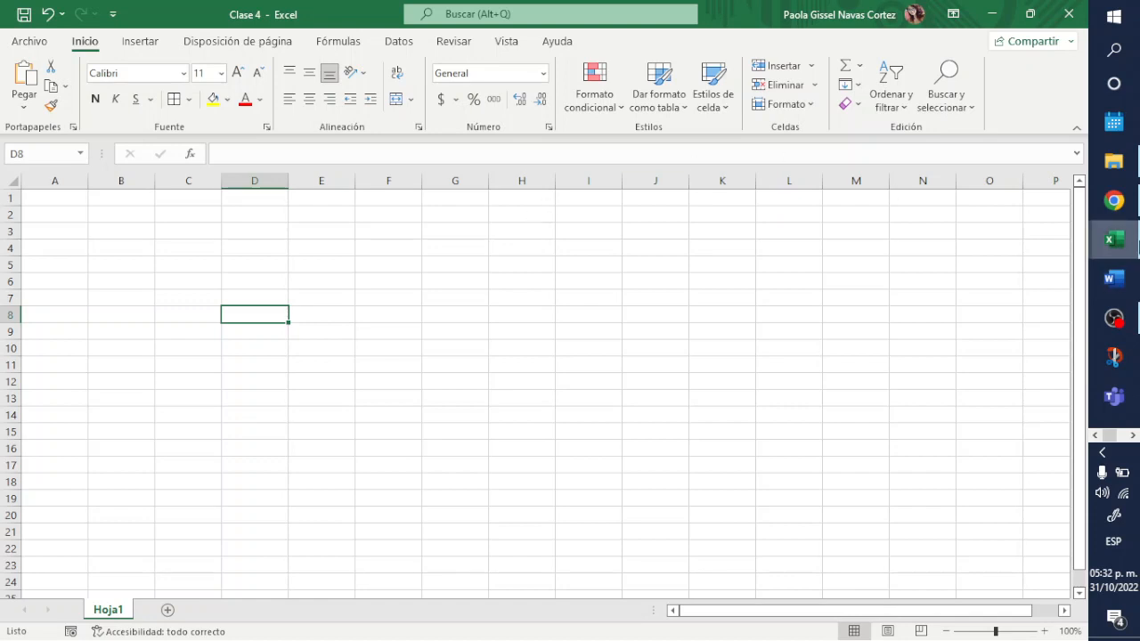
- Switch to the P C4 workbook and examine the named student tables on the Hoja2 and PRACTICA EJM sheets
mouse_move(1113, 239)
left_click(1035, 210)
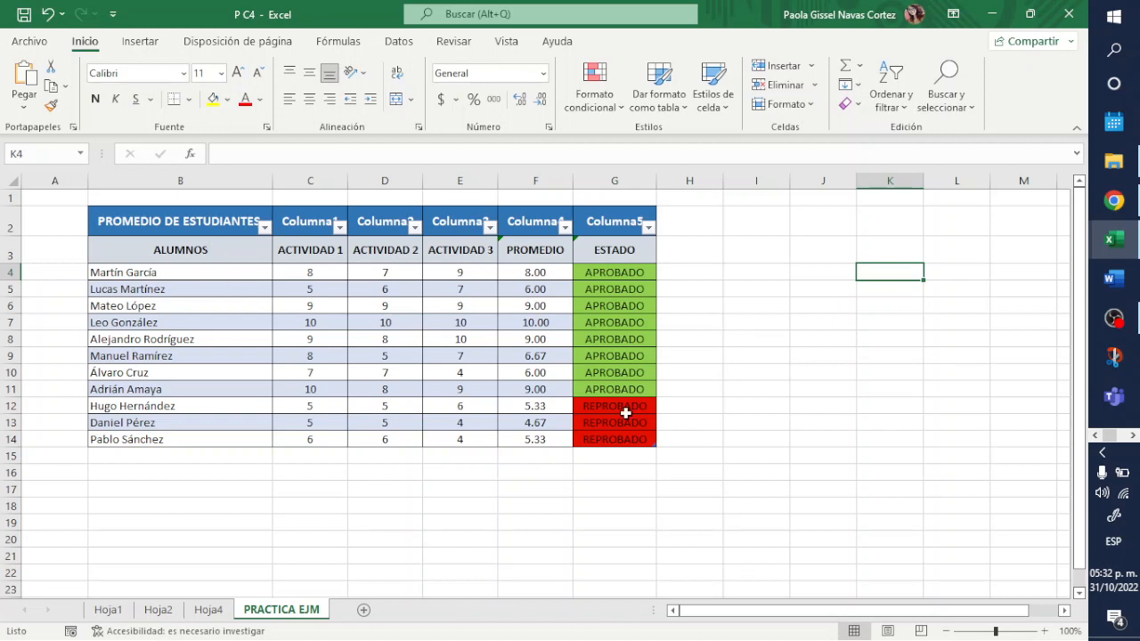
left_click(192, 307)
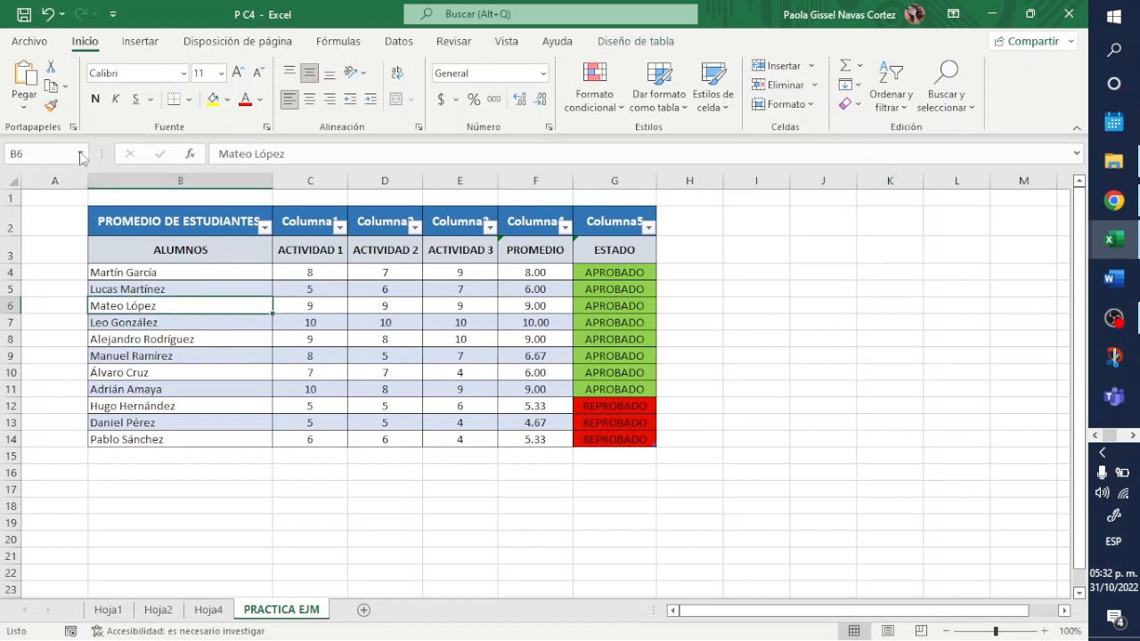
left_click(80, 154)
left_click(49, 175)
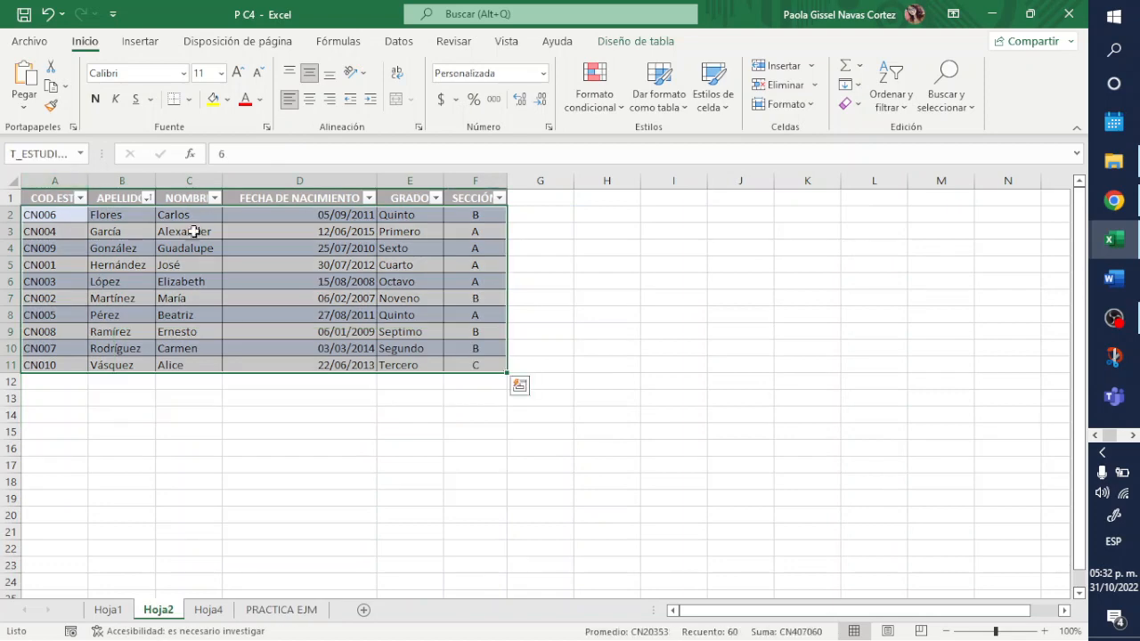
left_click(80, 154)
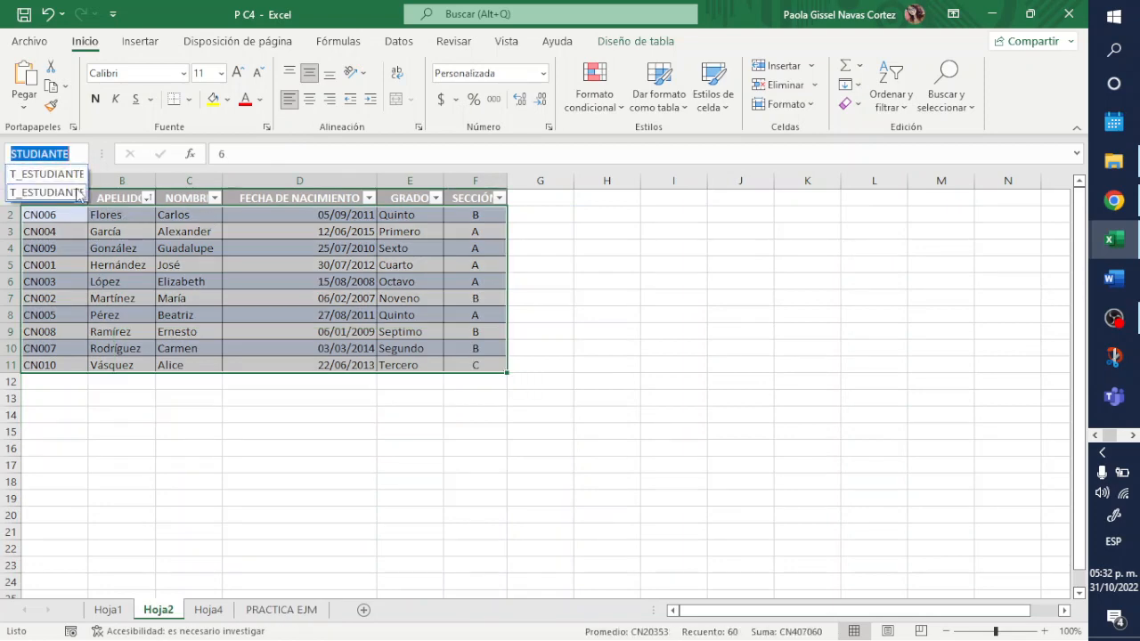
left_click(76, 193)
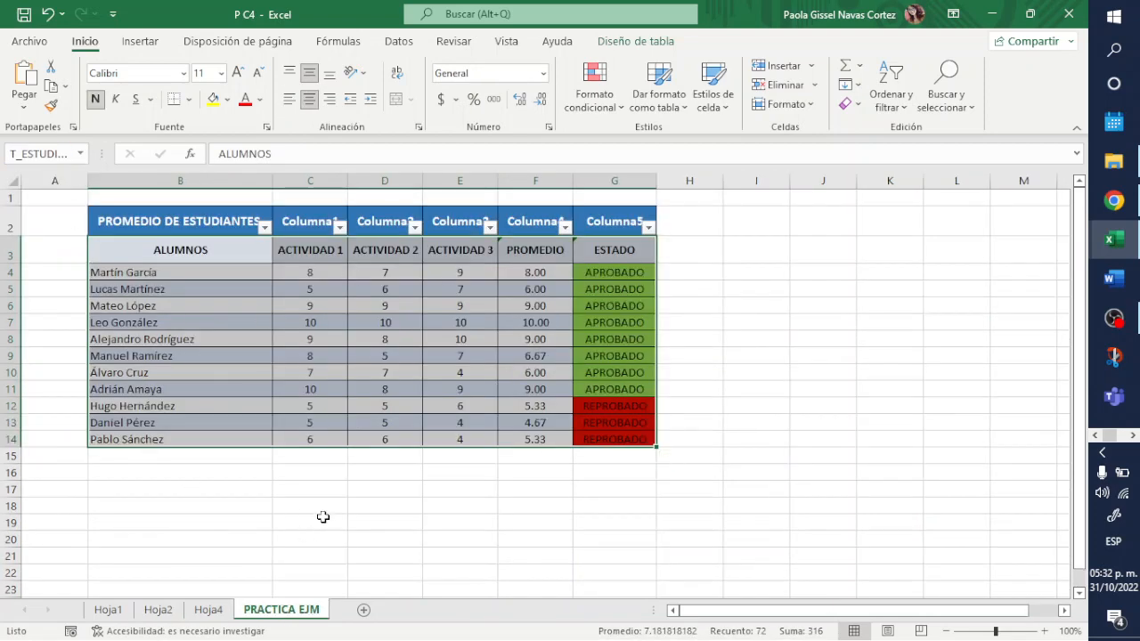
left_click(307, 513)
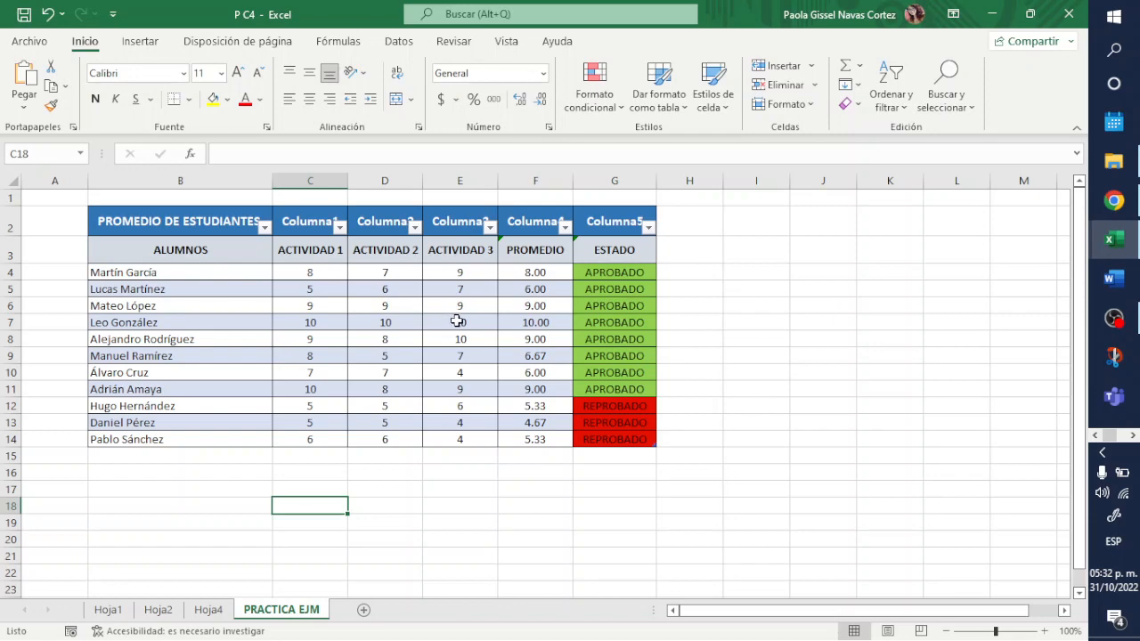
- Switch back to the Clase 4 workbook and apply all borders to the range A1:F13
mouse_move(1124, 243)
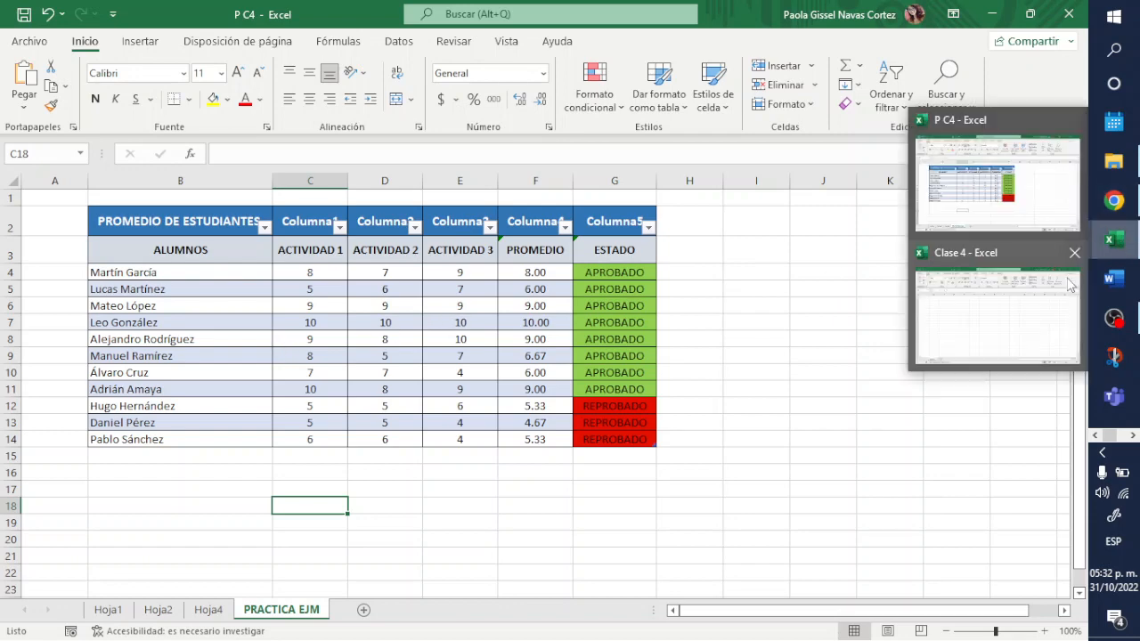
left_click(1061, 283)
left_click(59, 200)
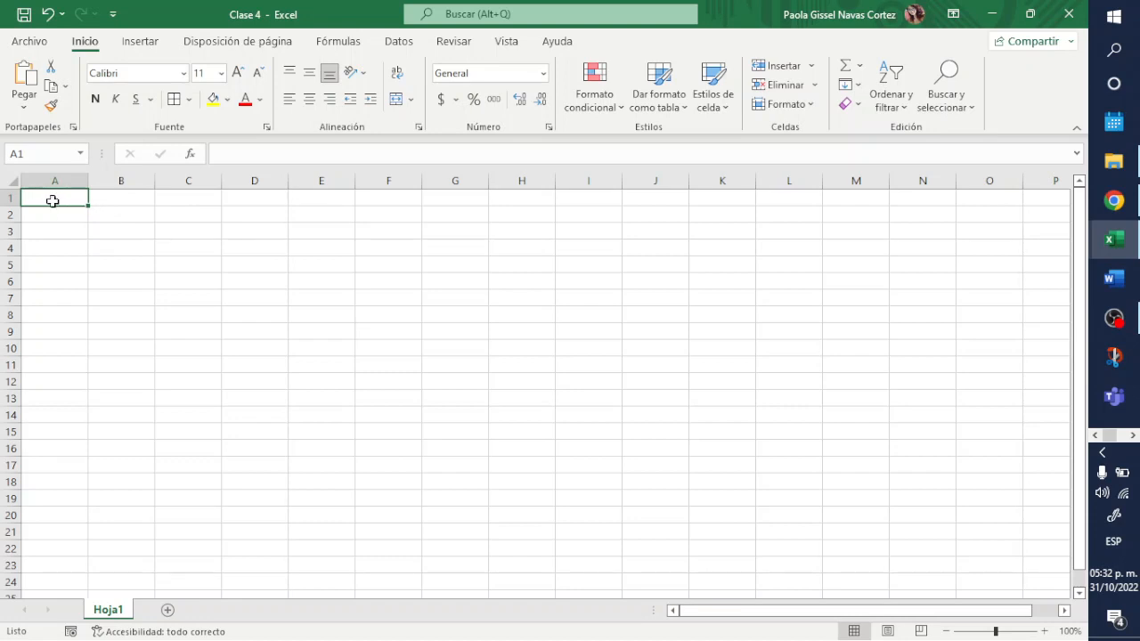
mouse_move(70, 198)
left_mouse_down()
mouse_move(400, 200)
mouse_move(388, 394)
left_mouse_up()
left_click(174, 99)
- Merge and center the cells A1:F1 and enter the title PROMEDIO DE ESTUDIANTES
left_click(49, 200)
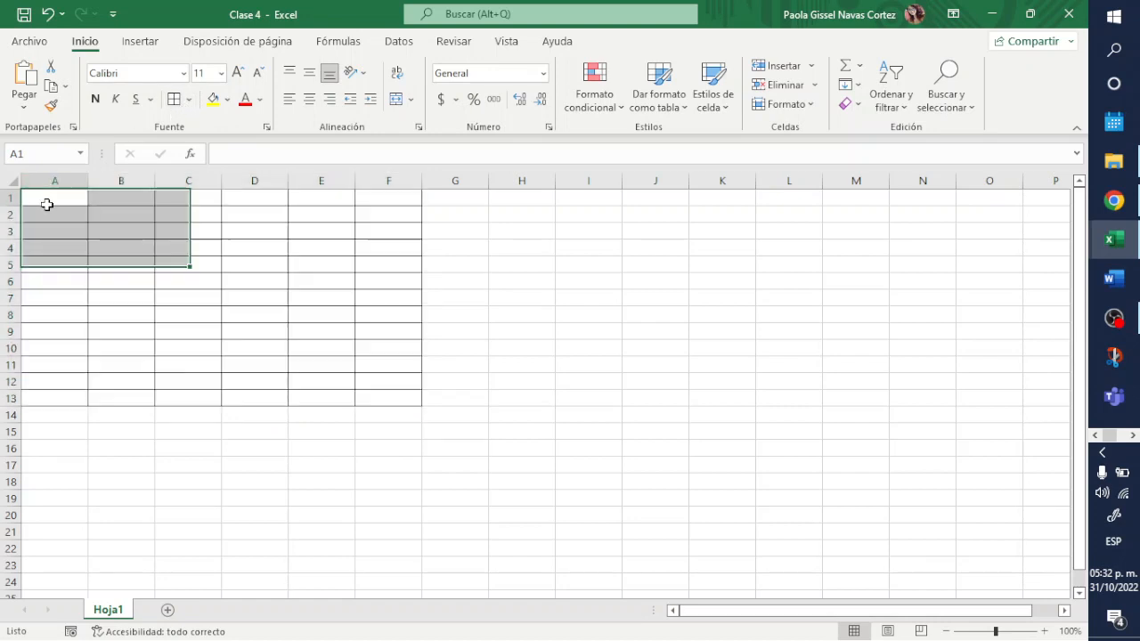
left_click_drag(52, 197, 376, 203)
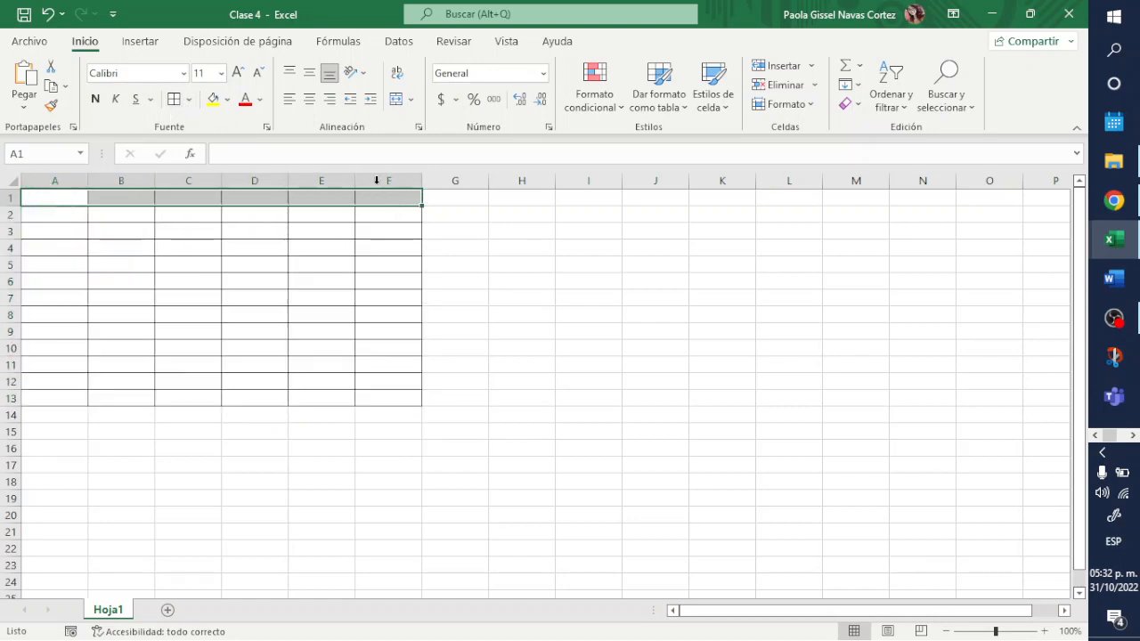
left_click(396, 103)
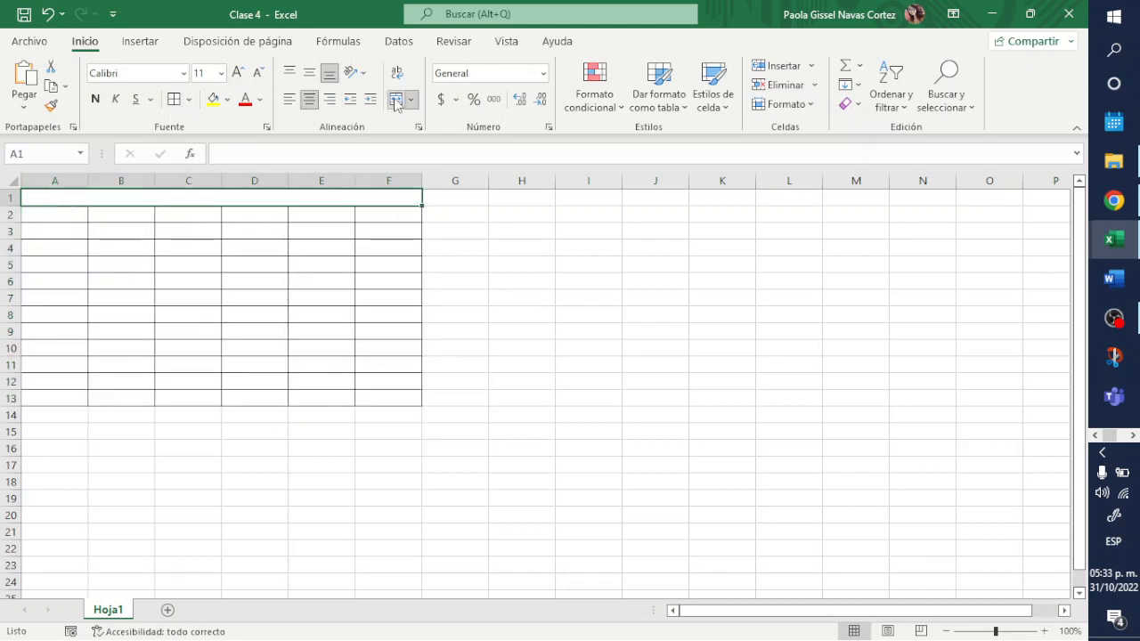
type("P")
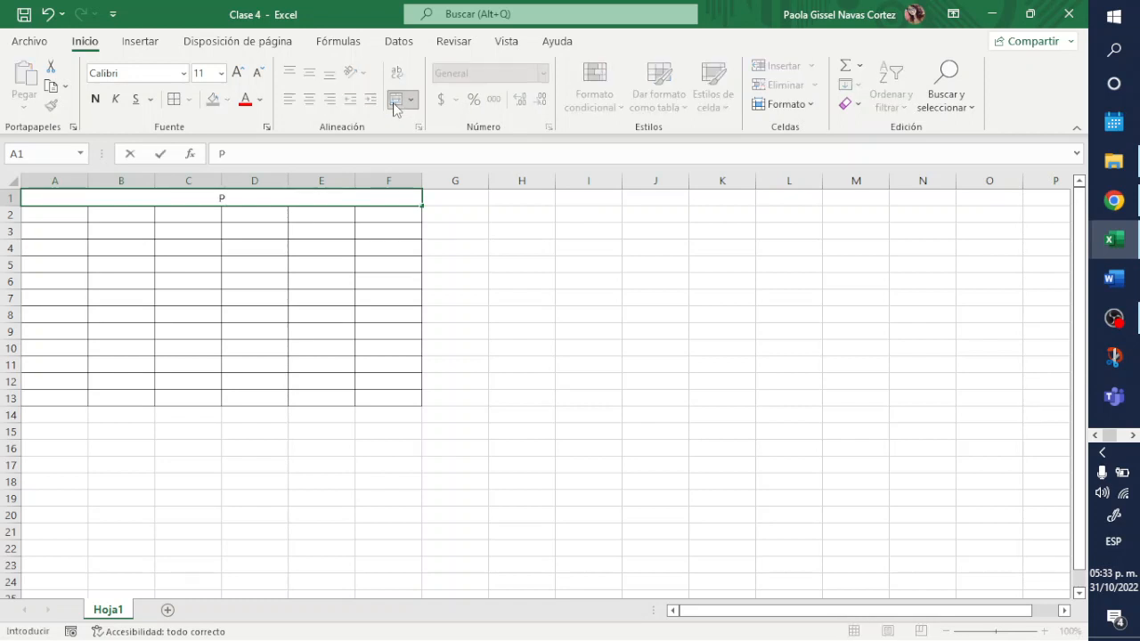
type("ROMEDIO DE E")
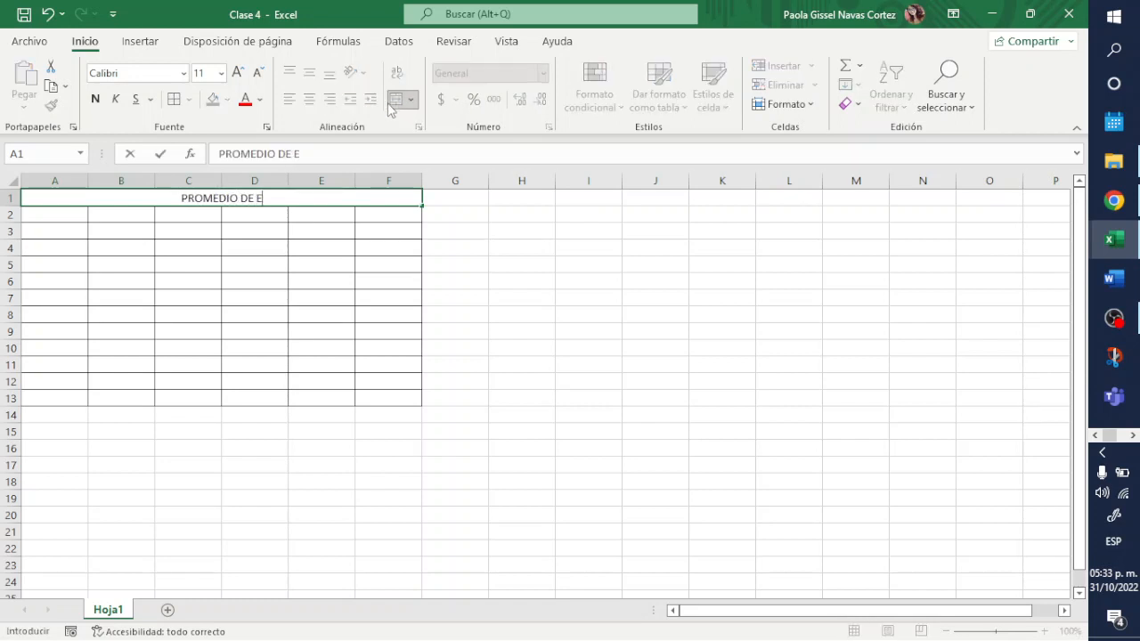
type("STUDIANTES")
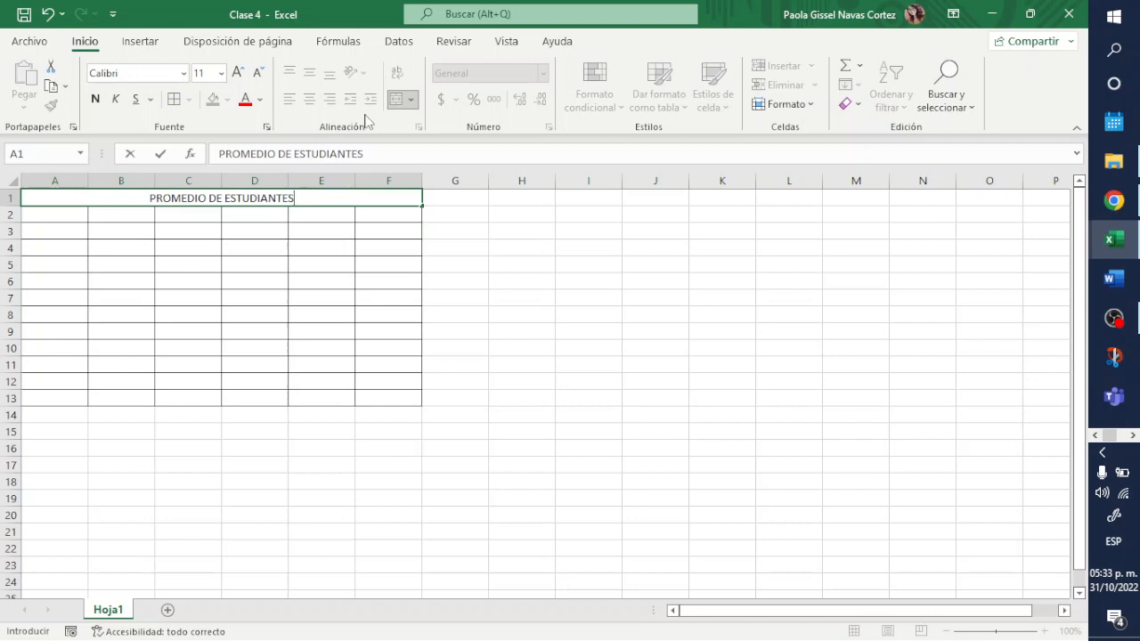
key("Return")
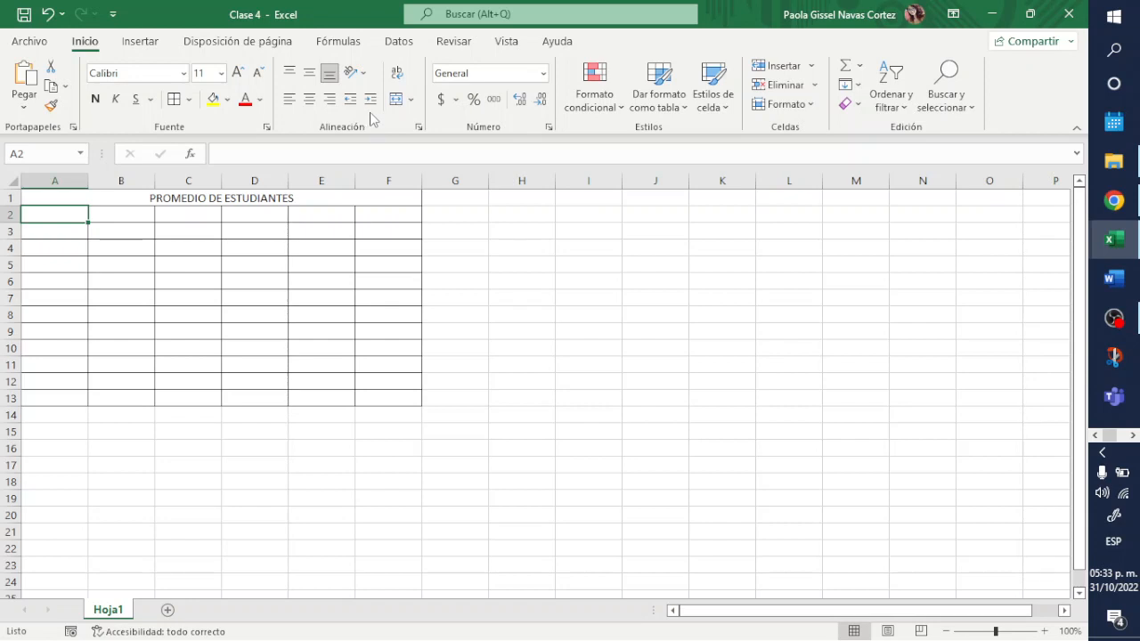
- Enter the column headers ALUMNOS, ACTIVIDAD 1, ACTIVIDAD 2, ACTIVIDAD 3, PROMEDIO and ESTADO in cells A2:F2
type("ALUMNOS")
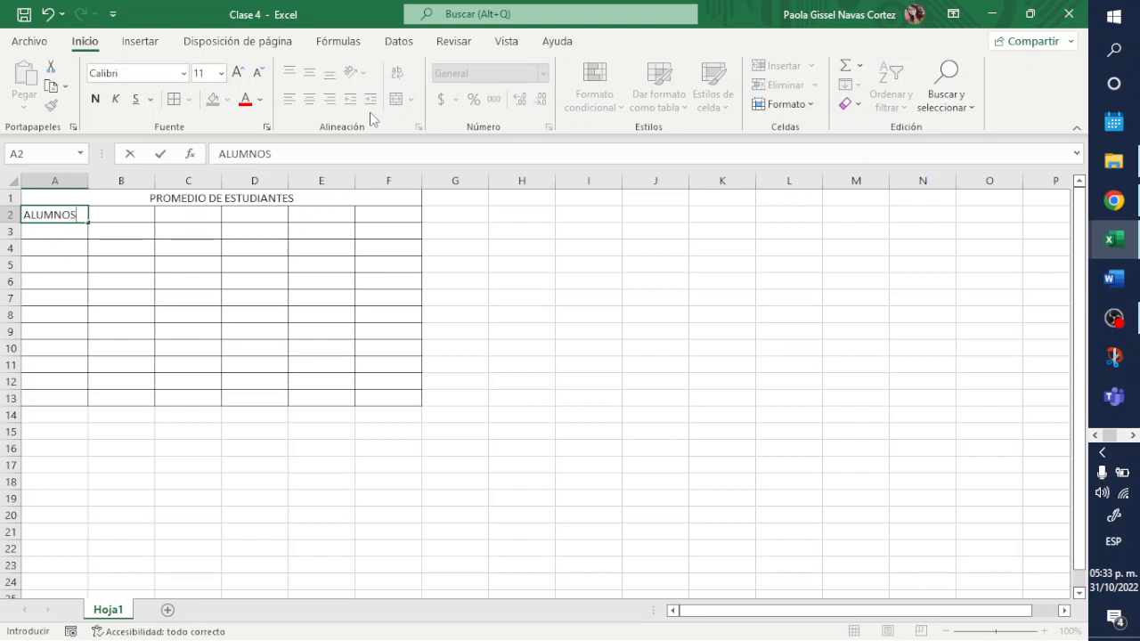
key("Tab")
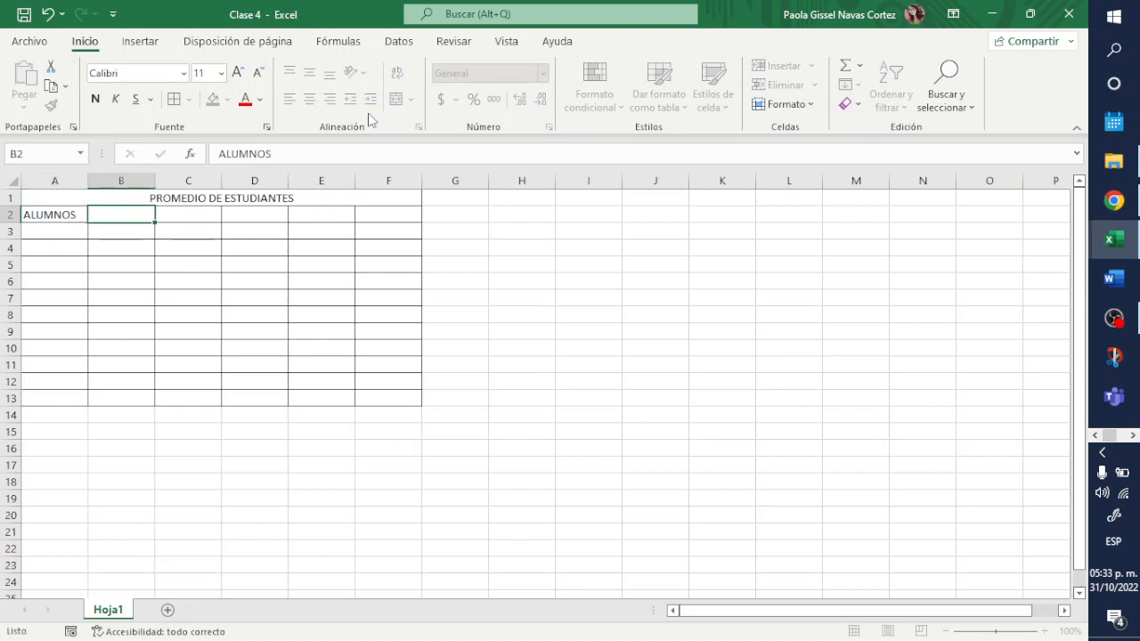
type("ACTI")
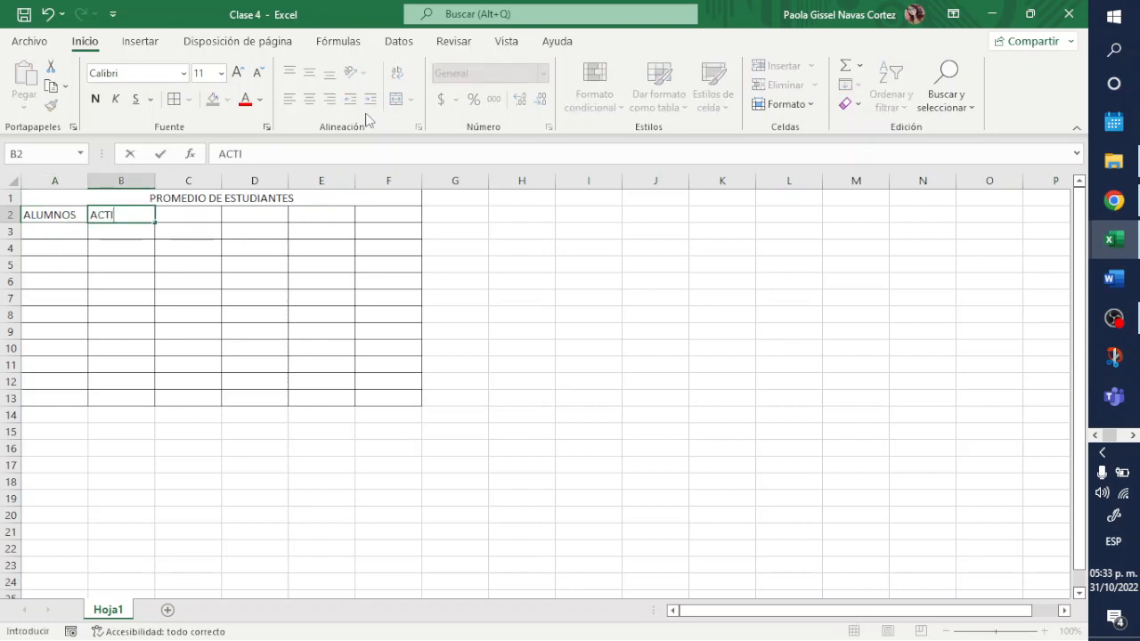
type("VIDAD 1")
key("Tab")
type("AC")
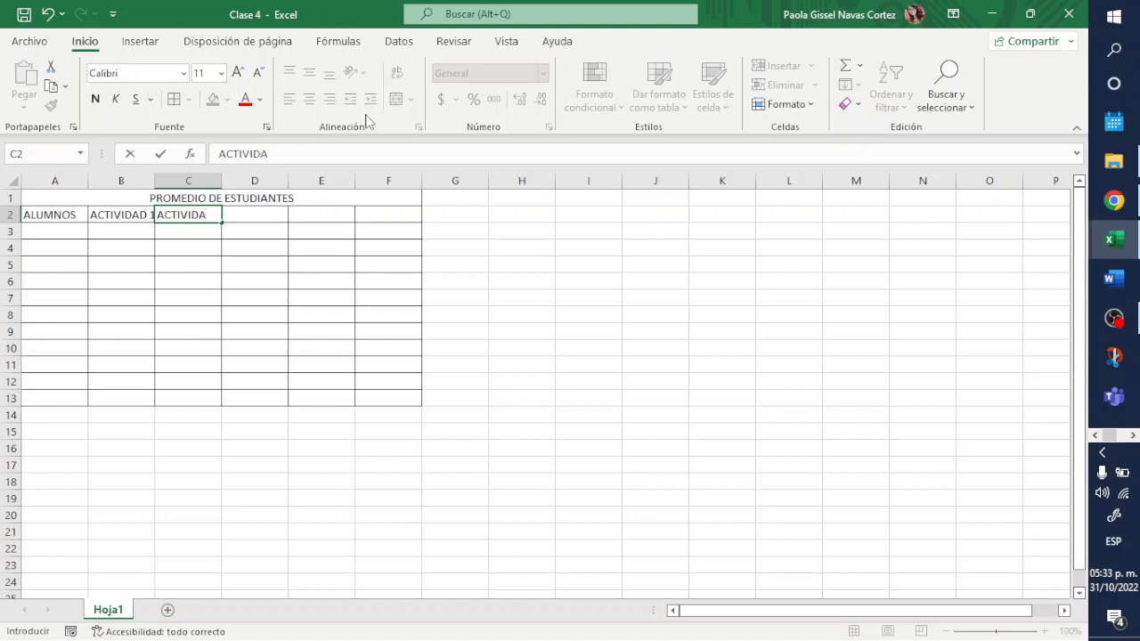
key("Tab")
type("ACT")
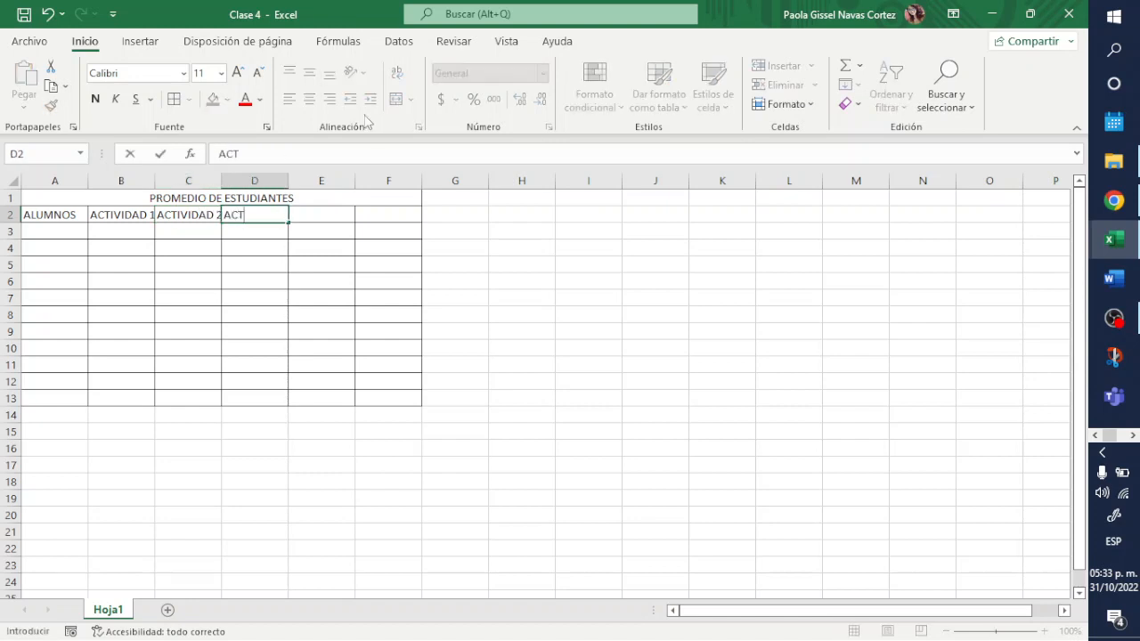
type("IVIDAD 3")
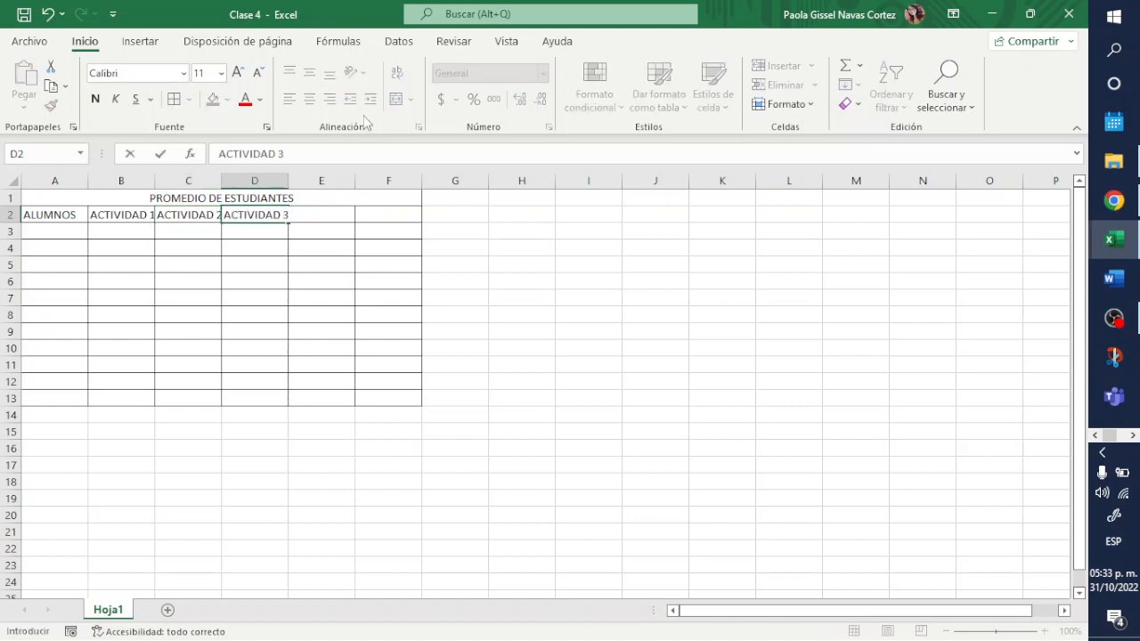
key("Tab")
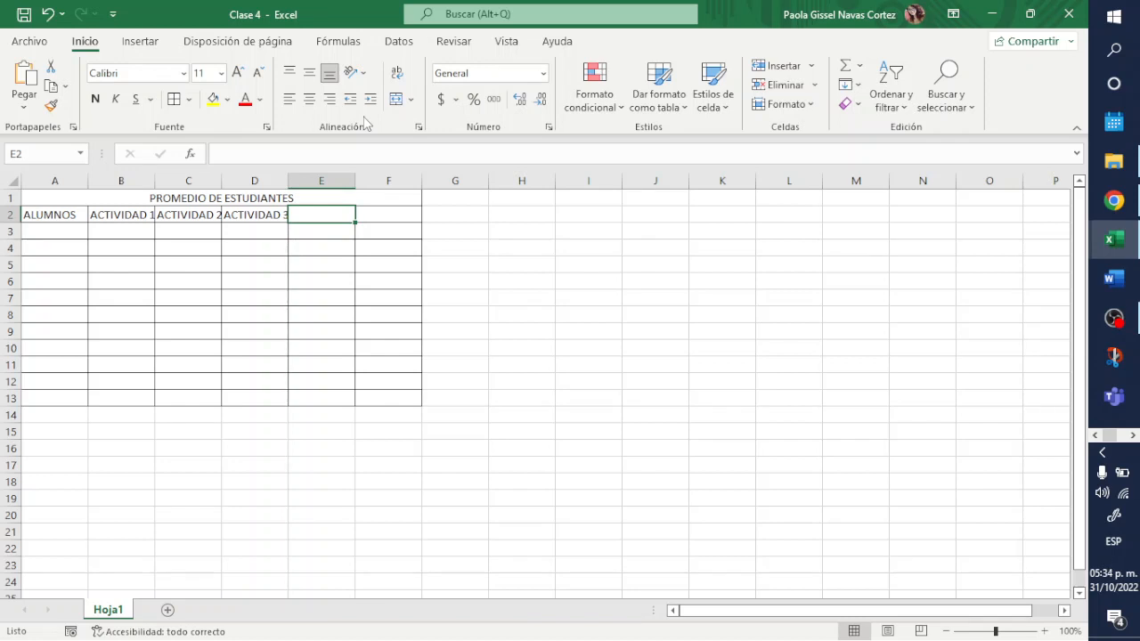
type("PROMEDIO")
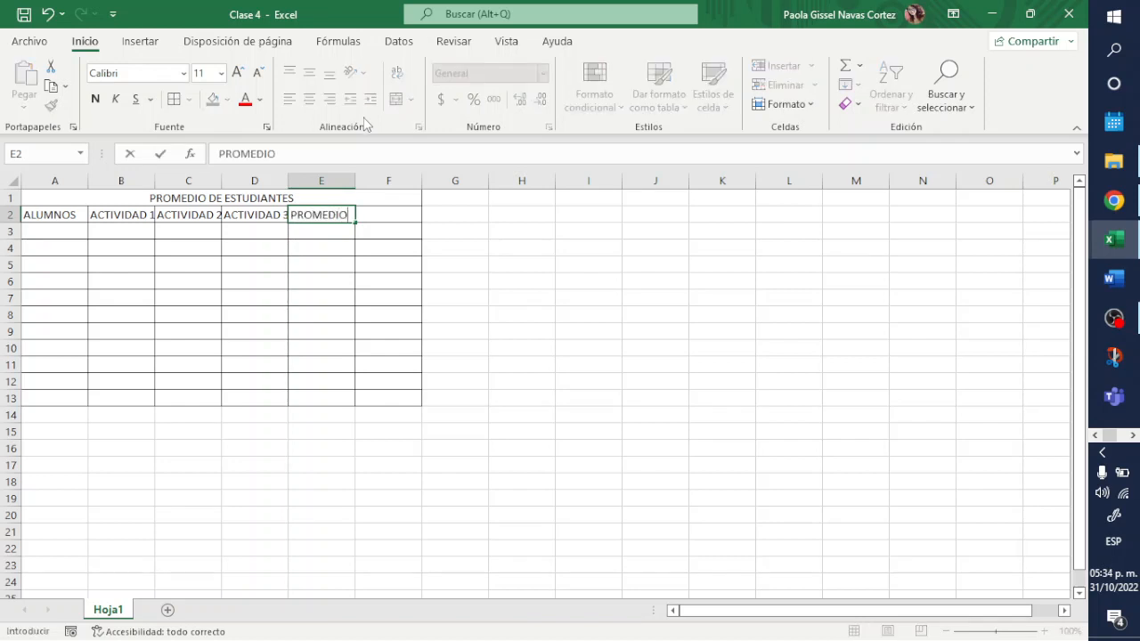
key("Tab")
type("ESTADO")
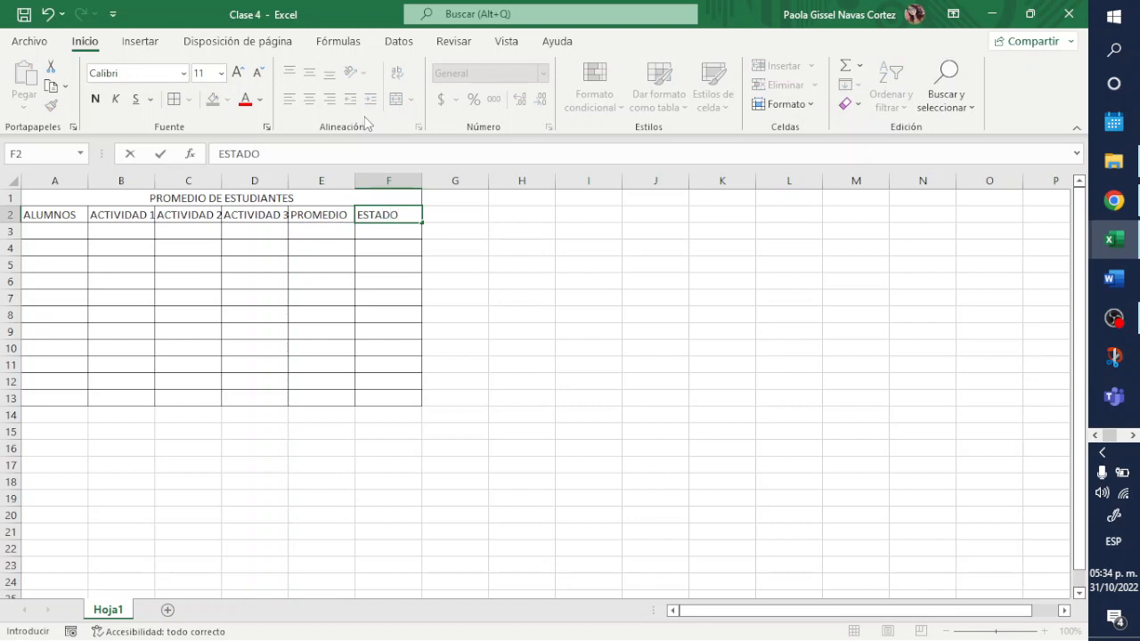
key("Tab")
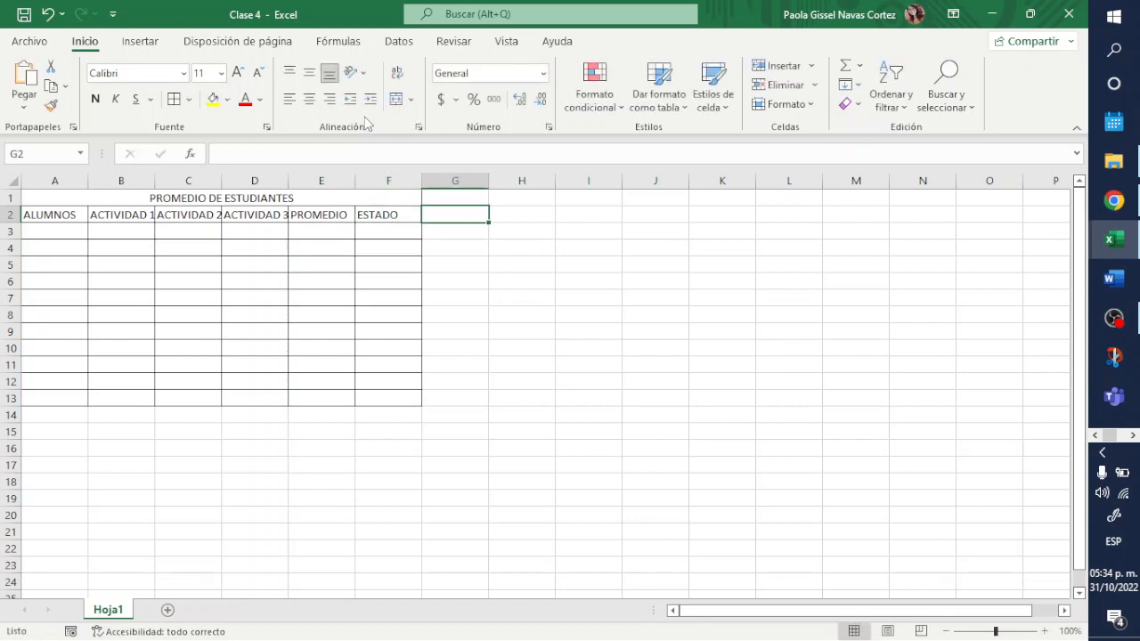
- Autofit the widths of columns B, C and D to their ACTIVIDAD headers
left_click(153, 196)
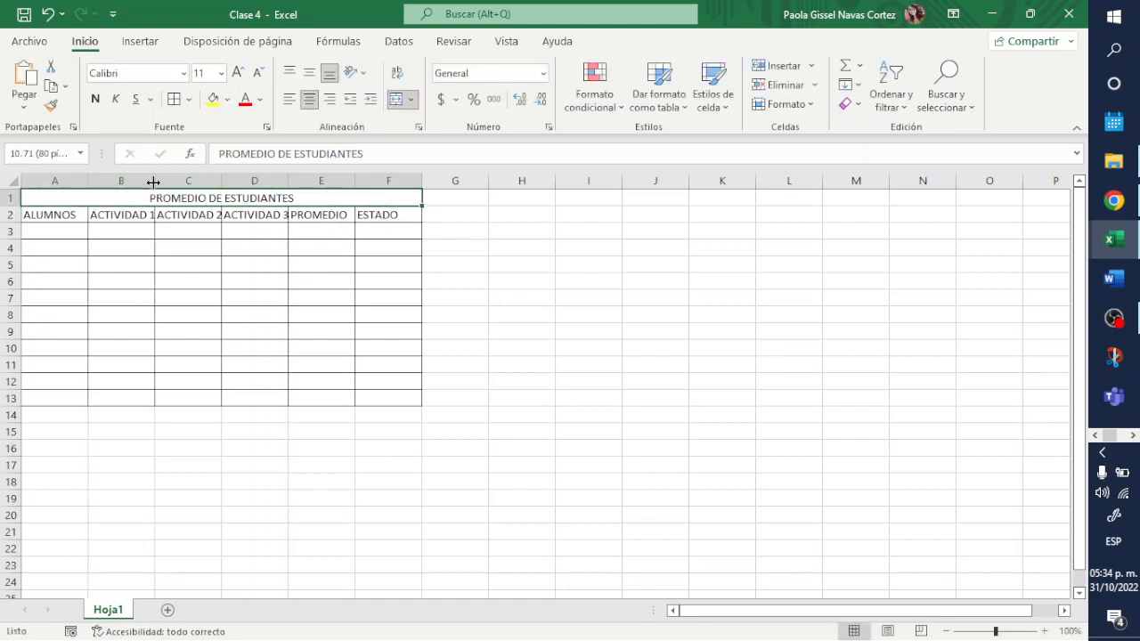
double_click(155, 181)
double_click(226, 181)
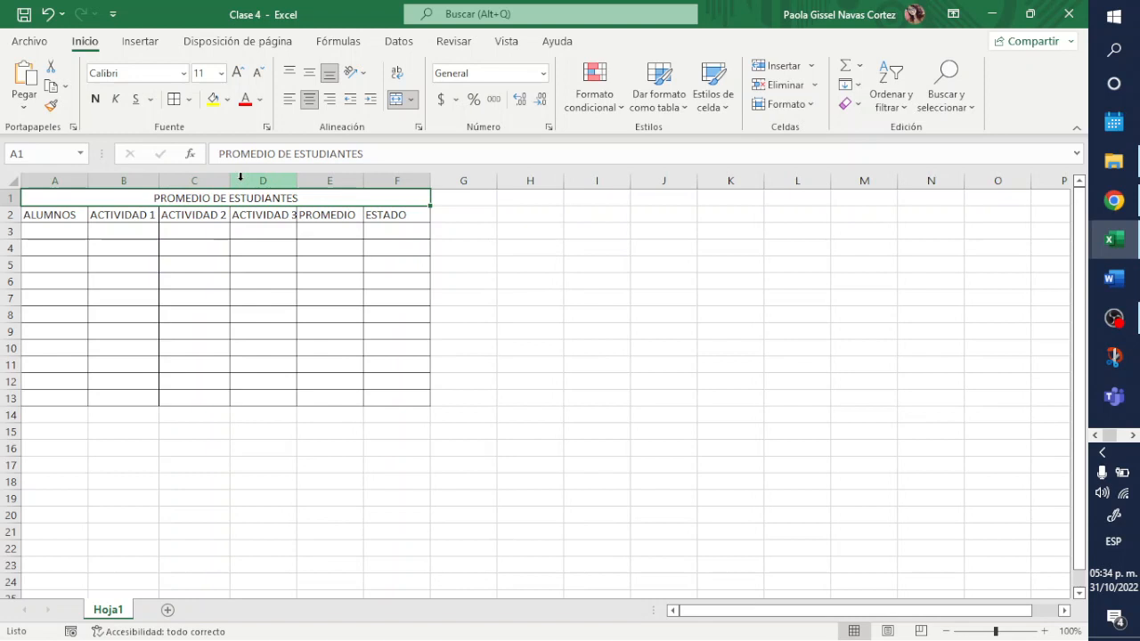
double_click(297, 181)
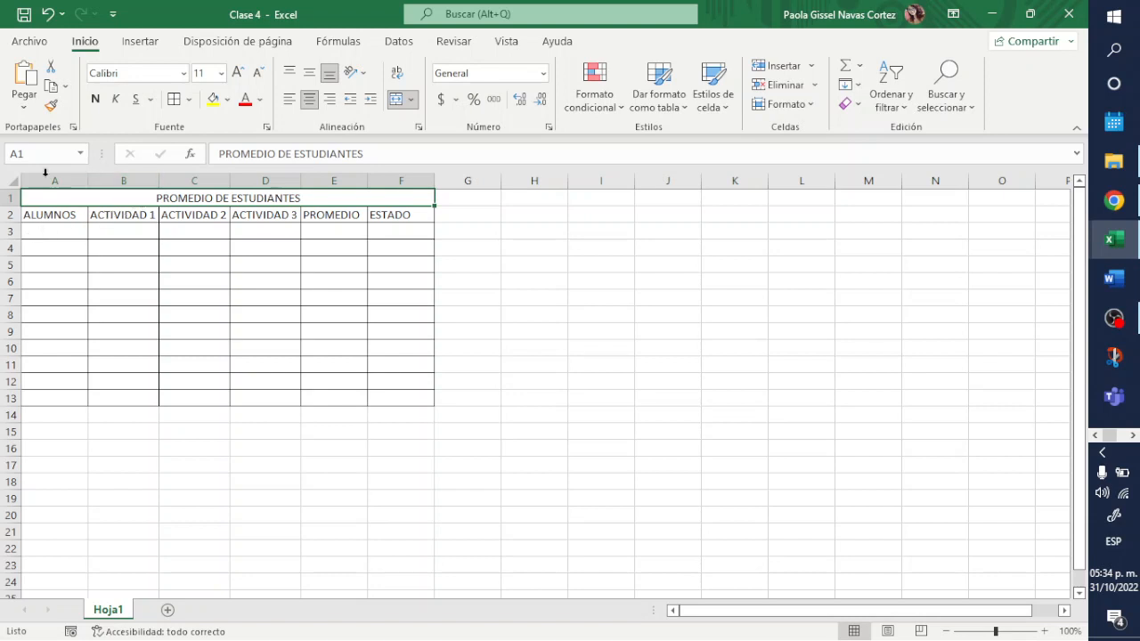
- Switch to the P C4 workbook with the finished student averages table on the PRACTICA EJM sheet
mouse_move(1127, 246)
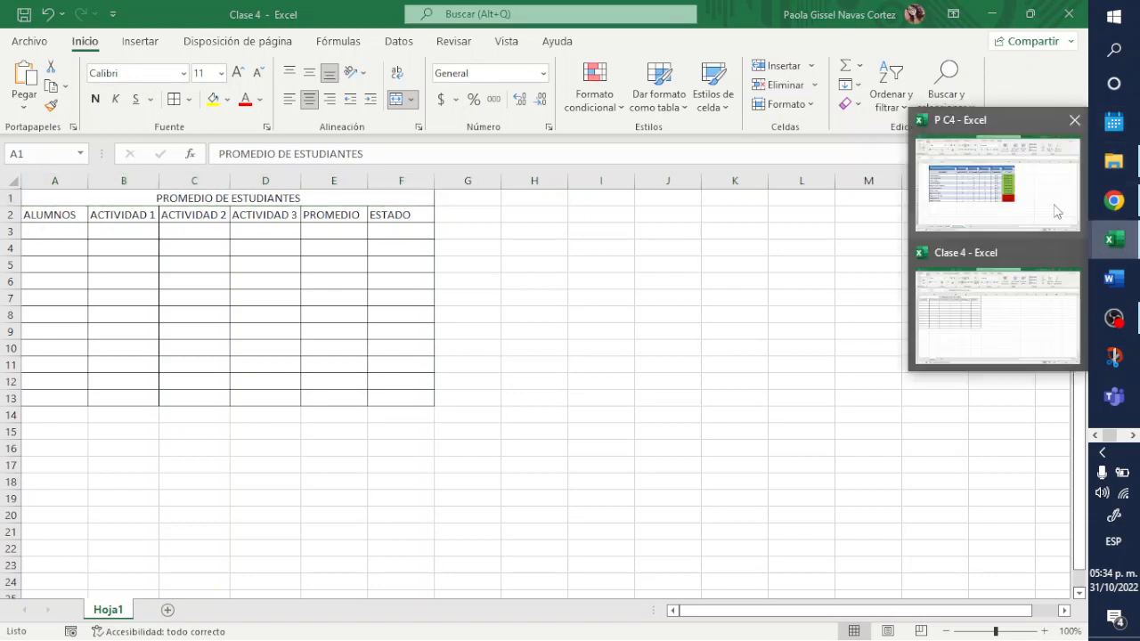
left_click(1037, 201)
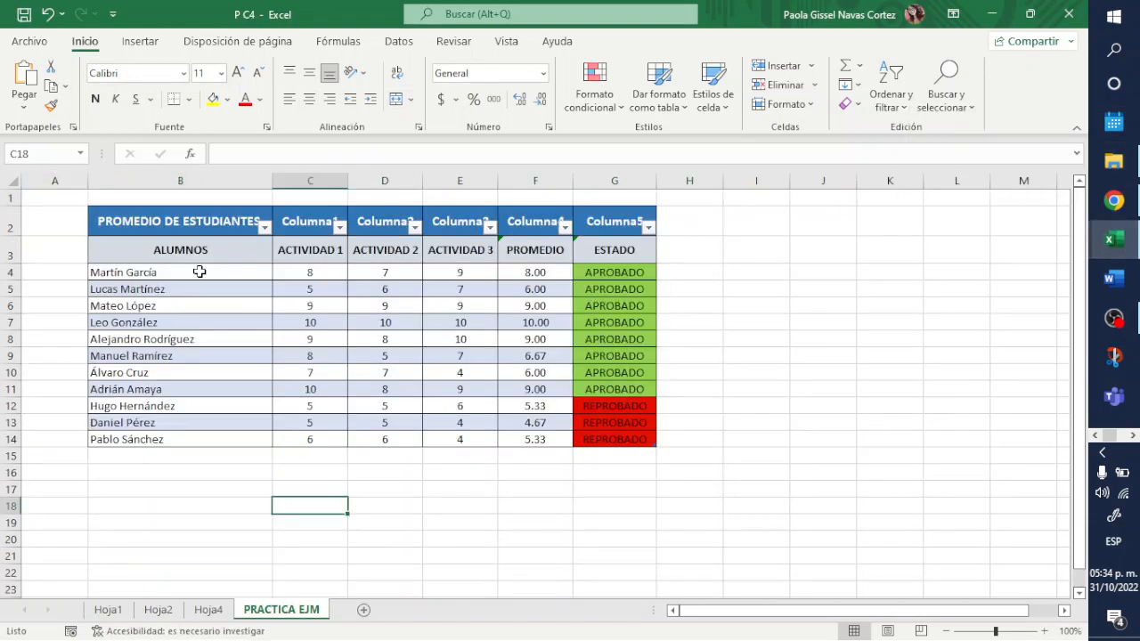
left_click_drag(198, 273, 186, 440)
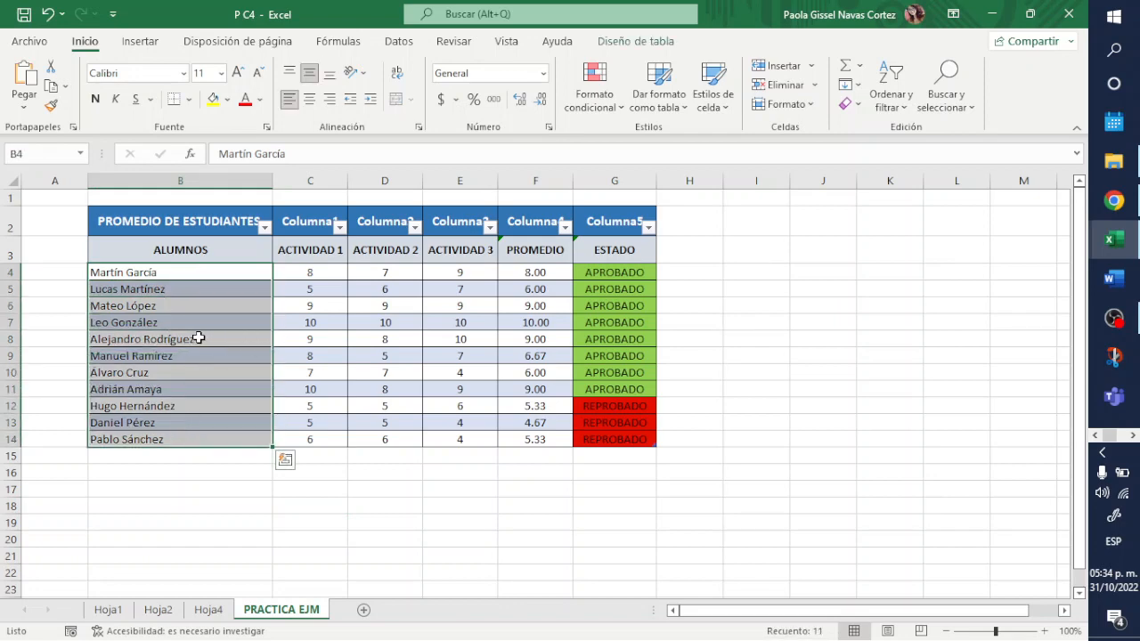
key("ctrl+q")
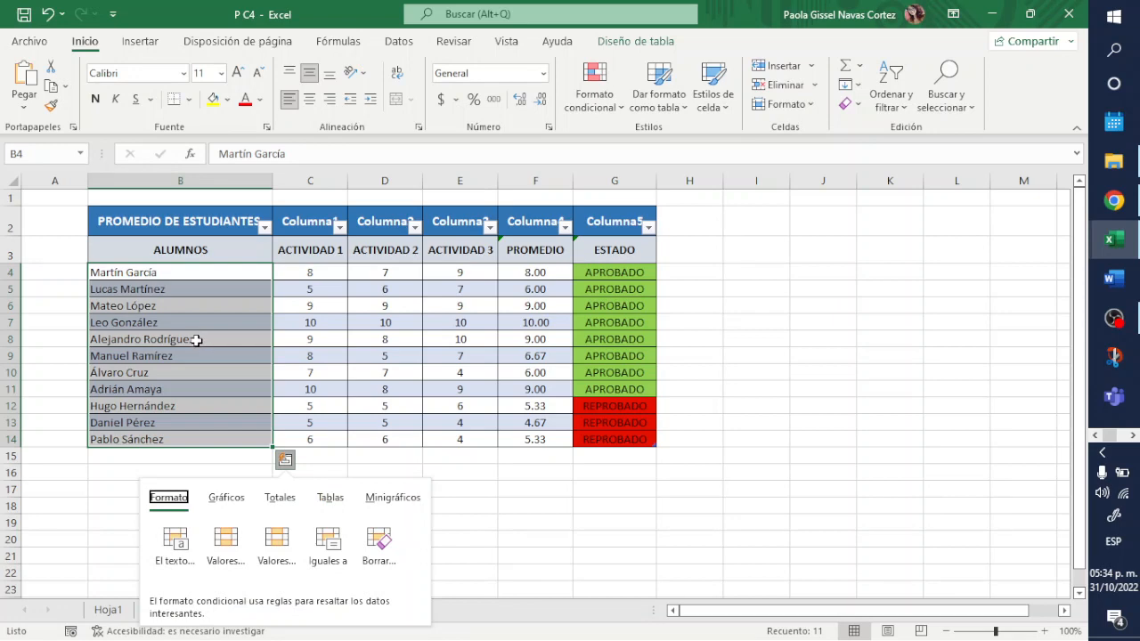
left_click(59, 374)
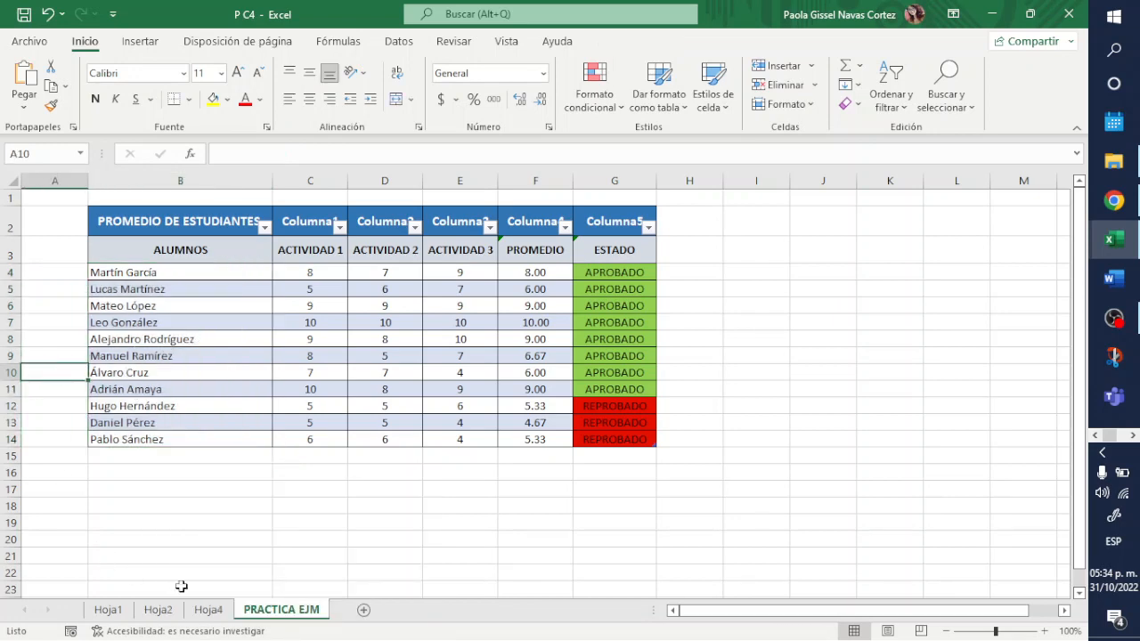
- Copy the student names in cells B4:B14 under the ALUMNOS header of the PRACTICA EJM sheet
left_click(186, 275)
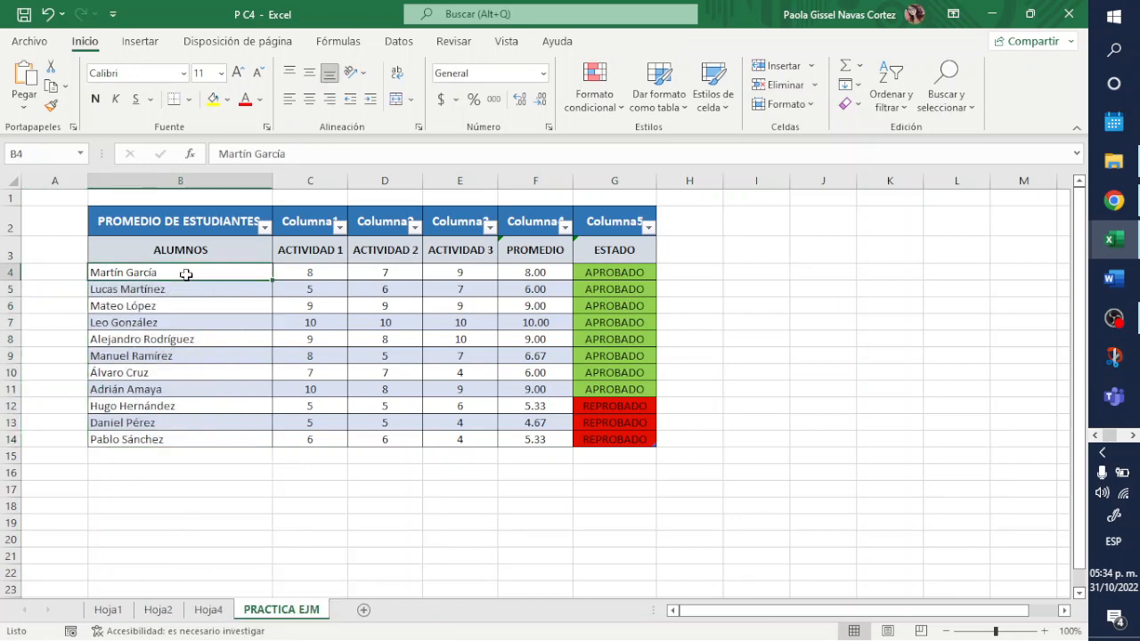
left_click_drag(187, 275, 204, 440)
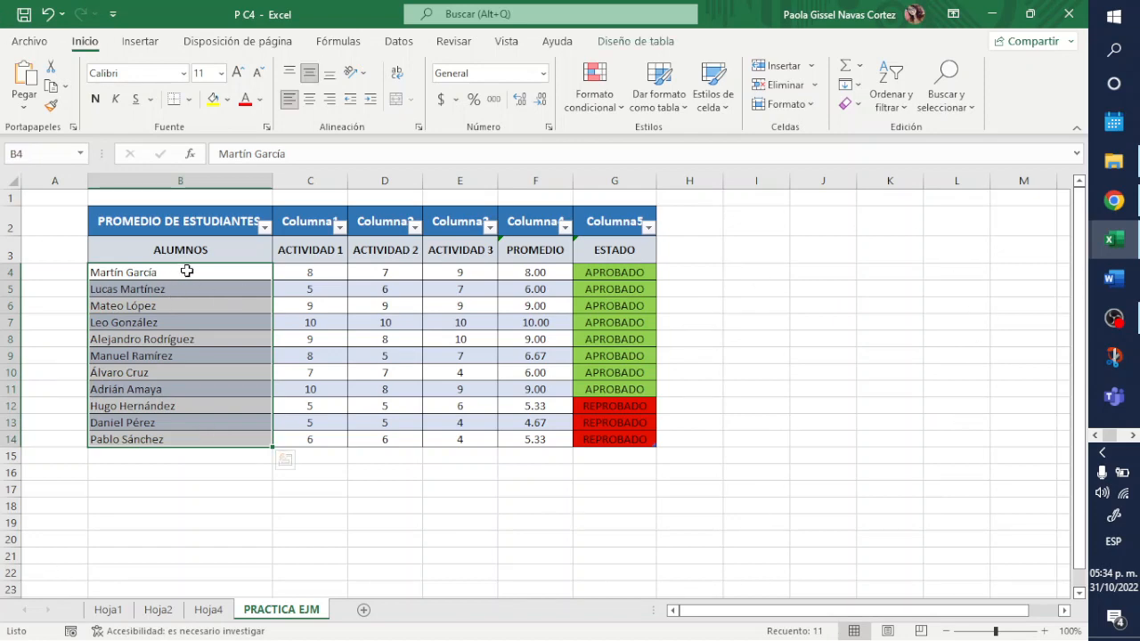
right_click(213, 361)
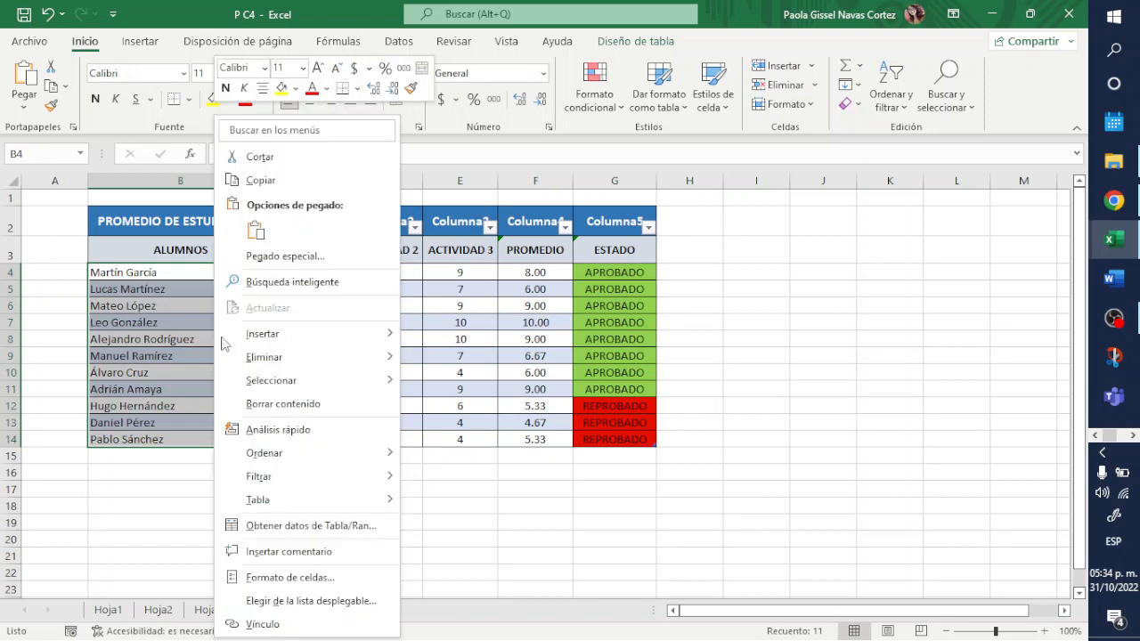
key("Escape")
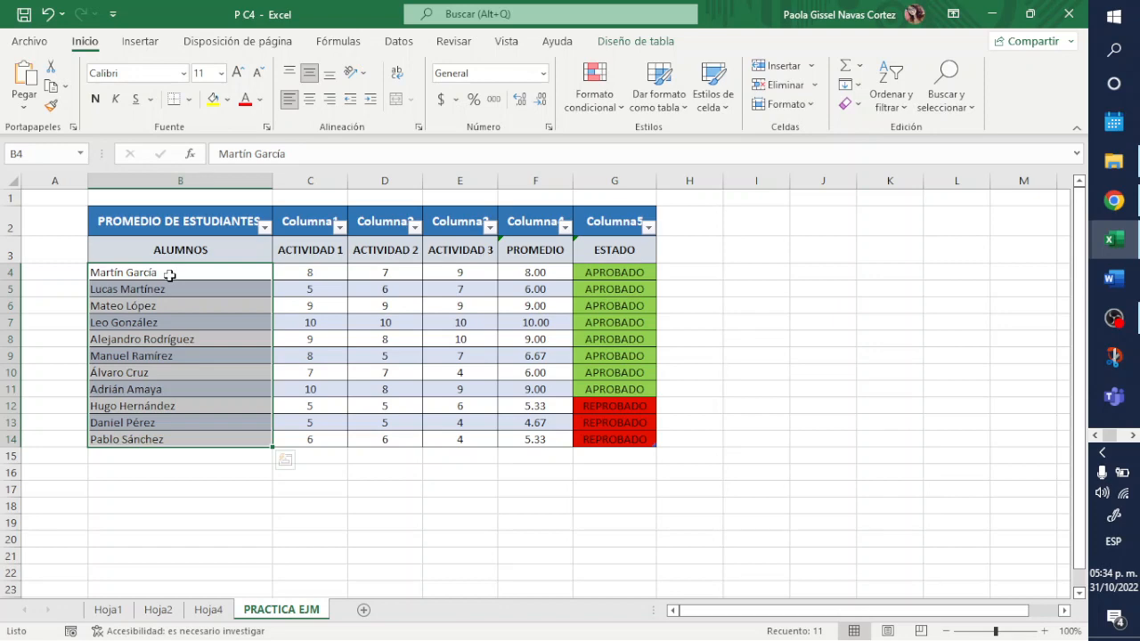
key("ctrl+x")
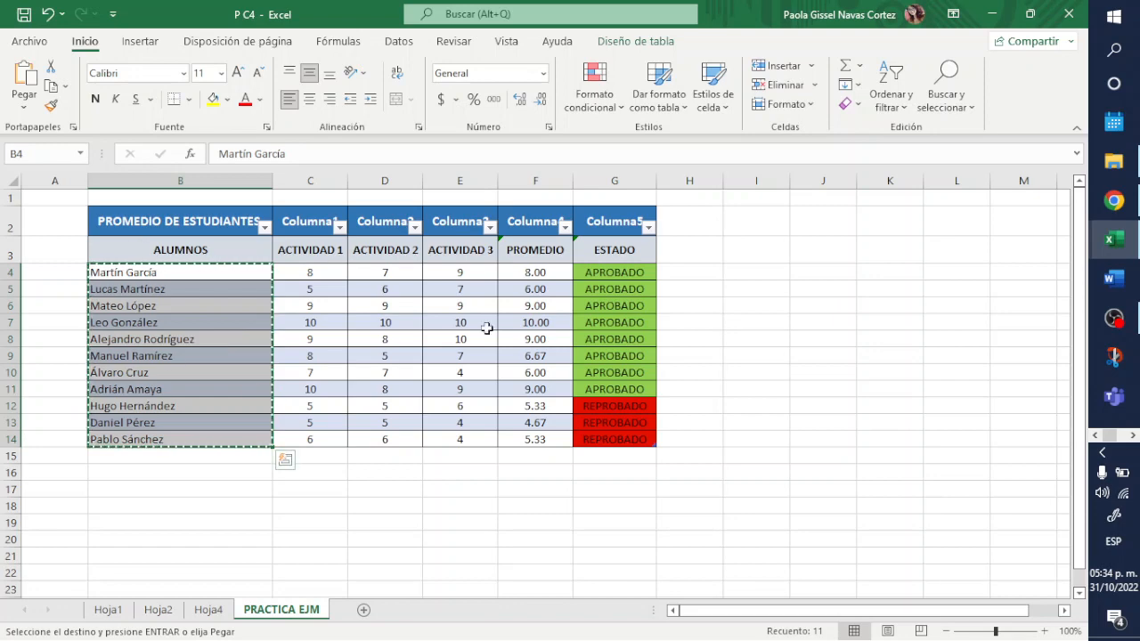
- Switch back to the Clase 4 workbook and paste the copied student names into the ALUMNOS column starting at A3
left_click(1112, 238)
left_click(1014, 319)
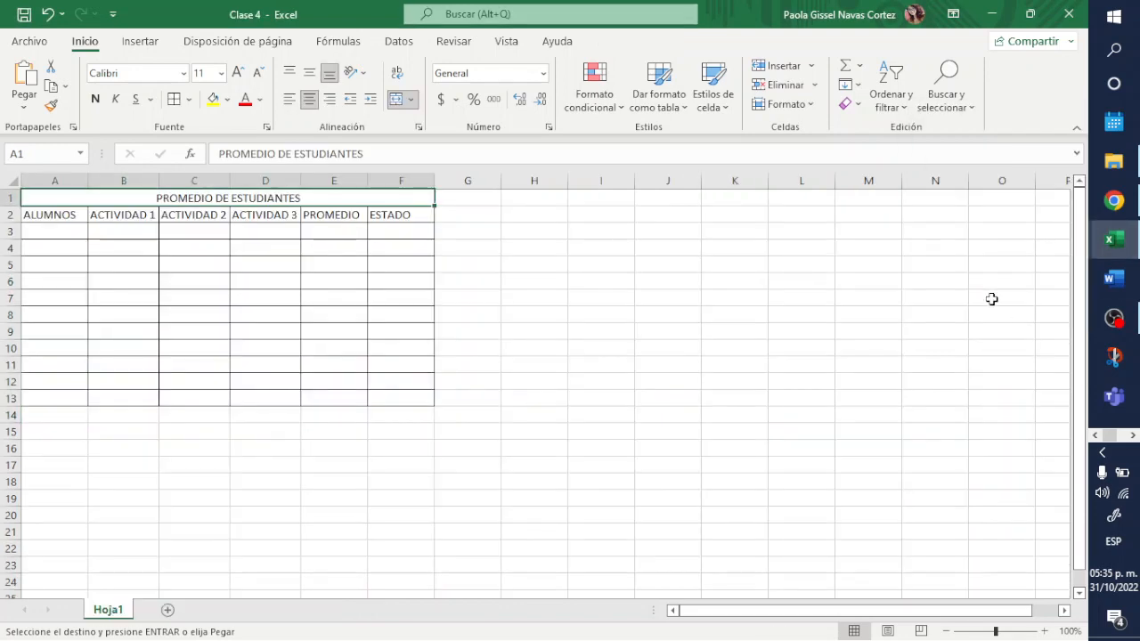
left_click(45, 230)
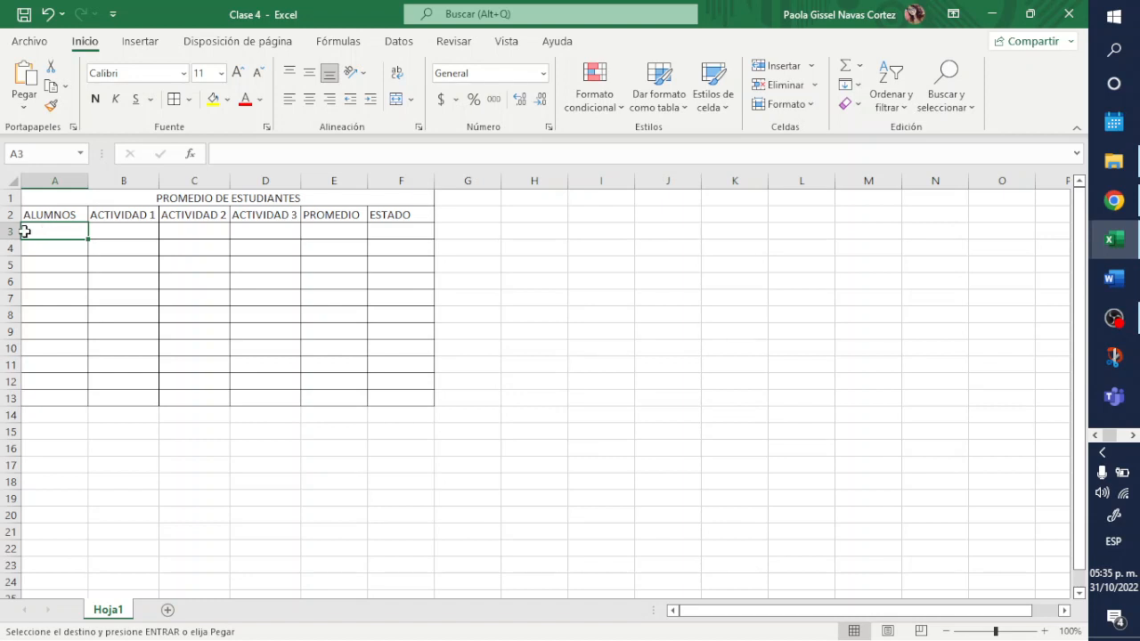
right_click(24, 230)
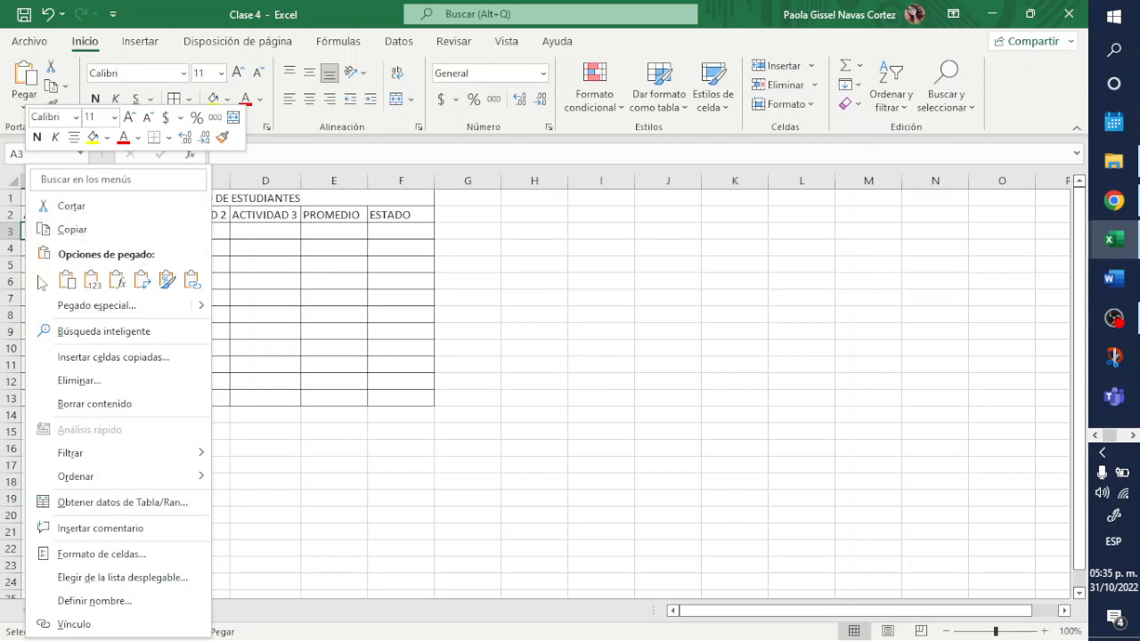
left_click(315, 304)
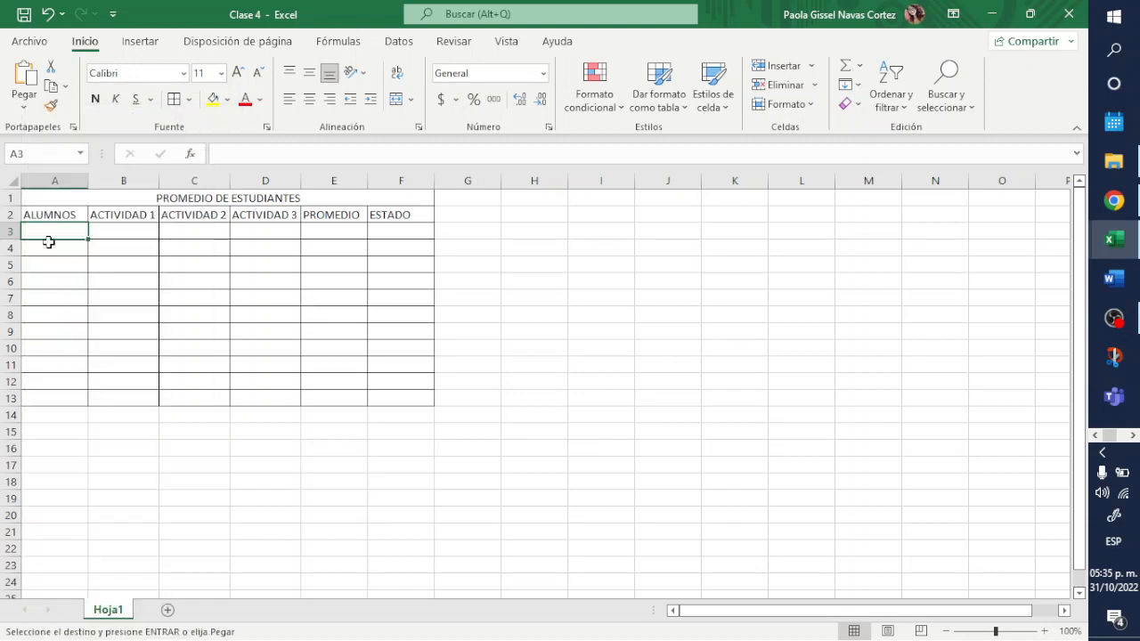
key("Return")
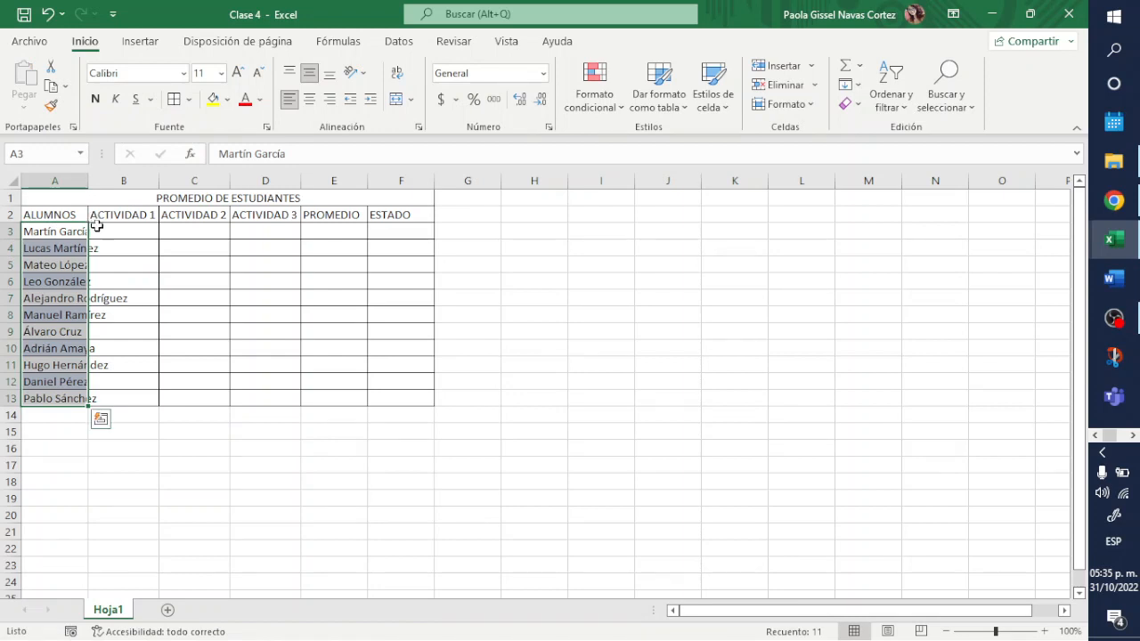
- Autofit column A to the student names and clear the formats of the pasted names in A3:A13
double_click(88, 181)
left_click(216, 326)
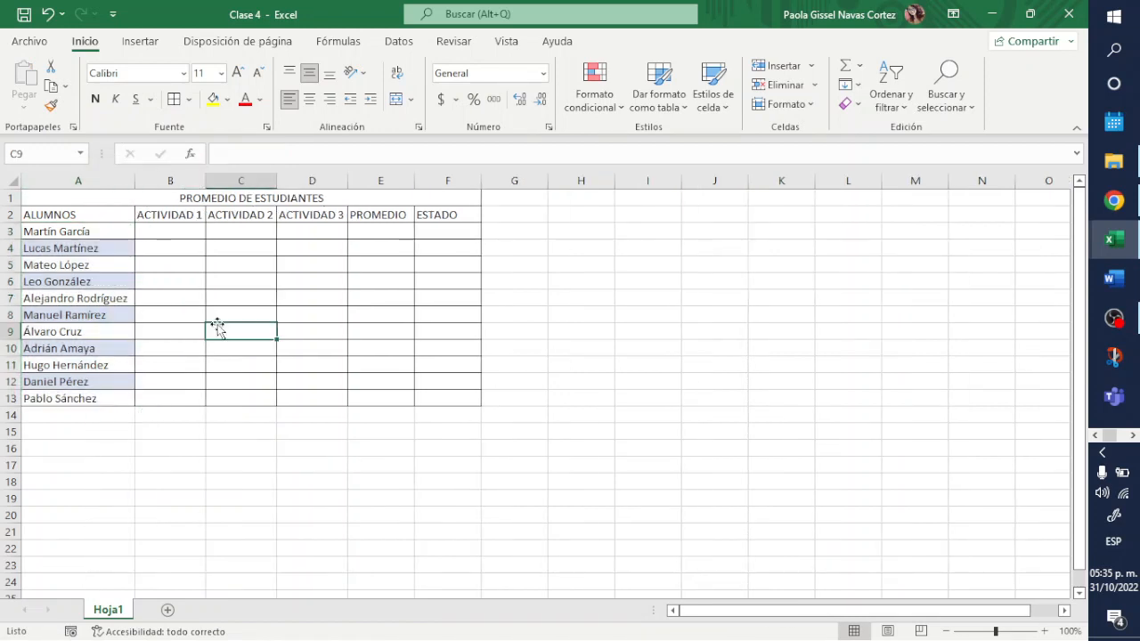
left_click_drag(102, 230, 105, 398)
left_click(848, 104)
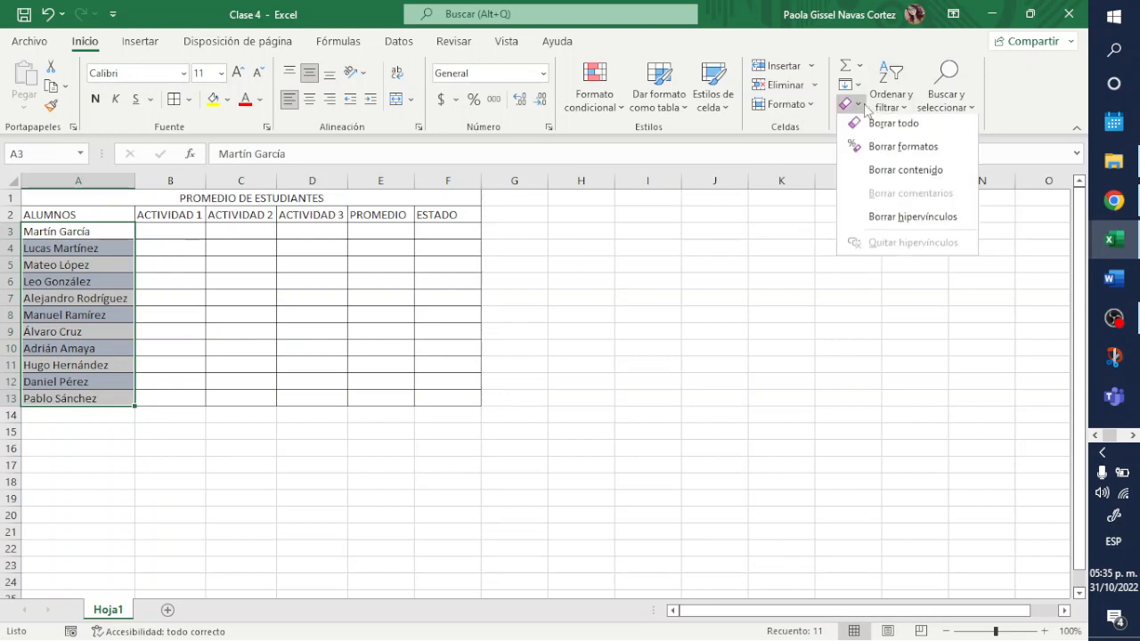
left_click(896, 151)
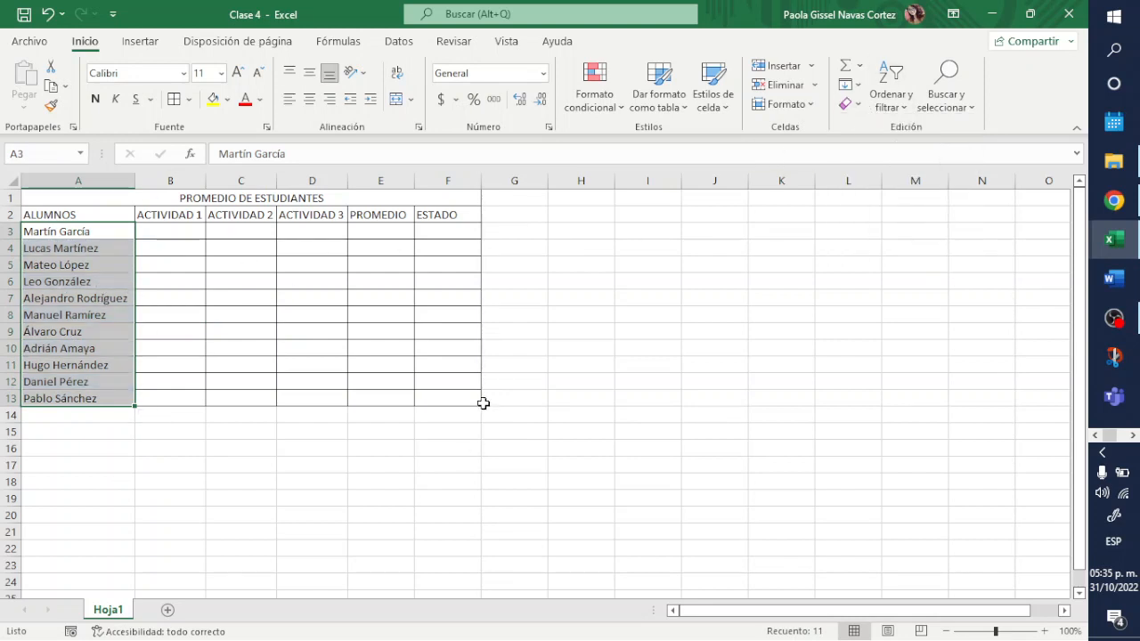
- Enter the first student's grades 5, 5 and 6 in B3:D3
left_click(194, 234)
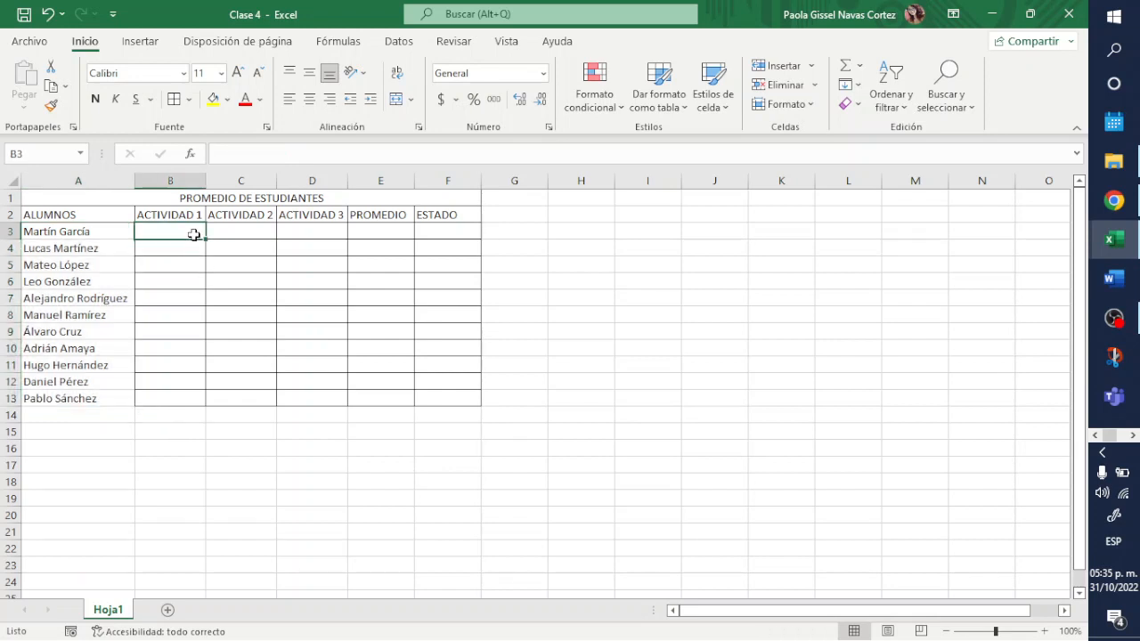
type("5")
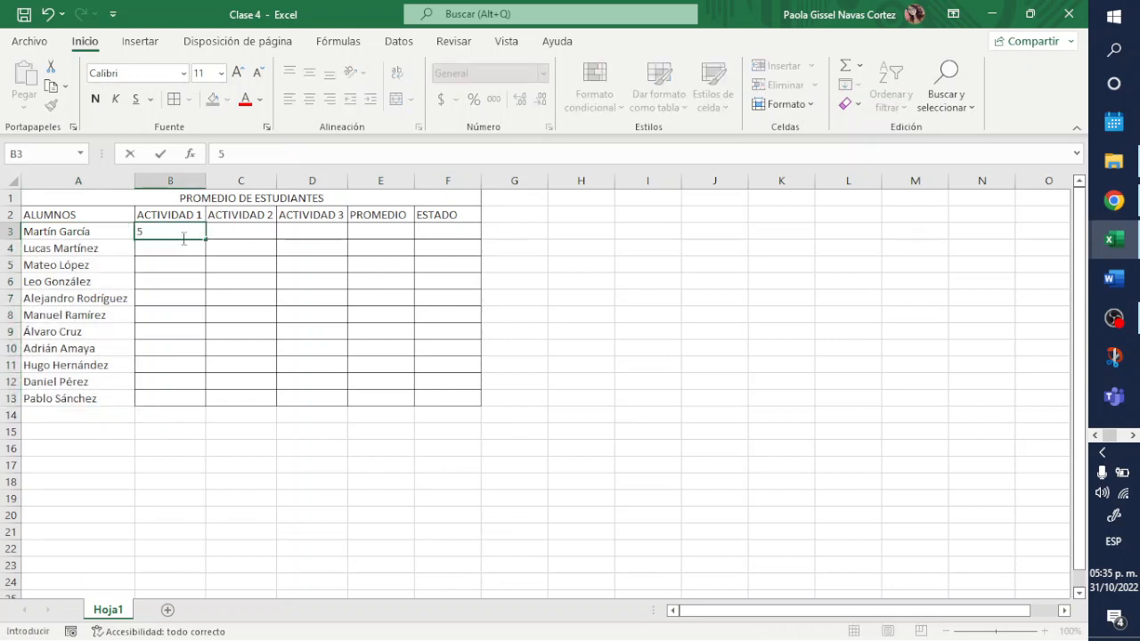
key("Tab")
type("5")
key("Tab")
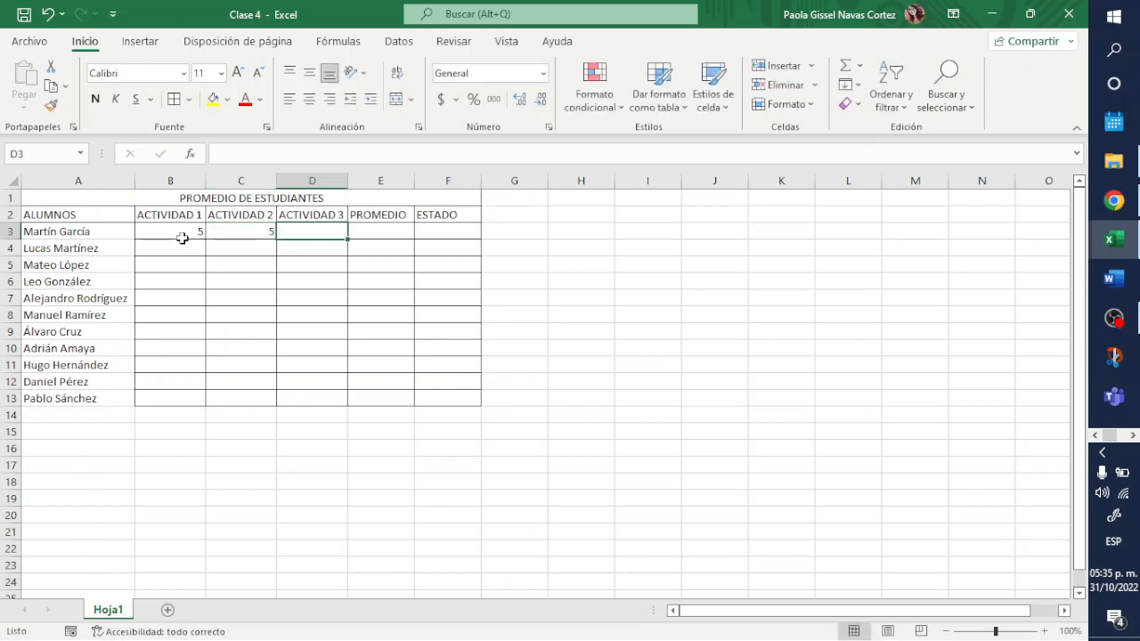
type("6")
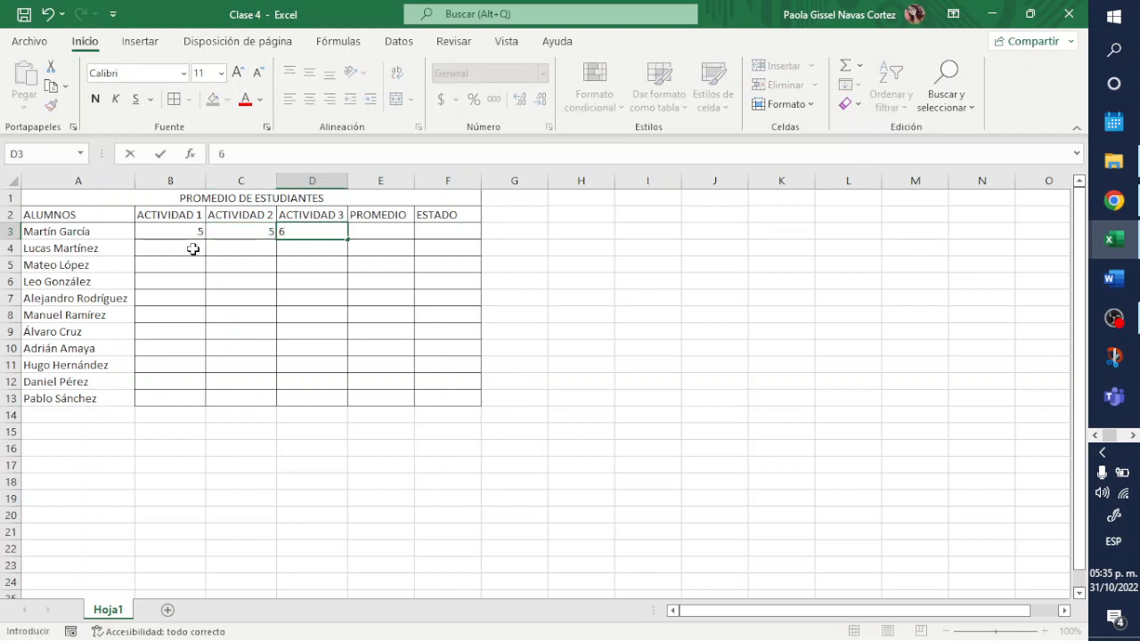
- Enter the second student's grades 8, 7 and 9 in B4:D4
left_click(192, 250)
type("8")
key("ctrl+Return")
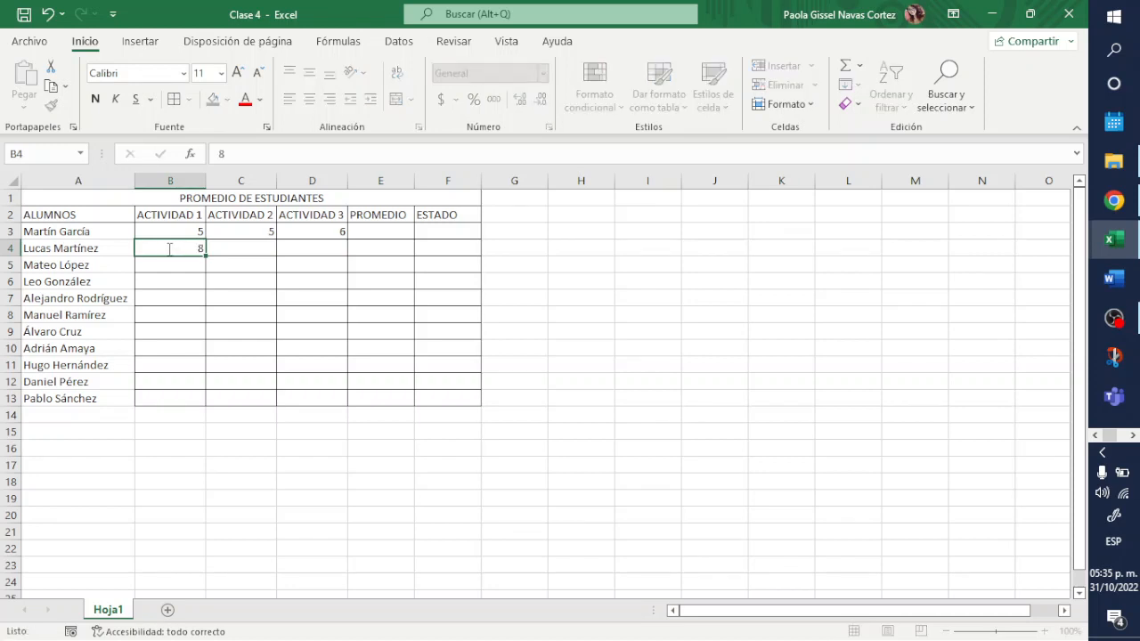
key("Tab")
type("7")
key("Tab")
type("9")
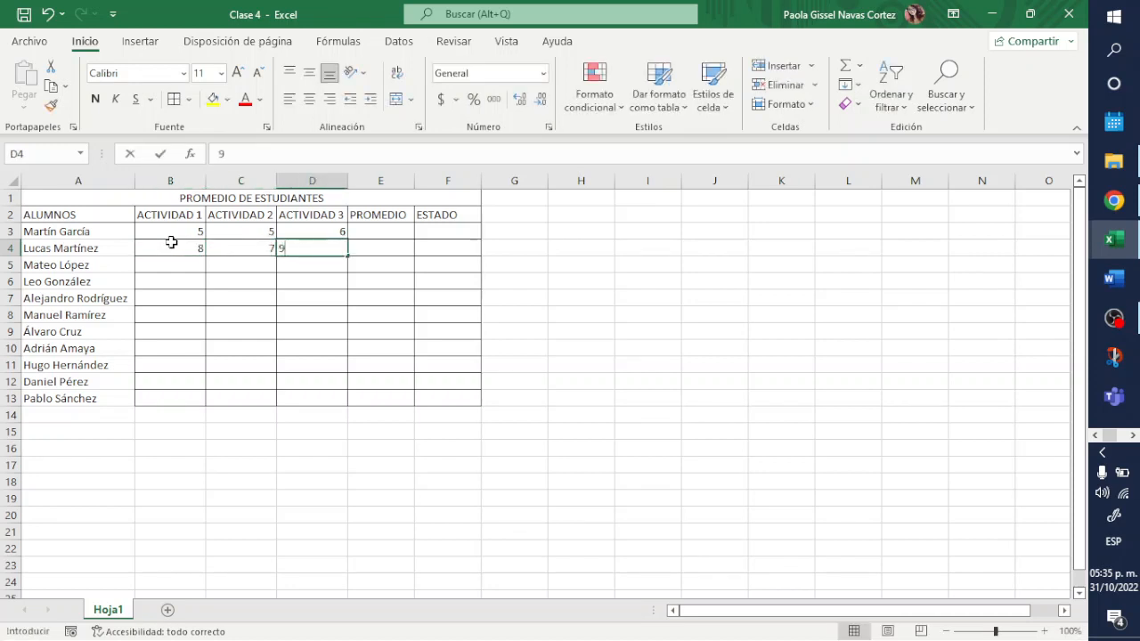
- Fill the ACTIVIDAD 1 grades in B5:B13 with 5, 9, 10, 5, 9, 6, 8, 7 and 10
left_click(193, 264)
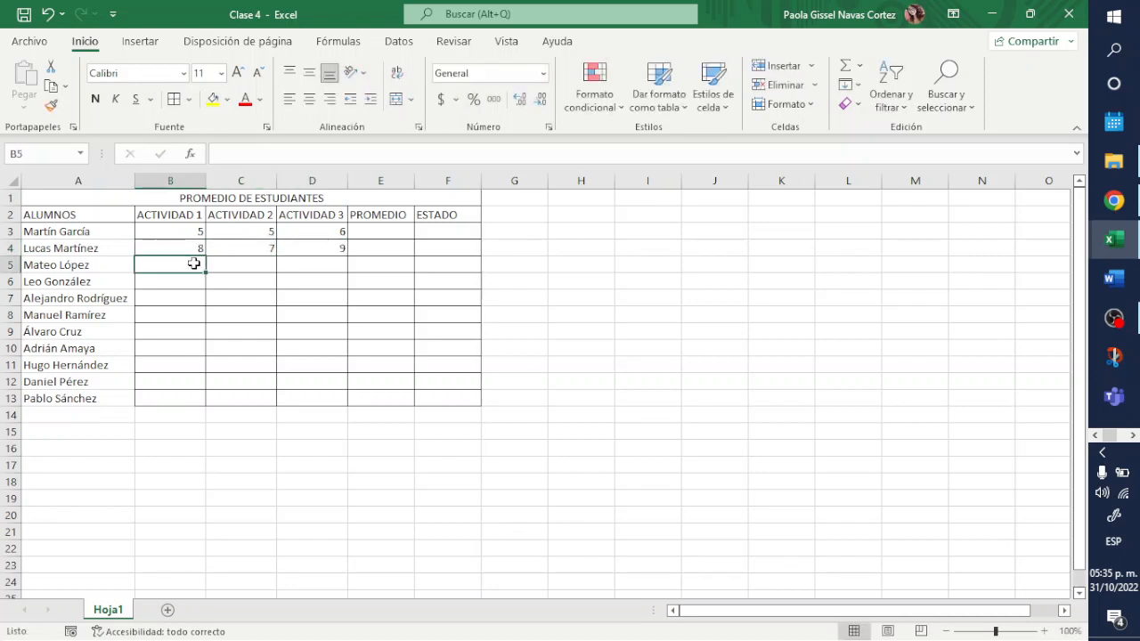
type("5")
key("Return")
type("9")
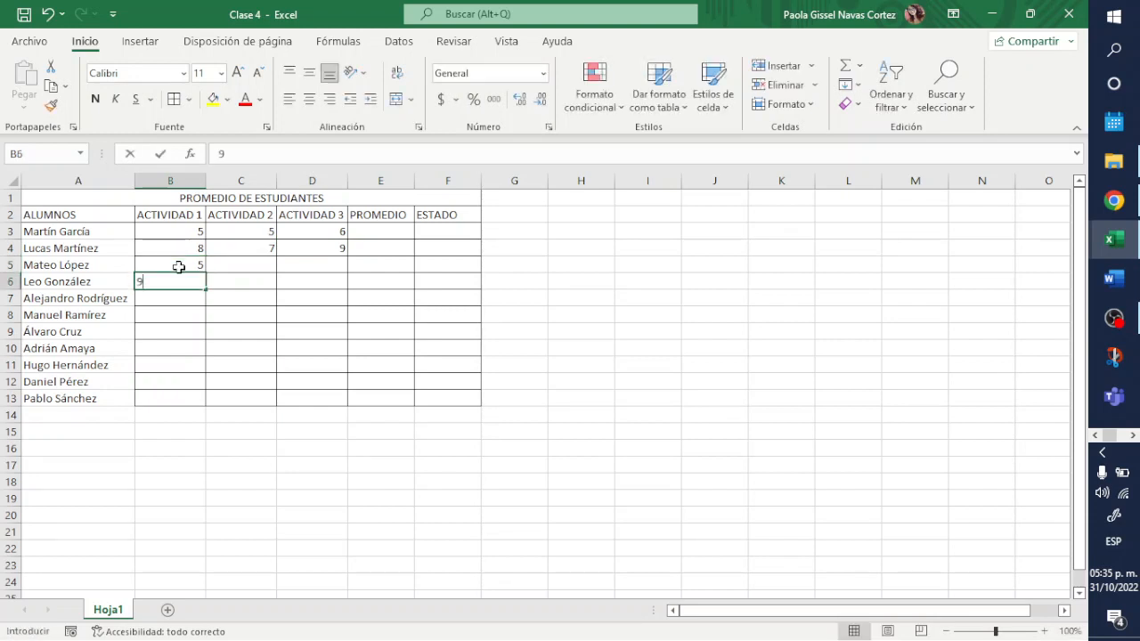
key("Return")
type("10")
key("Return")
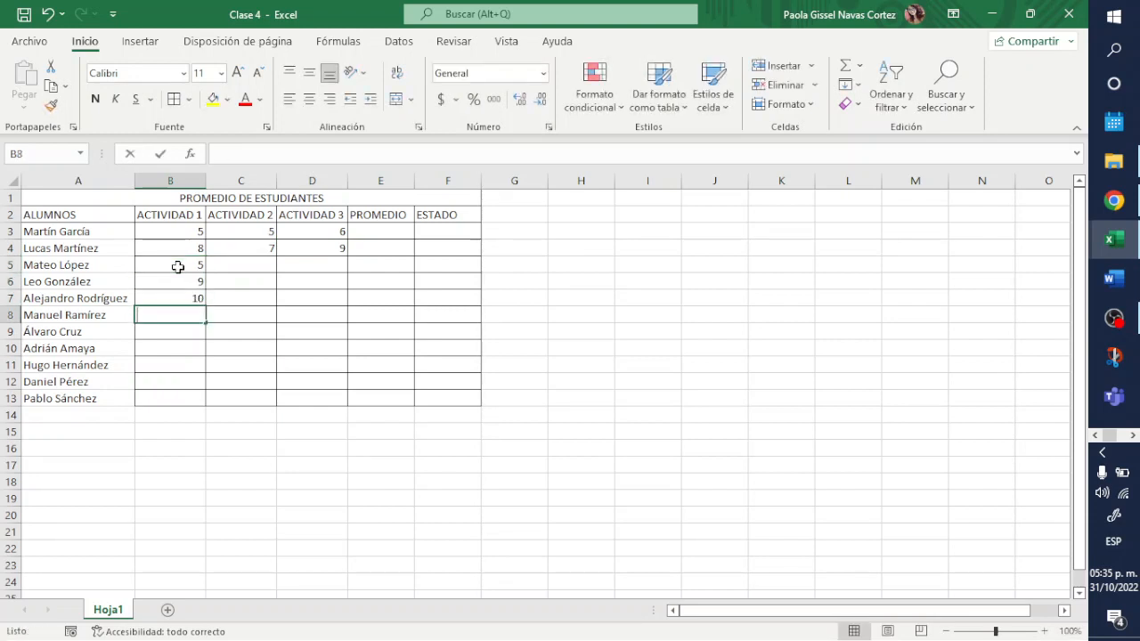
type("5")
key("Return")
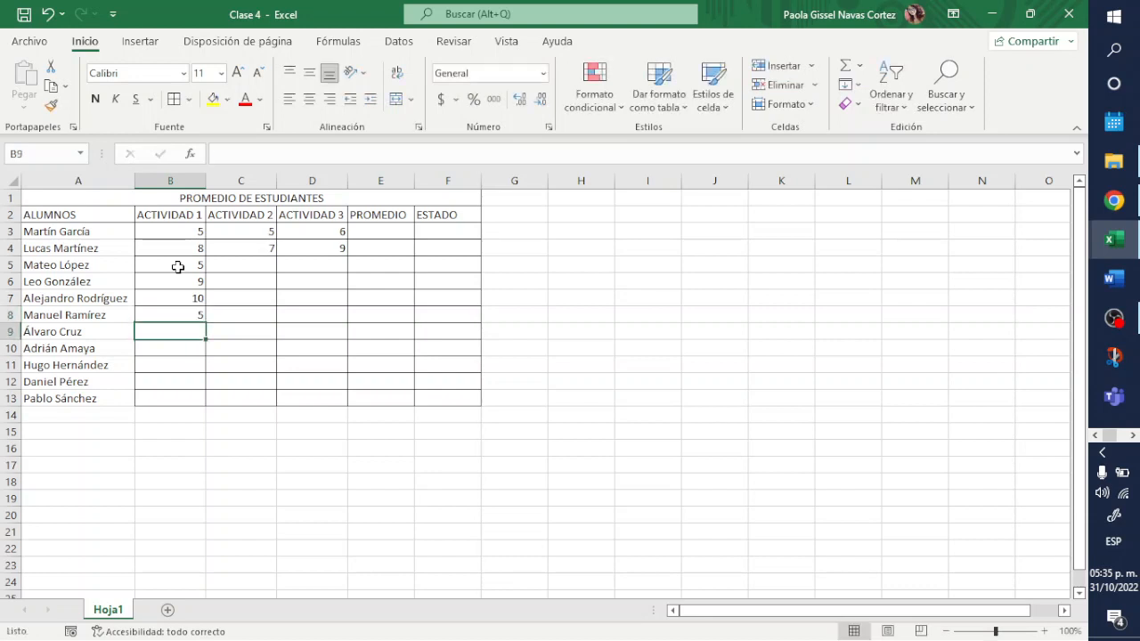
type("9")
key("Return")
type("6")
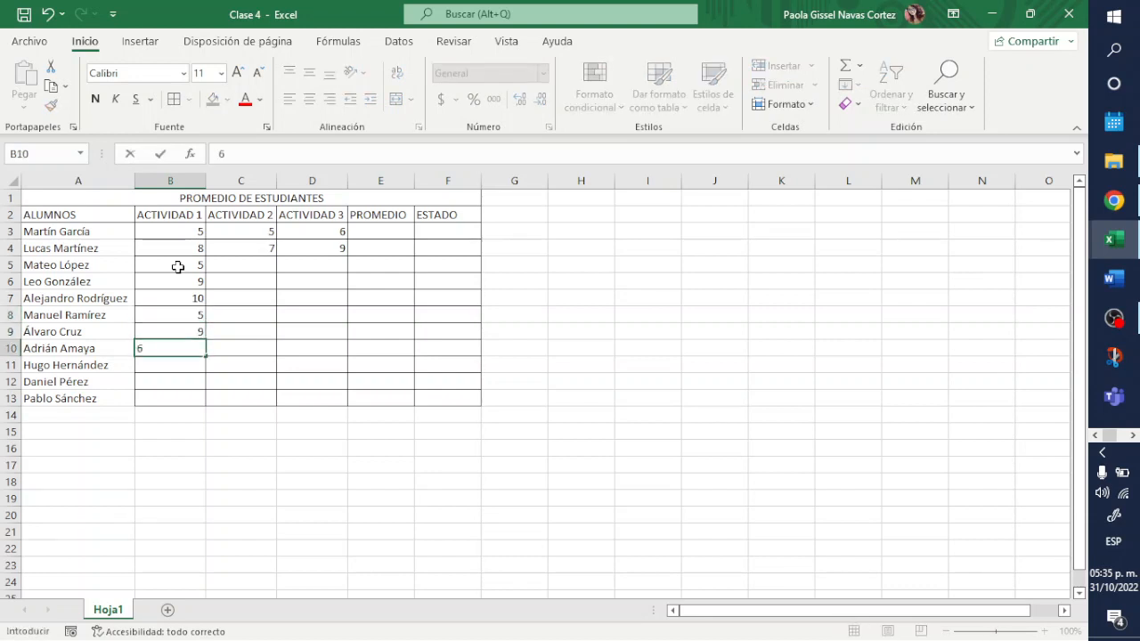
key("Return")
type("8")
key("Return")
type("7")
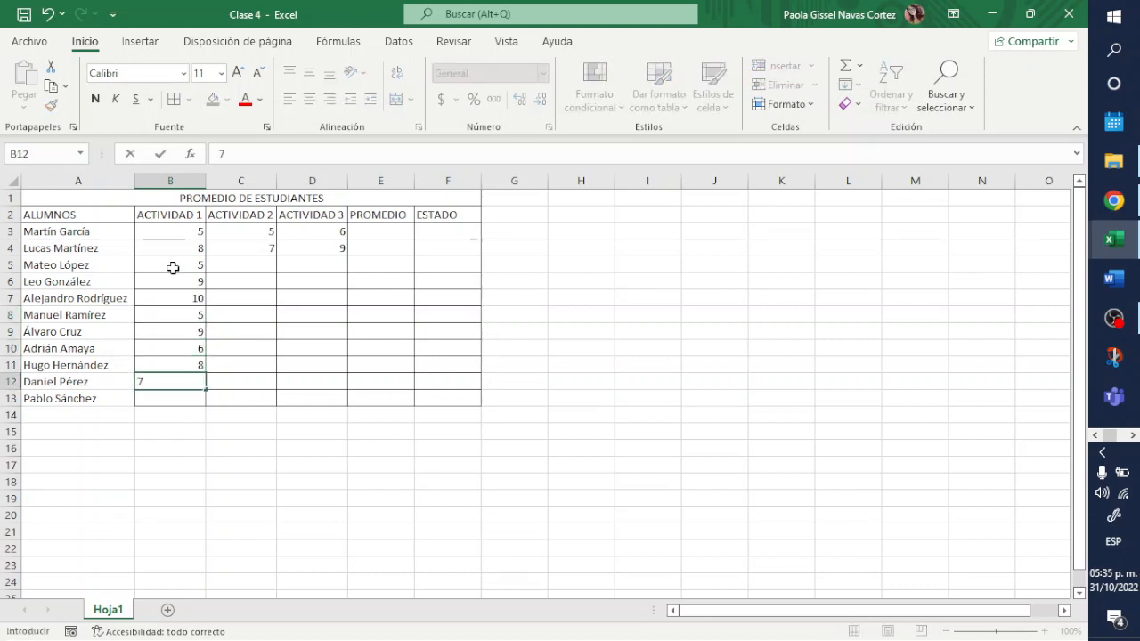
key("Return")
type("10")
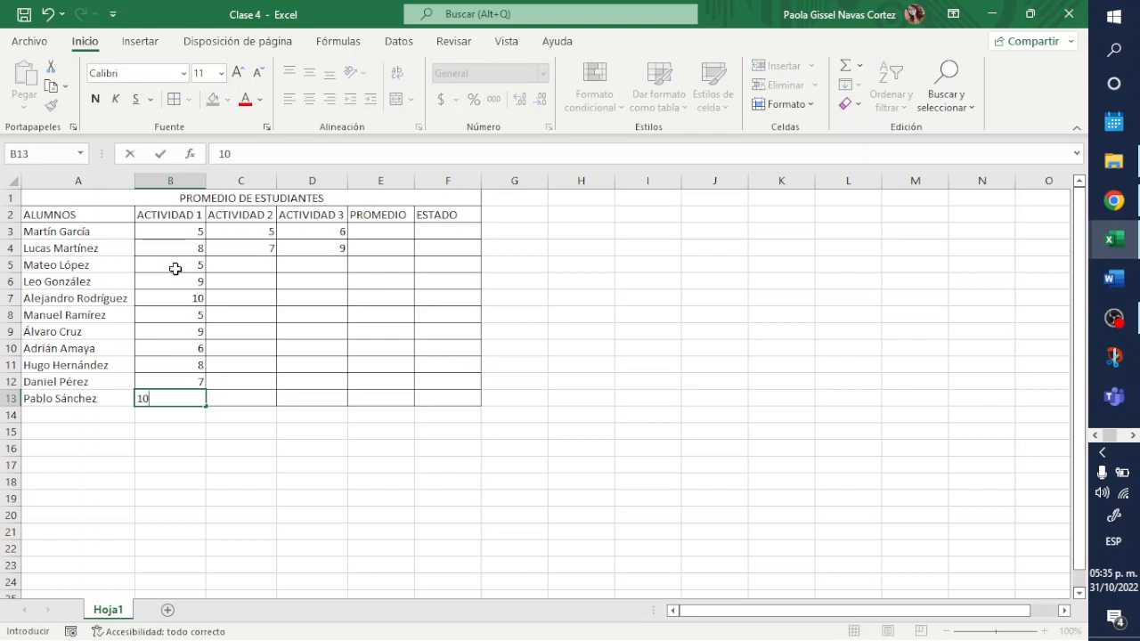
- Fill the ACTIVIDAD 2 grades in C5:C13 with 6, 9, 10, 4, 10, 4, 7, 4 and 9
left_click(254, 265)
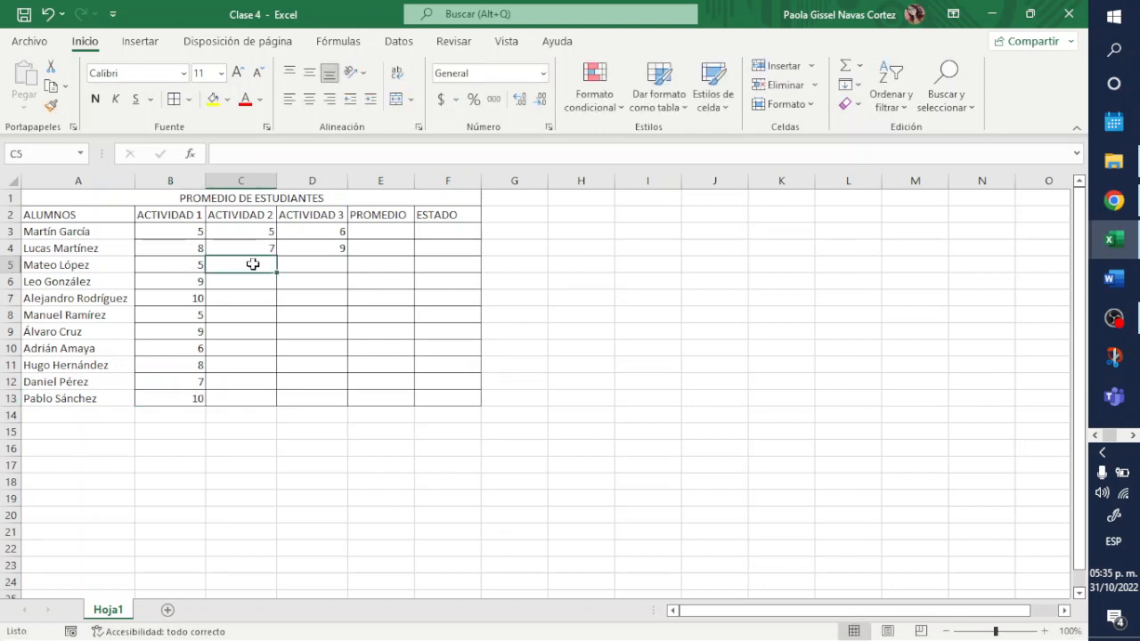
type("6")
key("Return")
type("9")
key("Return")
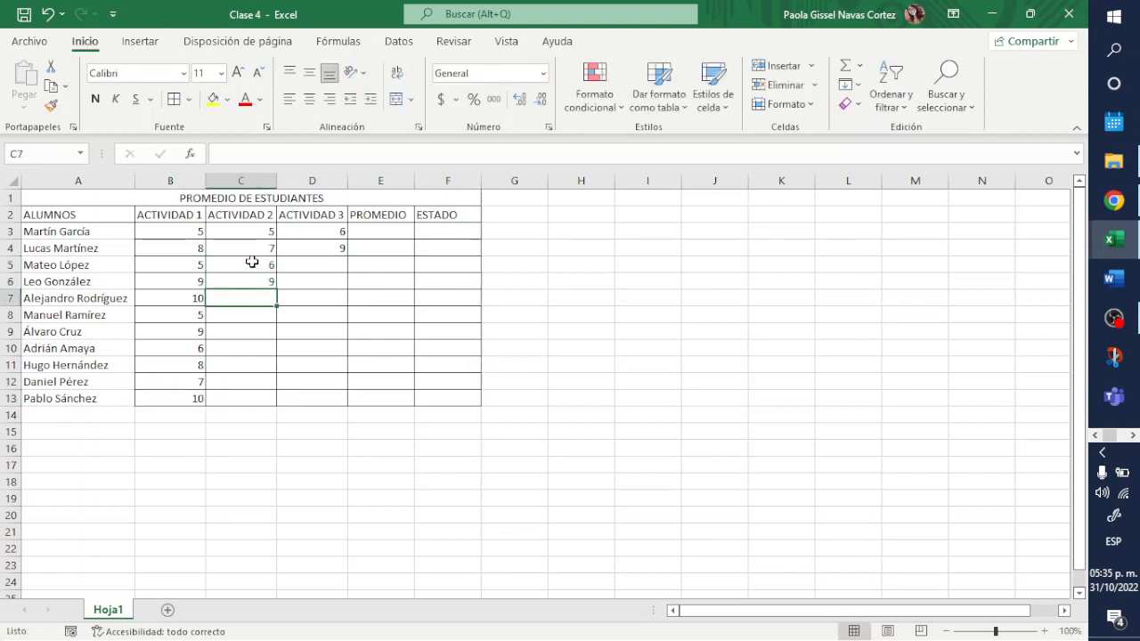
type("10")
key("Return")
type("4")
key("Return")
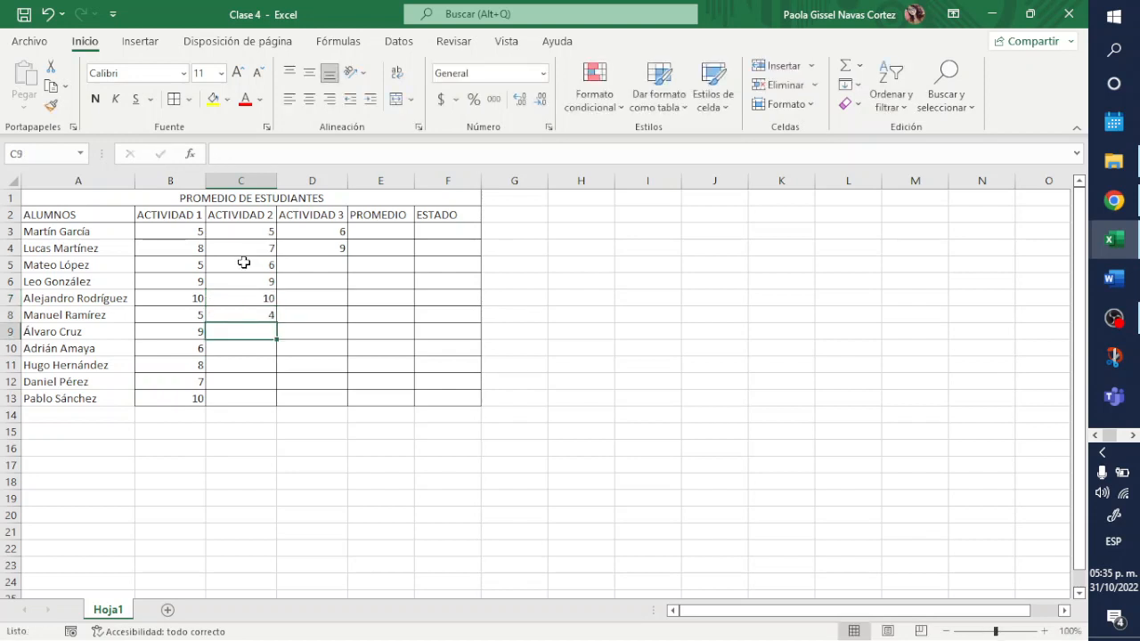
type("10")
key("Return")
type("4")
key("Return")
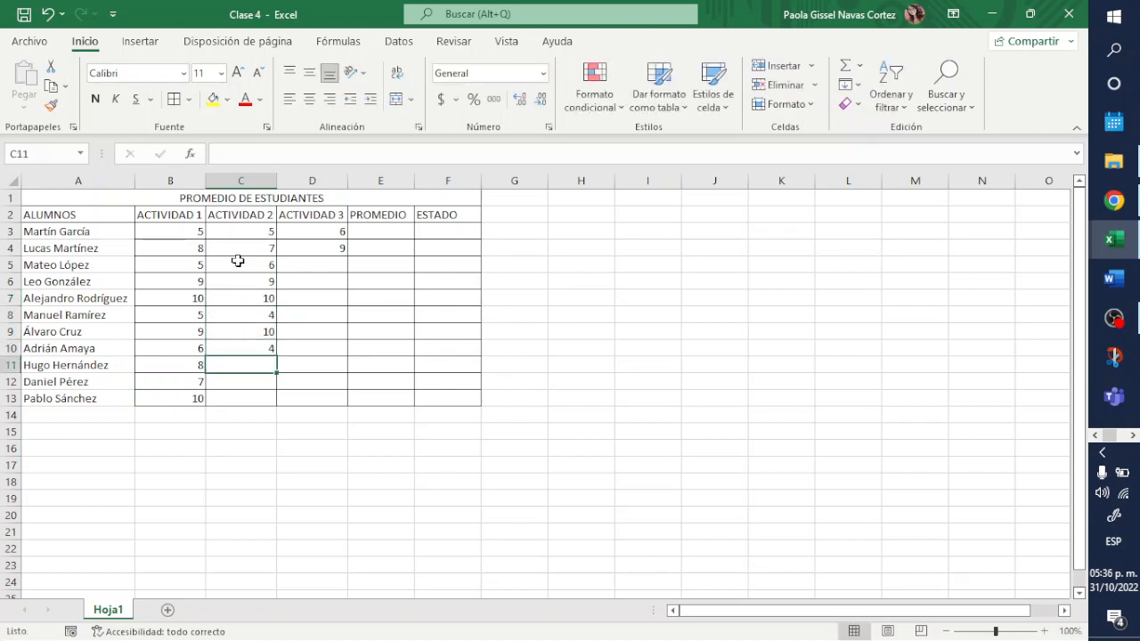
type("7")
key("Return")
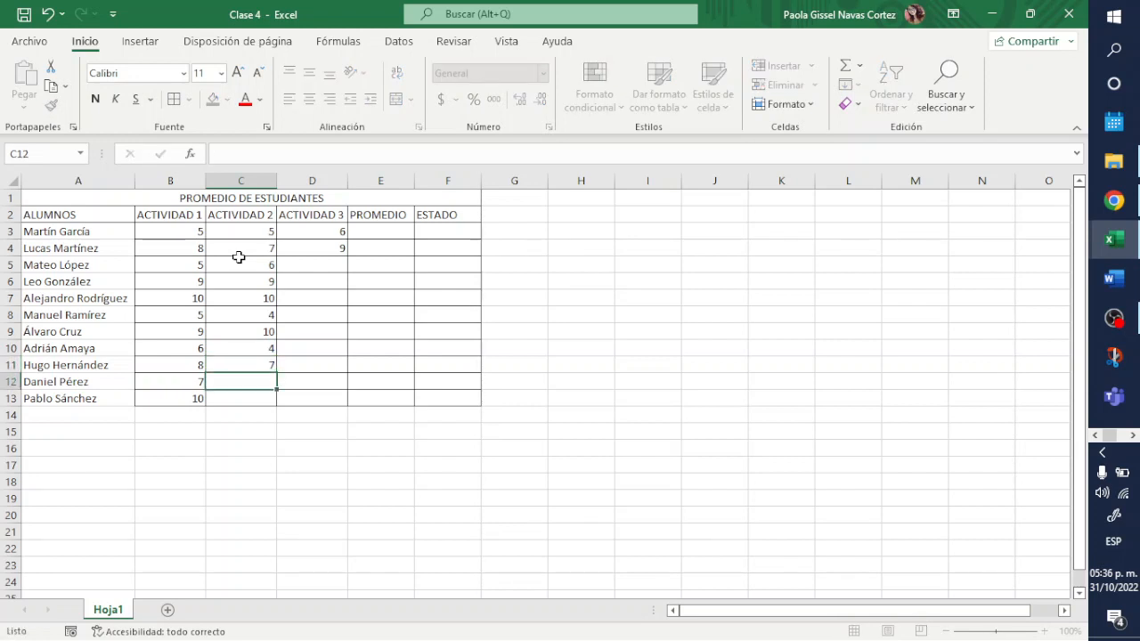
type("4")
key("Return")
type("9")
key("Return")
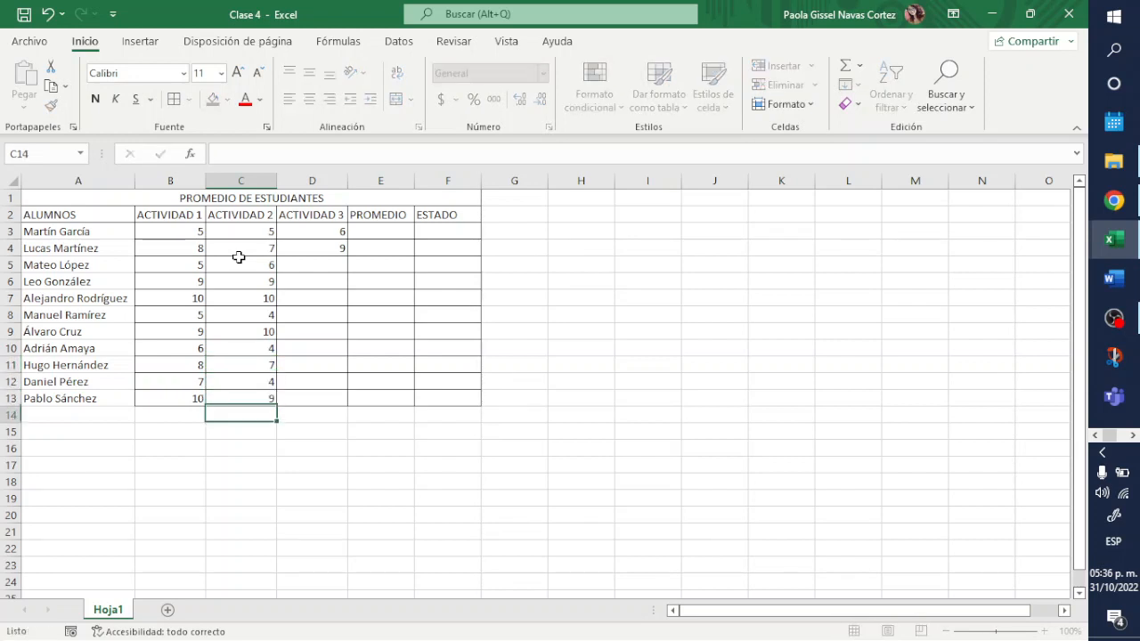
- Fill the ACTIVIDAD 3 grades in D5:D9 with 7, 9, 10, 4 and 10
left_click(311, 264)
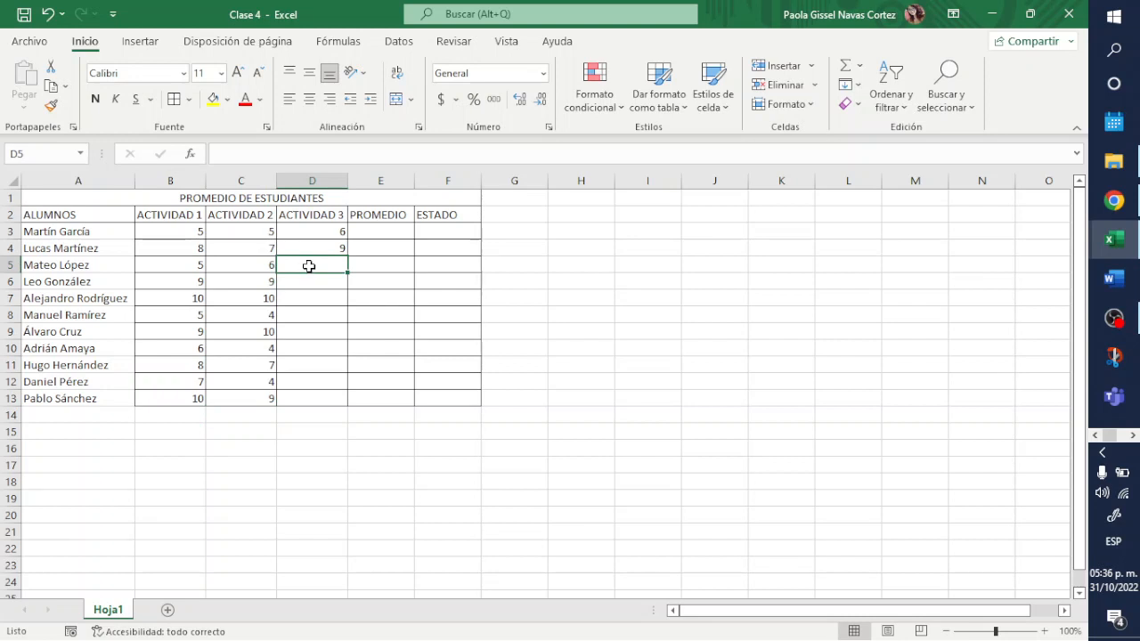
type("7")
key("Return")
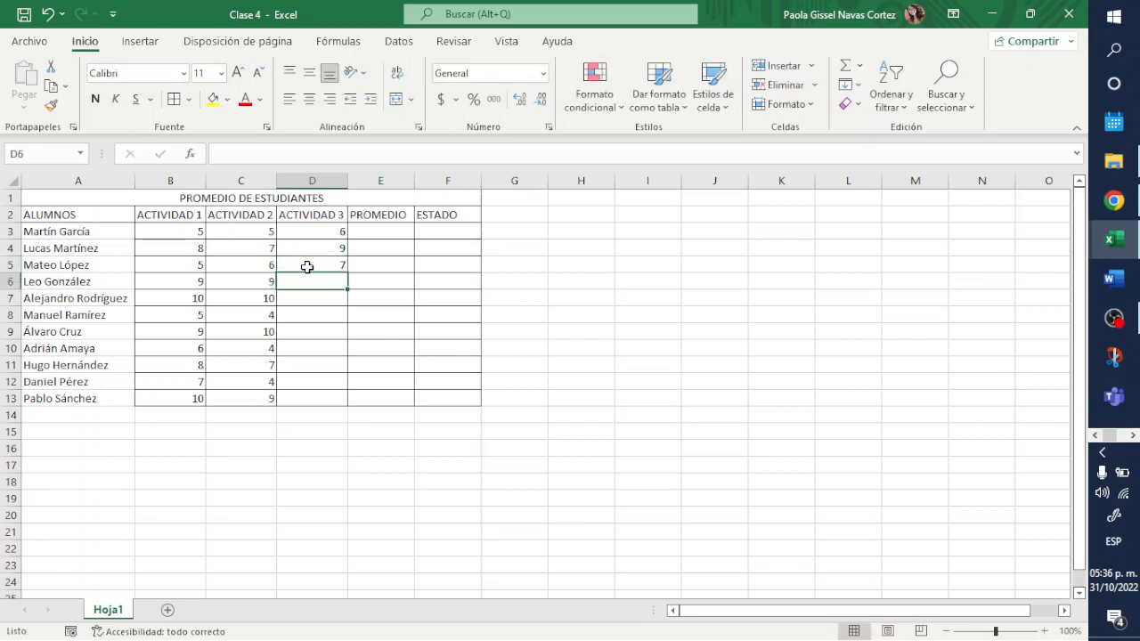
type("9")
key("Return")
type("10")
key("Return")
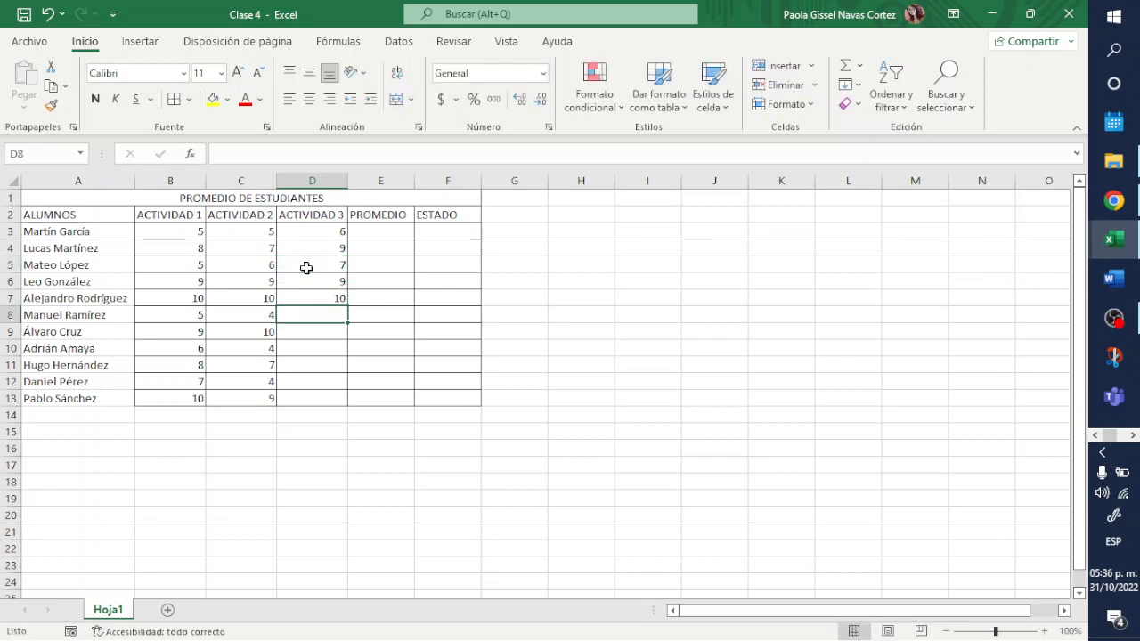
type("4")
key("Return")
type("10")
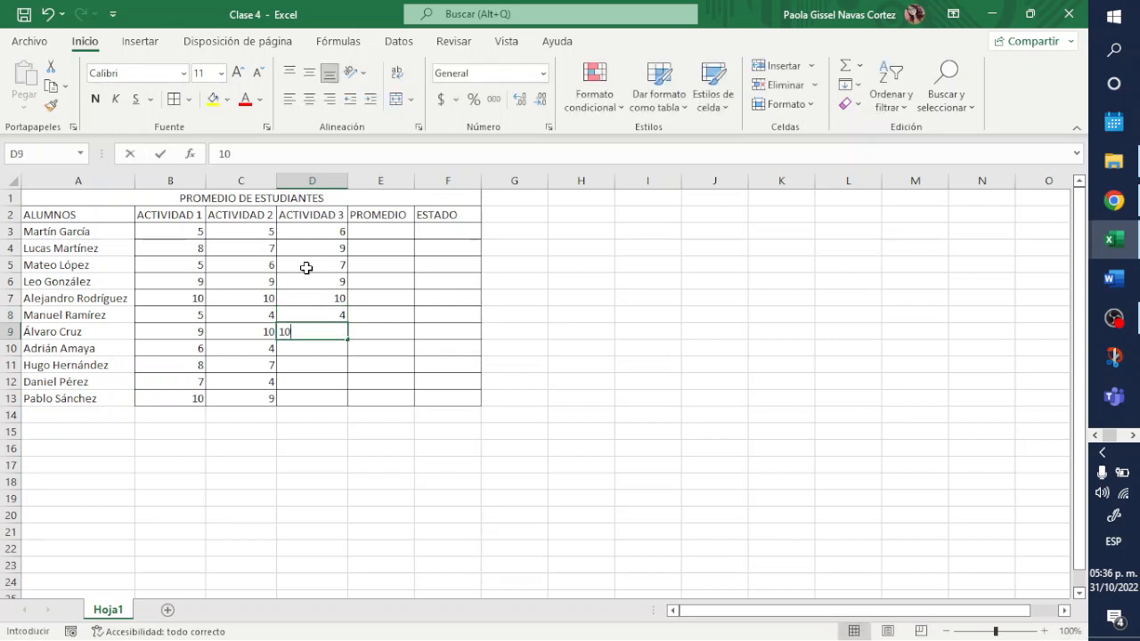
key("Return")
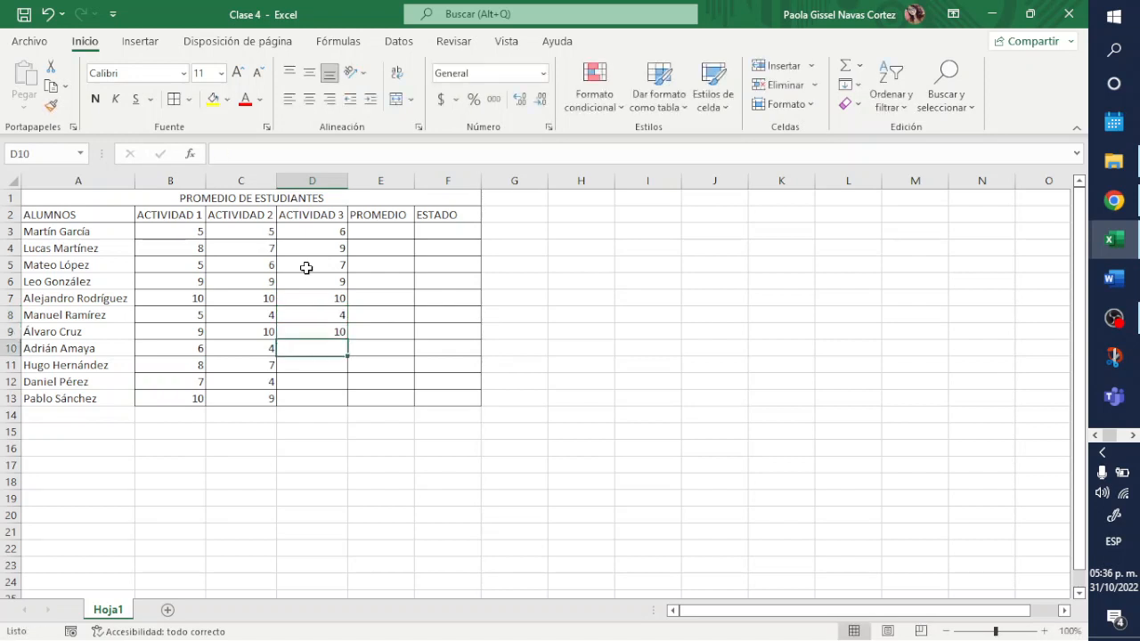
- Enter 7, 4 and 9 as the ACTIVIDAD 3 grades in D10:D12
type("7")
key("Return")
type("4")
key("Return")
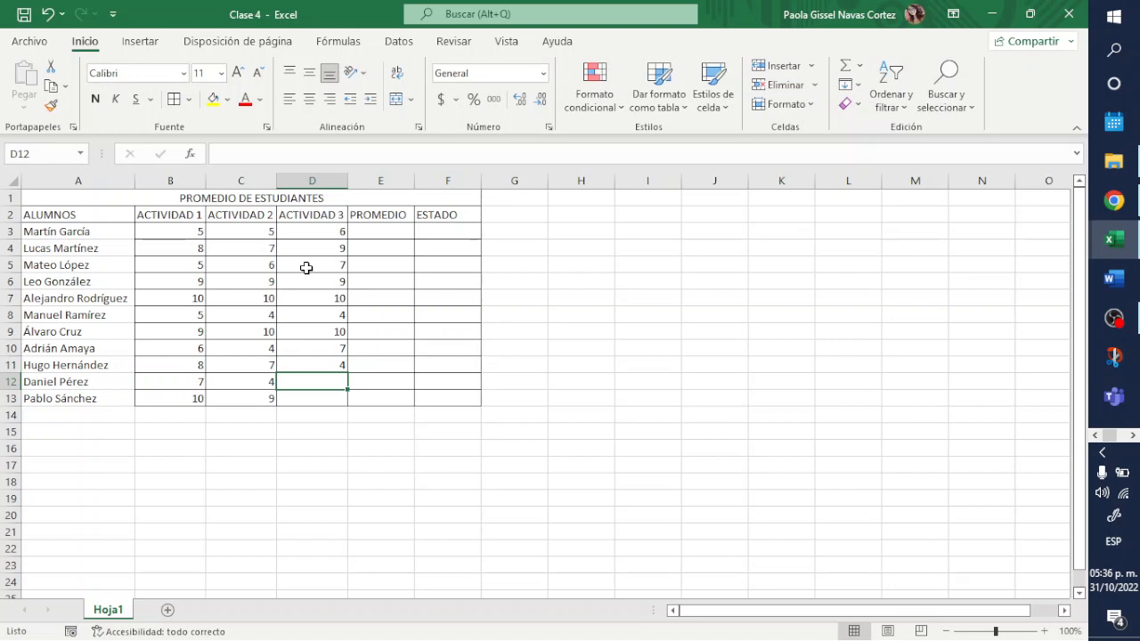
type("9")
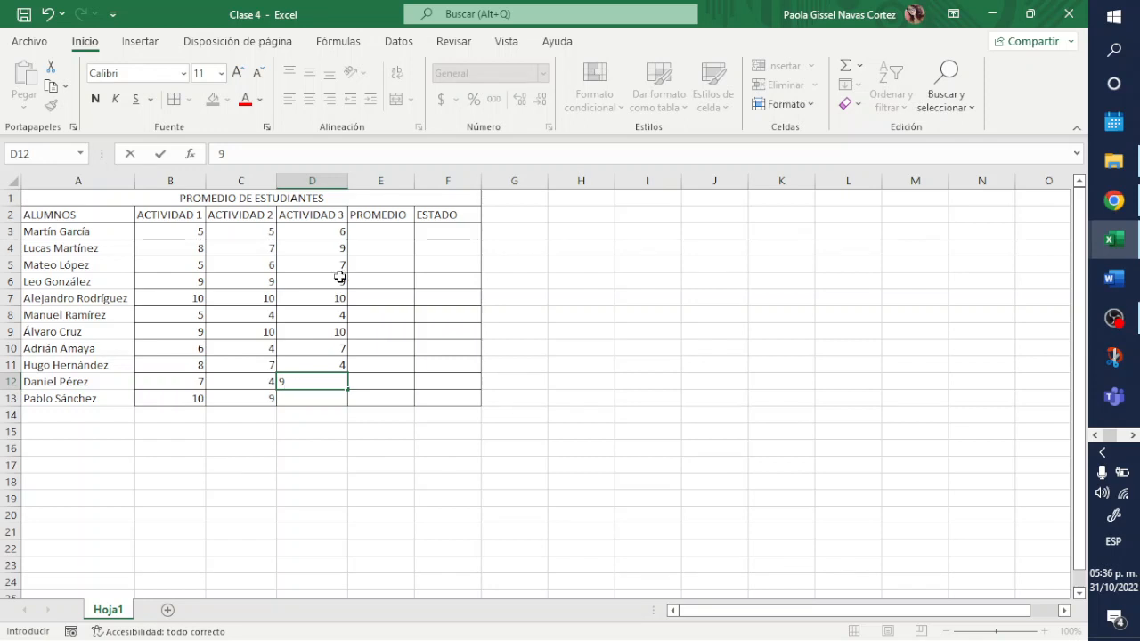
- Set the ACTIVIDAD 3 grades in D10:D13 to 4, 7, 4 and 9
left_click(331, 348)
type("4")
key("Return")
type("7")
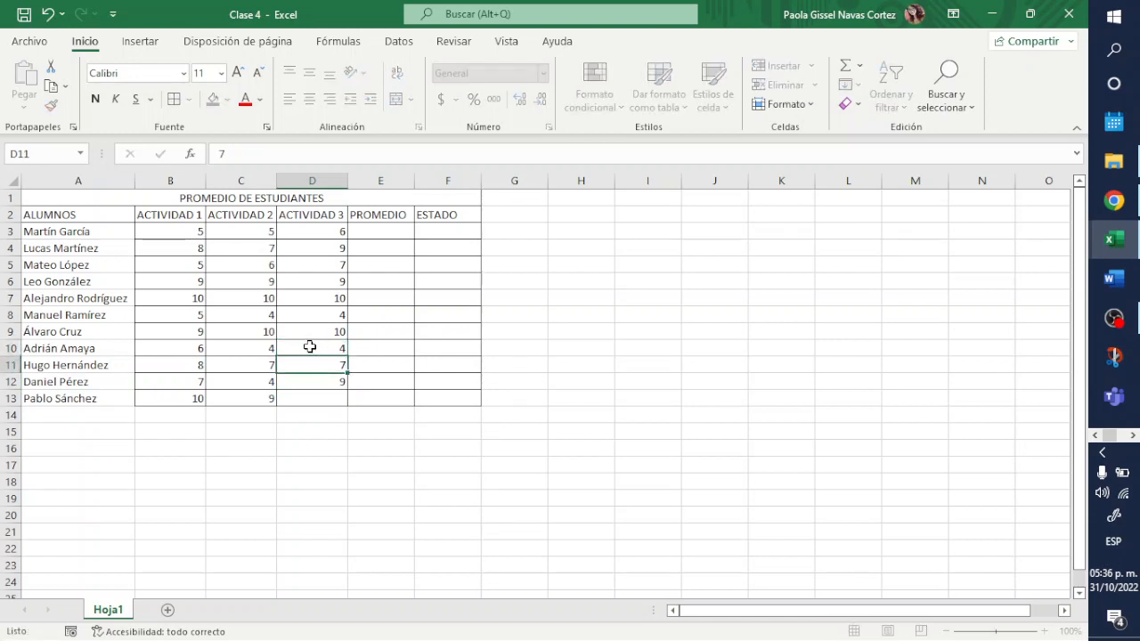
key("Return")
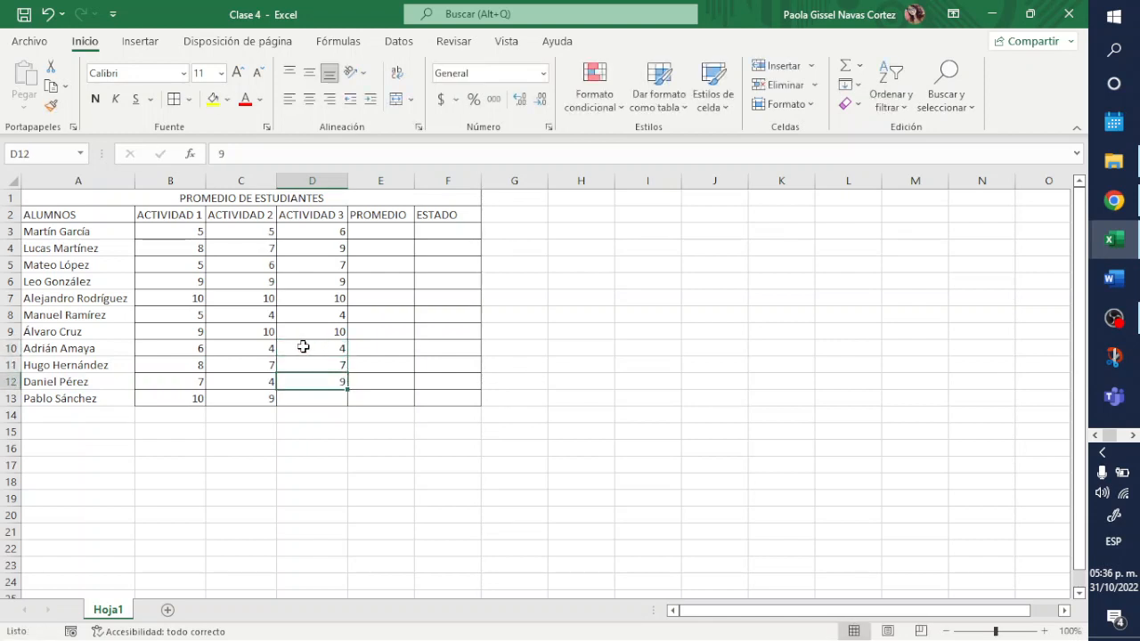
type("4")
key("Return")
type("9")
key("Return")
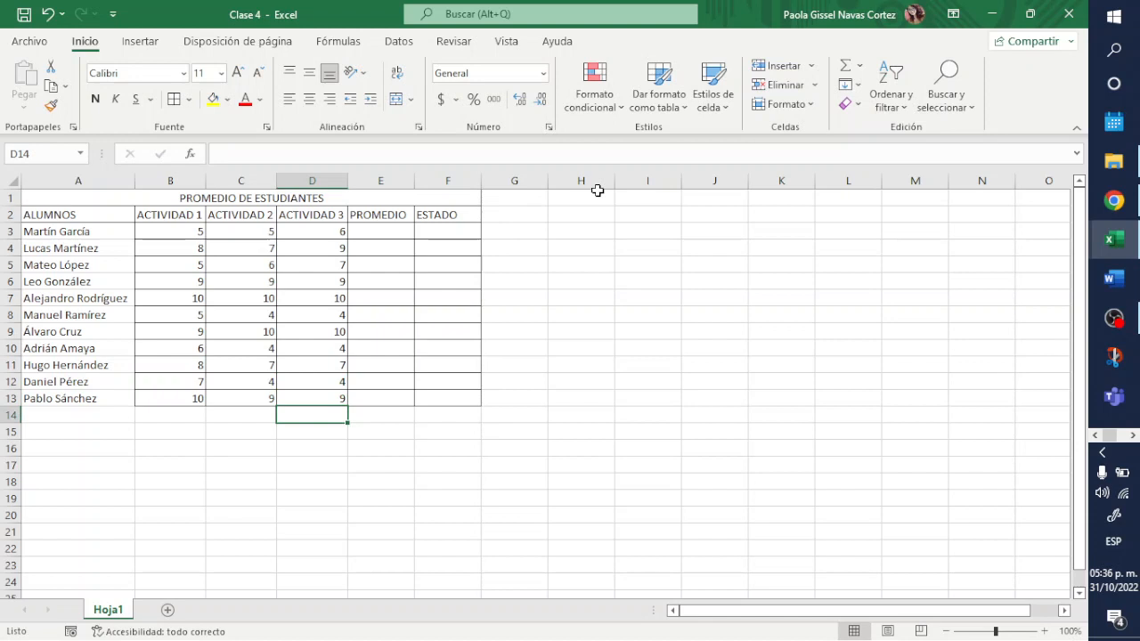
- Calculate the first student's average in E3 with the AutoSum Promedio function over B3:D3
left_click(385, 229)
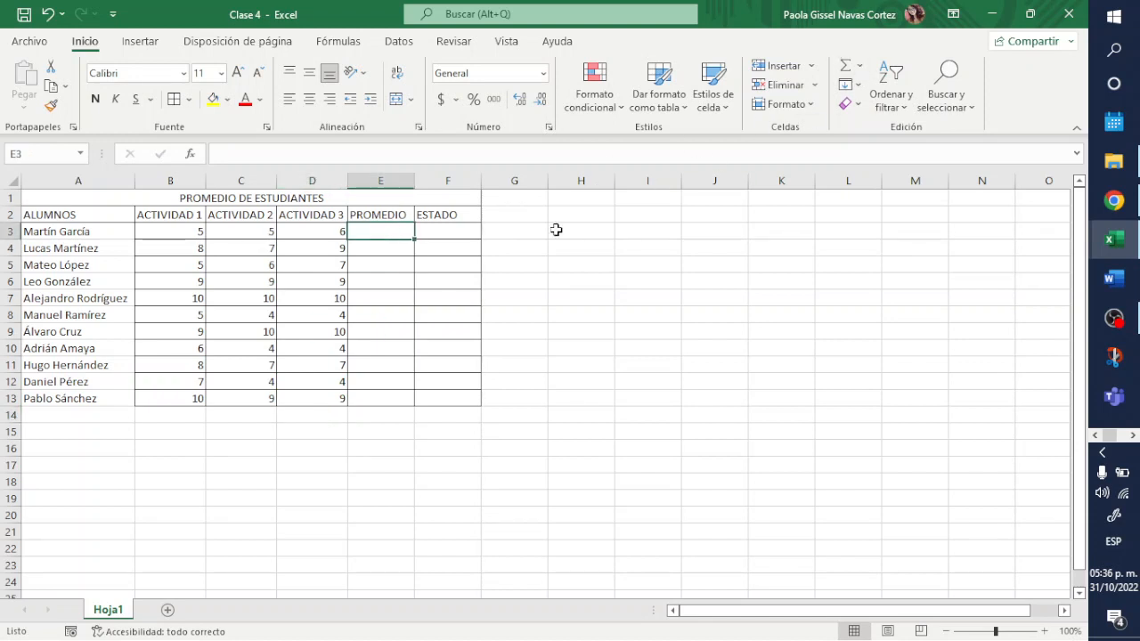
left_click(856, 70)
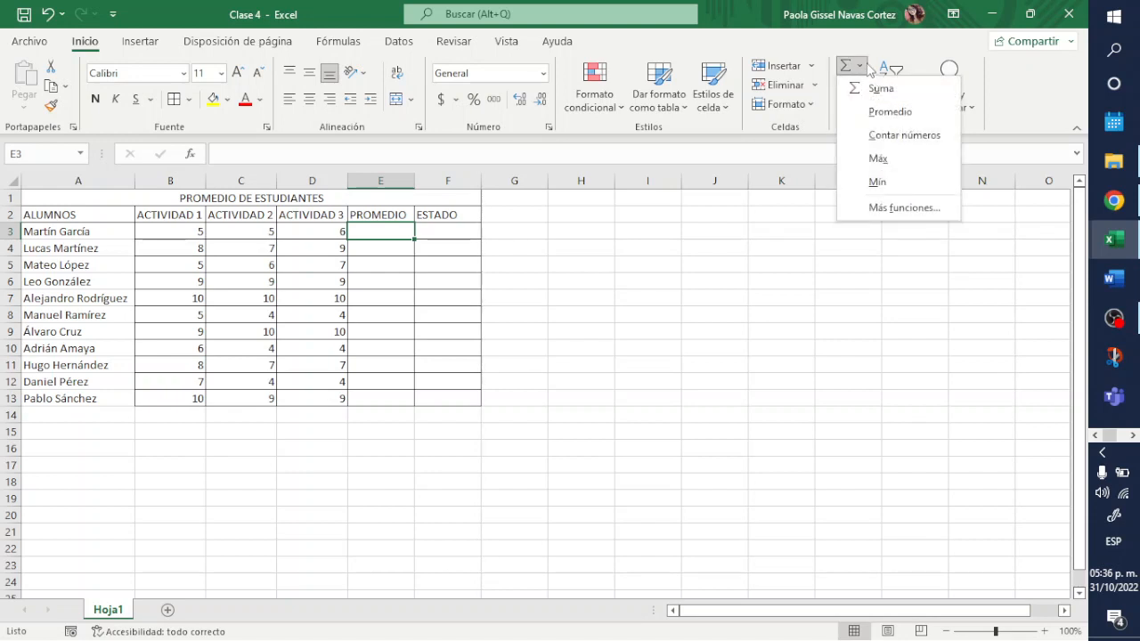
left_click(890, 111)
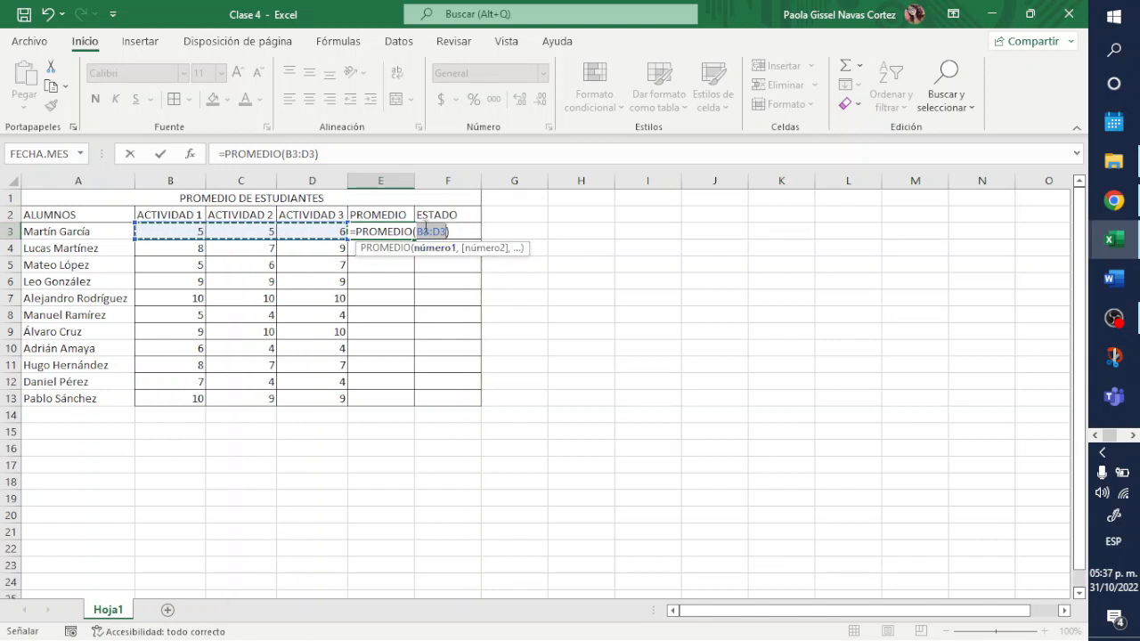
key("Return")
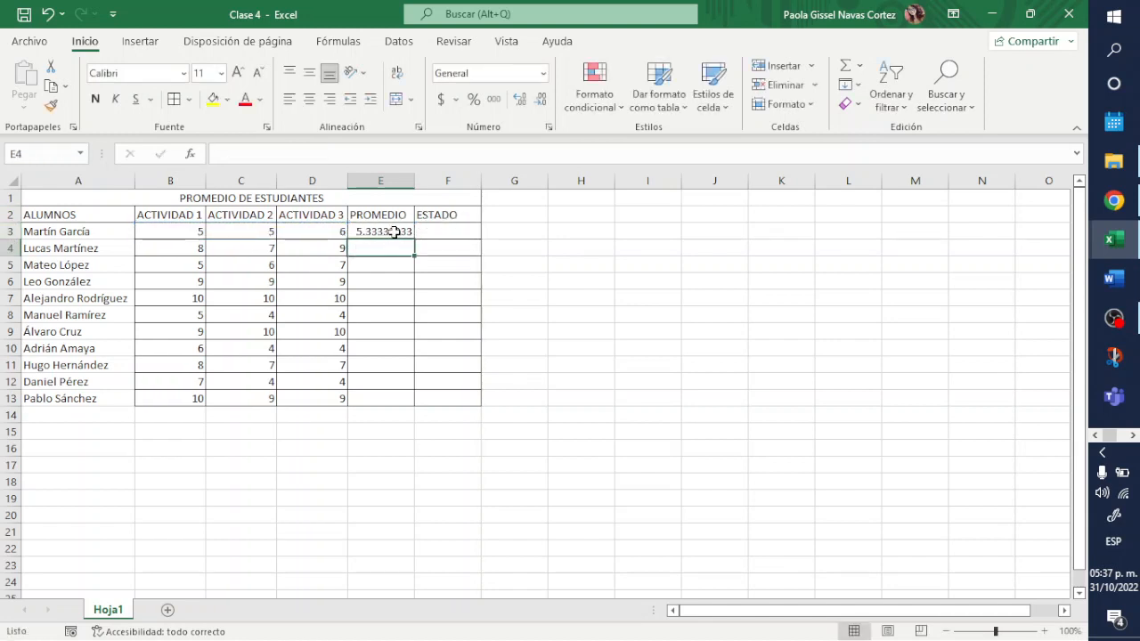
- Reduce the first student's average in E3 to two decimal places
left_click(399, 230)
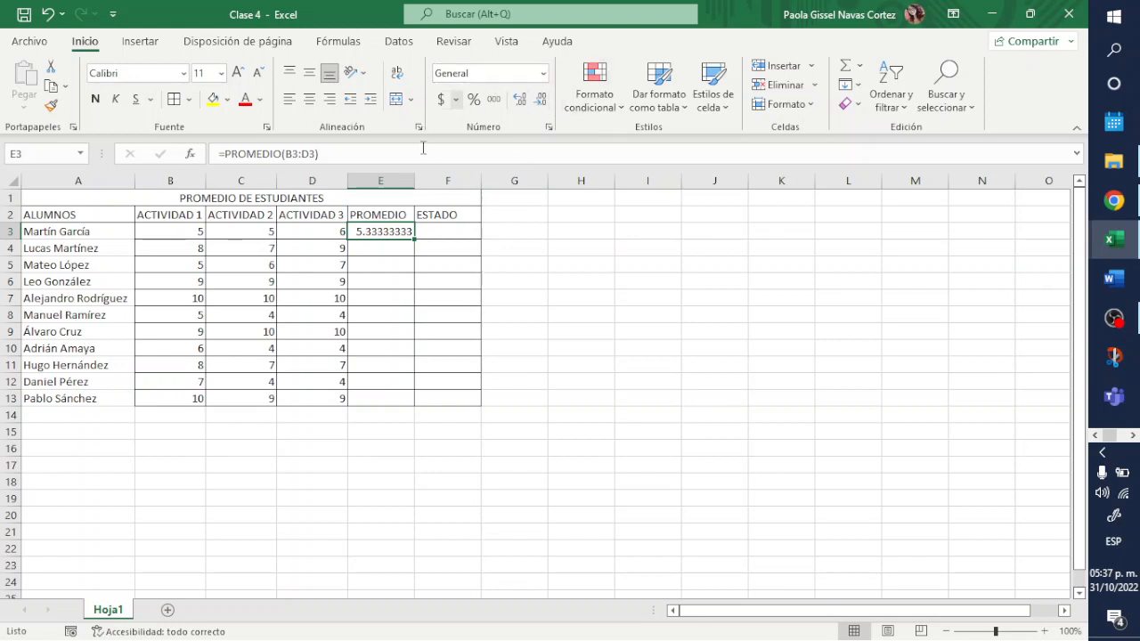
left_click(542, 102)
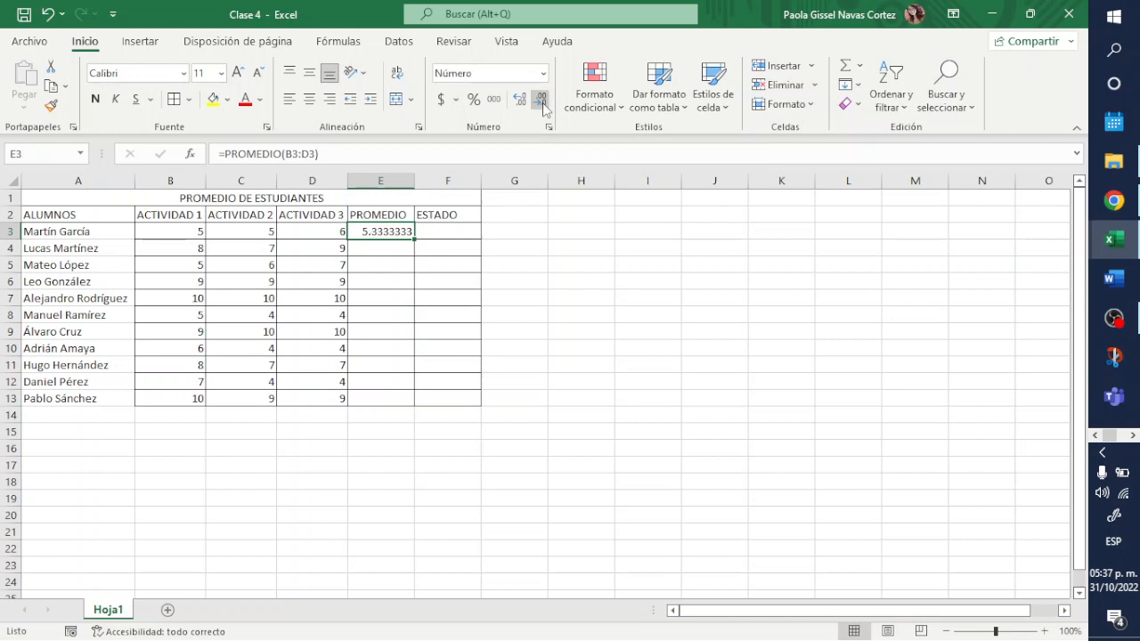
left_click(542, 101)
left_click(543, 101)
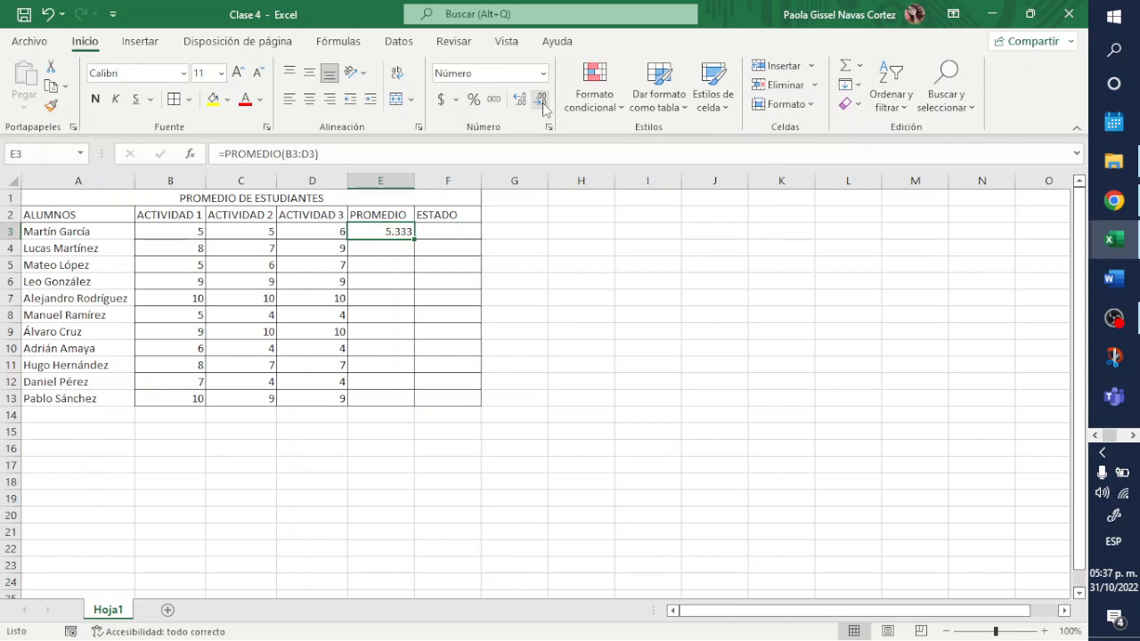
- Copy the average formula from E3 down the PROMEDIO column through E13
left_click(445, 280)
left_click(384, 228)
left_click_drag(415, 238, 409, 408)
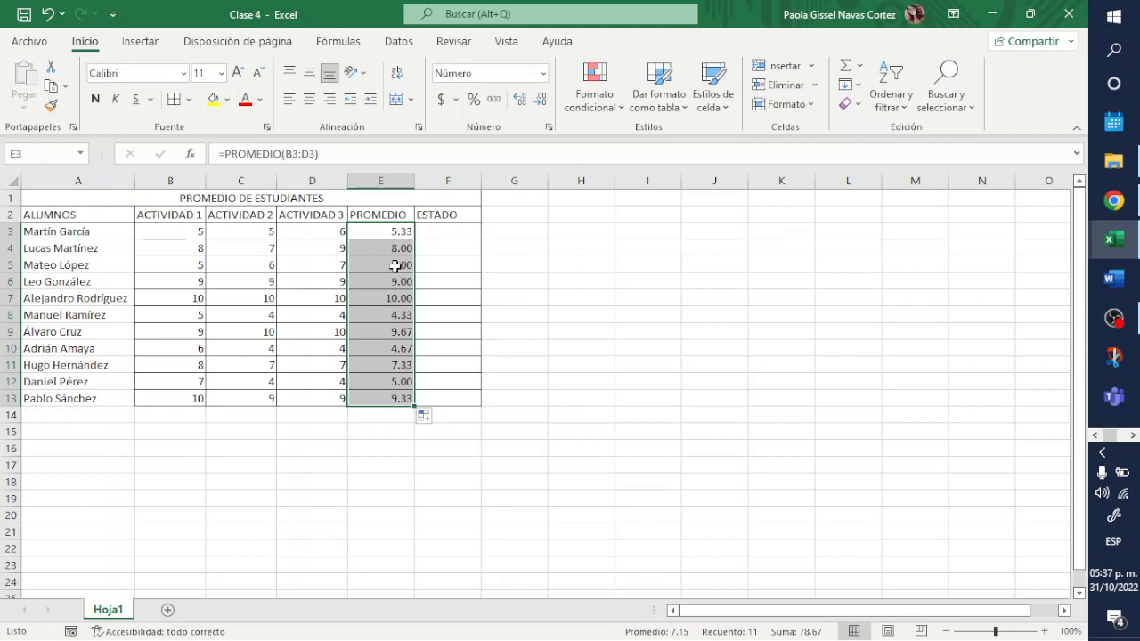
- Inspect the cell range used by the copied average formula in E5
double_click(395, 266)
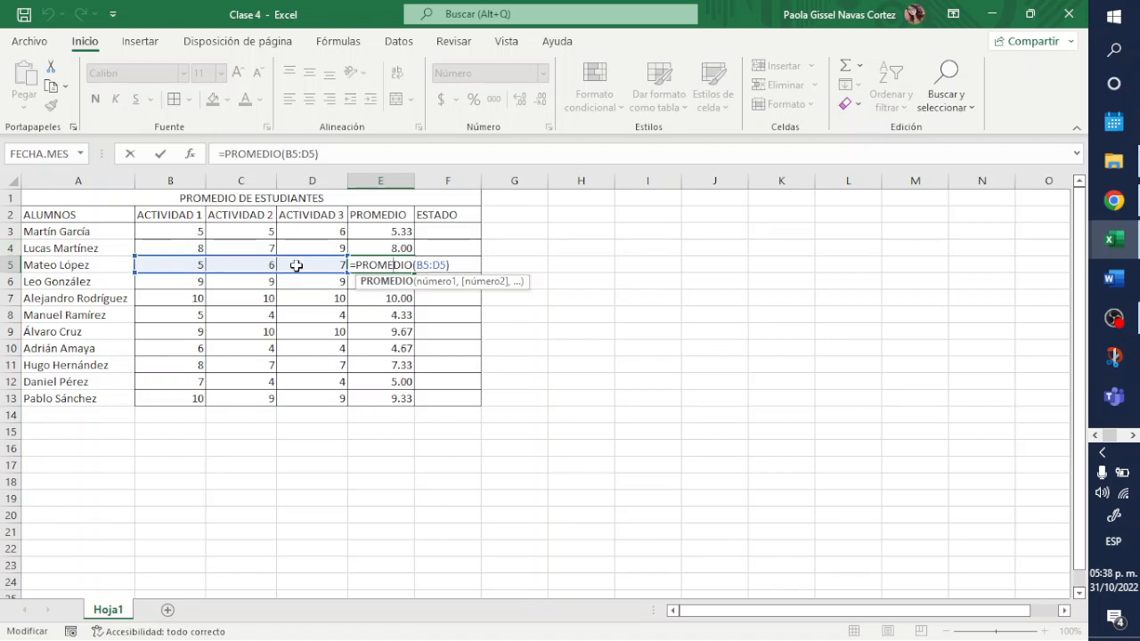
key("Escape")
key("Return")
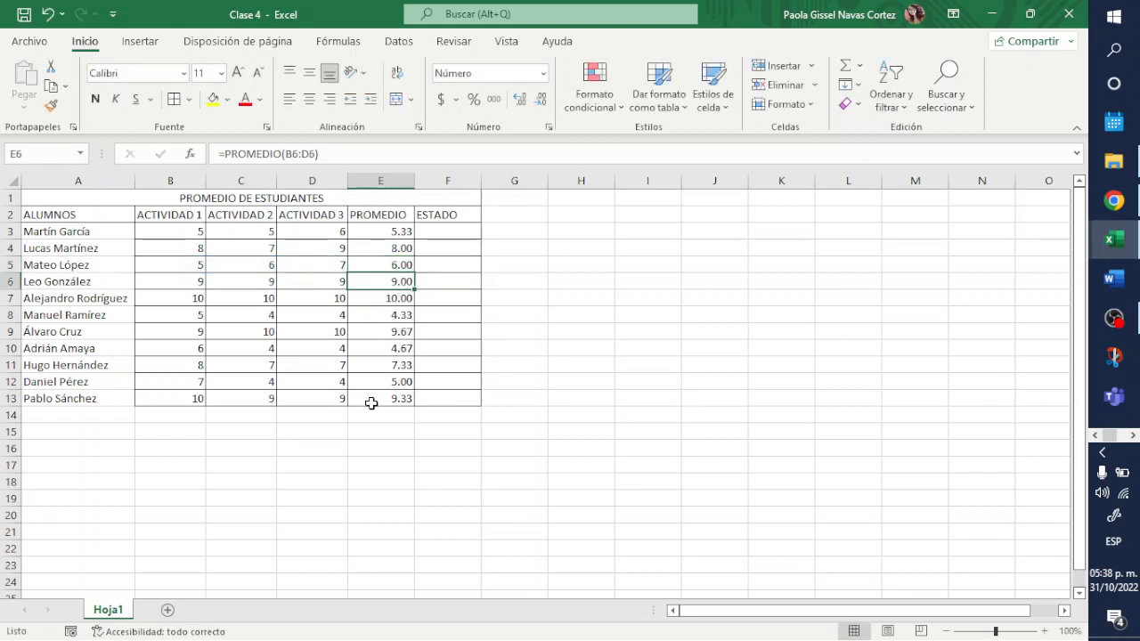
- Enter the formula =SI(E3>=6, "APROBADO", "REPROBADO") in F3 under ESTADO
left_click(456, 229)
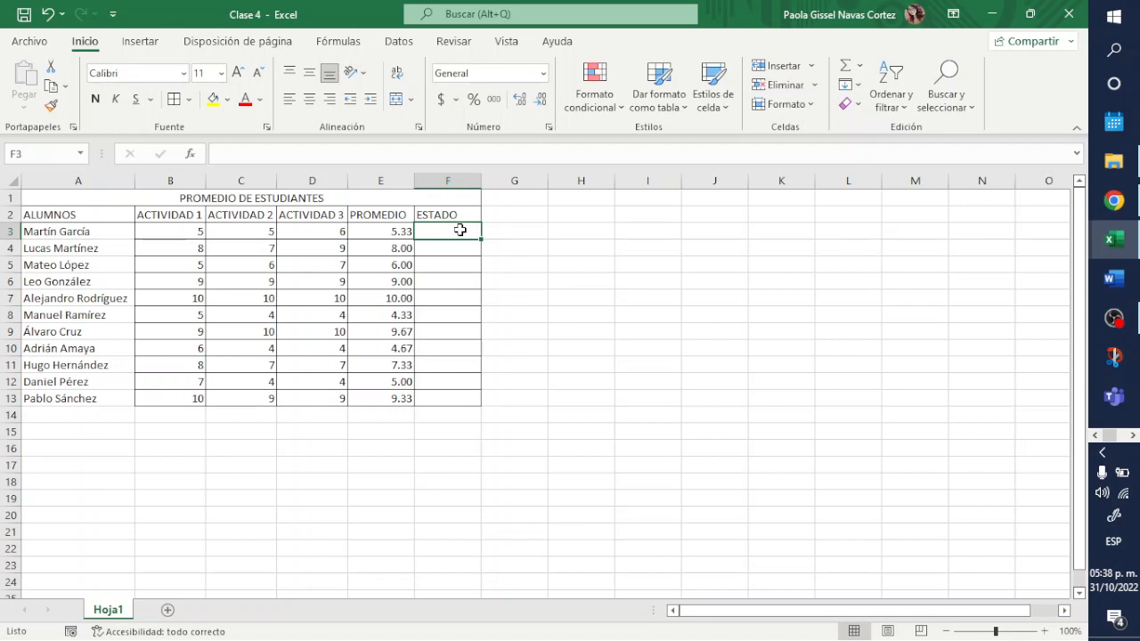
type("=SI")
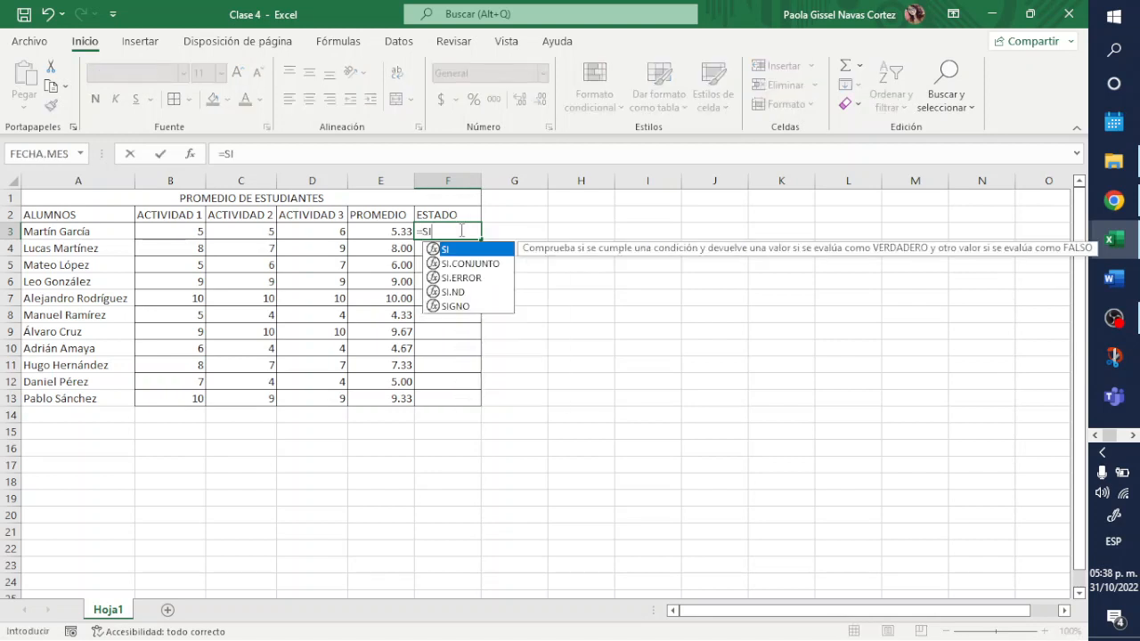
type("(")
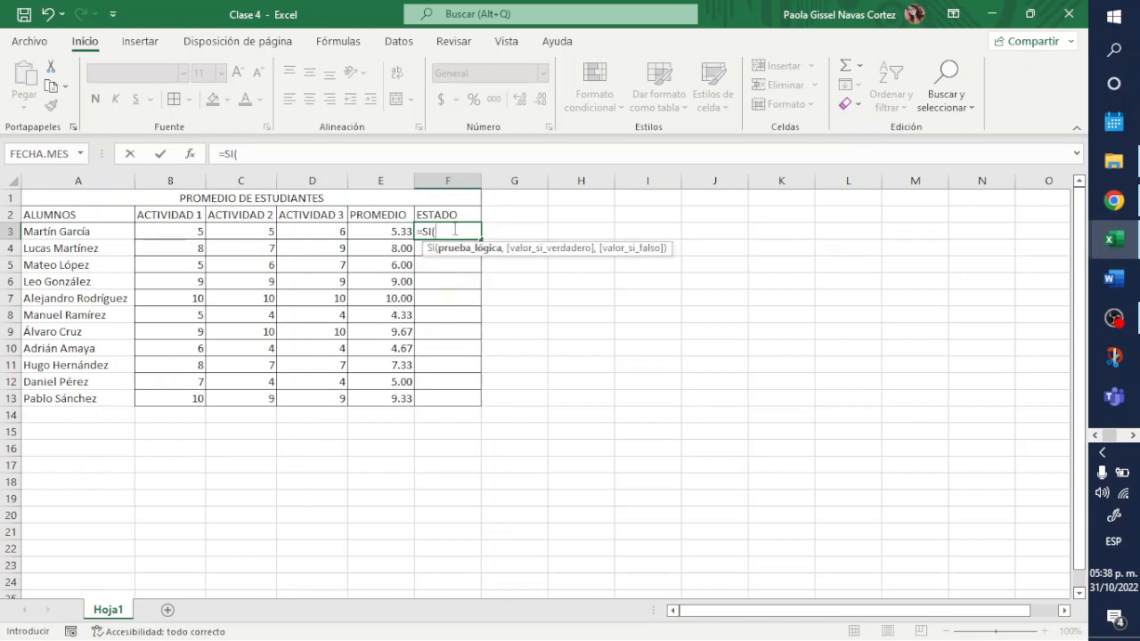
left_click(395, 231)
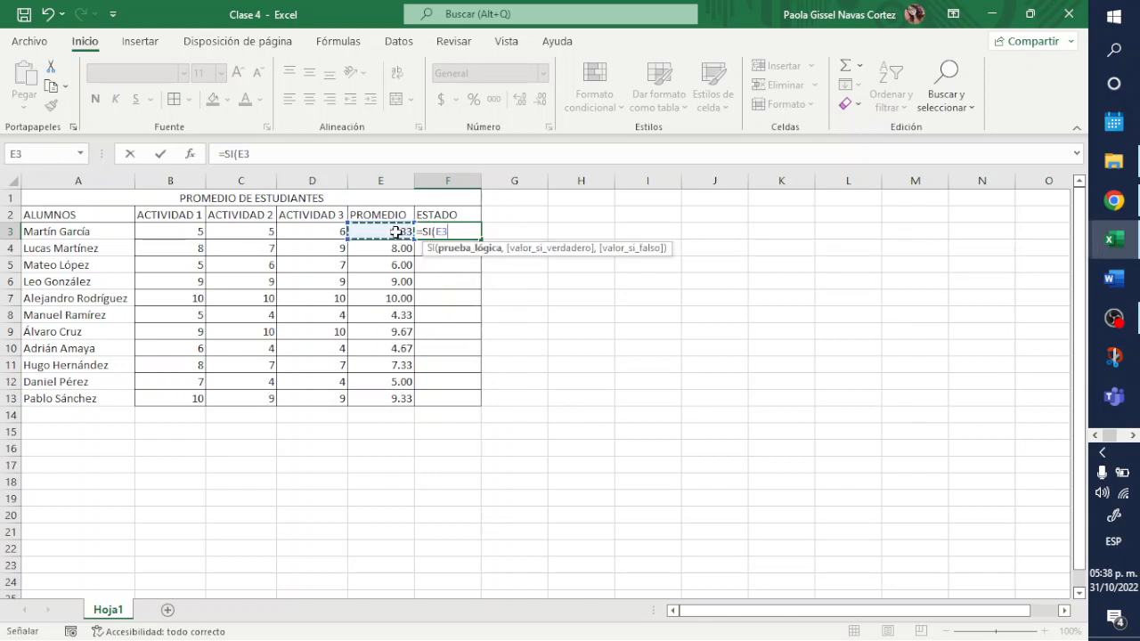
type(">=6")
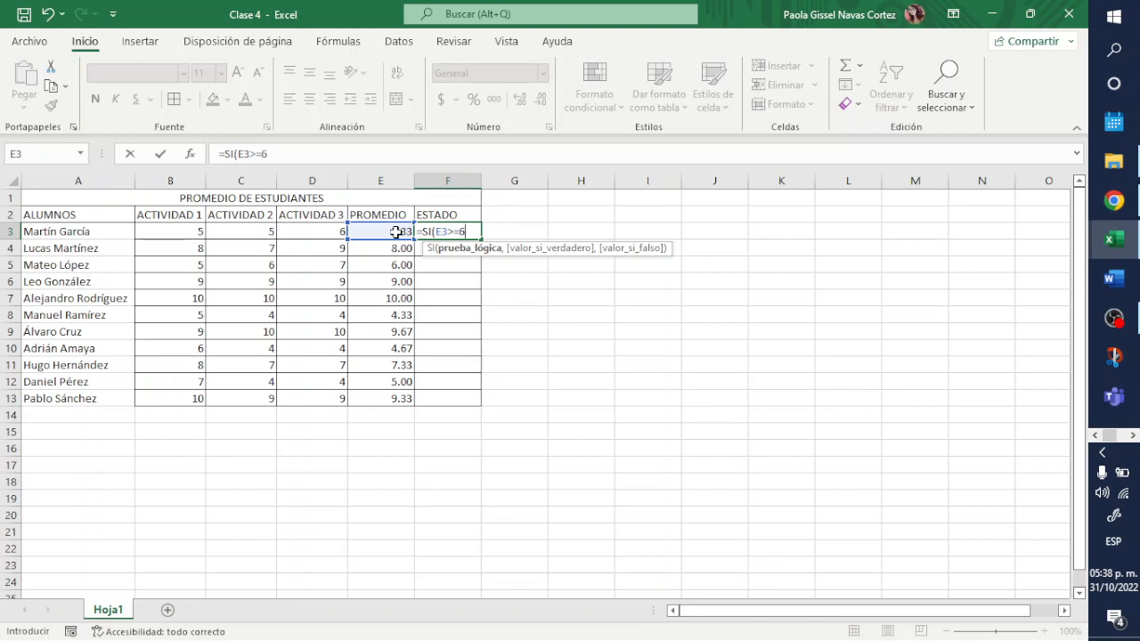
type(",")
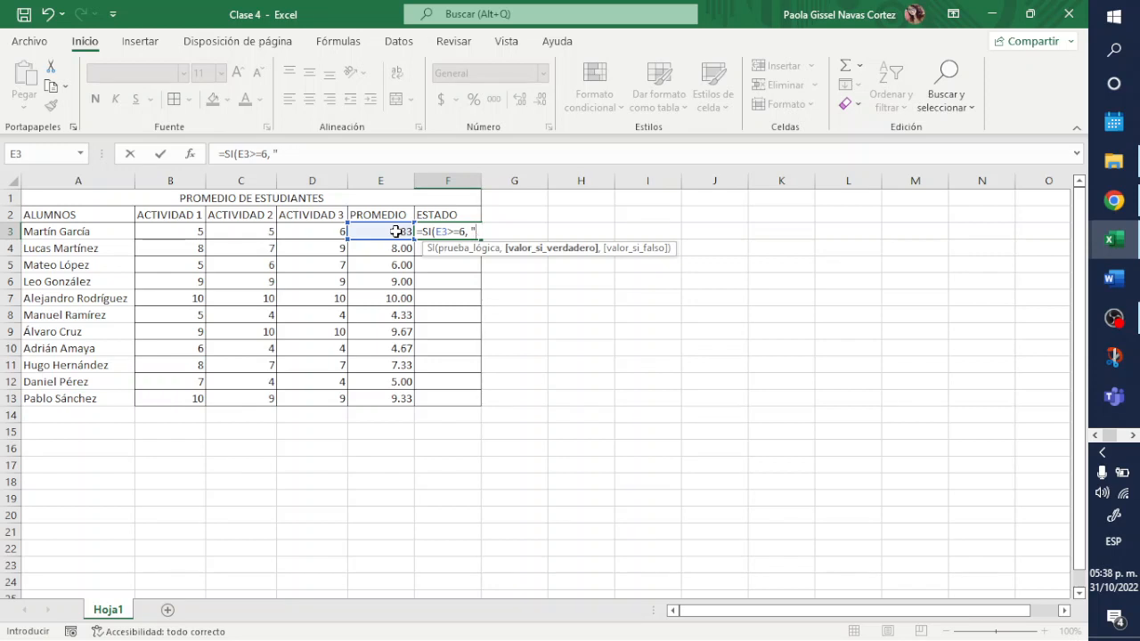
type(" \"APROBADO")
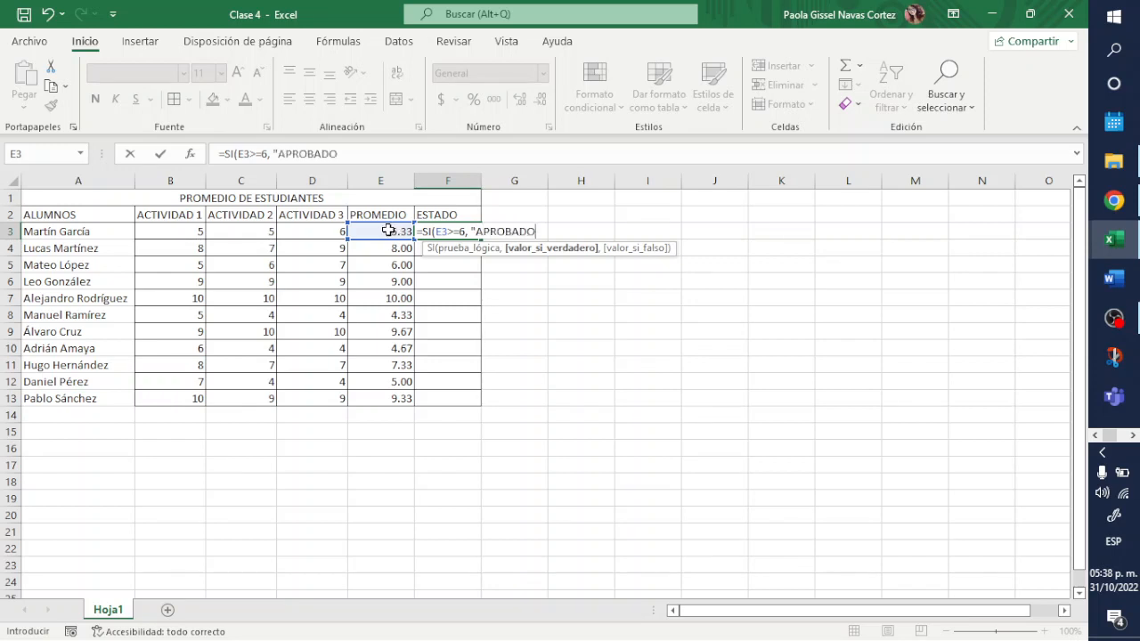
type("\", ")
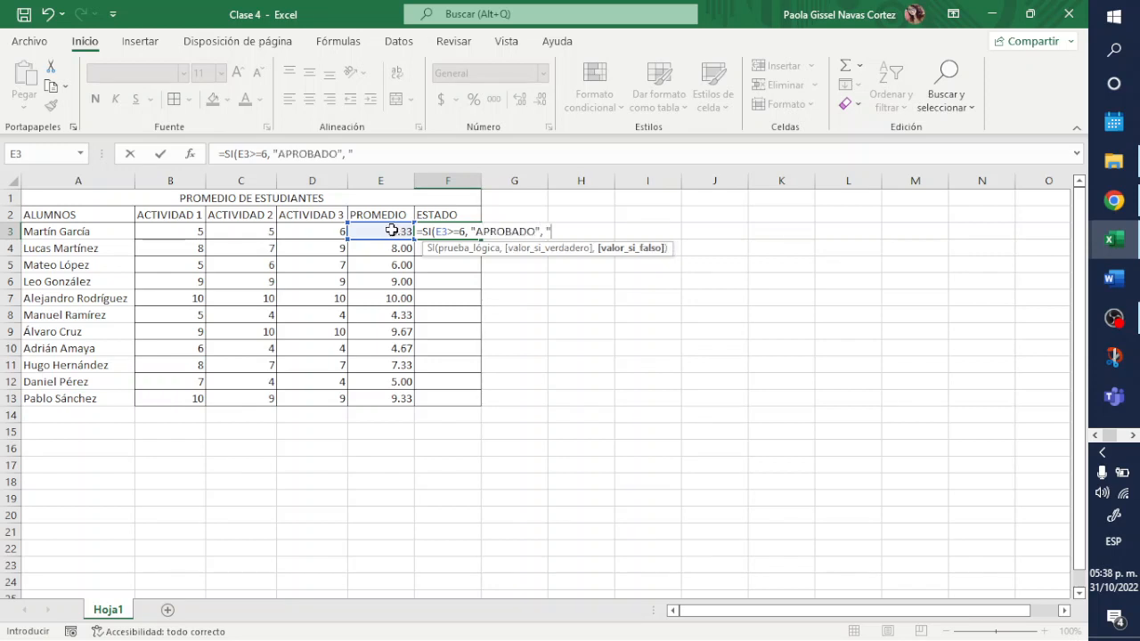
type("\"REPROBADO\"")
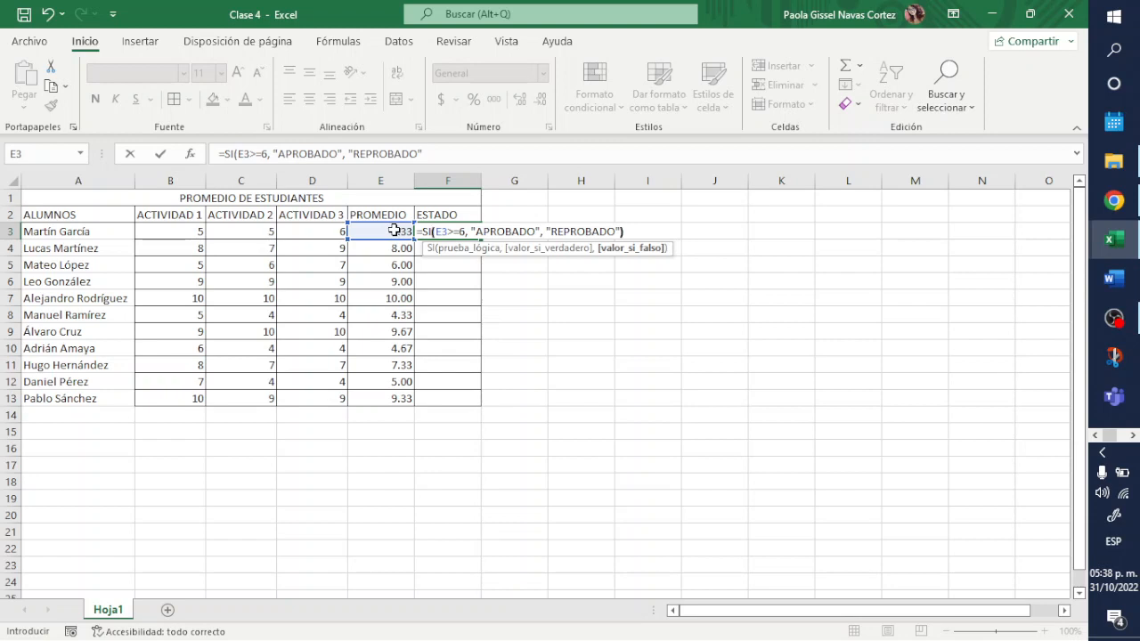
type(")")
key("Return")
- Fill the ESTADO formula from F3 down to F13
left_click(472, 232)
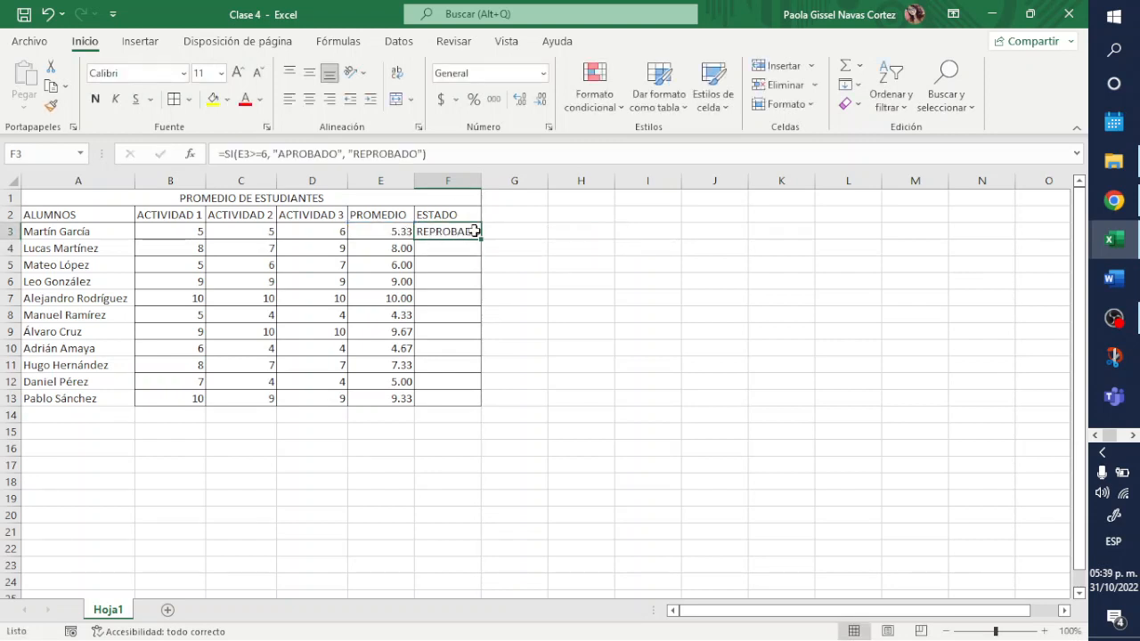
double_click(481, 239)
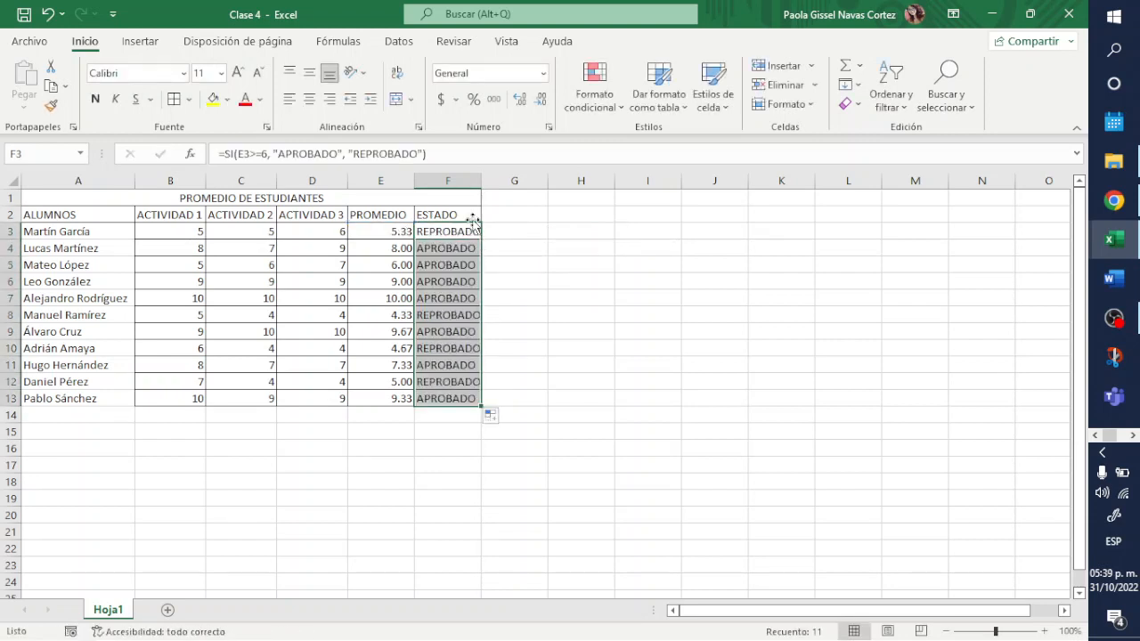
left_click(620, 349)
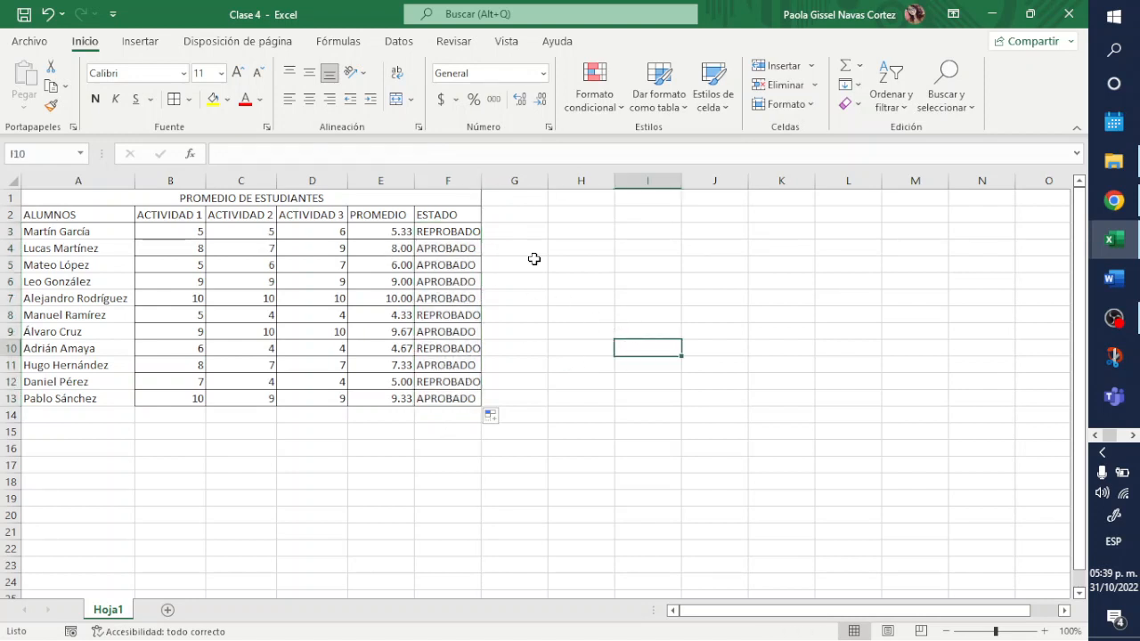
- Inspect the cell reference used by the copied ESTADO formula in F7
left_click(451, 300)
double_click(453, 299)
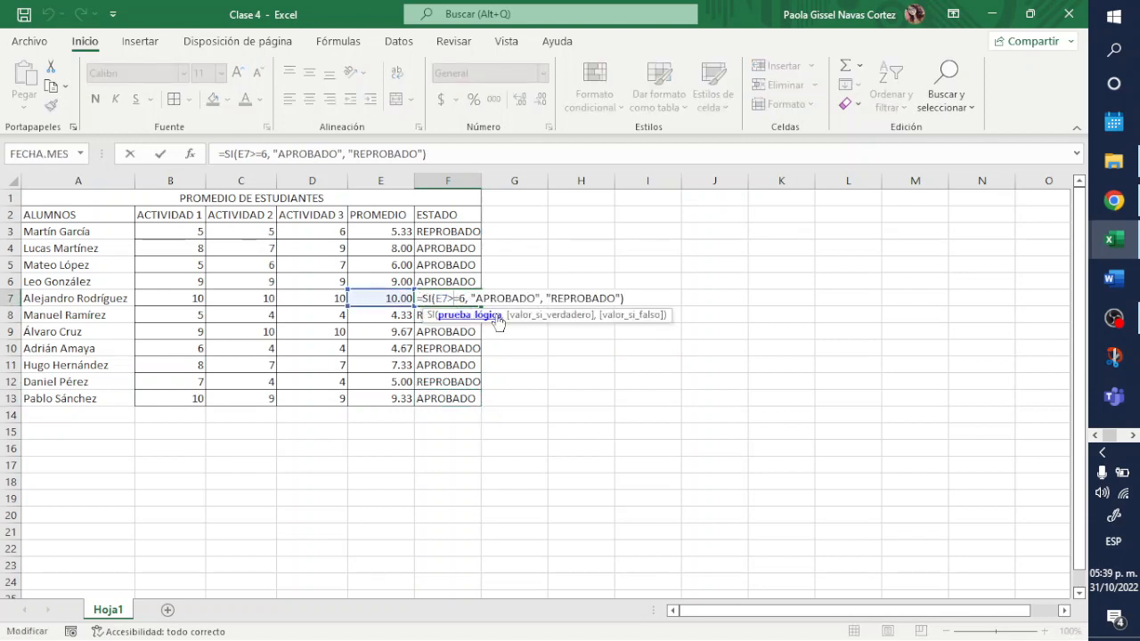
key("Return")
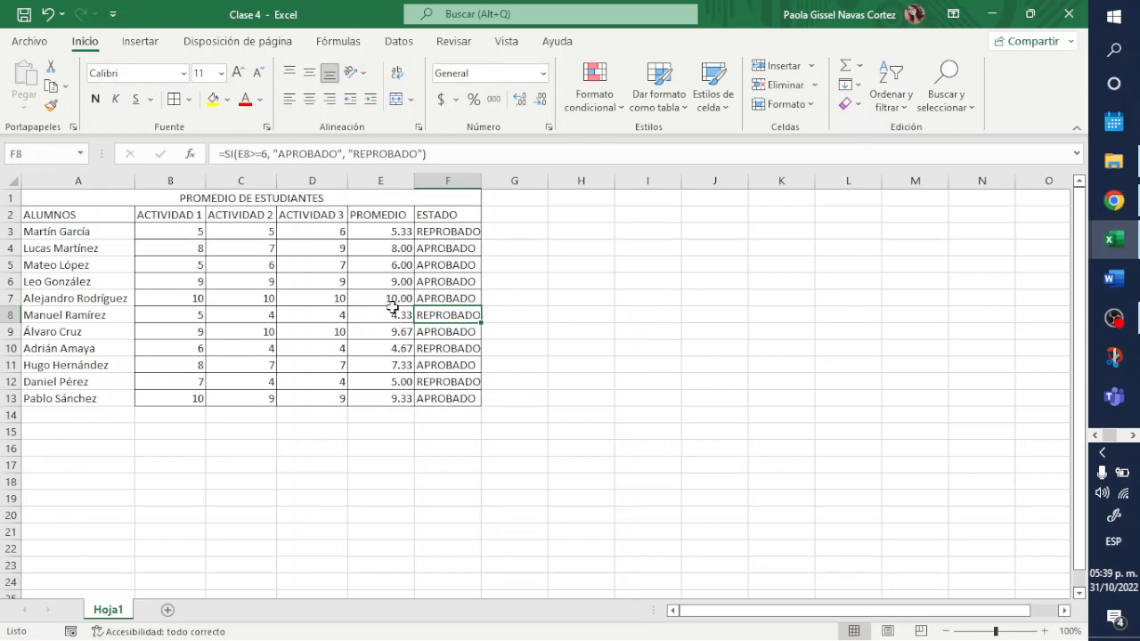
- Apply all borders to the table range A2:F13
left_click(72, 216)
left_click_drag(71, 216, 438, 398)
left_click(173, 102)
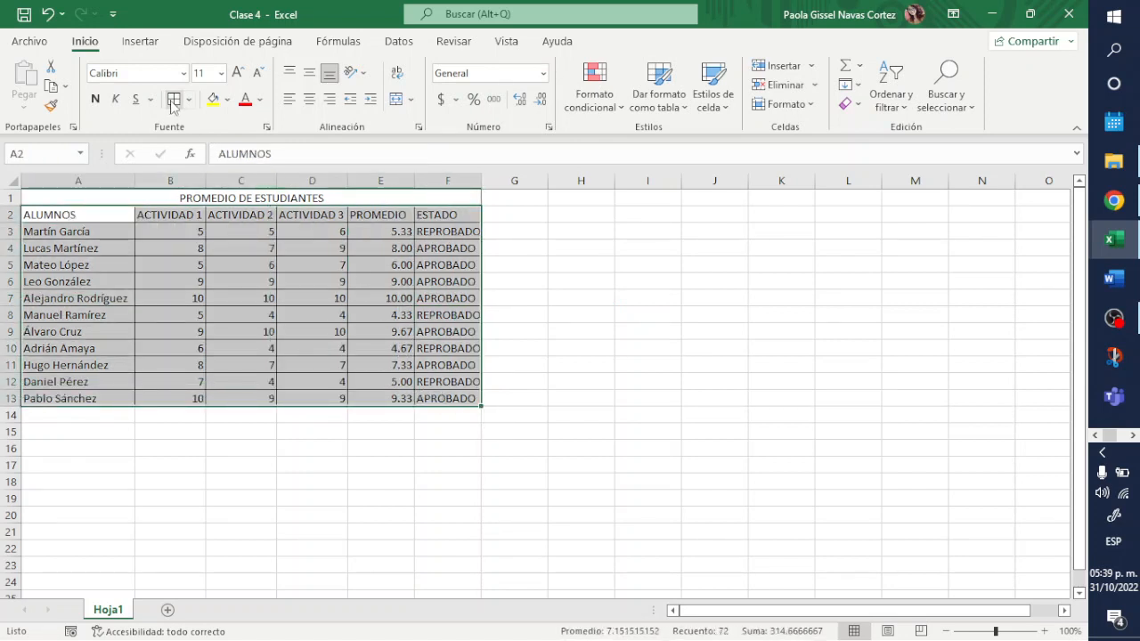
- Format the PROMEDIO DE ESTUDIANTES title with a dark blue fill and white, bold text one font size larger
left_click(98, 196)
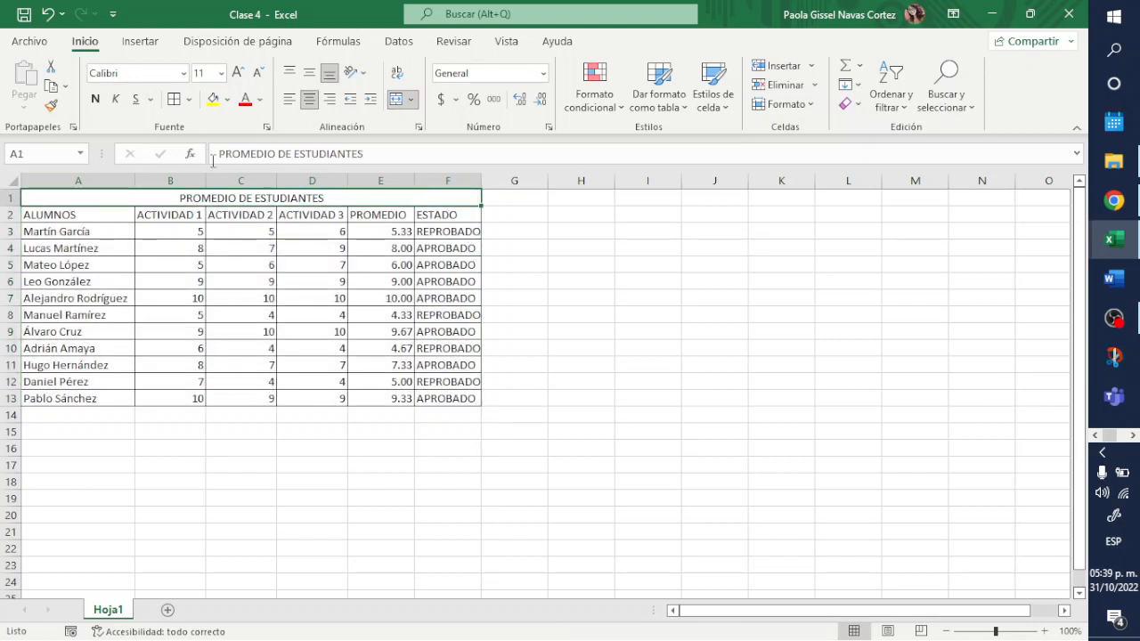
left_click(228, 98)
left_click(268, 196)
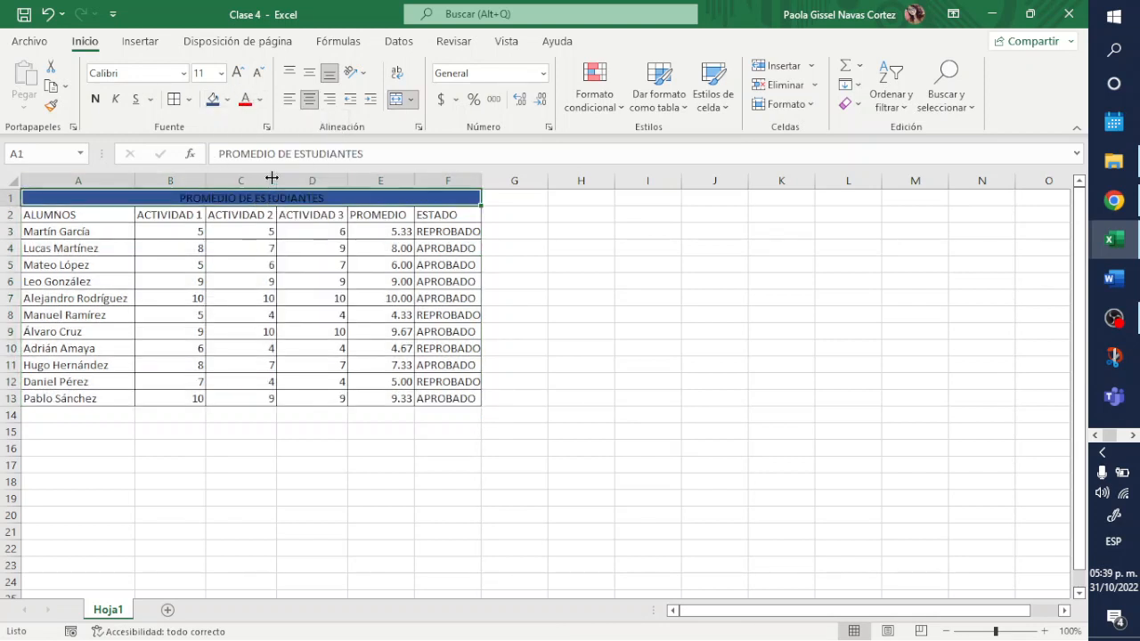
left_click(260, 99)
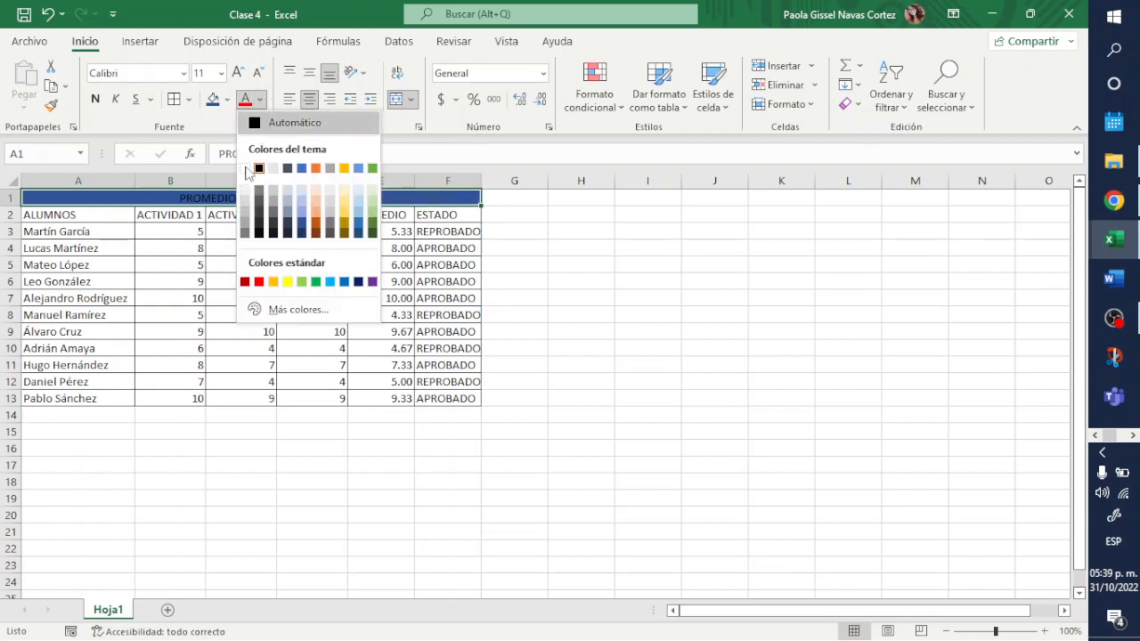
left_click(246, 169)
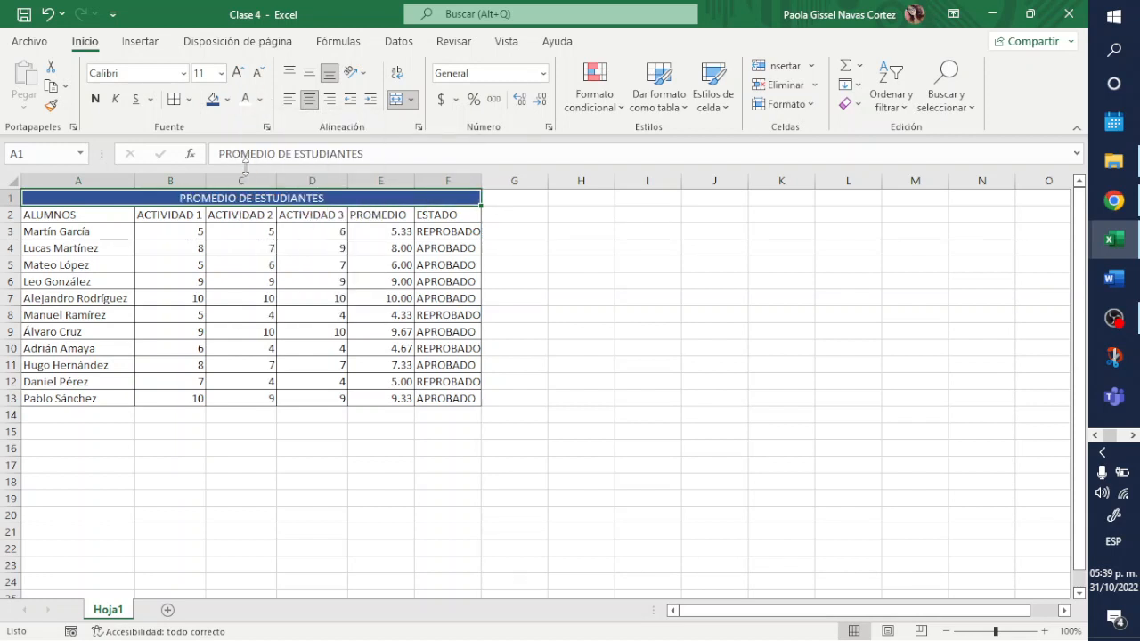
left_click(96, 99)
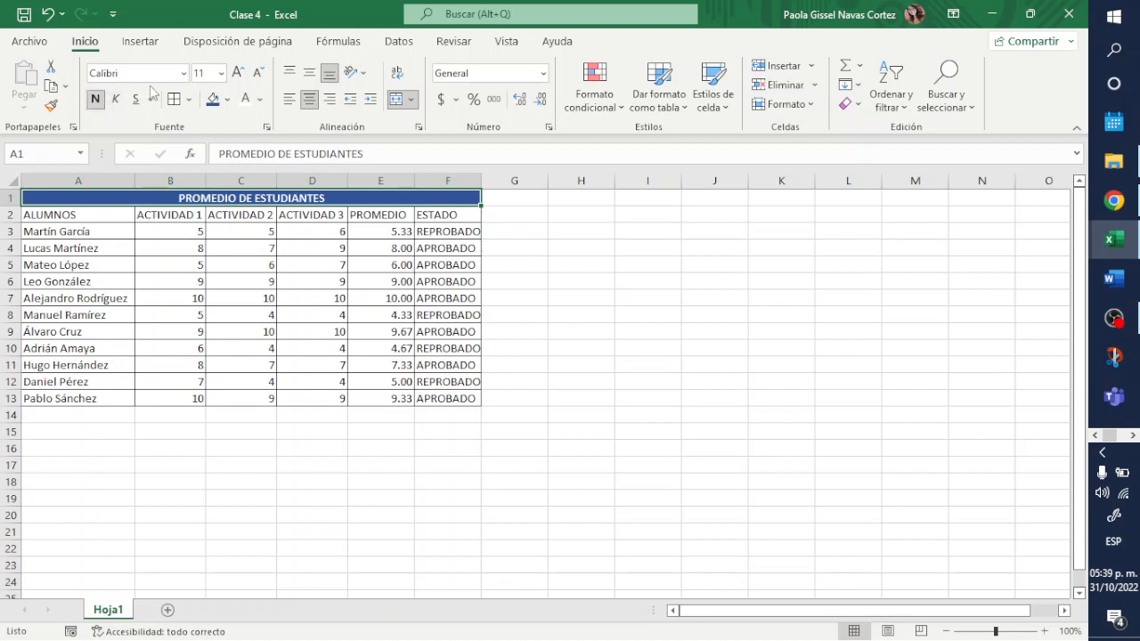
left_click(237, 72)
- Fill the column header row A2:F2 with light grey
left_click_drag(49, 231, 94, 211)
double_click(64, 217)
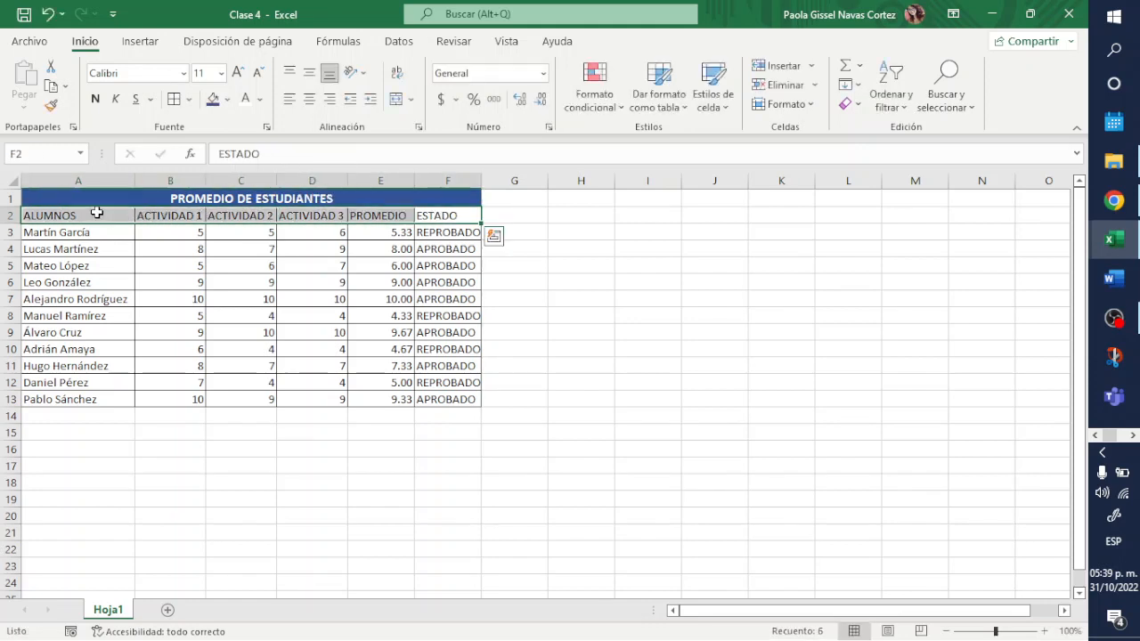
left_click(228, 99)
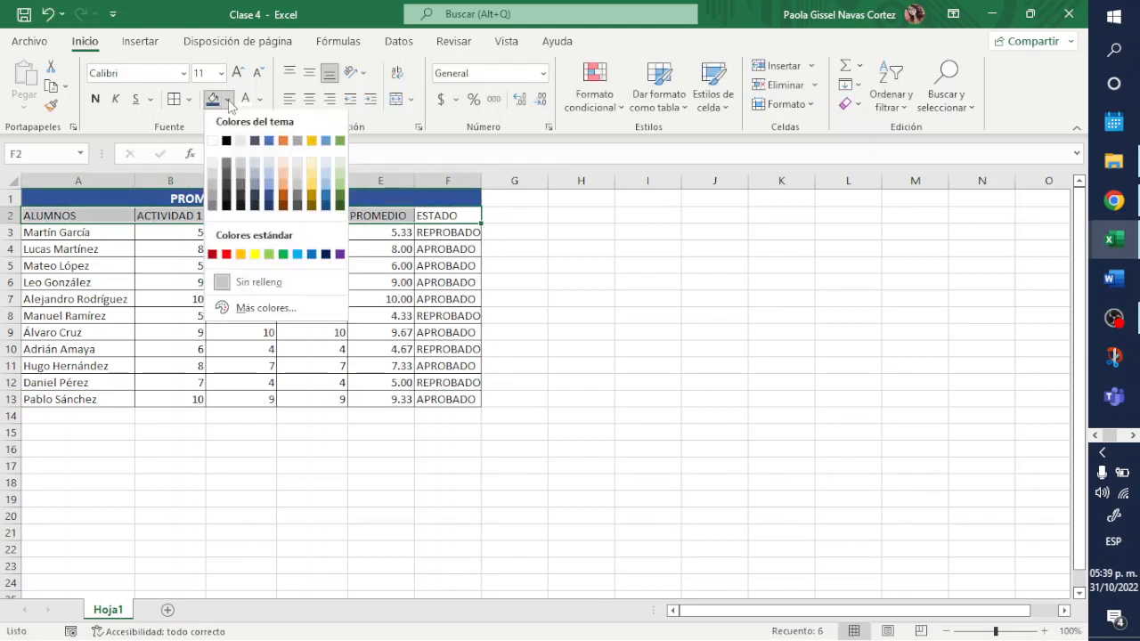
left_click(213, 180)
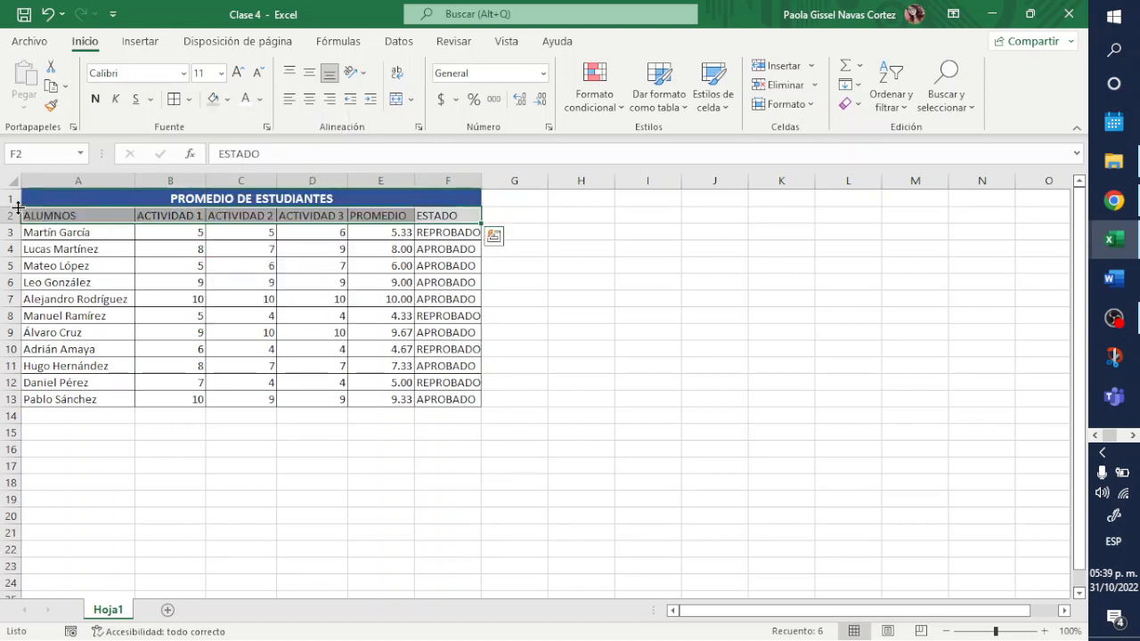
- Increase the heights of title row 1 and header row 2, and select headers A2:F2
left_click_drag(16, 207, 16, 224)
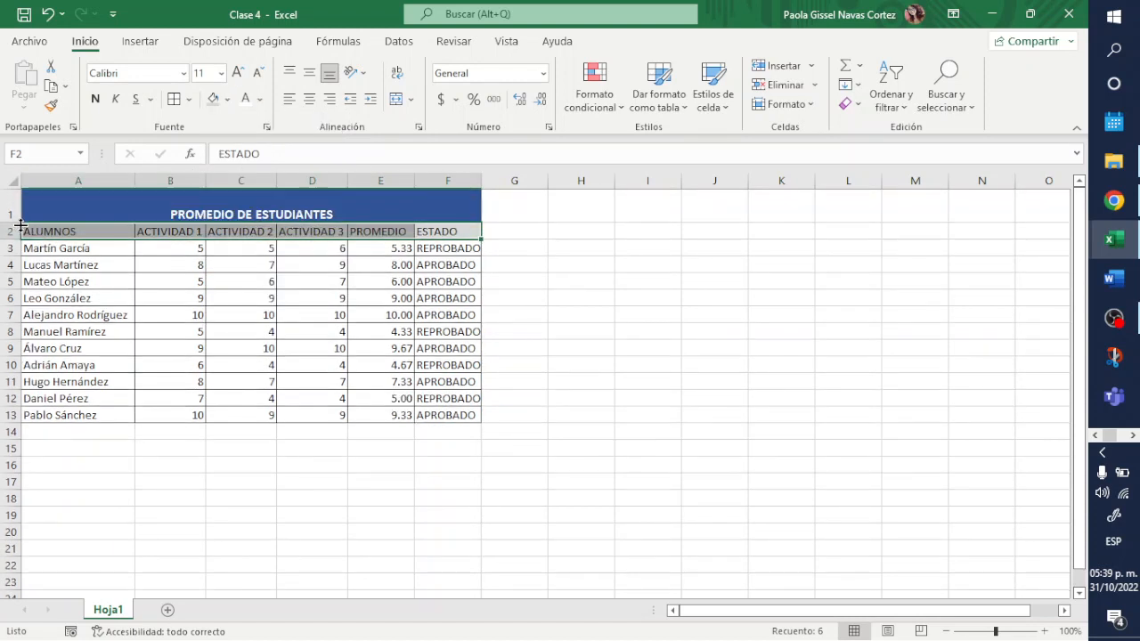
left_click_drag(13, 240, 431, 233)
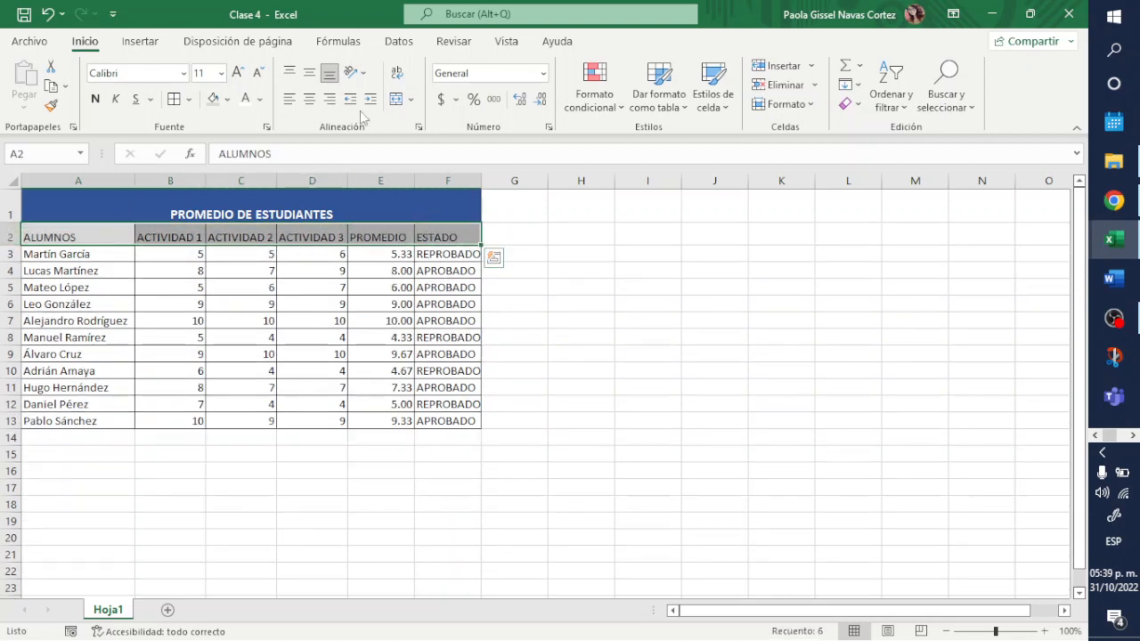
- Center the headers in A2:F2 horizontally and vertically, and middle-align the PROMEDIO DE ESTUDIANTES title vertically
left_click(309, 99)
left_click(309, 73)
left_click(306, 199)
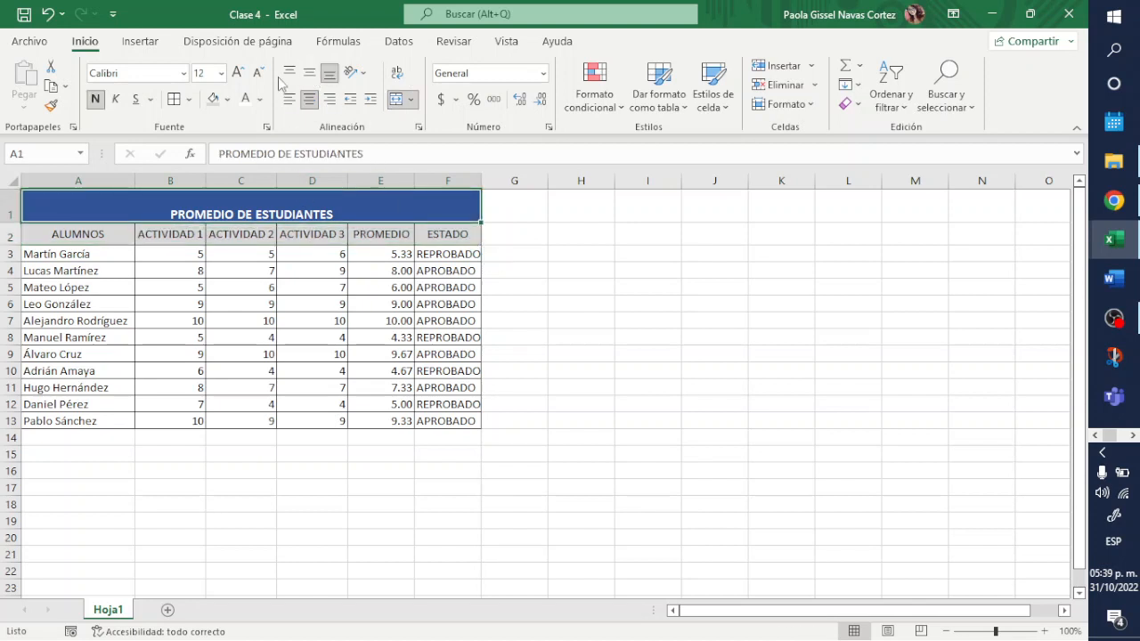
left_click(309, 73)
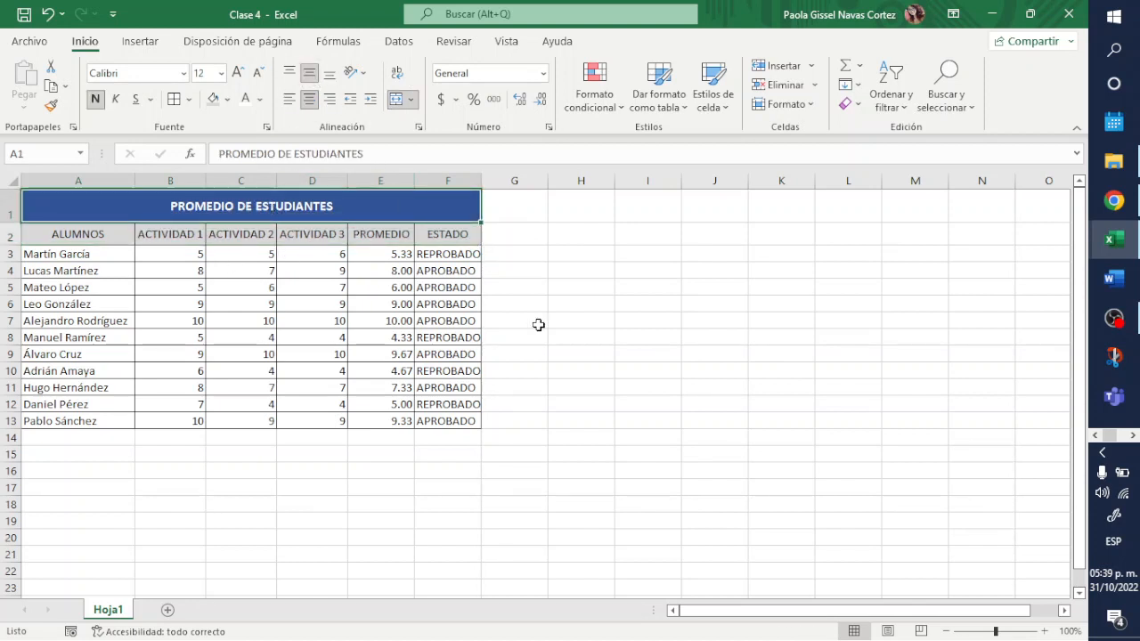
- Center the activity grades and averages in B3:E13 horizontally
left_click_drag(175, 252, 382, 416)
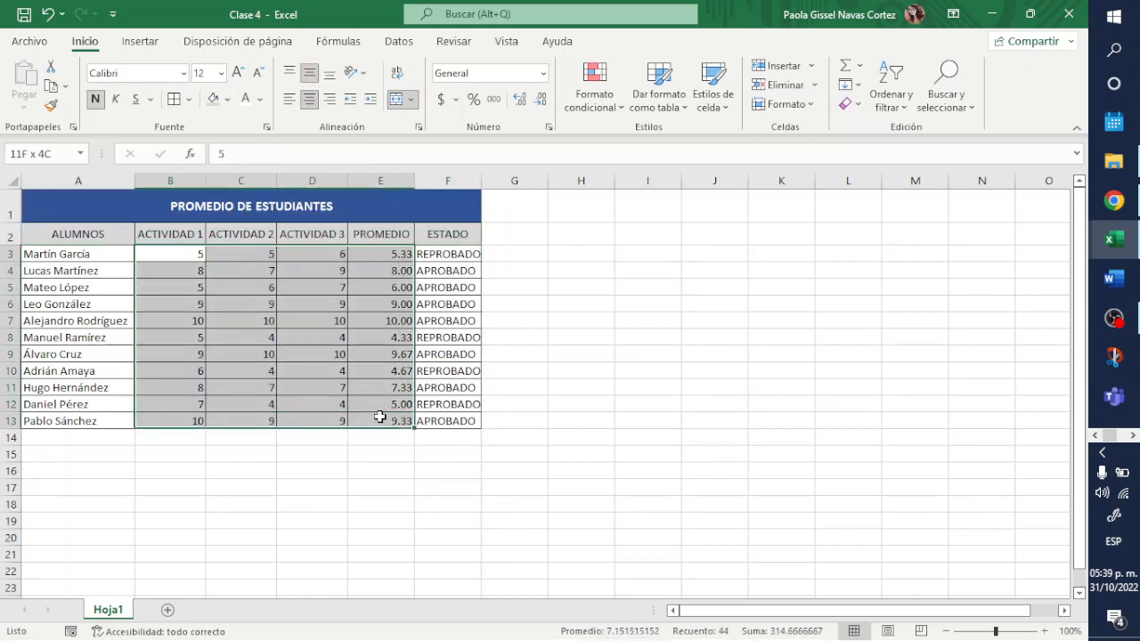
left_click(309, 99)
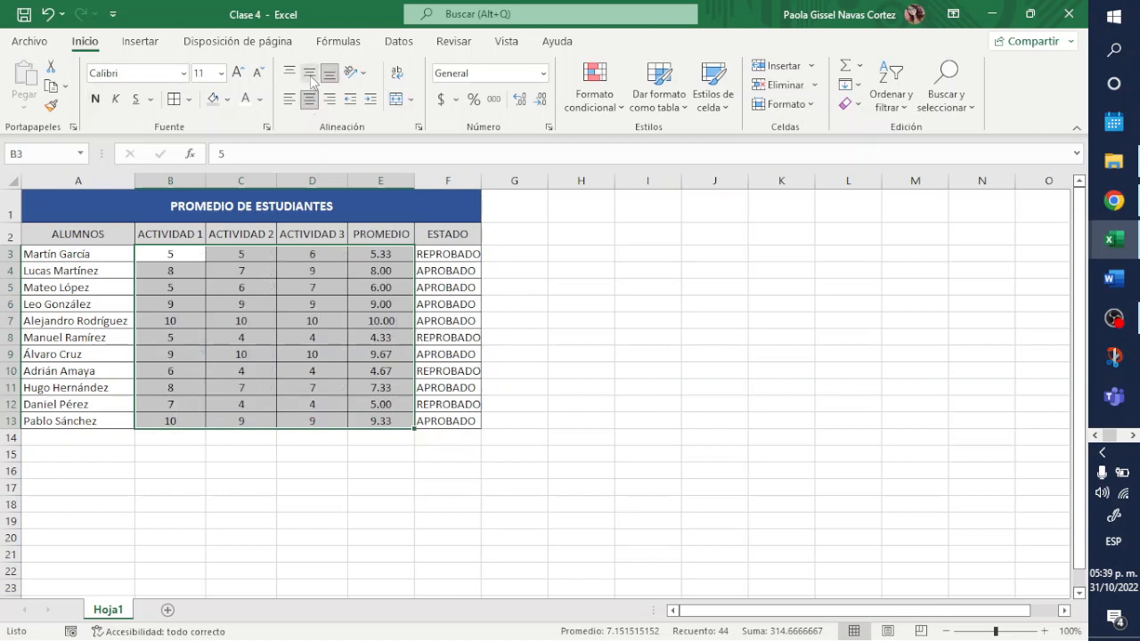
left_click(633, 418)
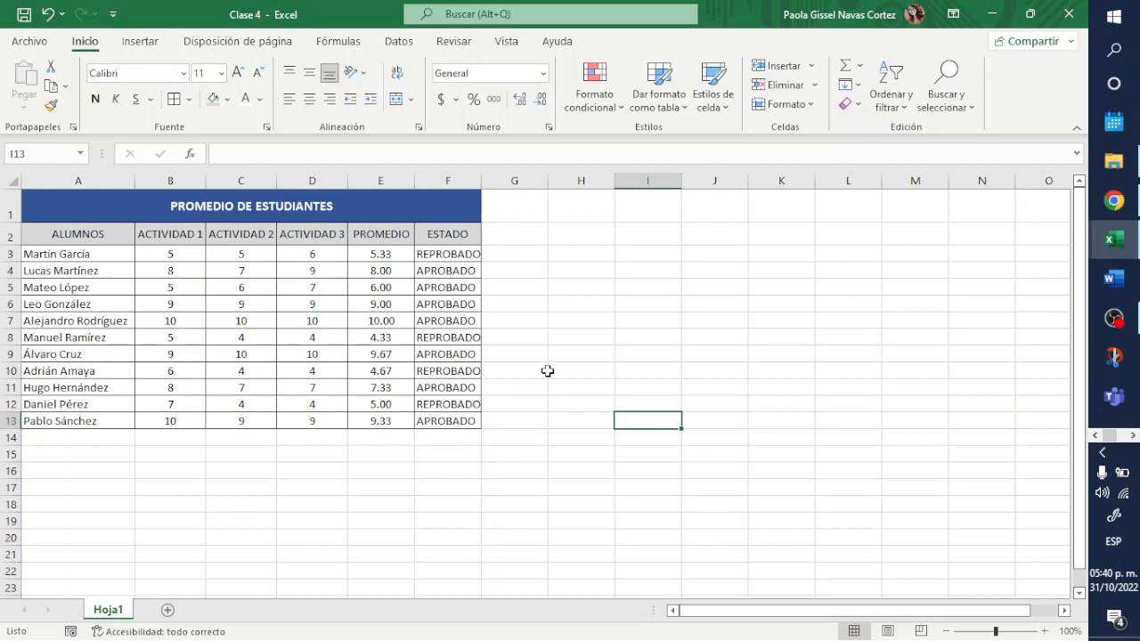
- Rename the sheet Hoja1 as TABLA BASE
double_click(114, 612)
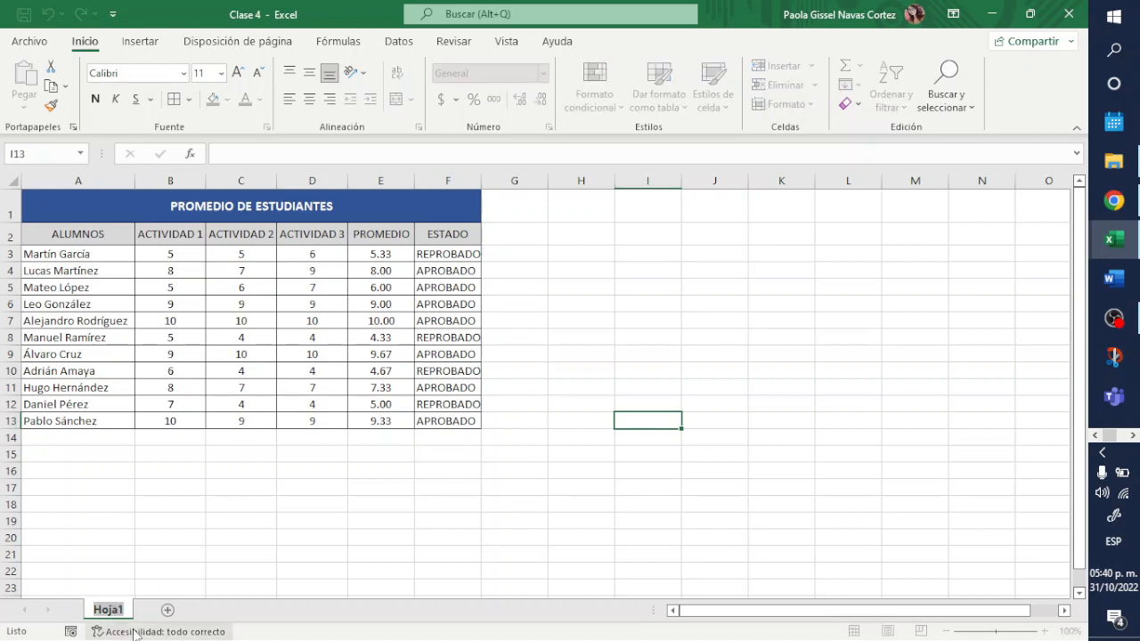
type("TABLA BASE")
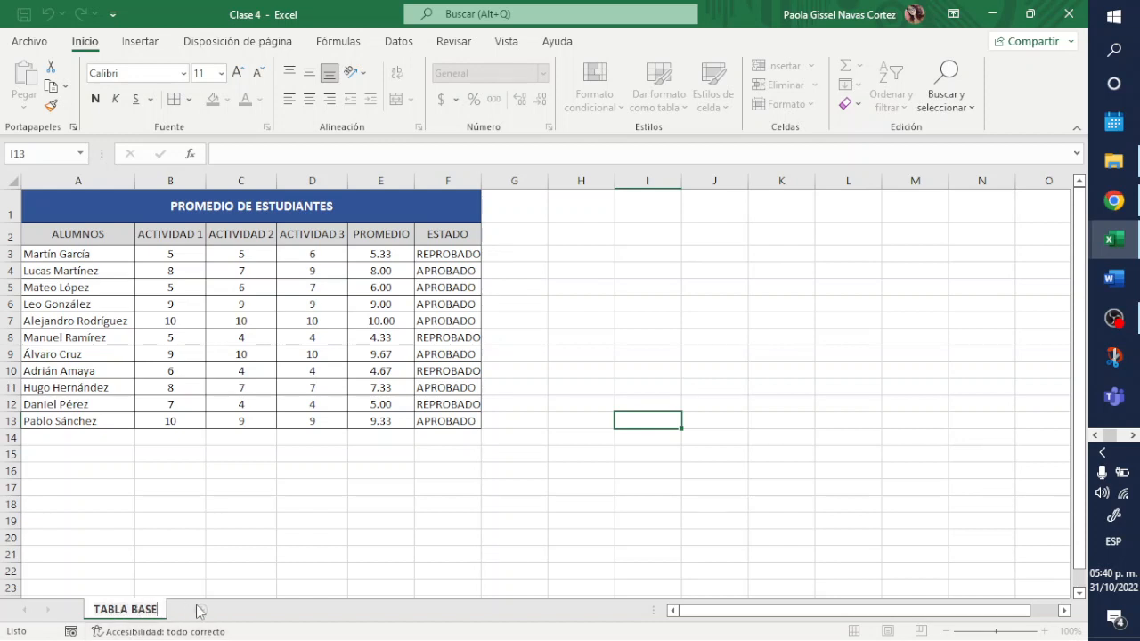
left_click(282, 569)
- Add a second worksheet and name it RESULTADO
left_click(201, 611)
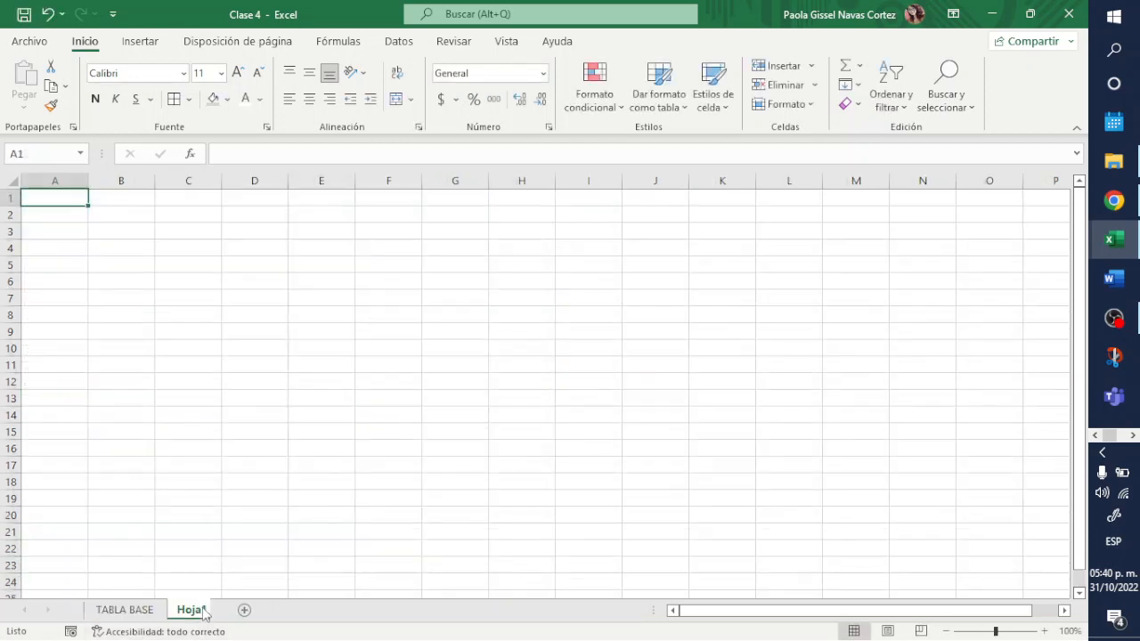
double_click(202, 610)
type("RESULTADO")
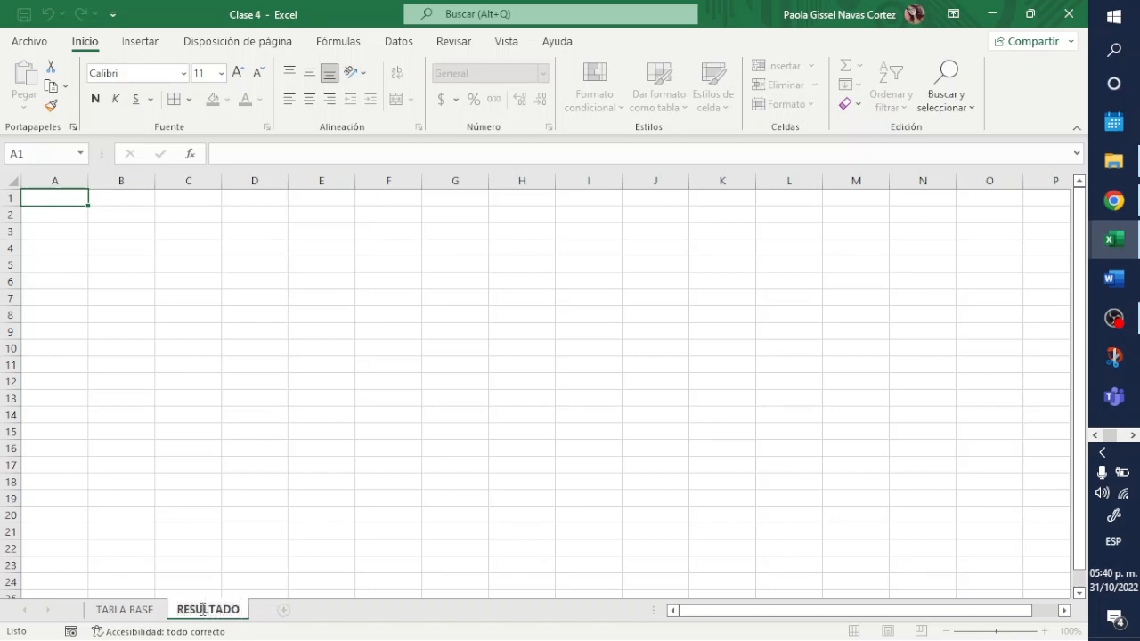
left_click(251, 481)
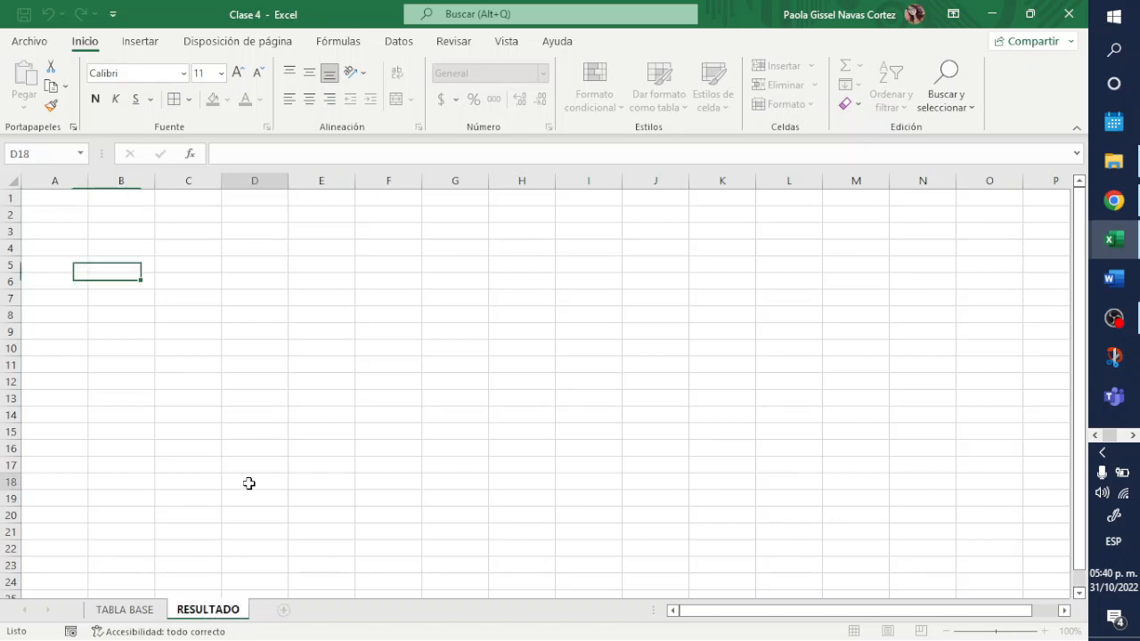
- Widen the ESTADO column slightly on the TABLA BASE sheet
left_click(132, 609)
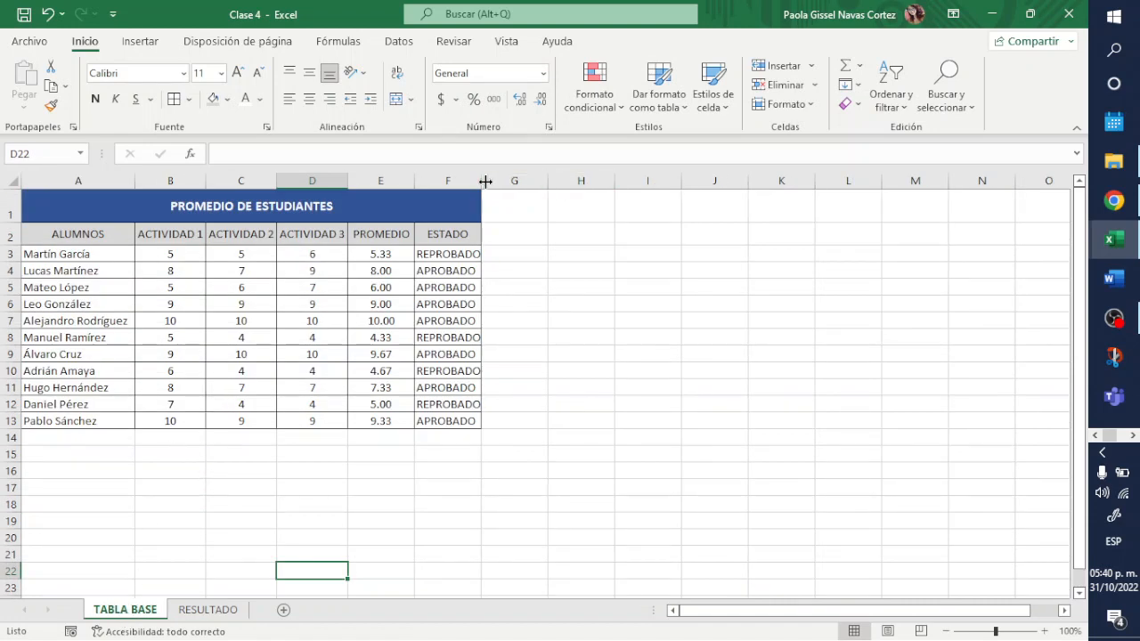
left_click_drag(481, 180, 483, 179)
left_click(620, 355)
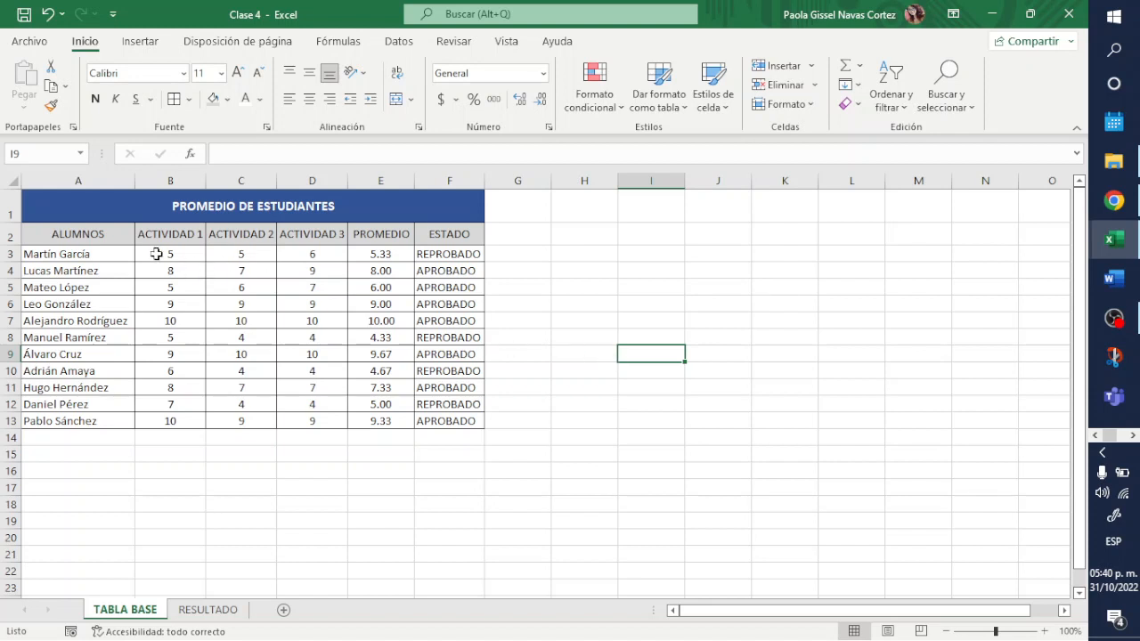
- Examine the sort and filter options offered for a text cell in ALUMNOS and a numeric cell in PROMEDIO
left_click(98, 255)
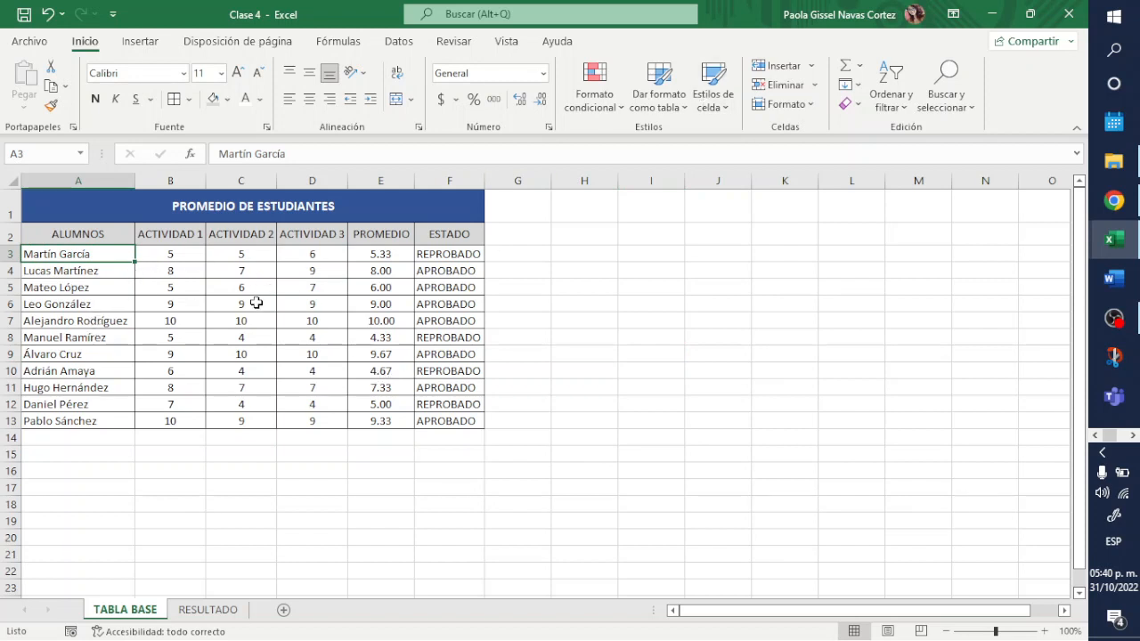
left_click(71, 272)
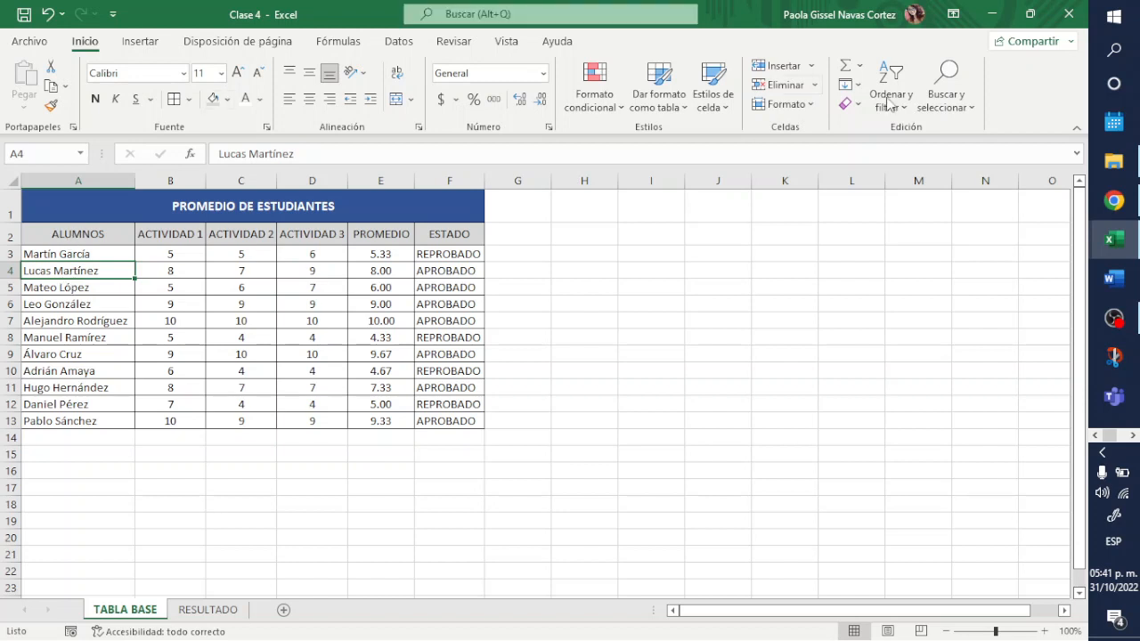
left_click(909, 112)
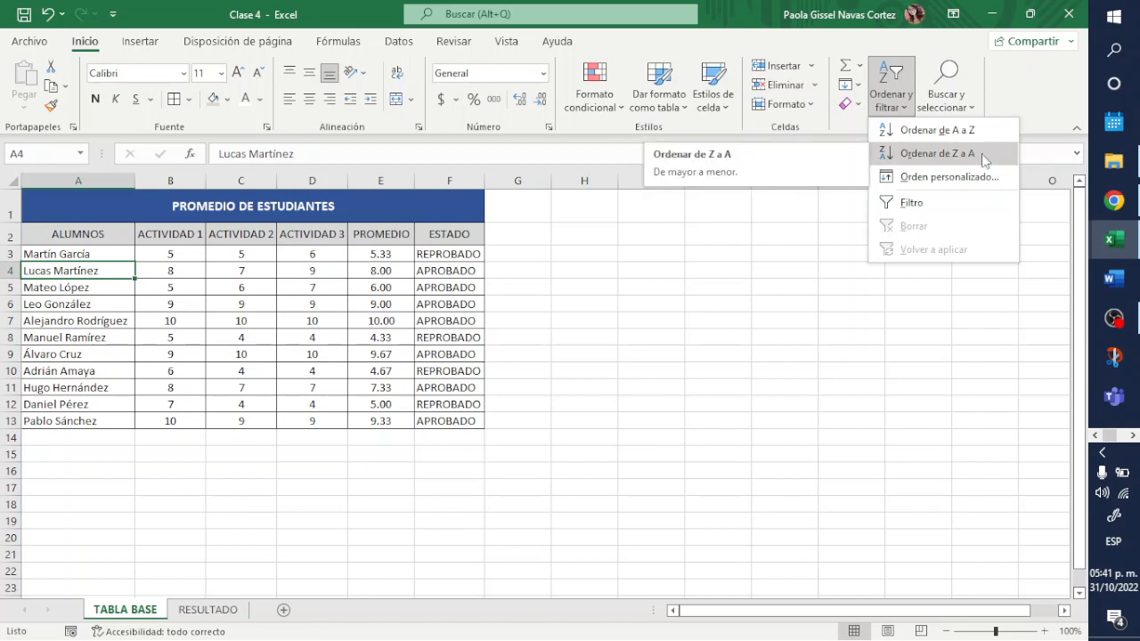
left_click(171, 268)
left_click(170, 268)
left_click(381, 269)
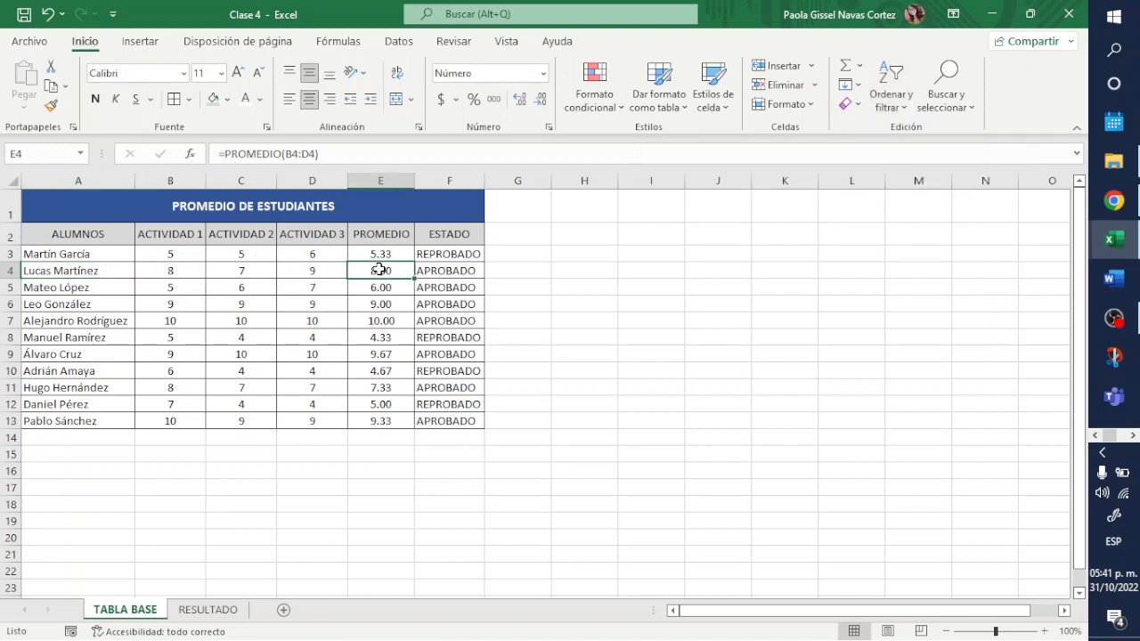
left_click(906, 109)
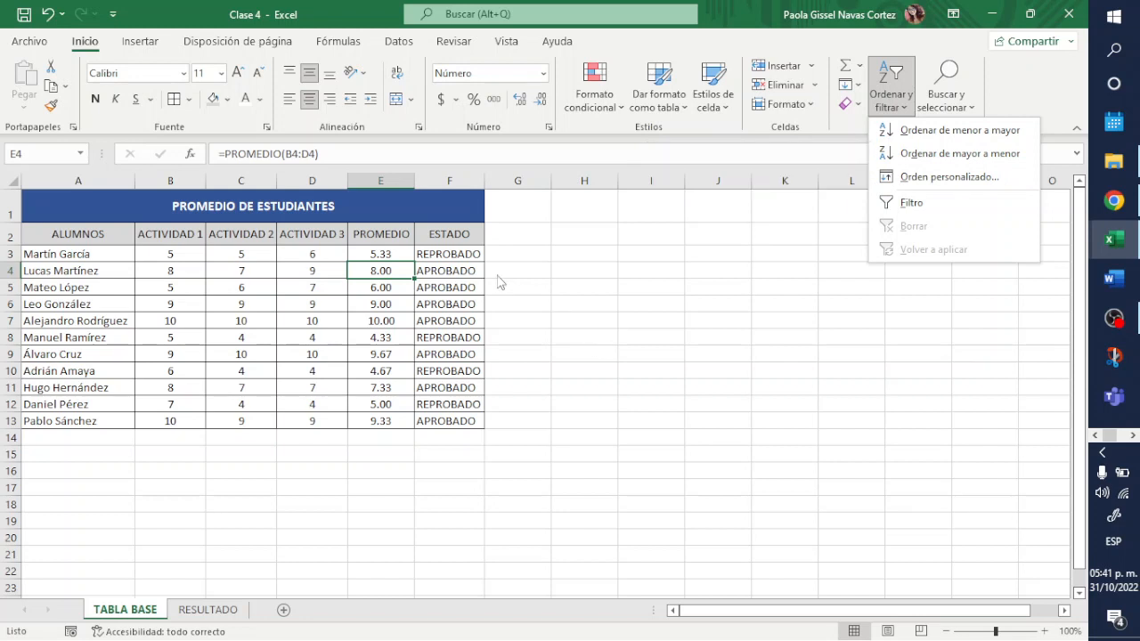
left_click(528, 270)
- Examine the sort options offered for dates using a temporary date 8/8/22 in H4, and clear the cell
left_click(569, 266)
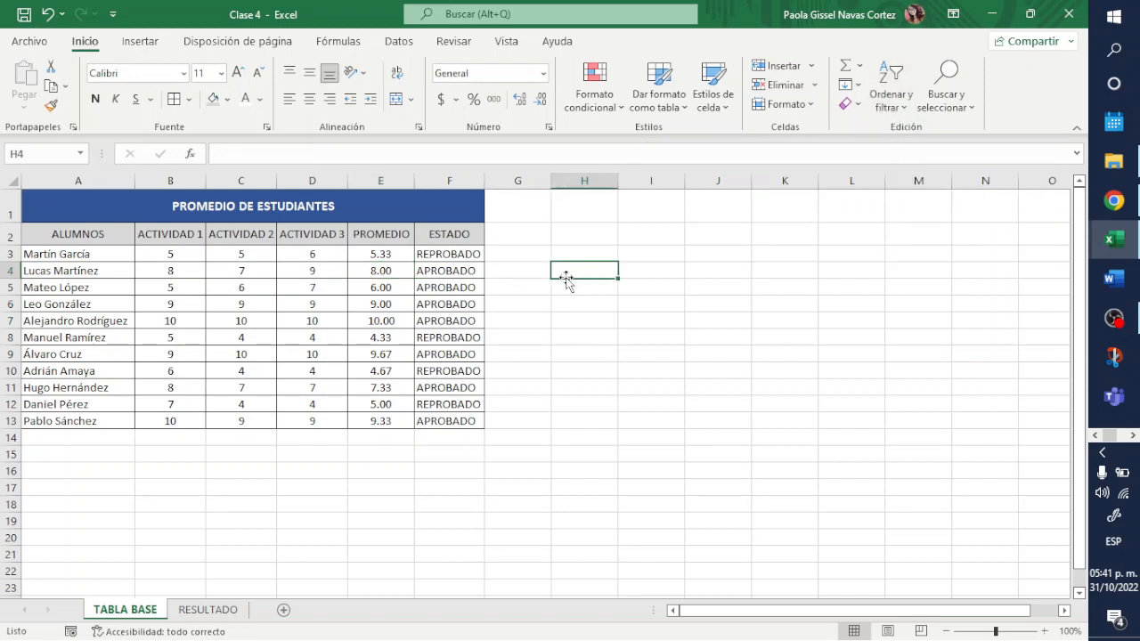
type("8/8/22")
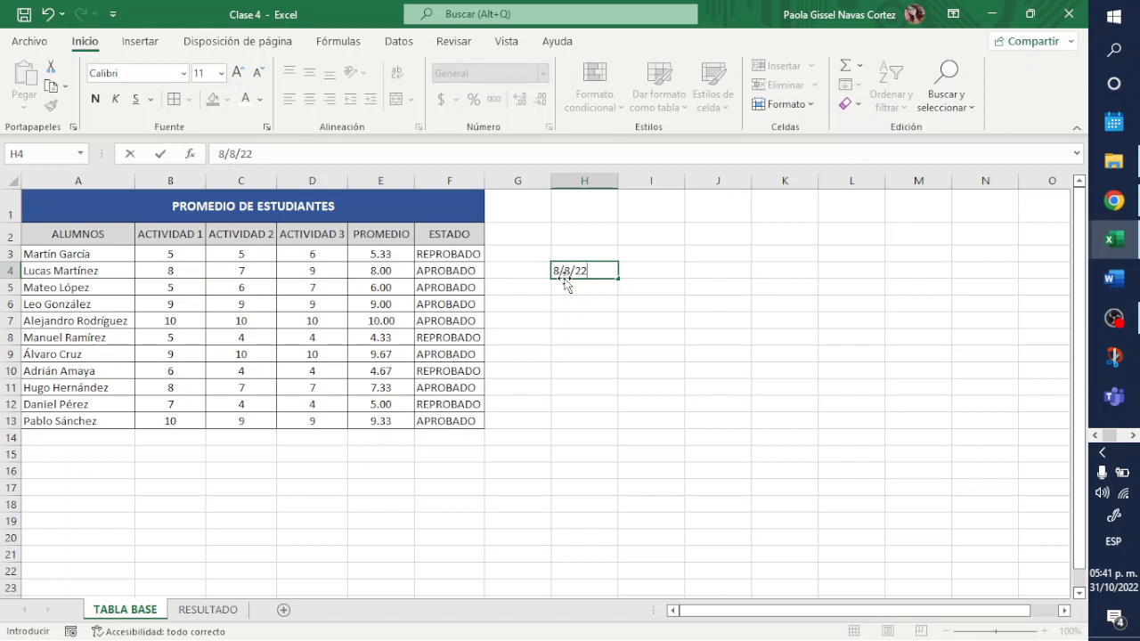
key("Return")
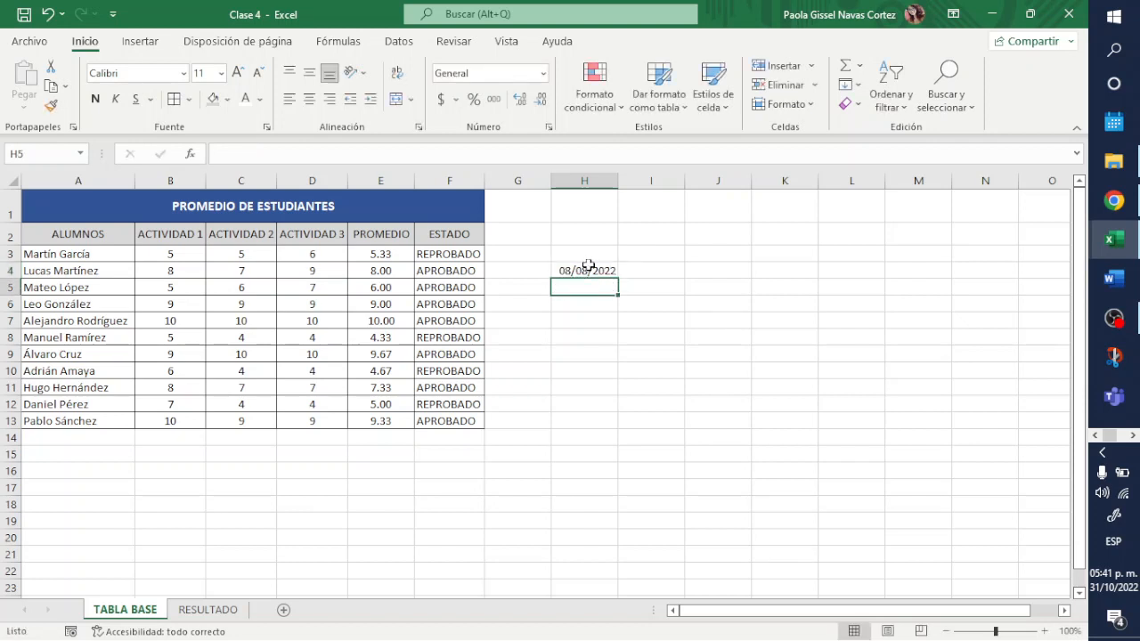
left_click(584, 266)
left_click(910, 100)
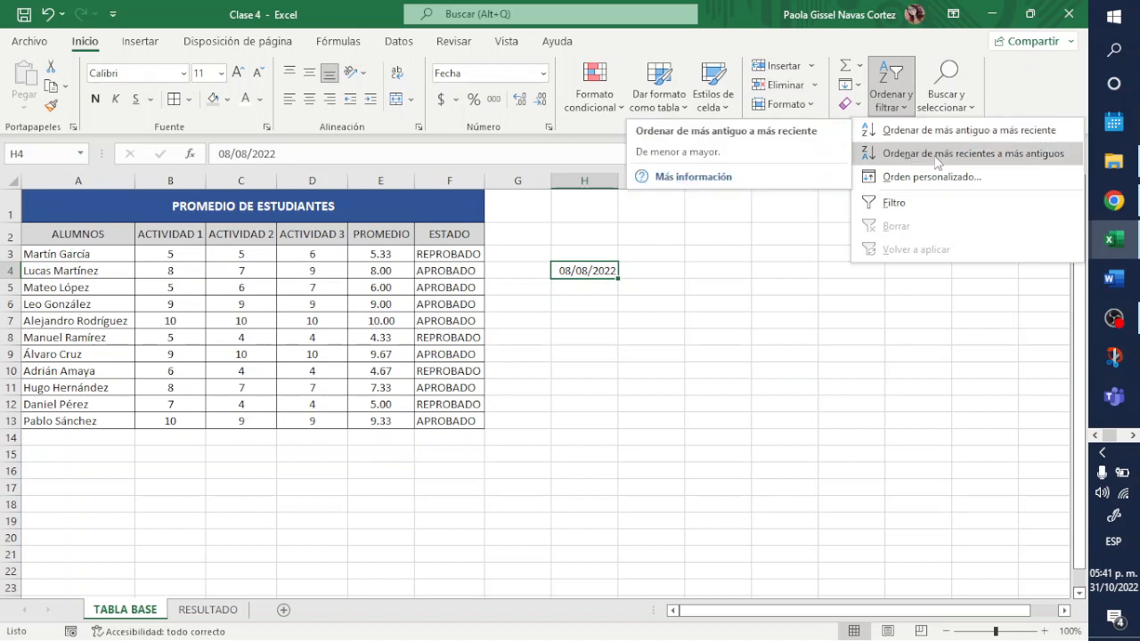
left_click(693, 312)
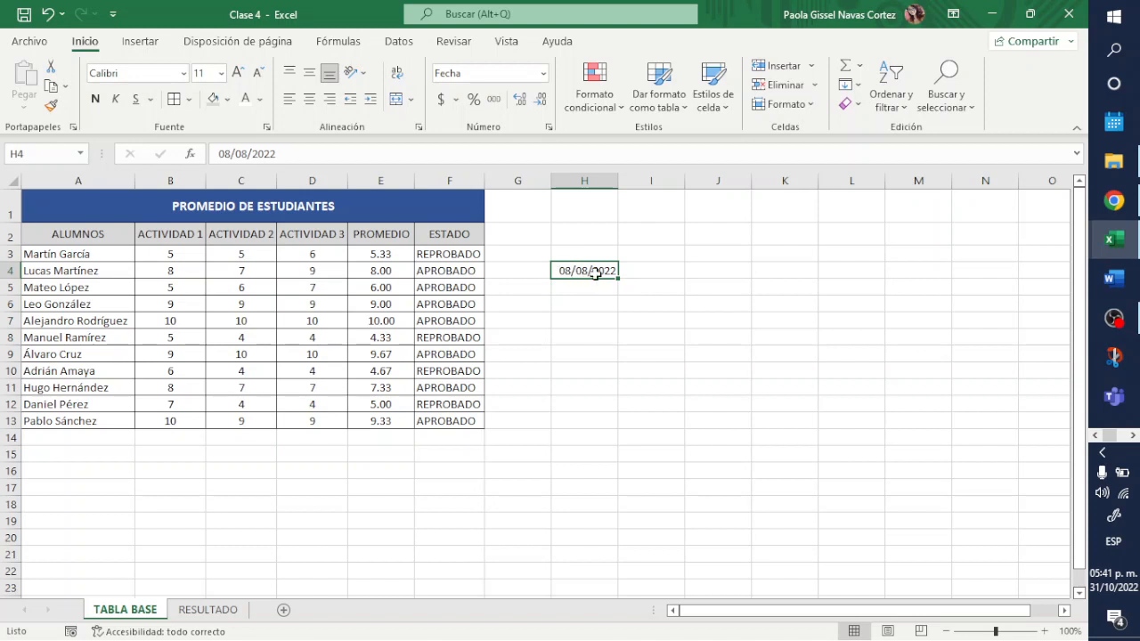
key("BackSpace")
key("Return")
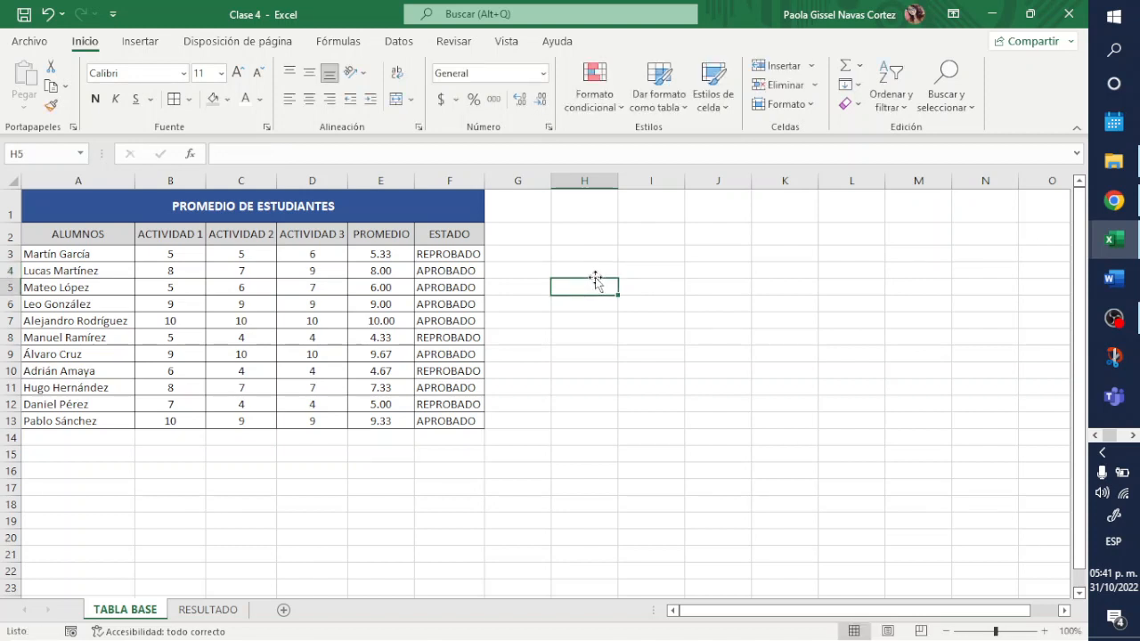
- Sort the student table alphabetically from A to Z by the ALUMNOS column
left_click(98, 287)
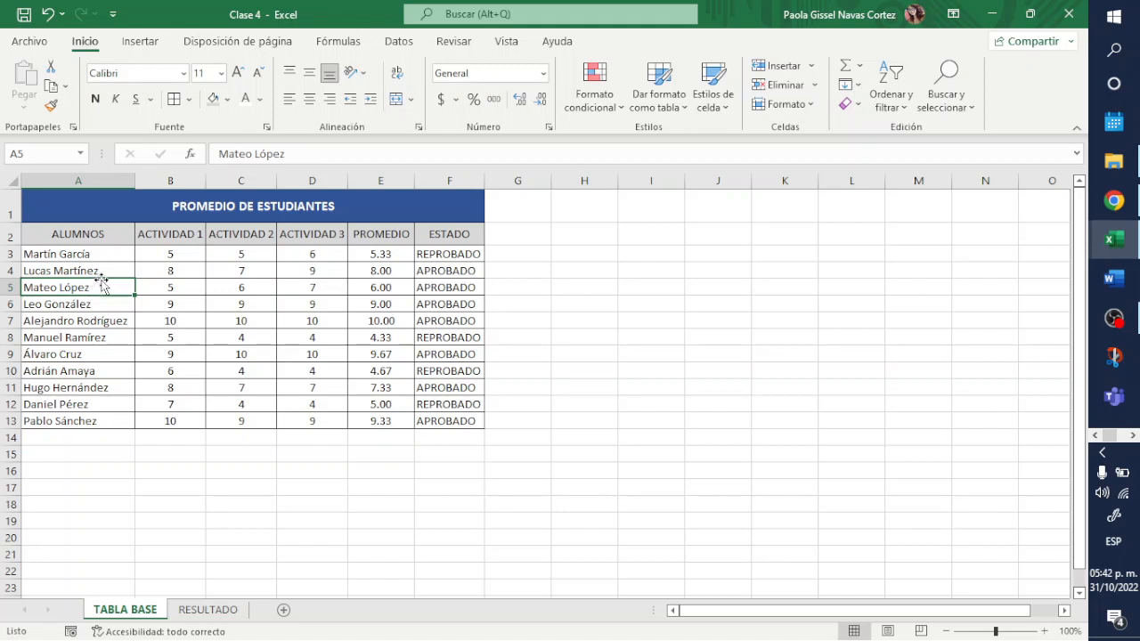
left_click_drag(110, 258, 73, 422)
left_click(100, 337)
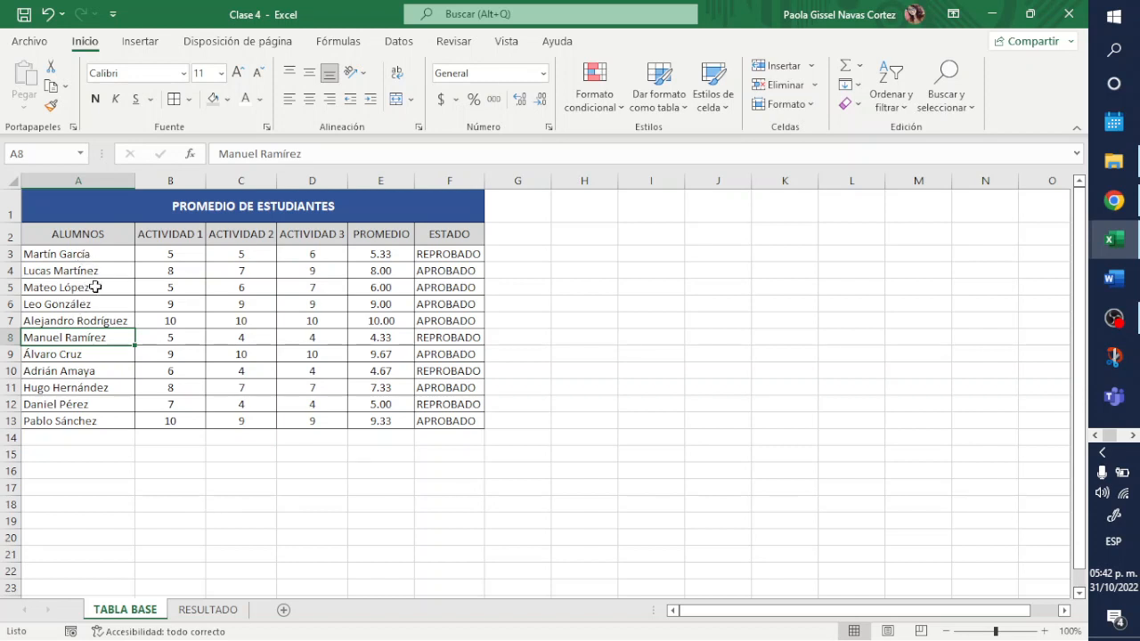
left_click(95, 287)
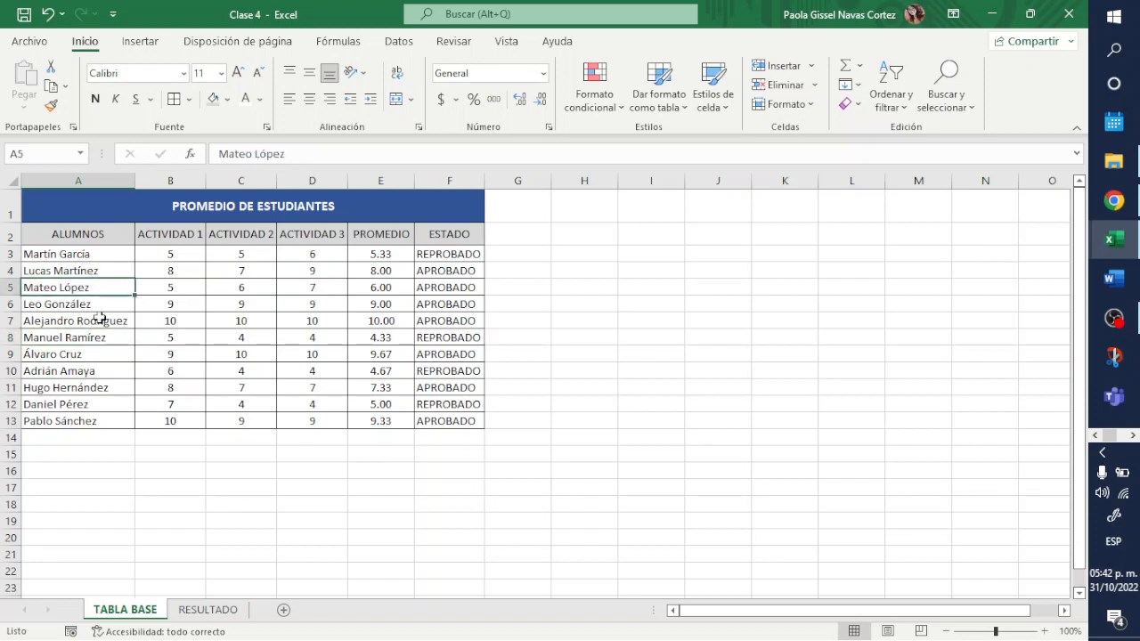
left_click(890, 98)
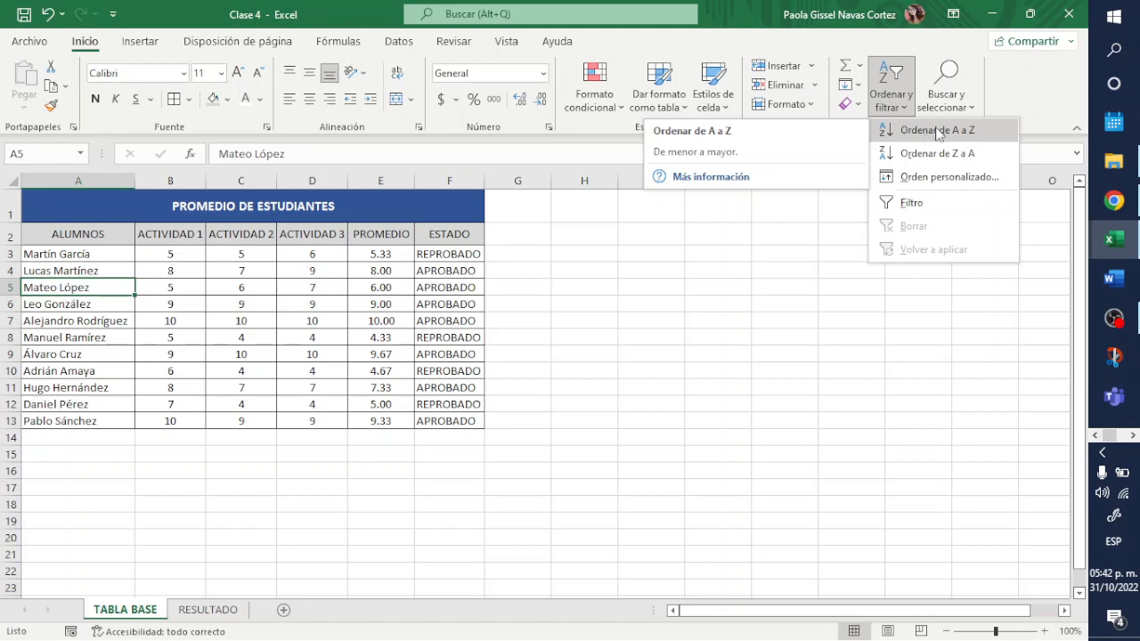
left_click(943, 130)
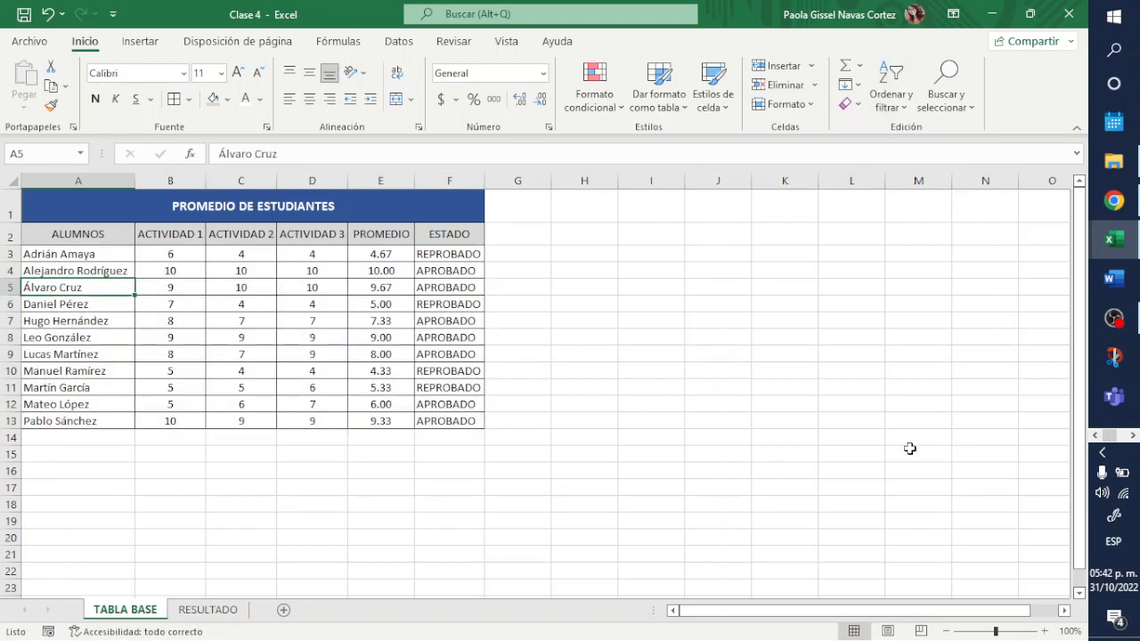
left_click(916, 420)
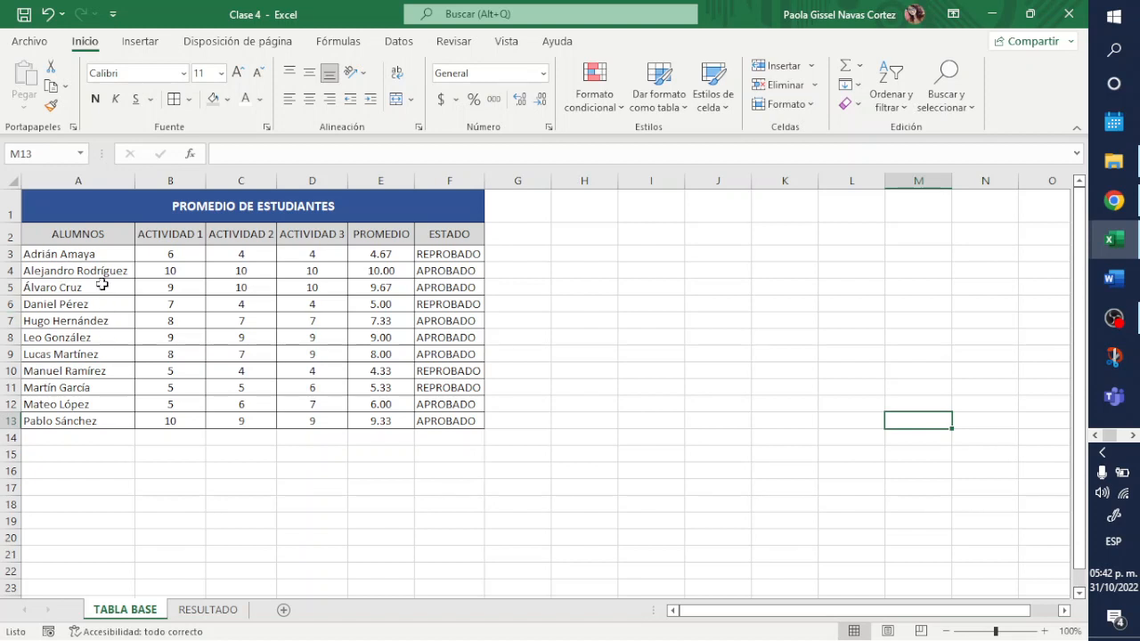
- Review the order of the student names and the data across row 3, and look at the RESULTADO sheet
left_click(99, 252)
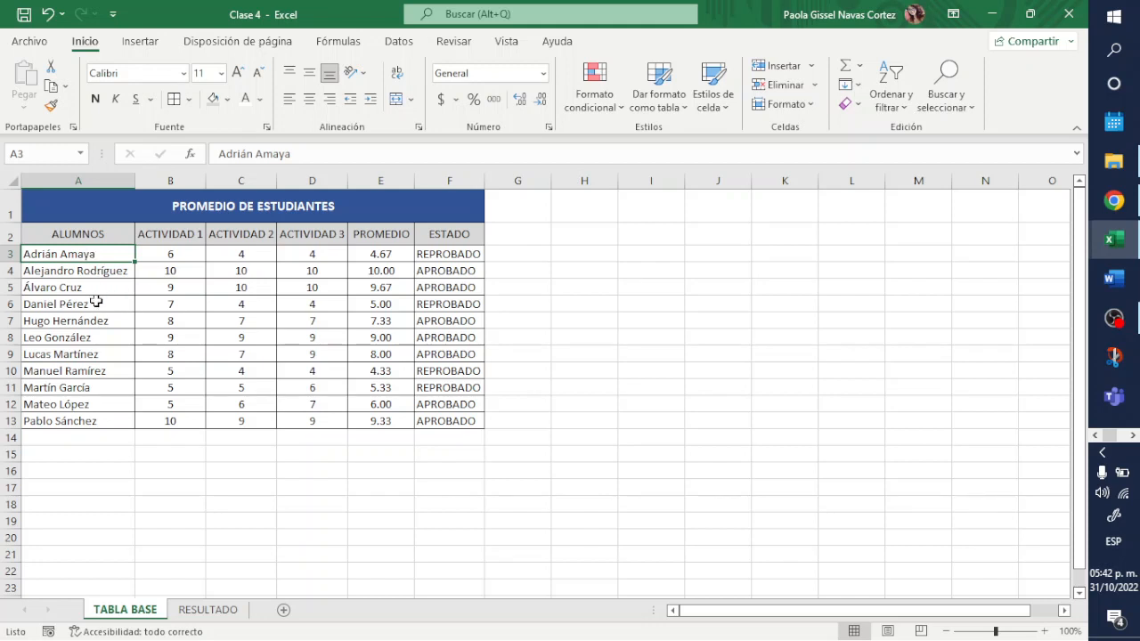
left_click(98, 335)
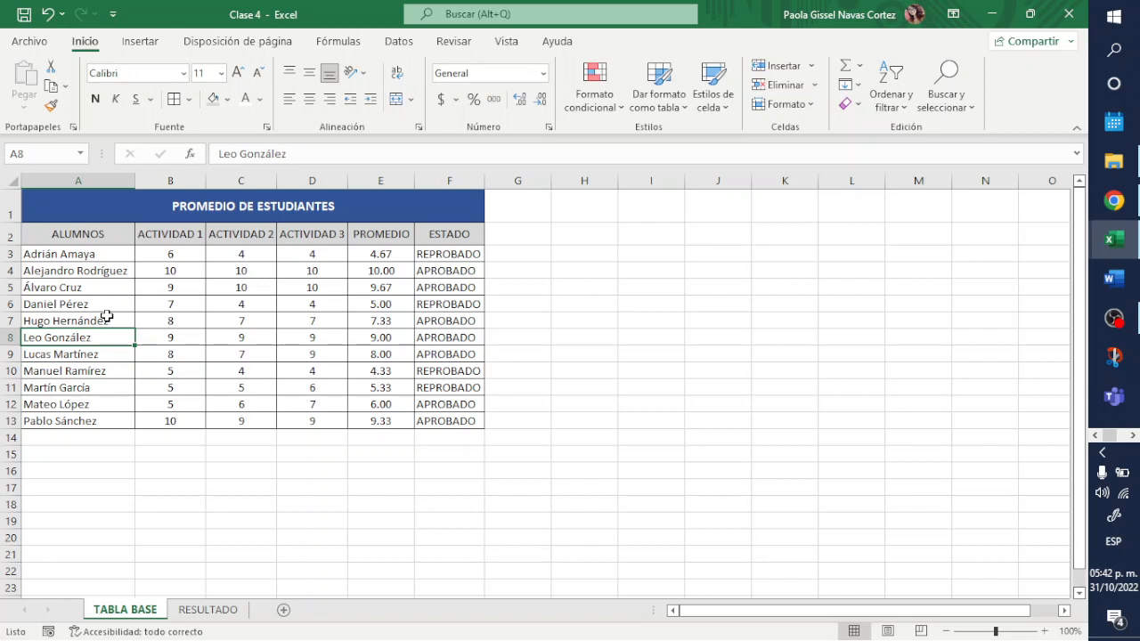
left_click_drag(59, 256, 449, 259)
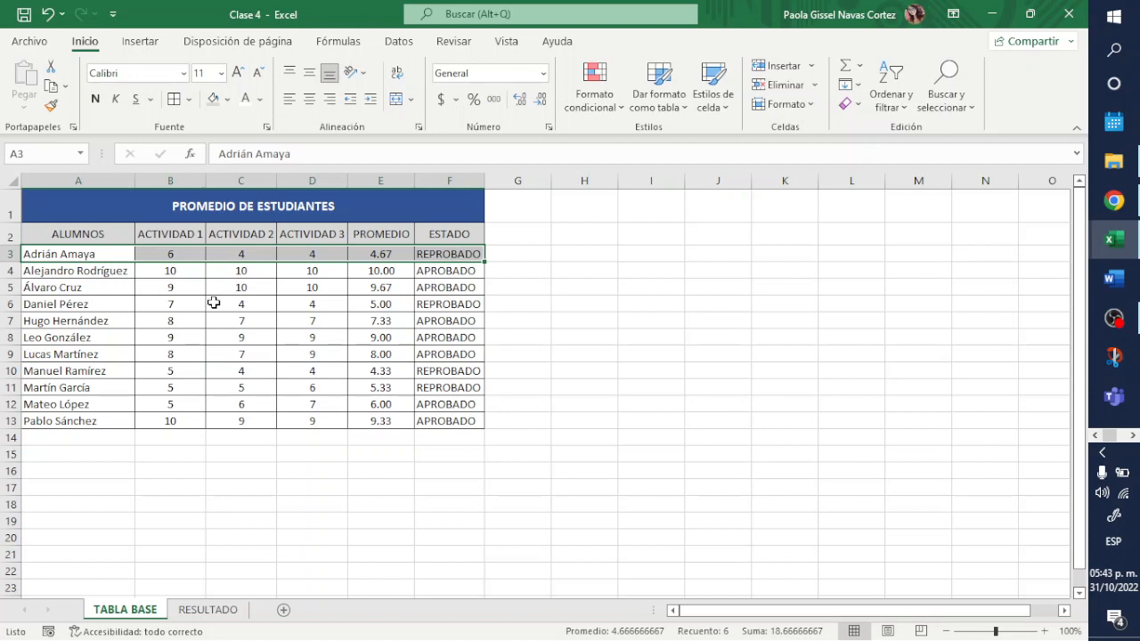
left_click(286, 323)
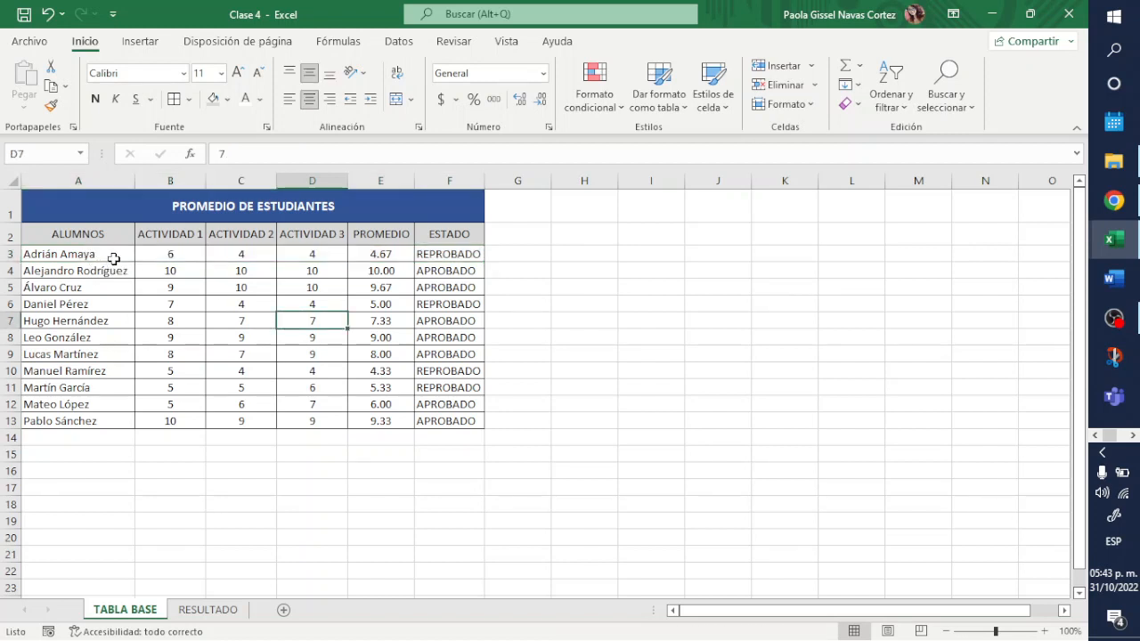
left_click(223, 611)
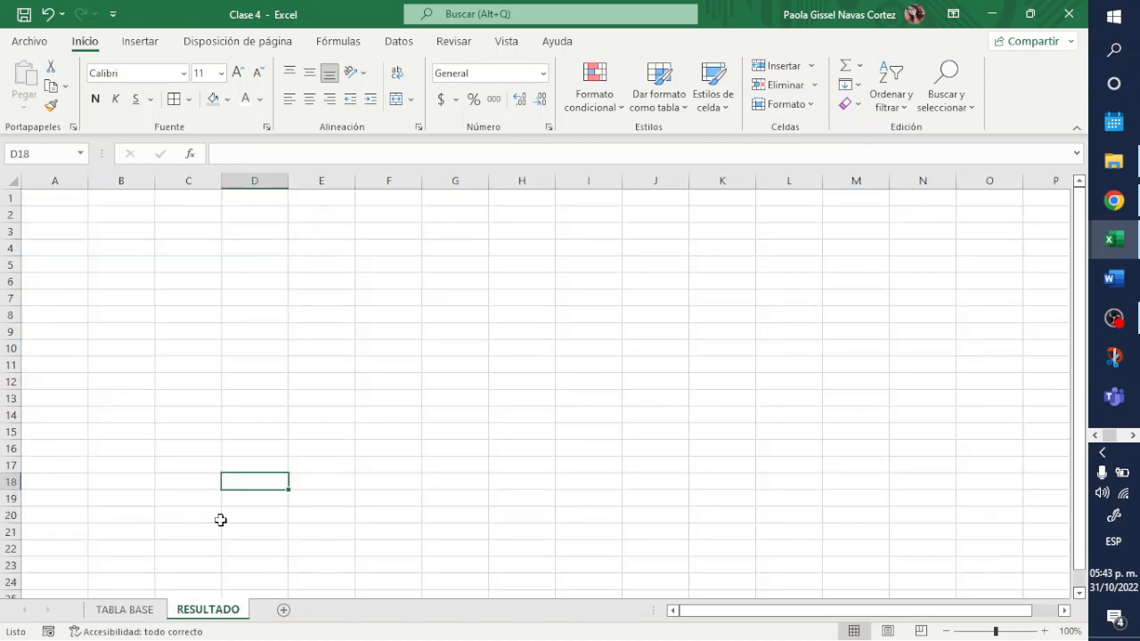
left_click(125, 609)
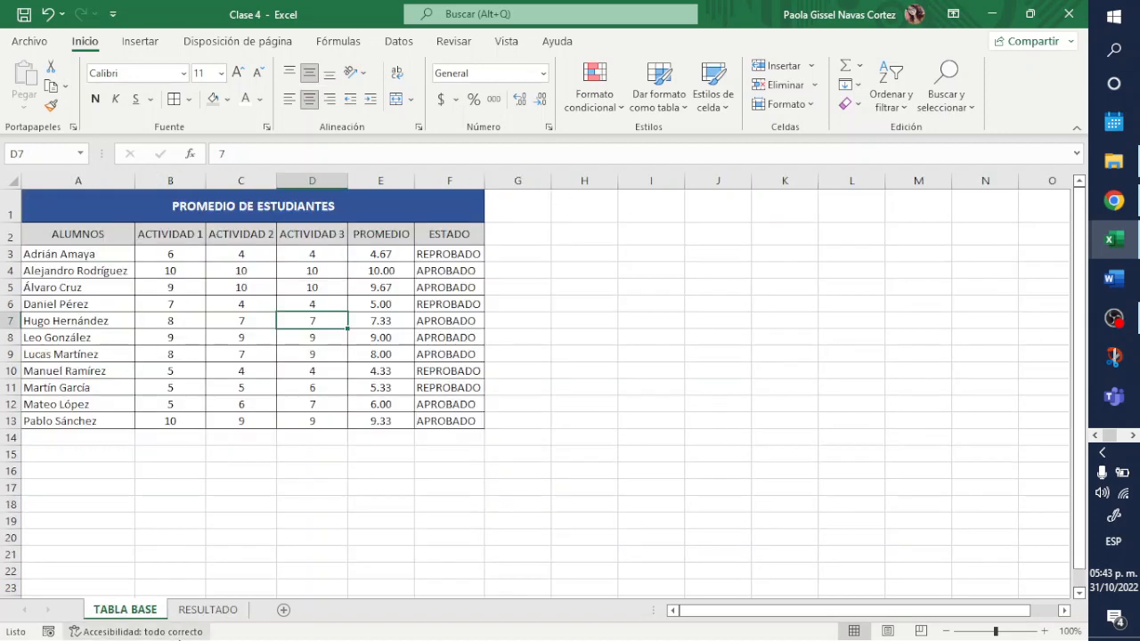
- Merge and centre A1:F1 on the RESULTADO sheet and title it "ORDENAR DE FORMA ASCENDENTE"
left_click(233, 609)
left_click_drag(63, 195, 383, 200)
left_click(396, 100)
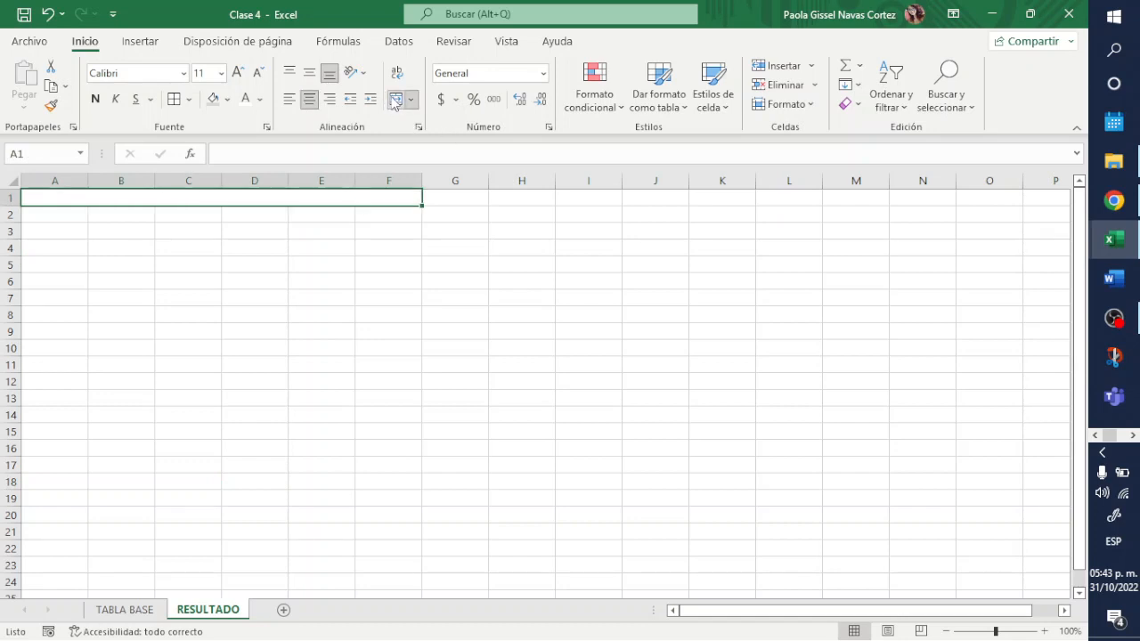
type("o")
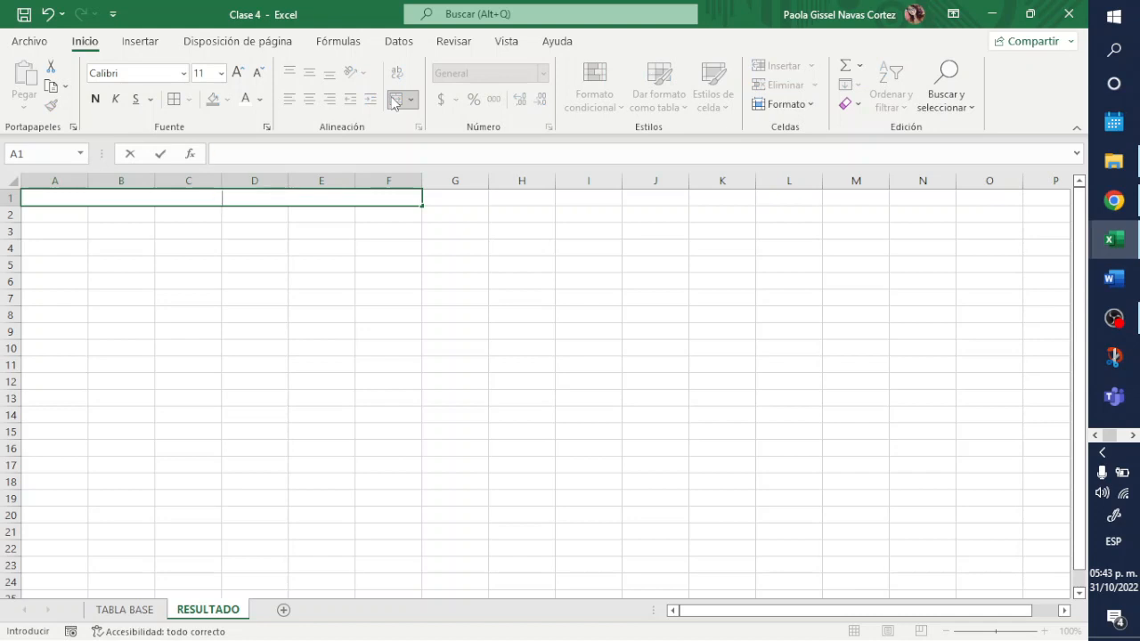
type("RDENAR DE ")
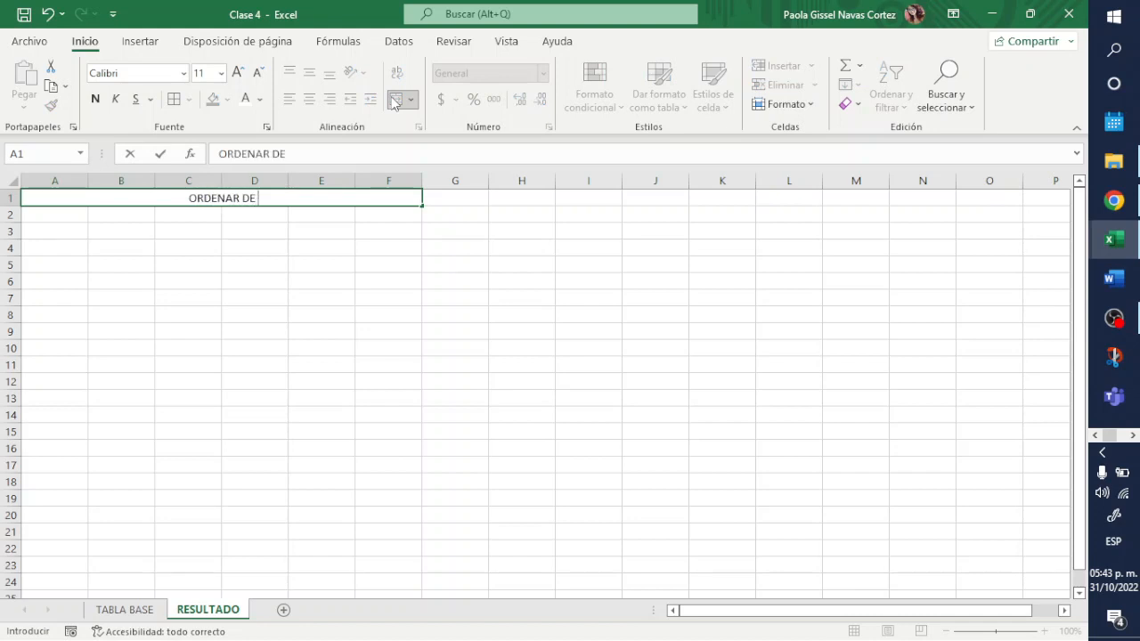
type("FORMA AS")
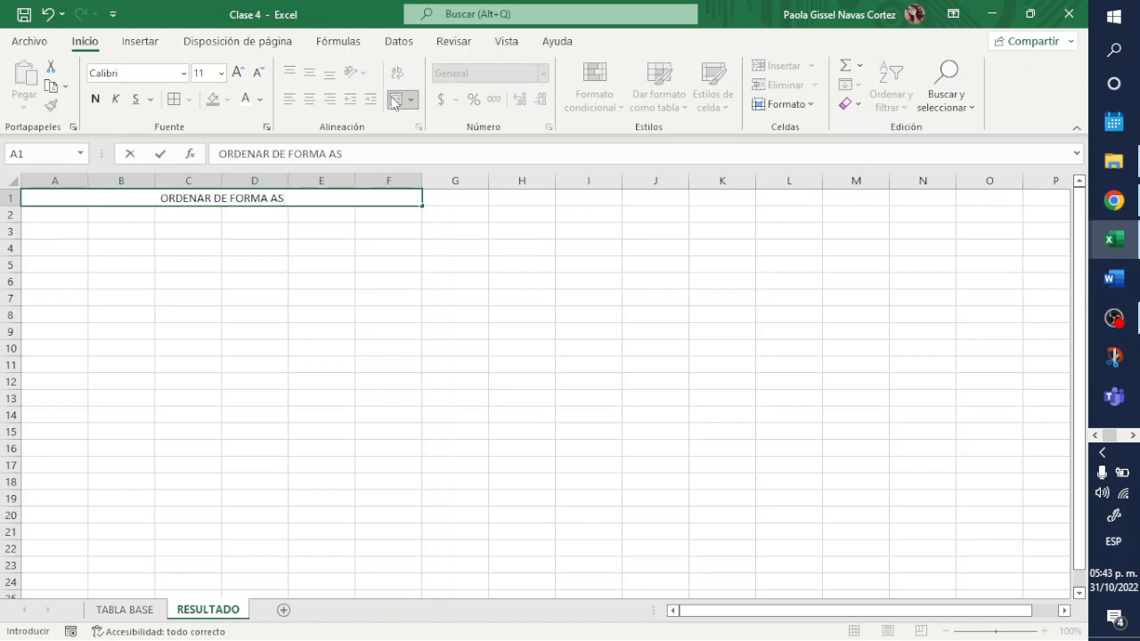
type("CENDENTE")
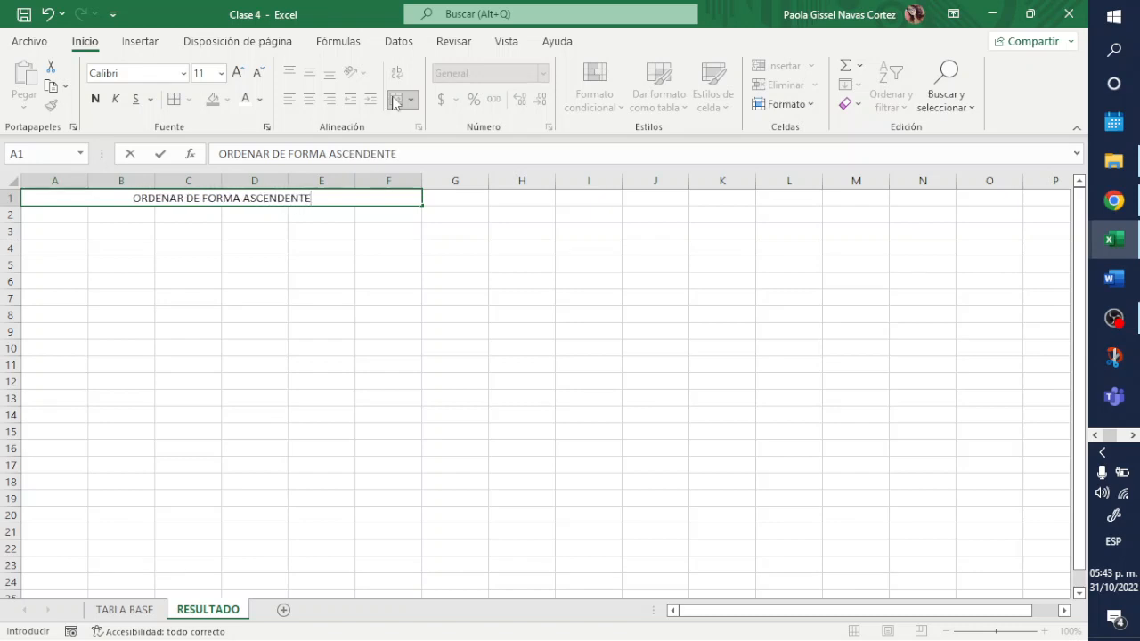
key("Return")
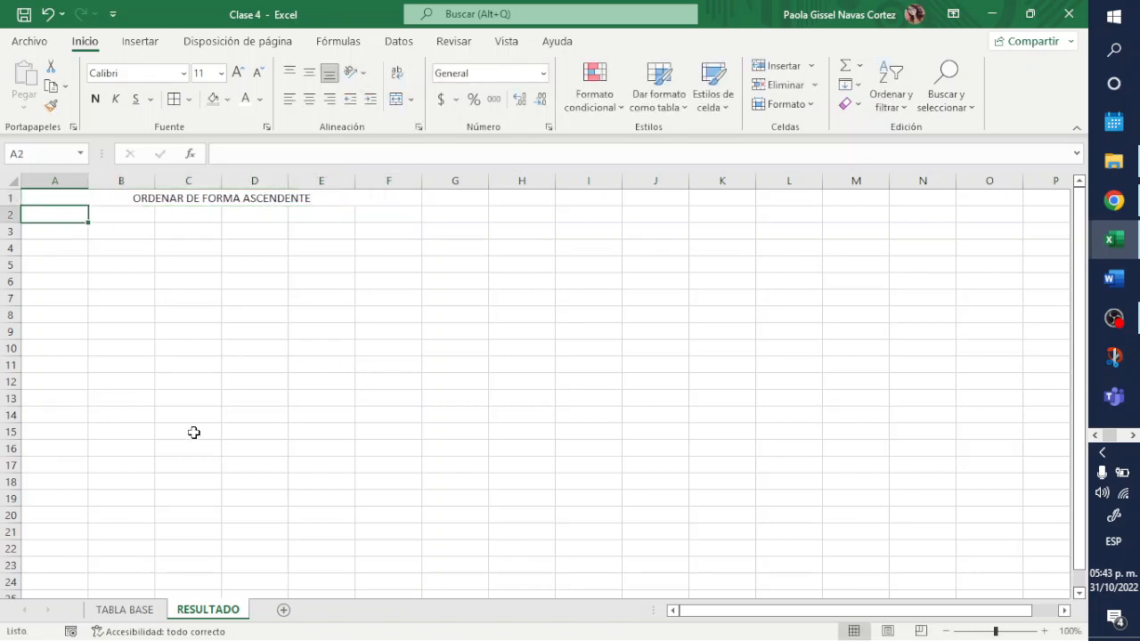
- Copy the A-to-Z sorted table with its headers, A2:F13, from TABLA BASE into RESULTADO starting at A2
left_click(129, 610)
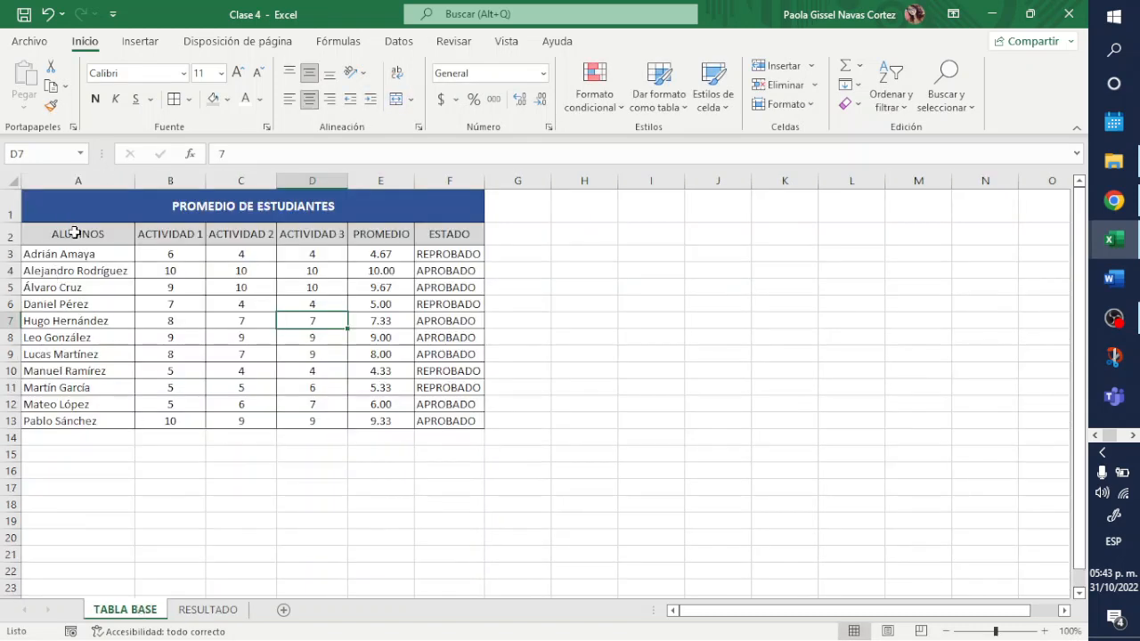
left_click_drag(71, 234, 481, 424)
key("ctrl+c")
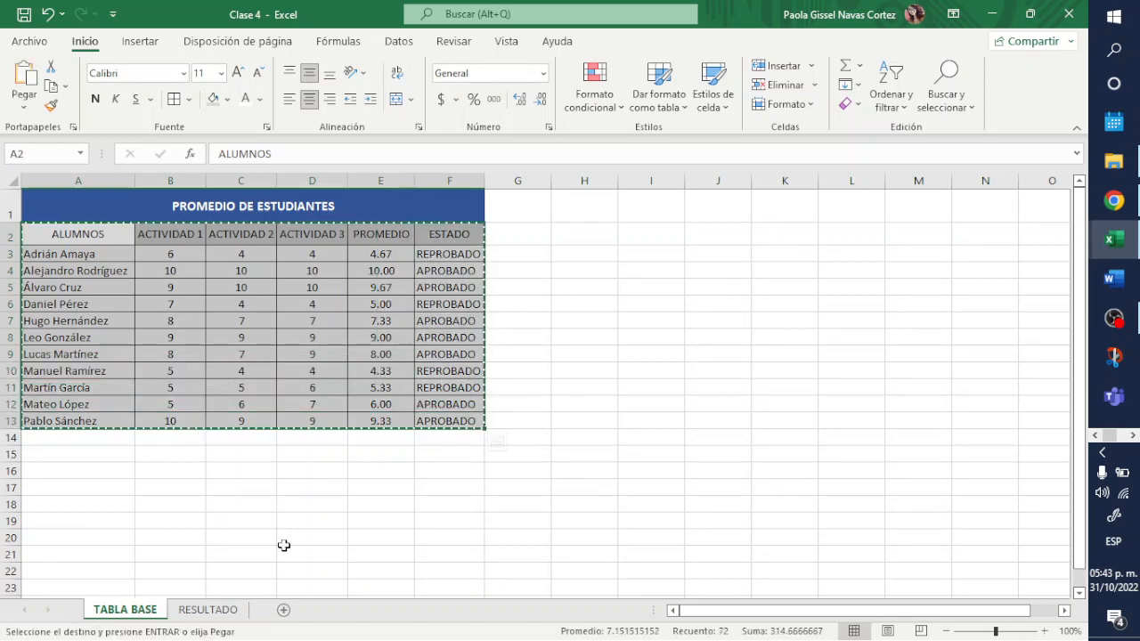
left_click(208, 610)
key("ctrl+v")
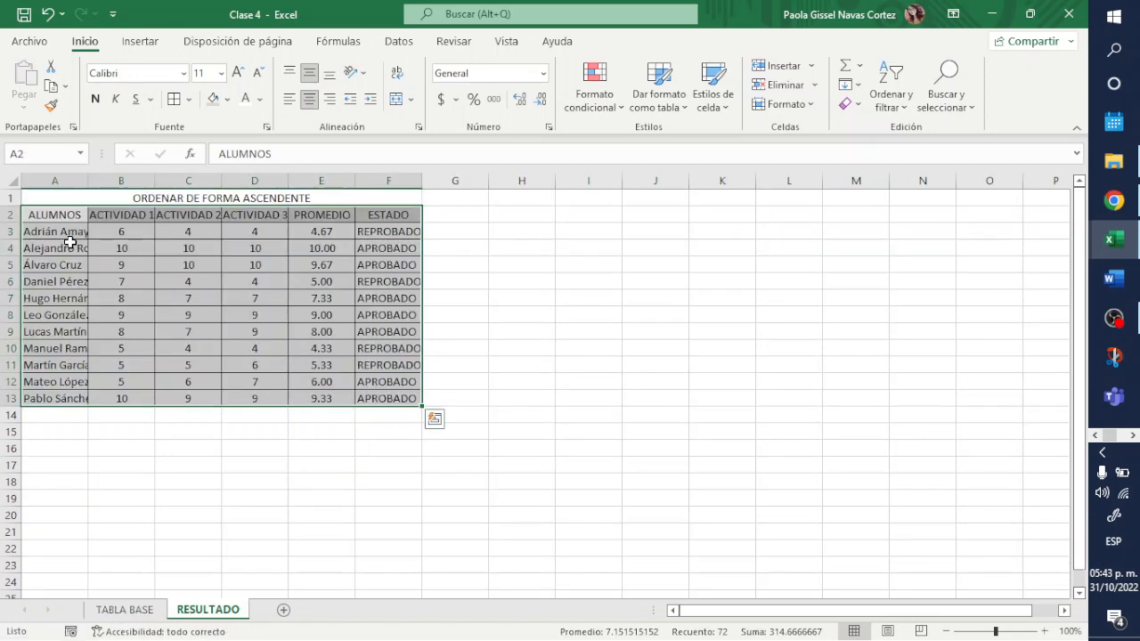
left_click(425, 496)
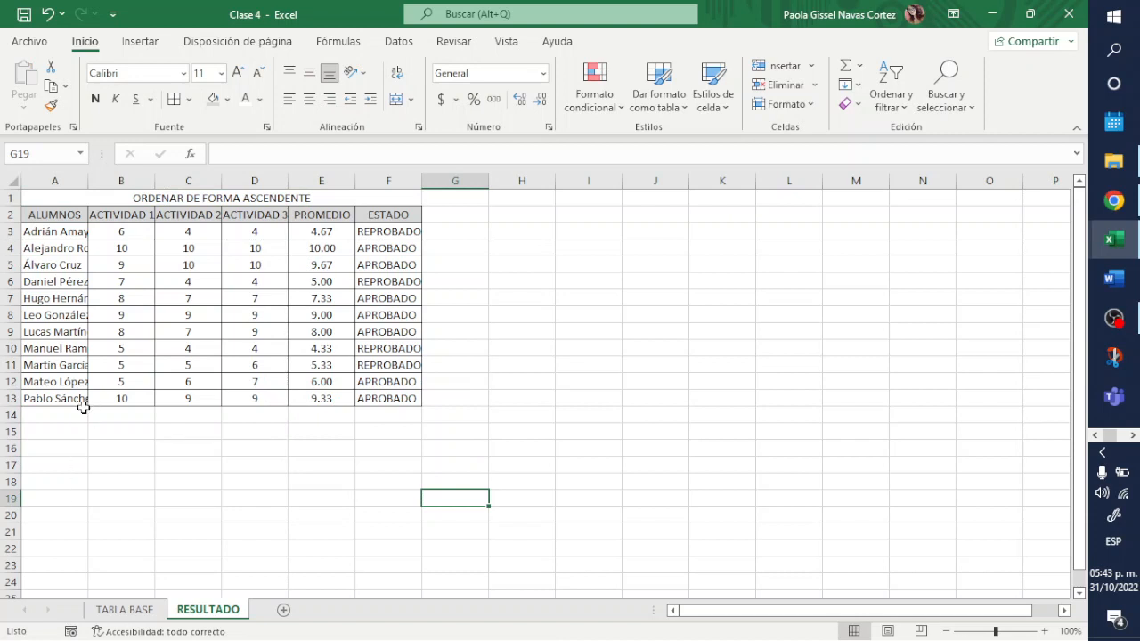
- Sort the TABLA BASE student table from Z to A by the ALUMNOS column
left_click(134, 609)
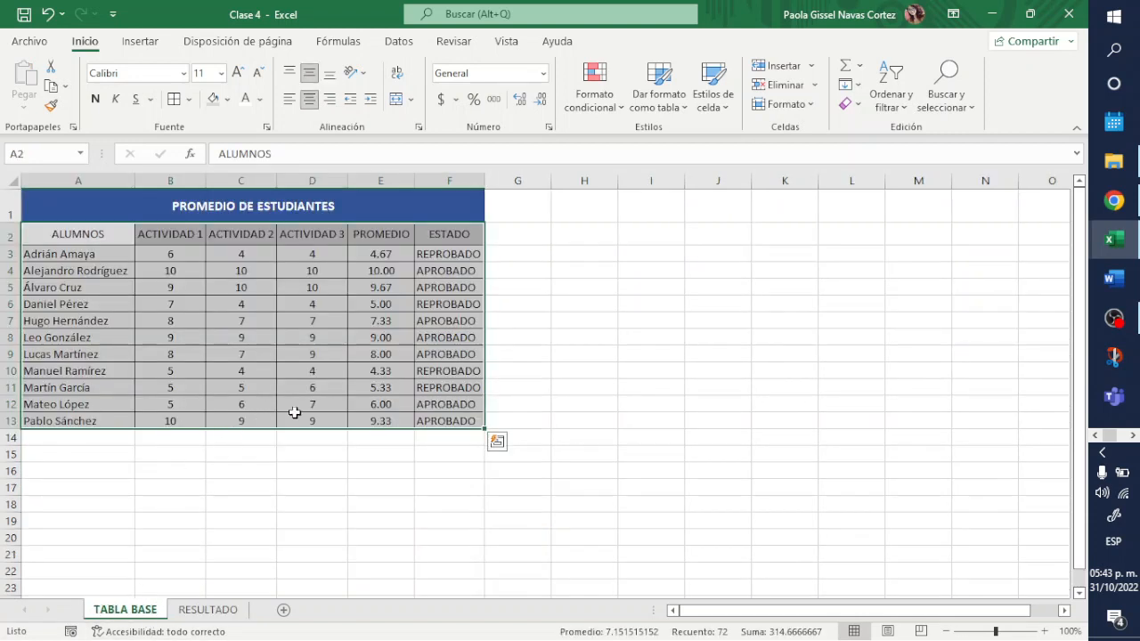
left_click(95, 306)
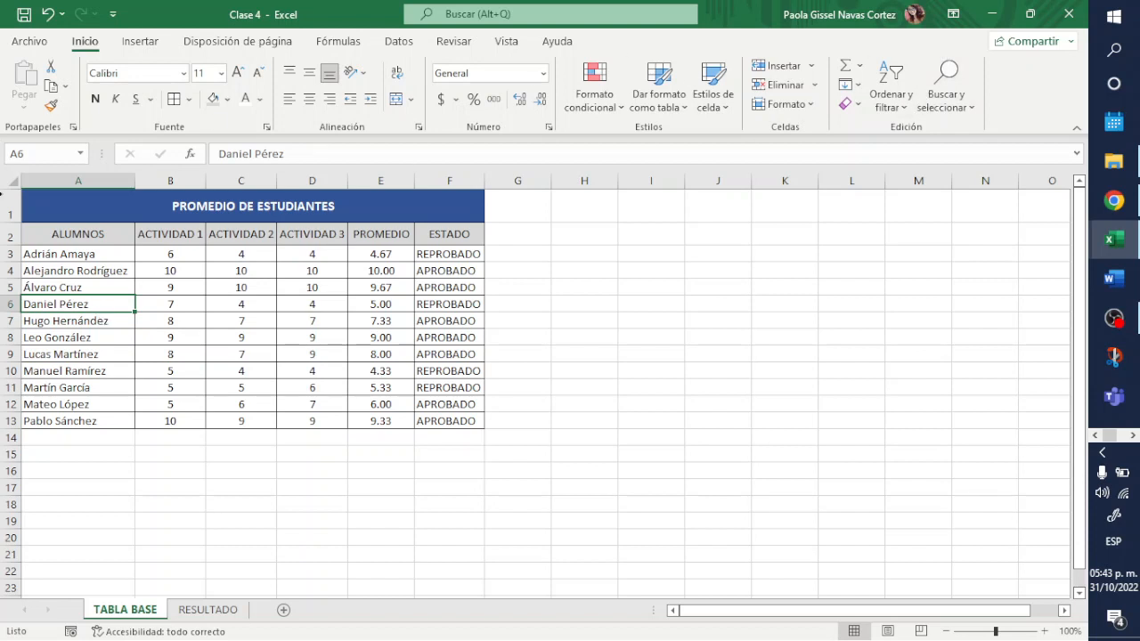
left_click(50, 274)
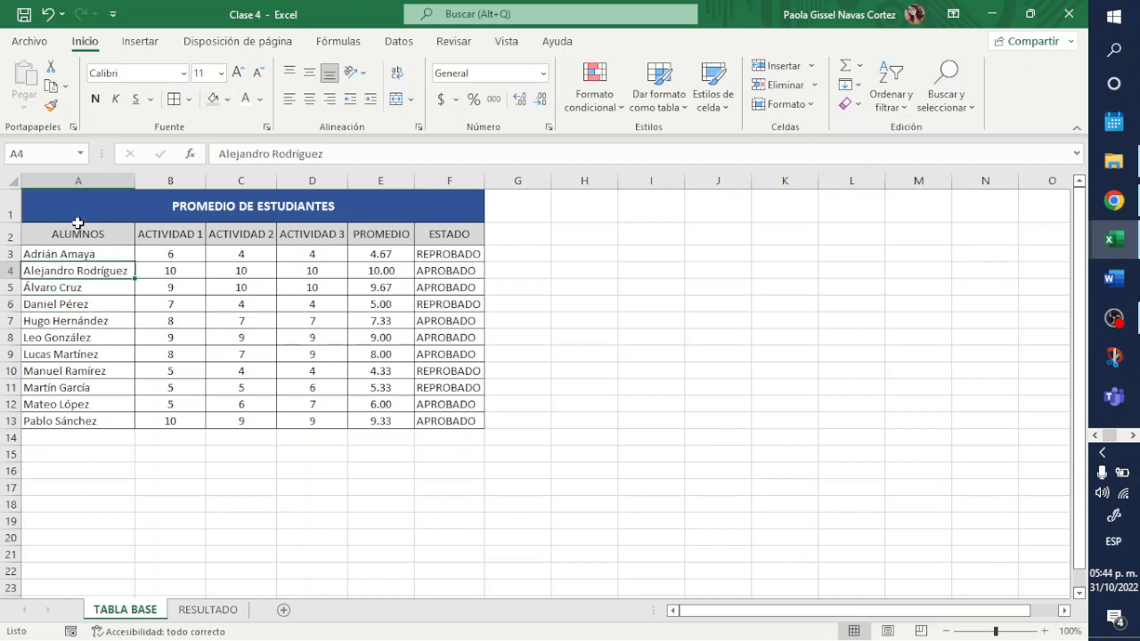
left_click(893, 106)
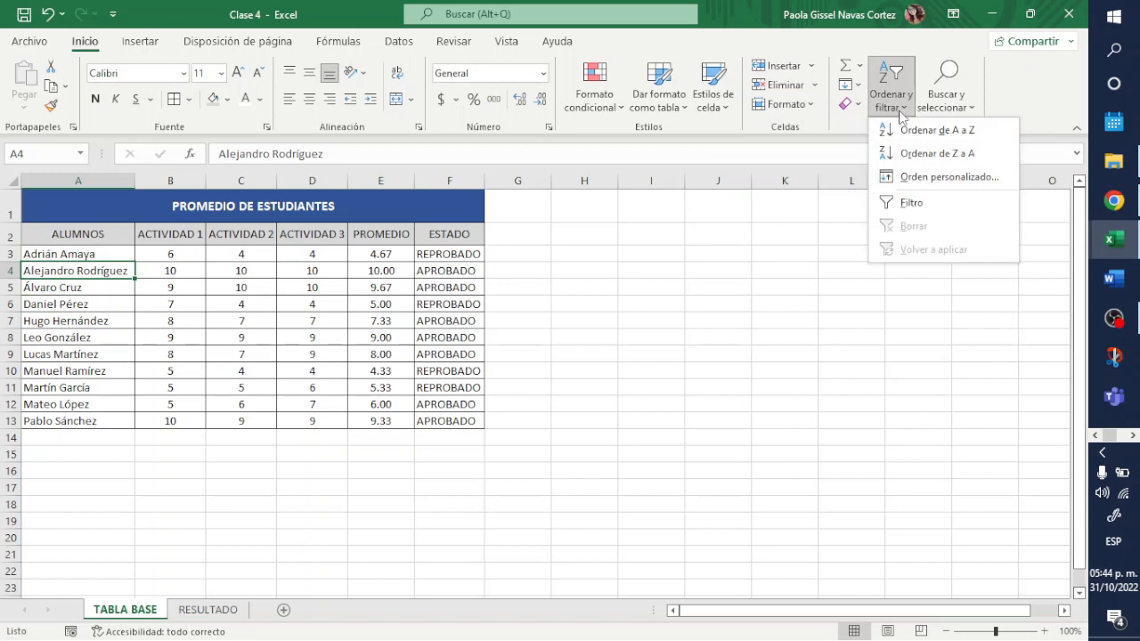
left_click(917, 157)
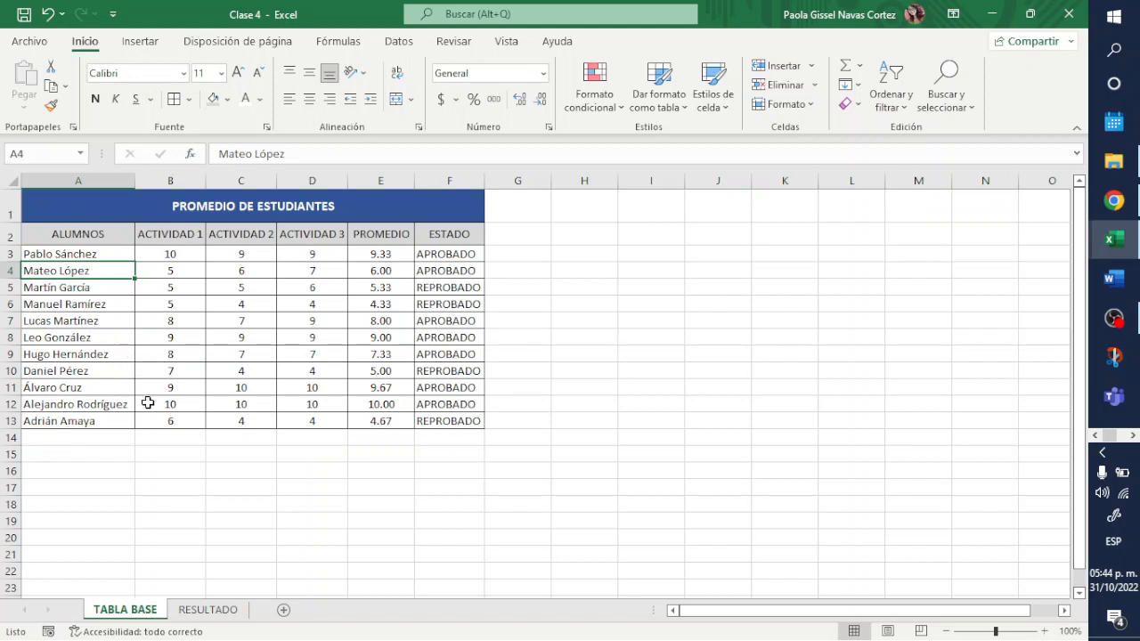
left_click(680, 493)
- Merge and centre A15:F15 on the RESULTADO sheet and title it "ORDENAR DE FORMA DESCENDENTE"
left_click_drag(70, 238, 451, 418)
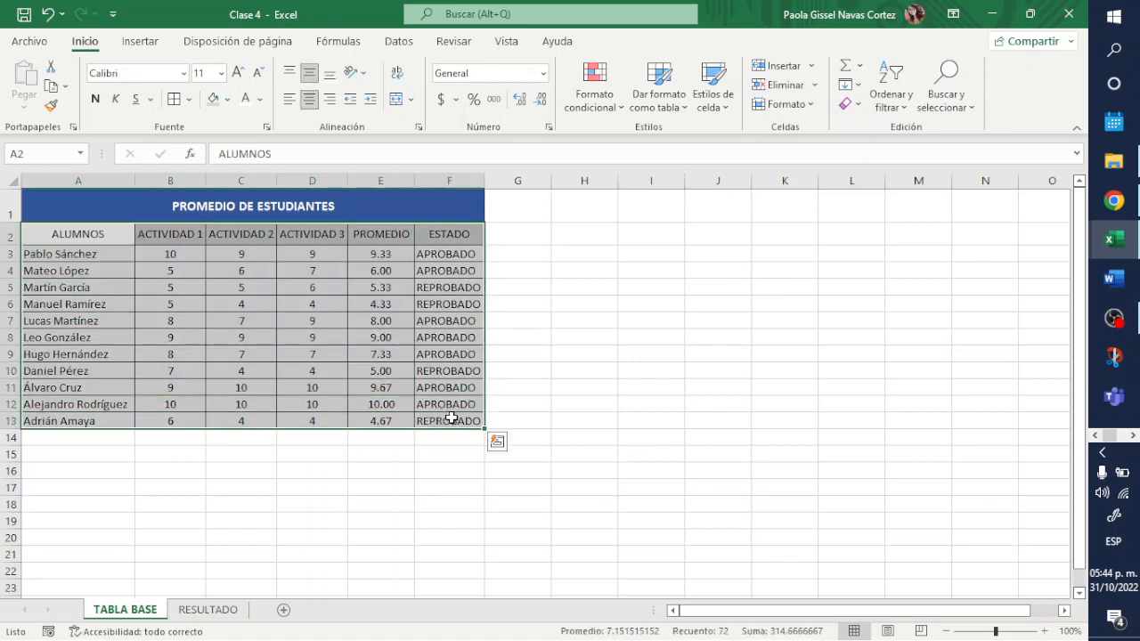
key("ctrl+c")
left_click(212, 610)
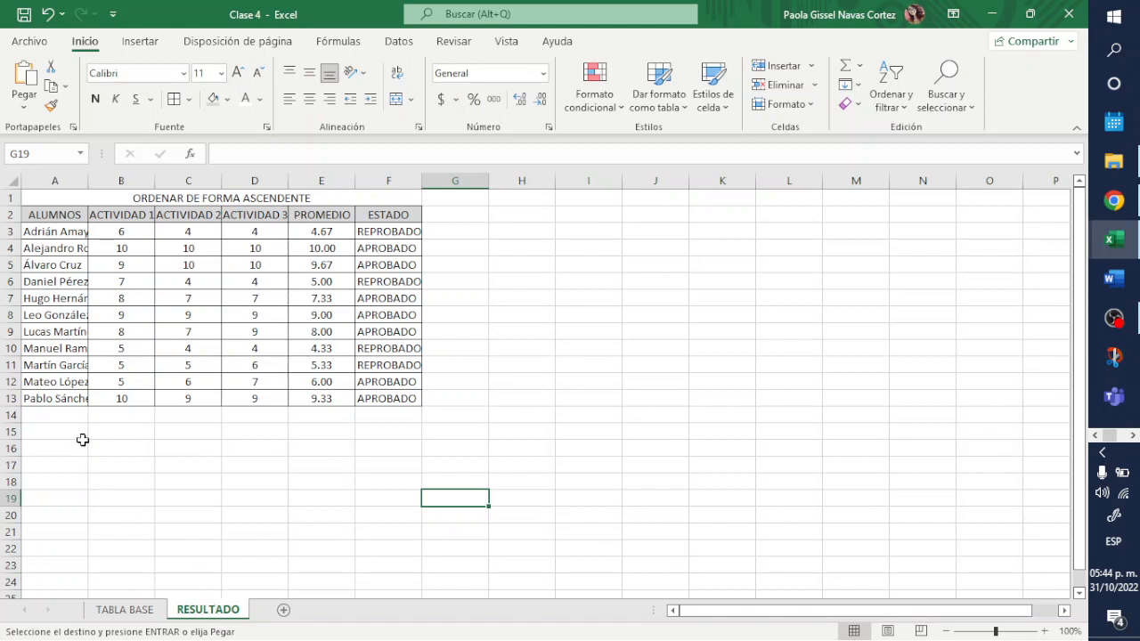
left_click_drag(55, 425, 410, 427)
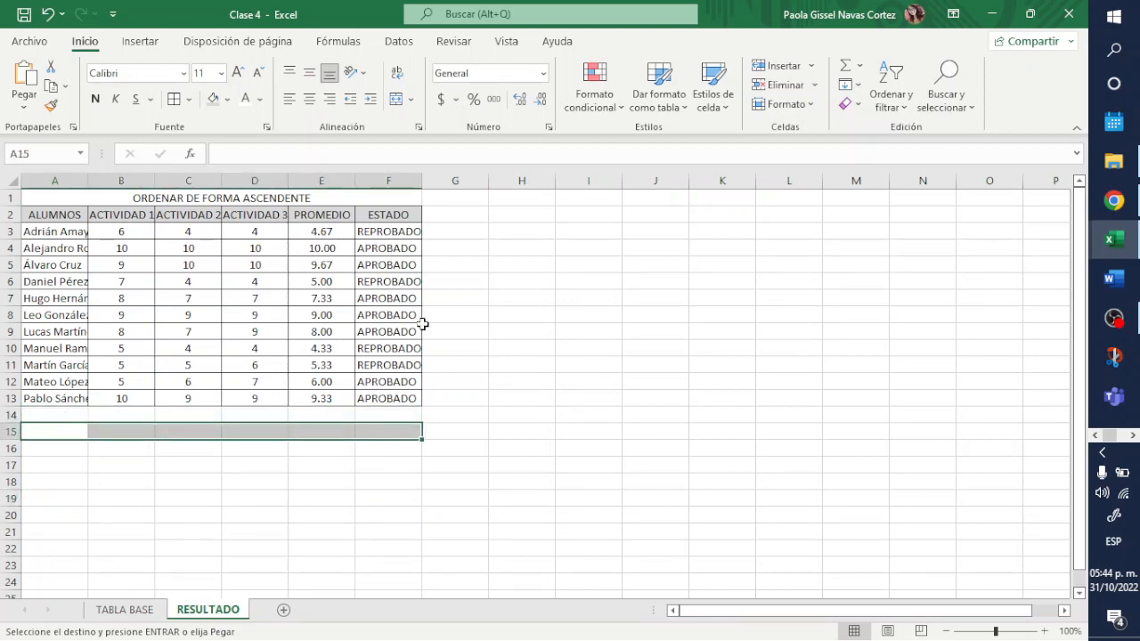
left_click(396, 102)
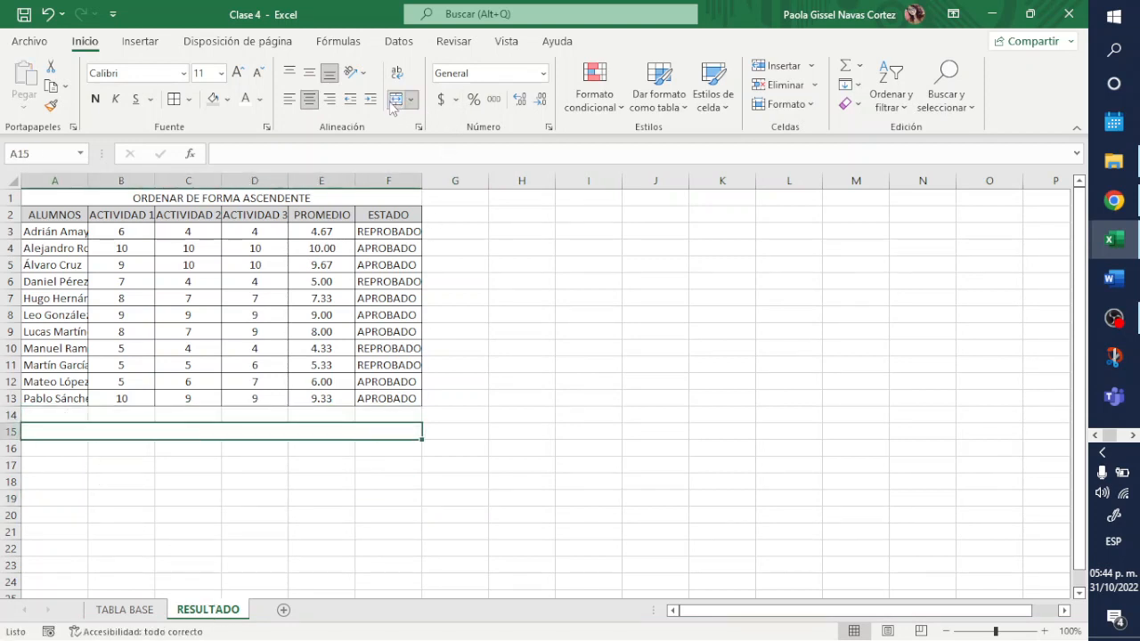
type("ORDE")
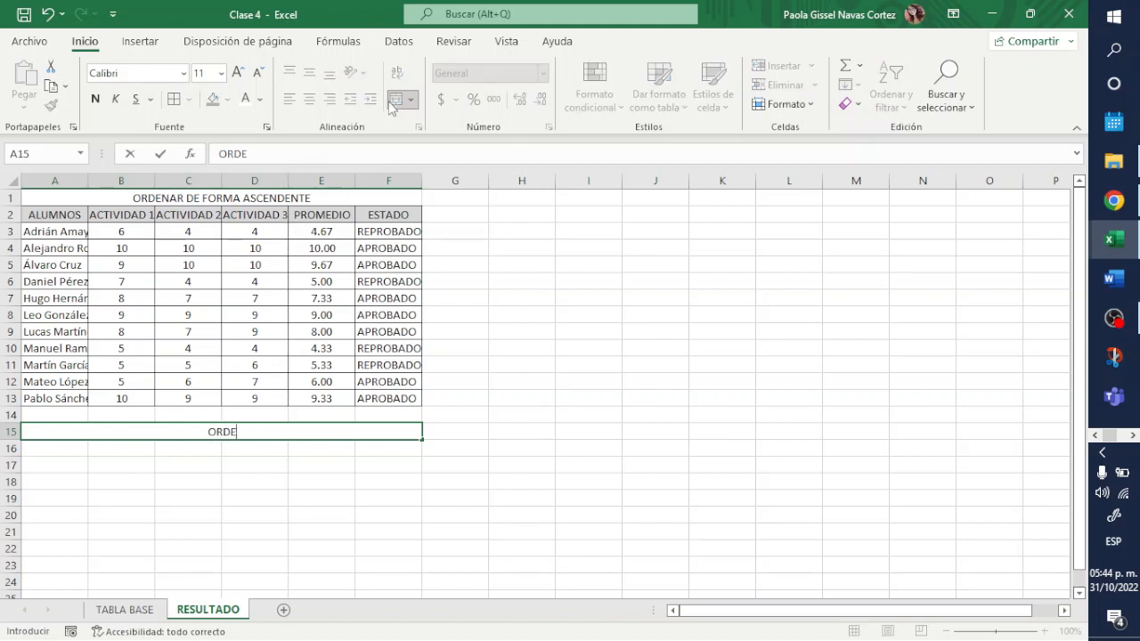
type("NAR DE FORMA")
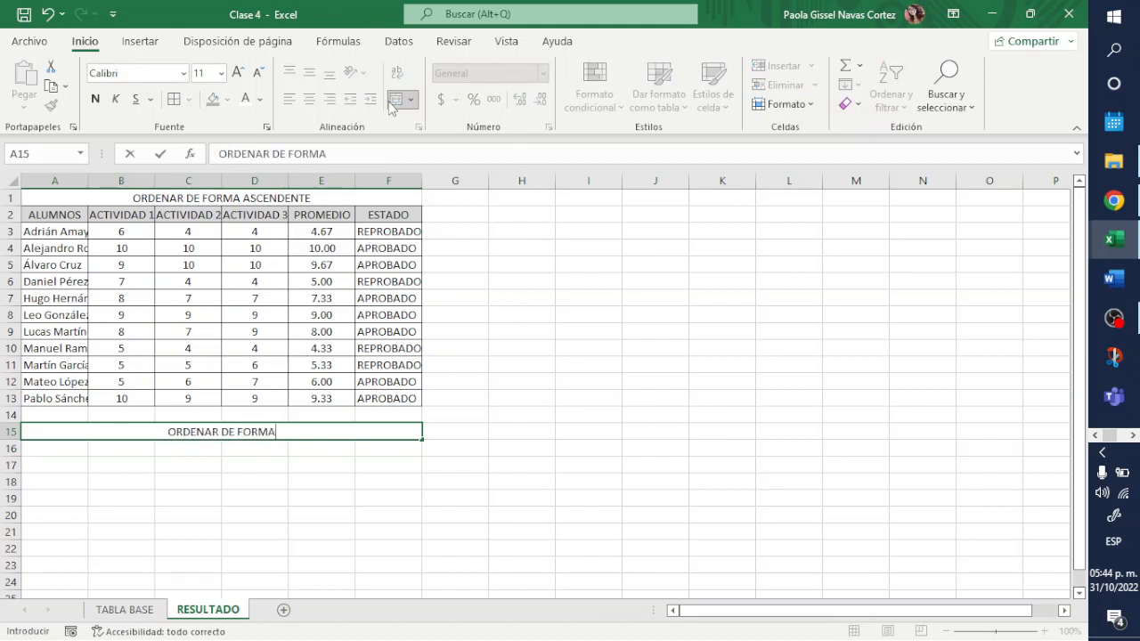
type(" D ESCENDENTE")
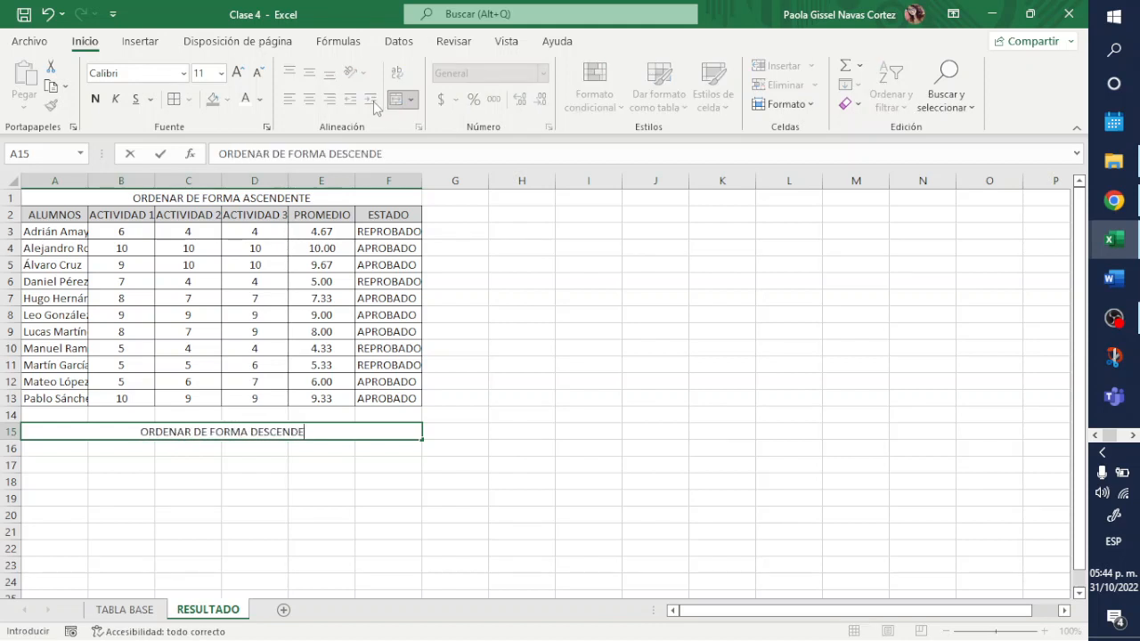
key("Return")
key("Return")
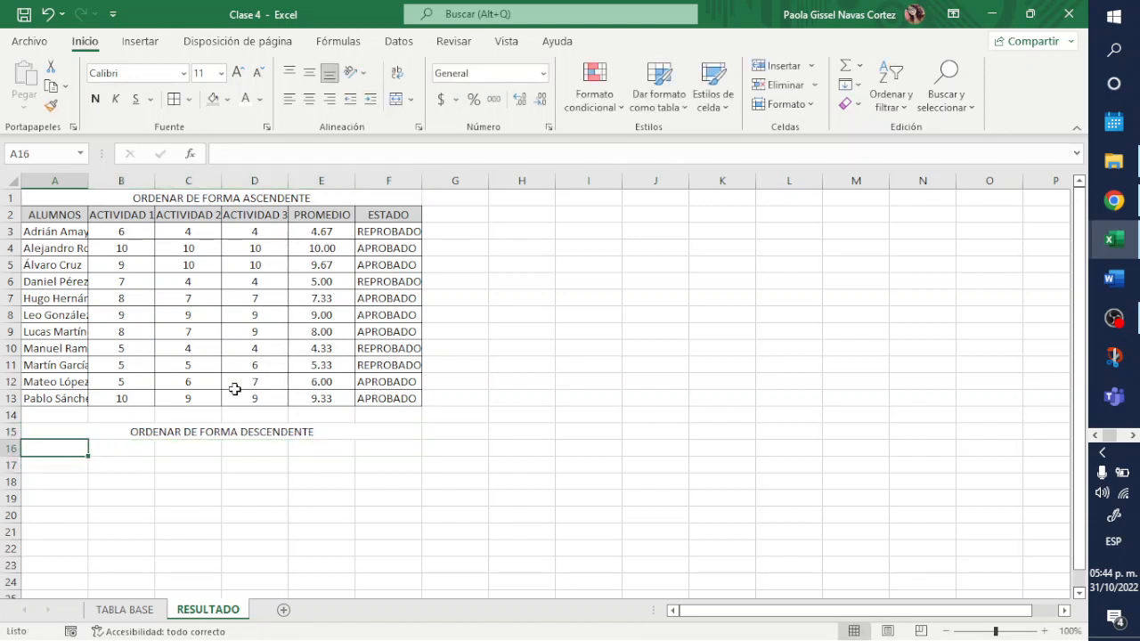
- Copy the Z-to-A sorted table from TABLA BASE into RESULTADO at A16 and autofit column A to the names
left_click(124, 609)
key("ctrl+c")
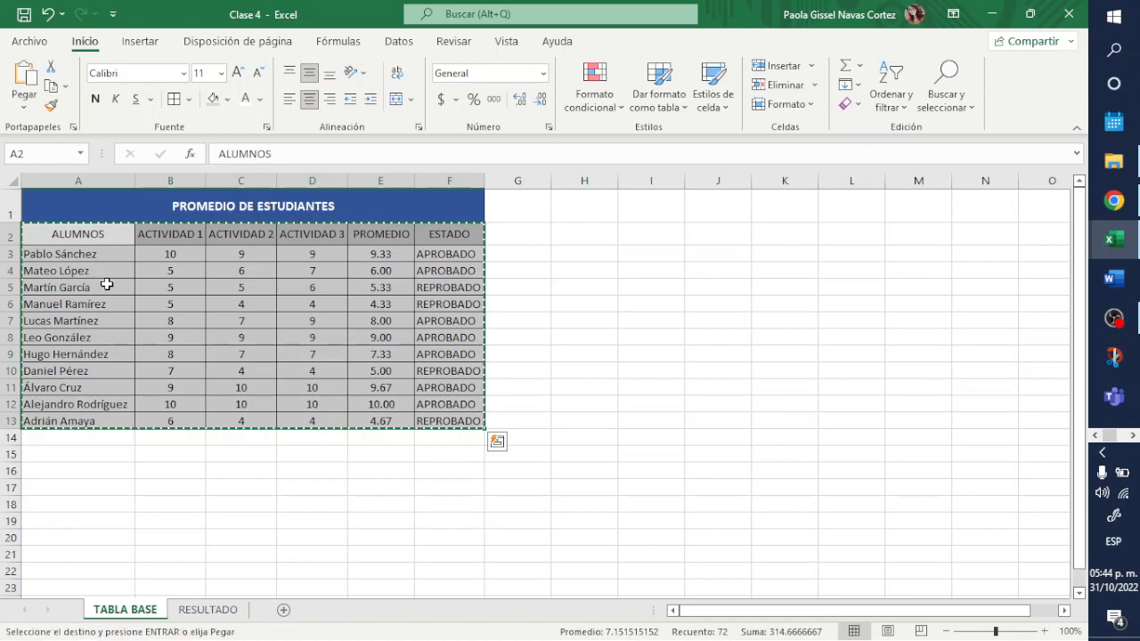
left_click(208, 609)
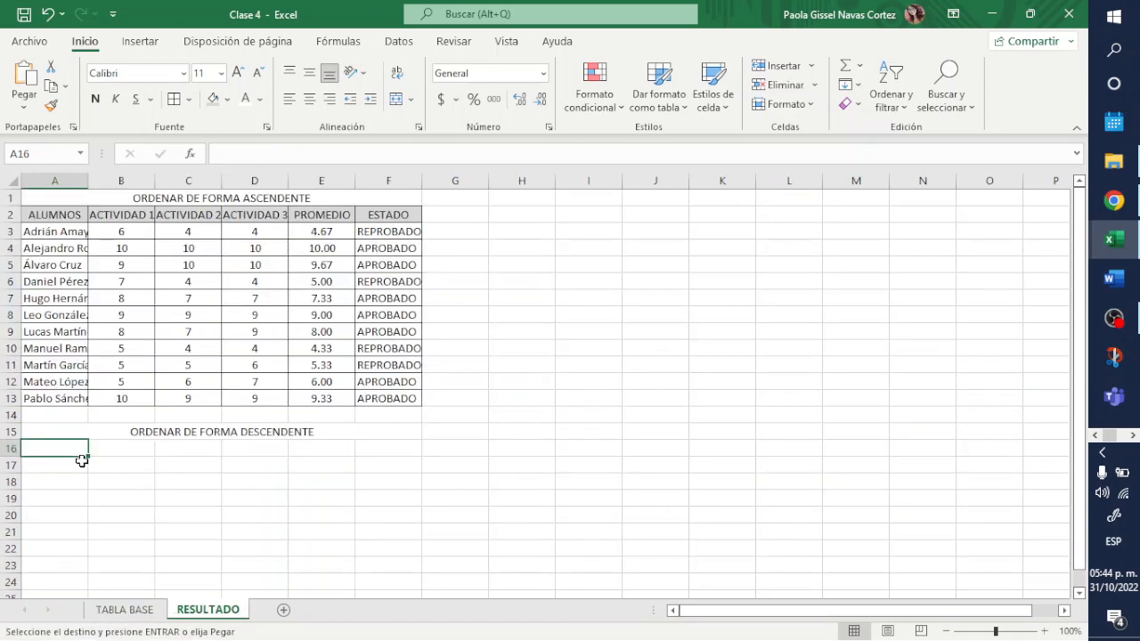
key("Return")
left_click(80, 181)
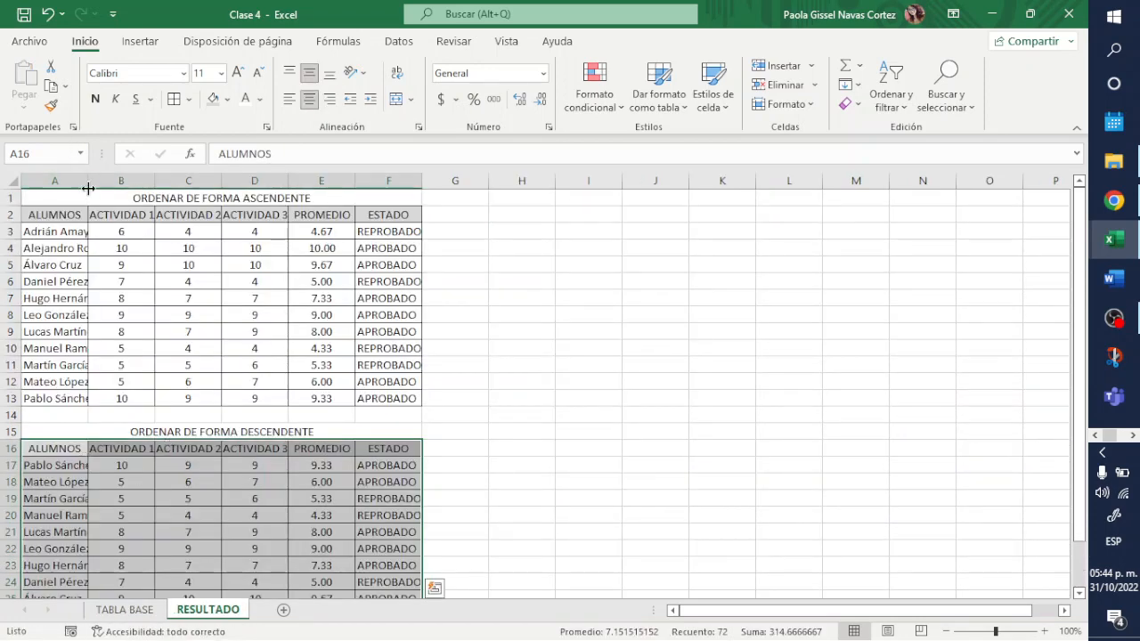
double_click(87, 181)
- Fill both merged title rows, A1 and A15, on the RESULTADO sheet with standard red
left_click(128, 200)
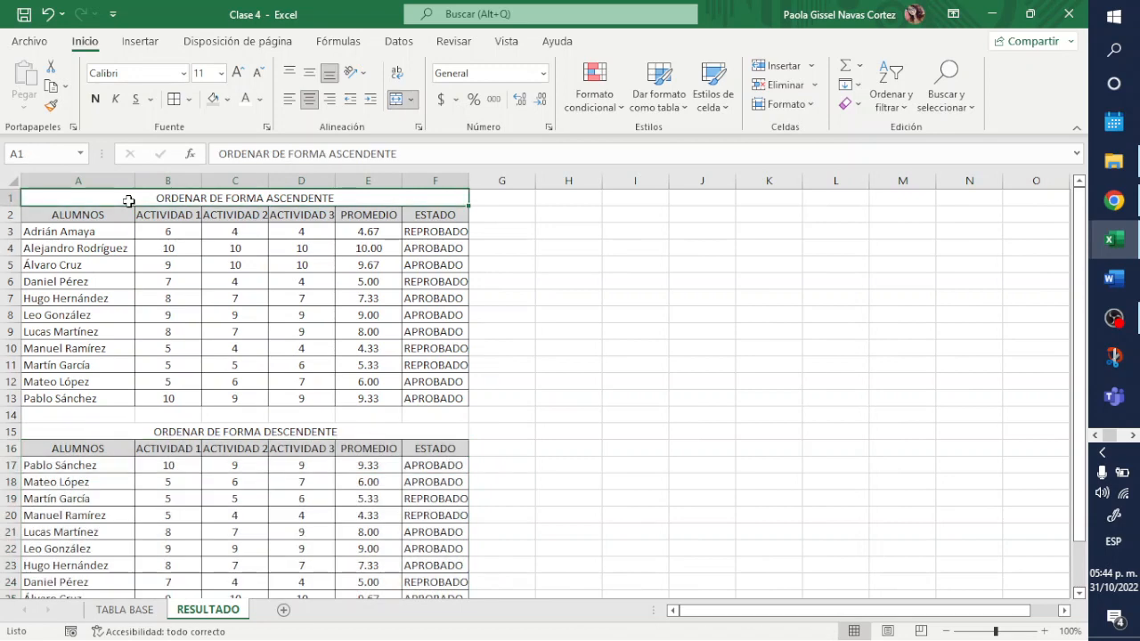
left_click(207, 433, "ctrl")
left_click(227, 99)
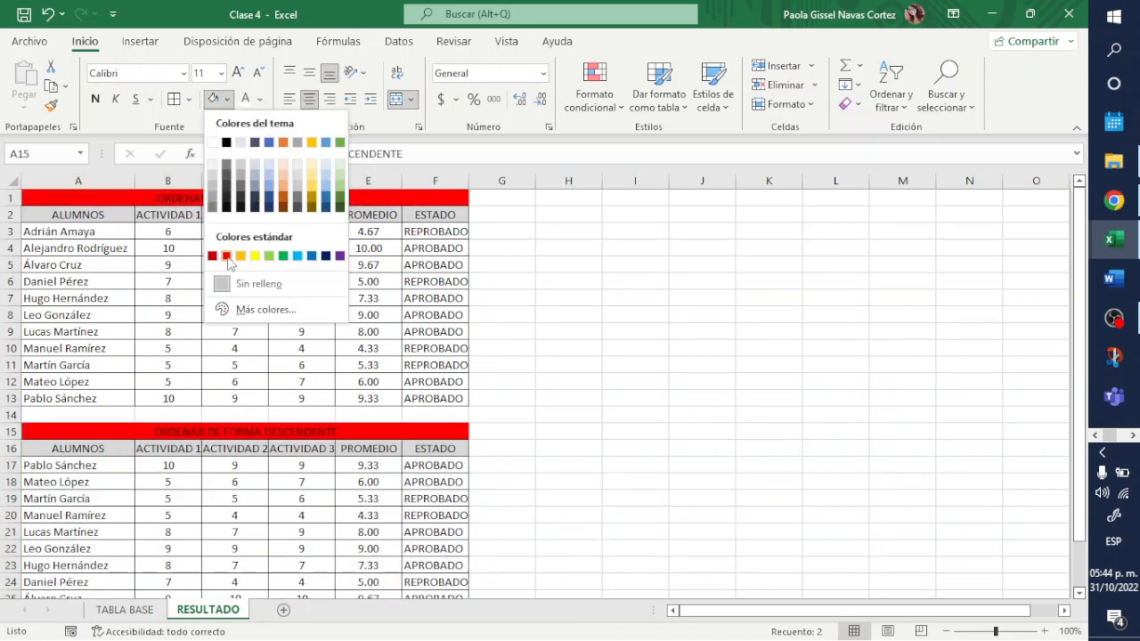
left_click(226, 256)
left_click(635, 431)
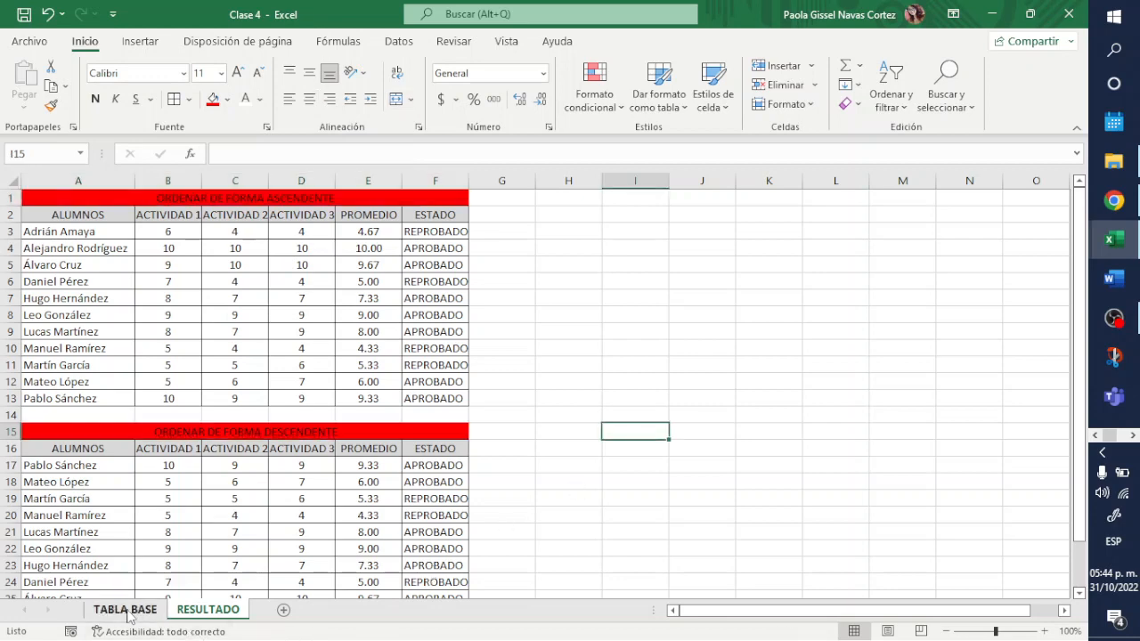
- Sort the TABLA BASE student table by PROMEDIO from largest to smallest and check the first student's row
left_click(124, 610)
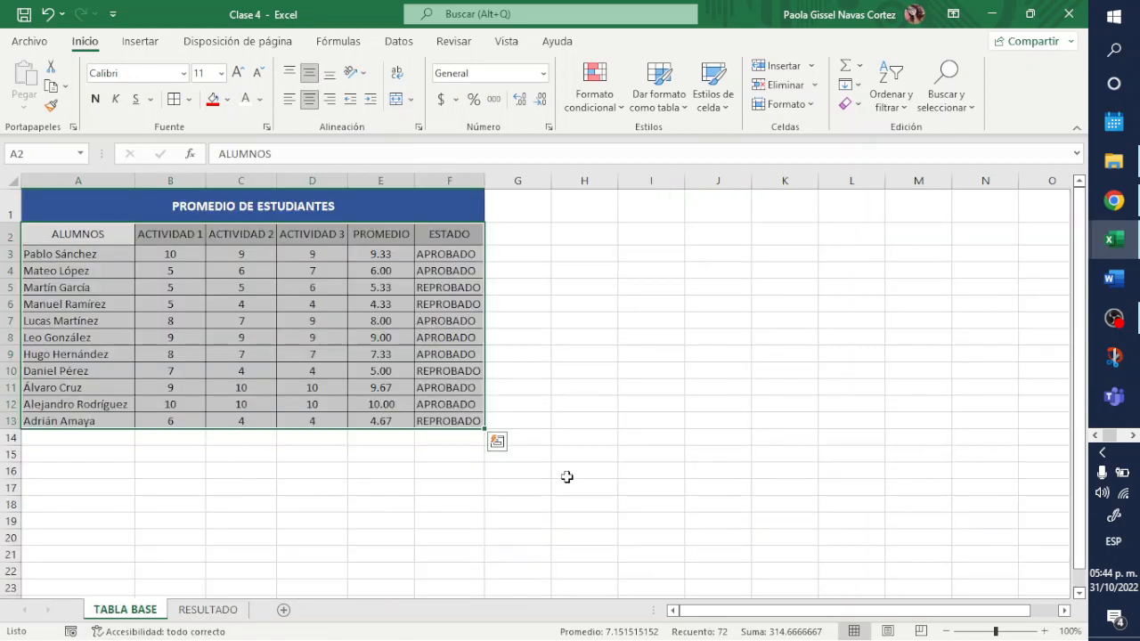
left_click(566, 476)
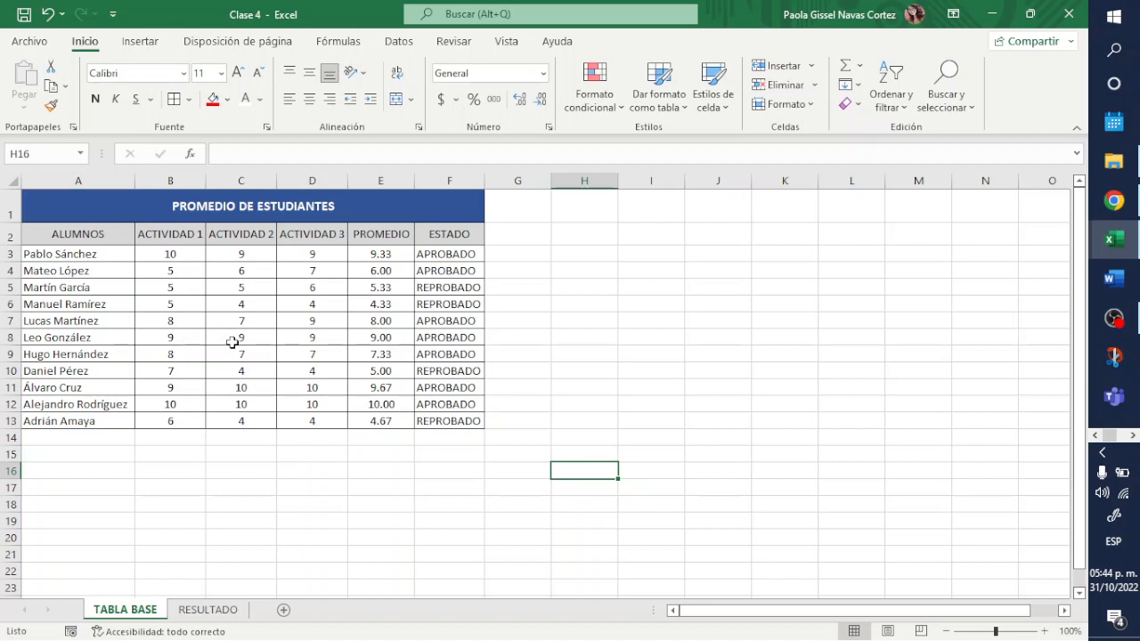
left_click(378, 258)
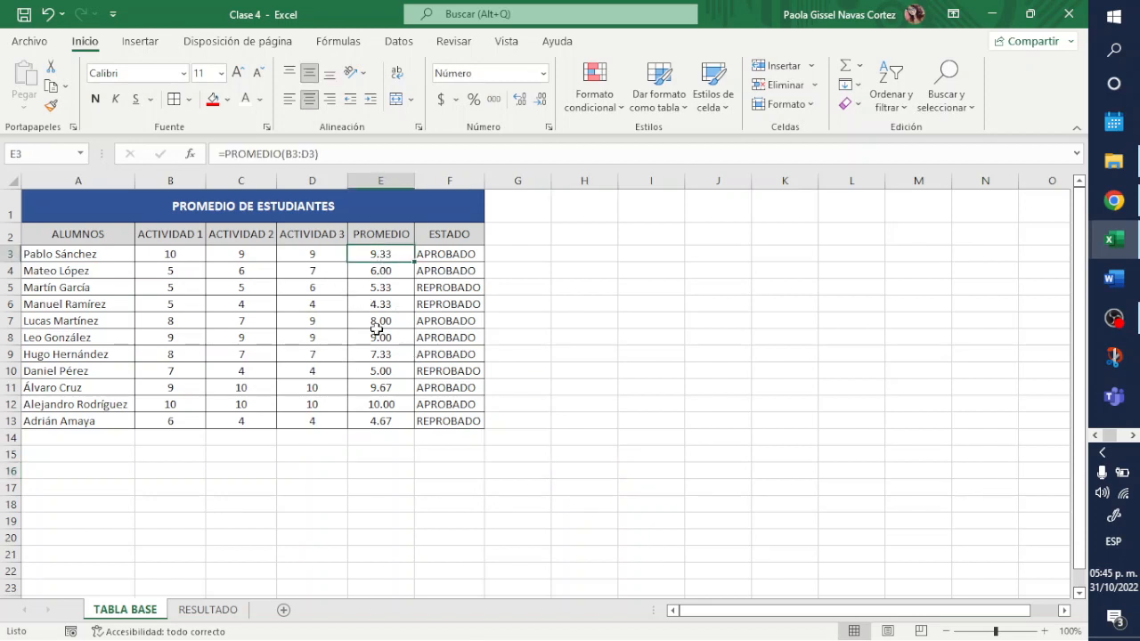
left_click(374, 307)
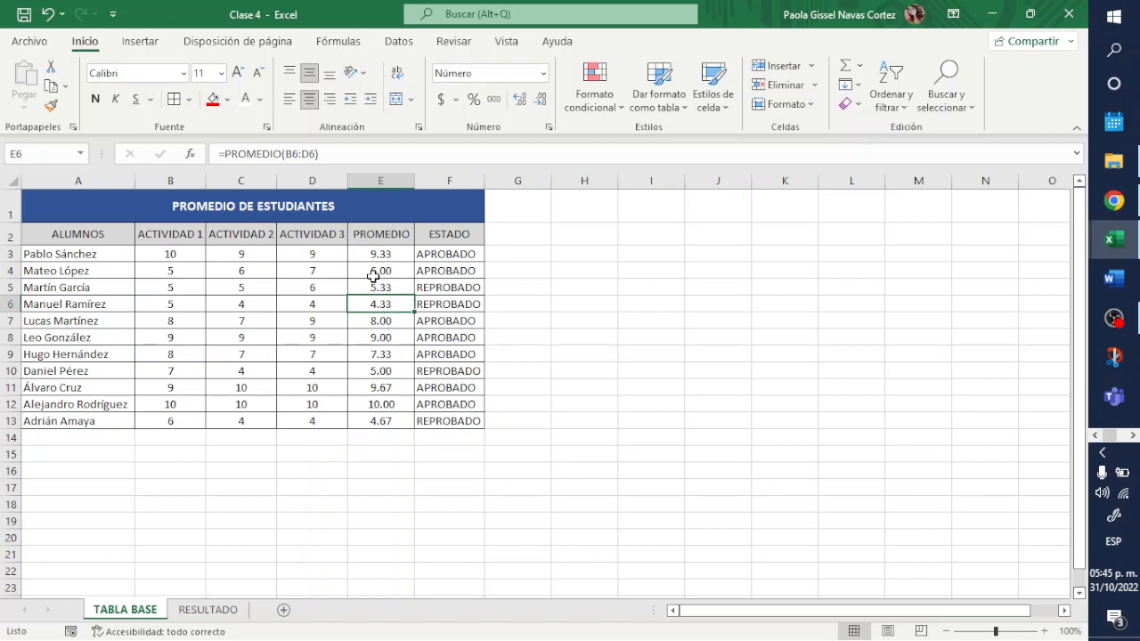
left_click(906, 105)
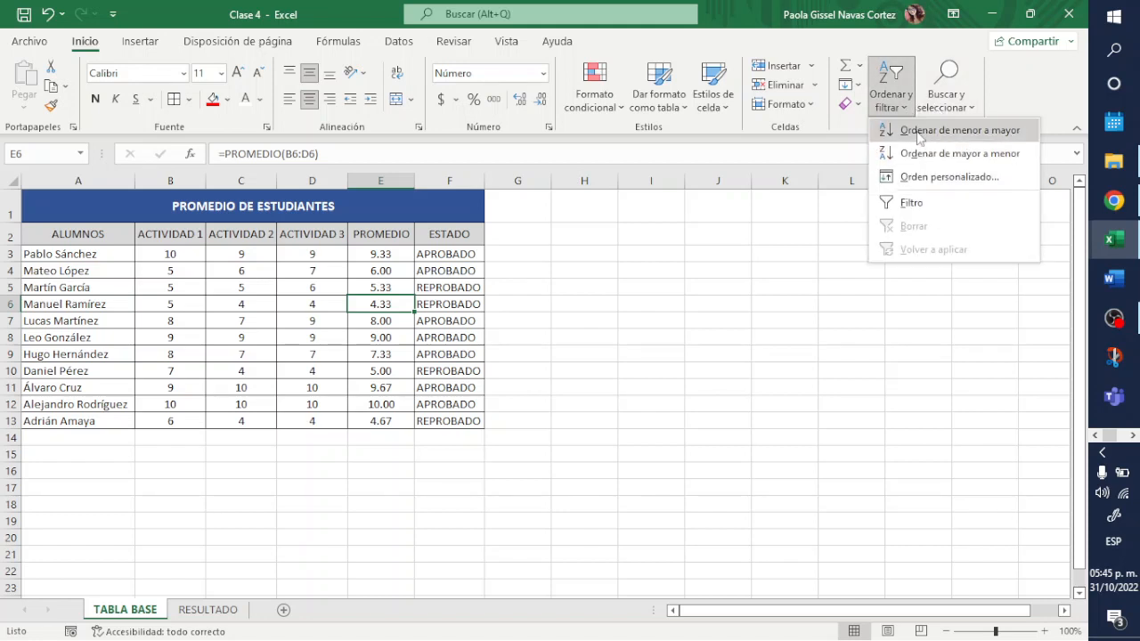
left_click(1004, 154)
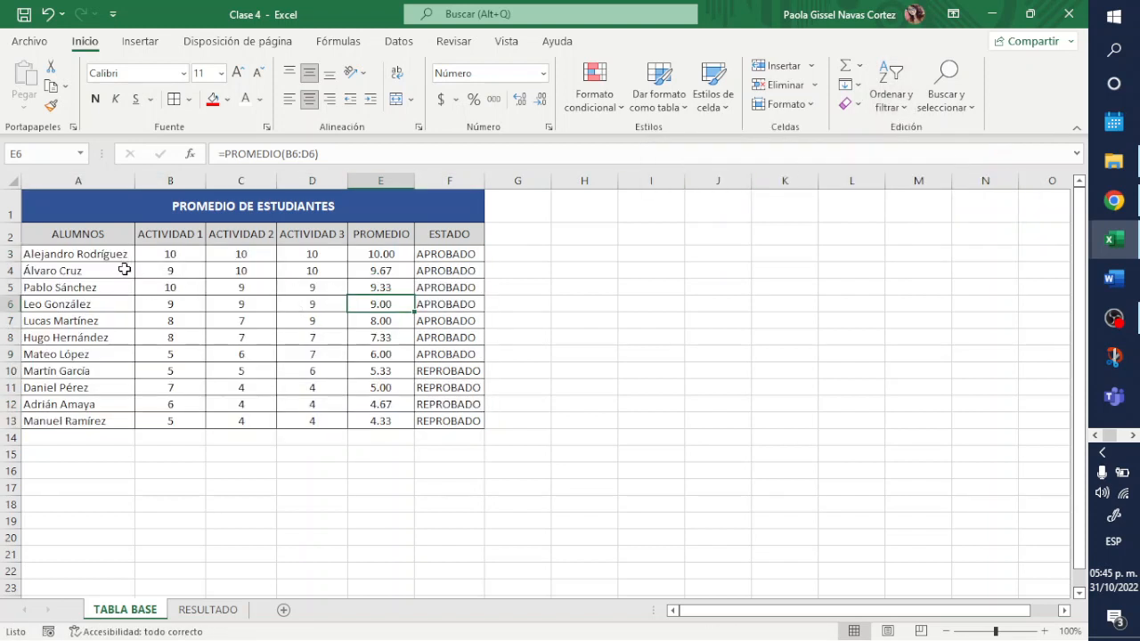
left_click_drag(107, 254, 459, 254)
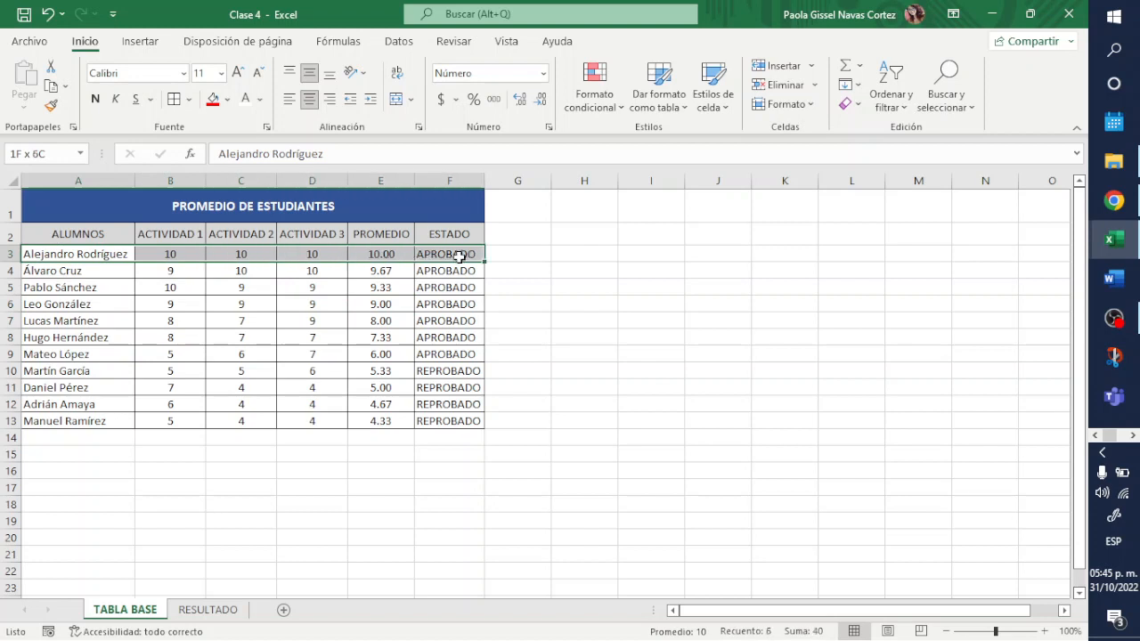
- Fill the first student's row, A3:F3, with standard yellow in the PROMEDIO DE ESTUDIANTES table
left_click(227, 99)
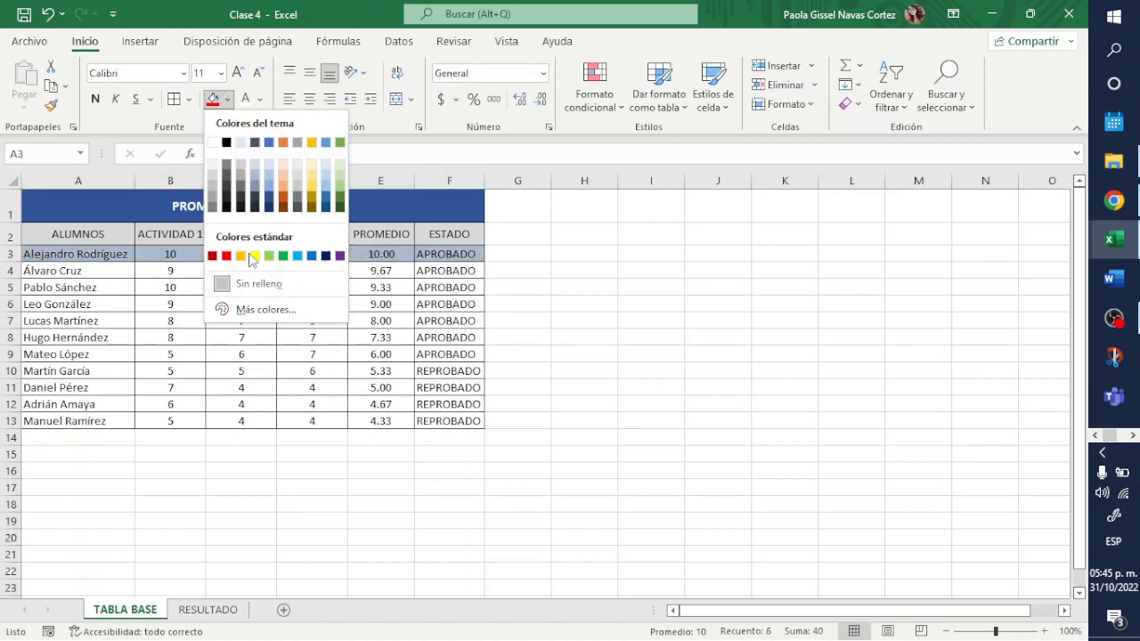
left_click(255, 256)
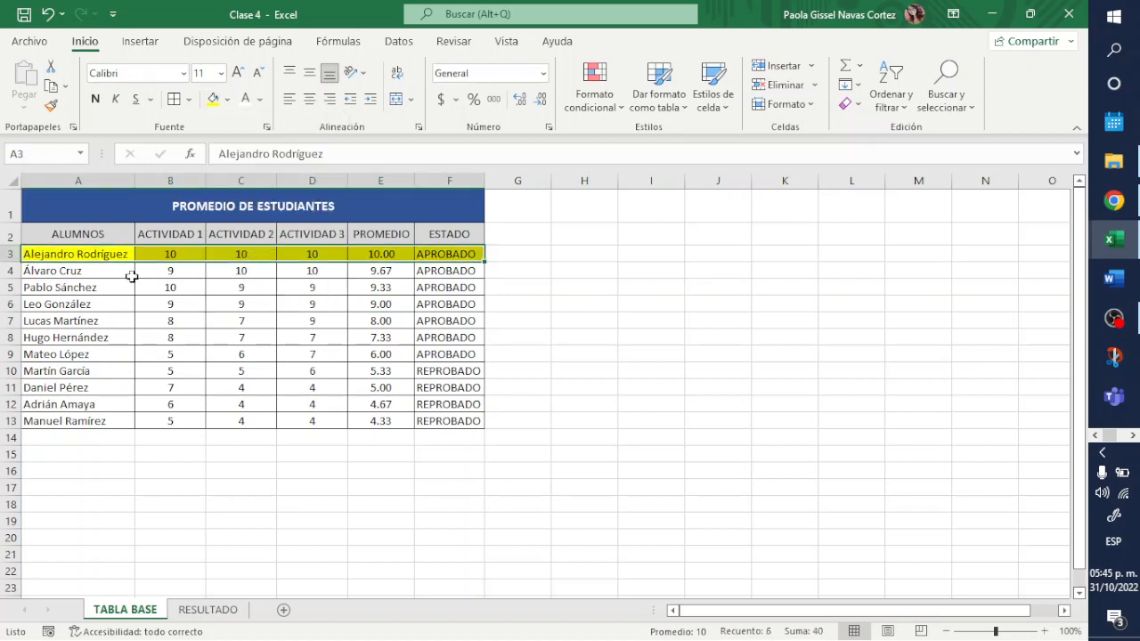
left_click(645, 336)
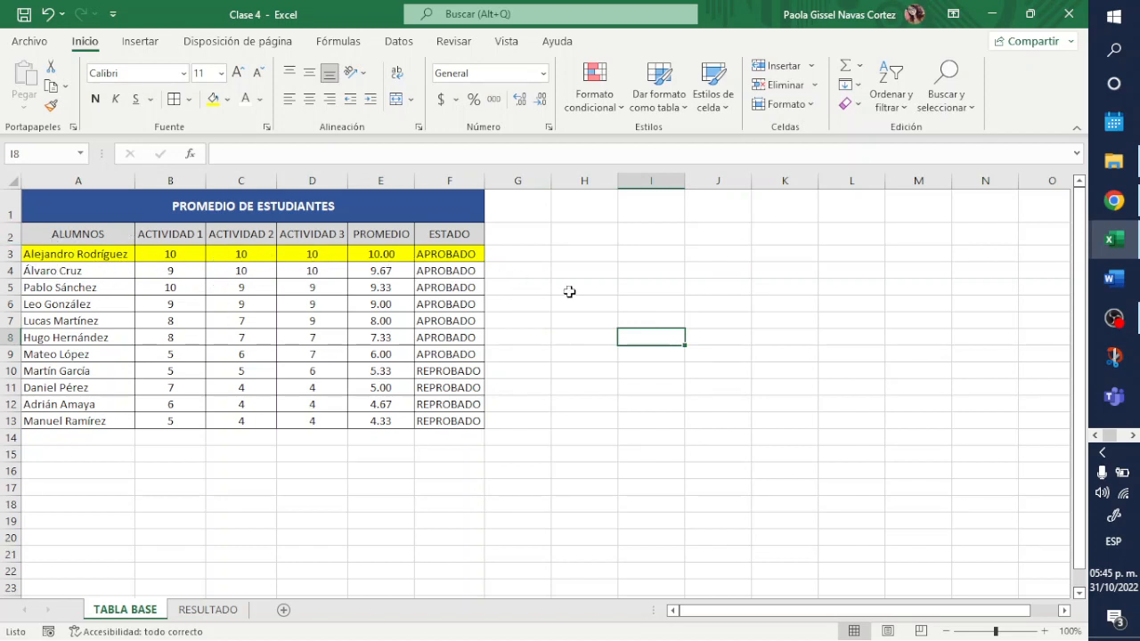
left_click(403, 253)
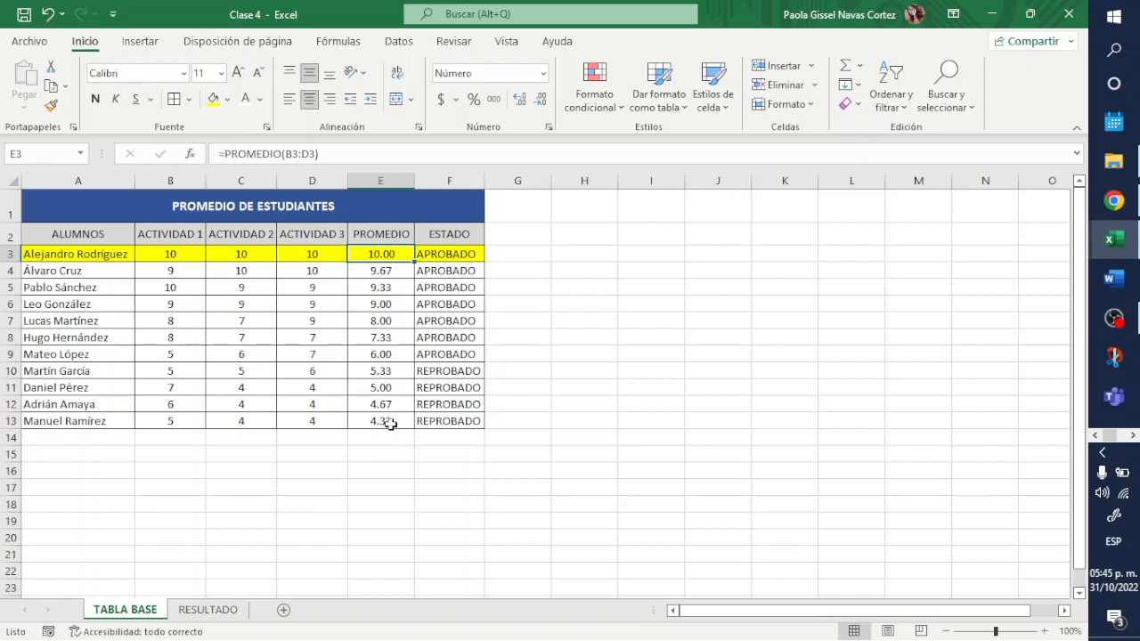
left_click(689, 334)
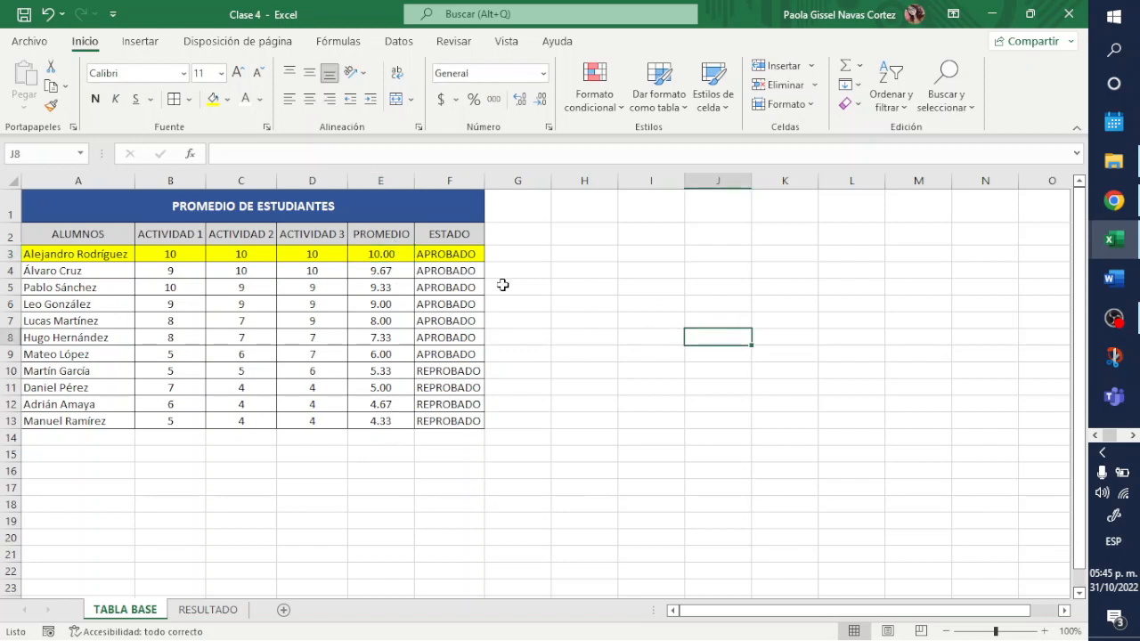
- Copy the student table A2:F13 from TABLA BASE to the RESULTADO sheet, starting at cell A30
left_click_drag(61, 228, 449, 423)
key("ctrl+c")
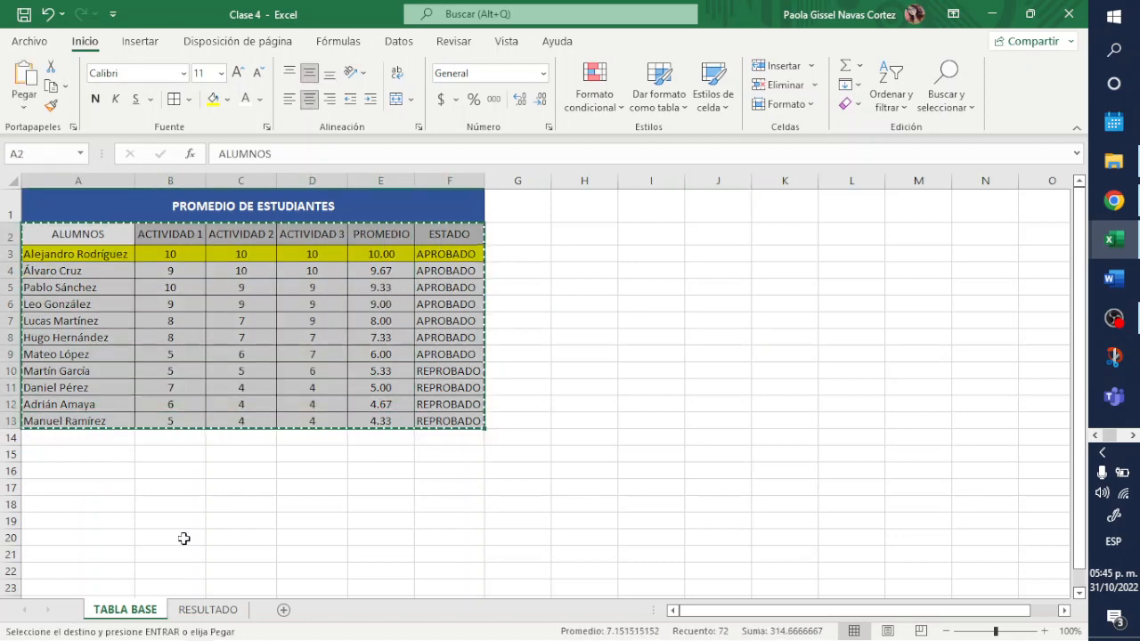
left_click(205, 612)
scroll(94, 493, "down", 3)
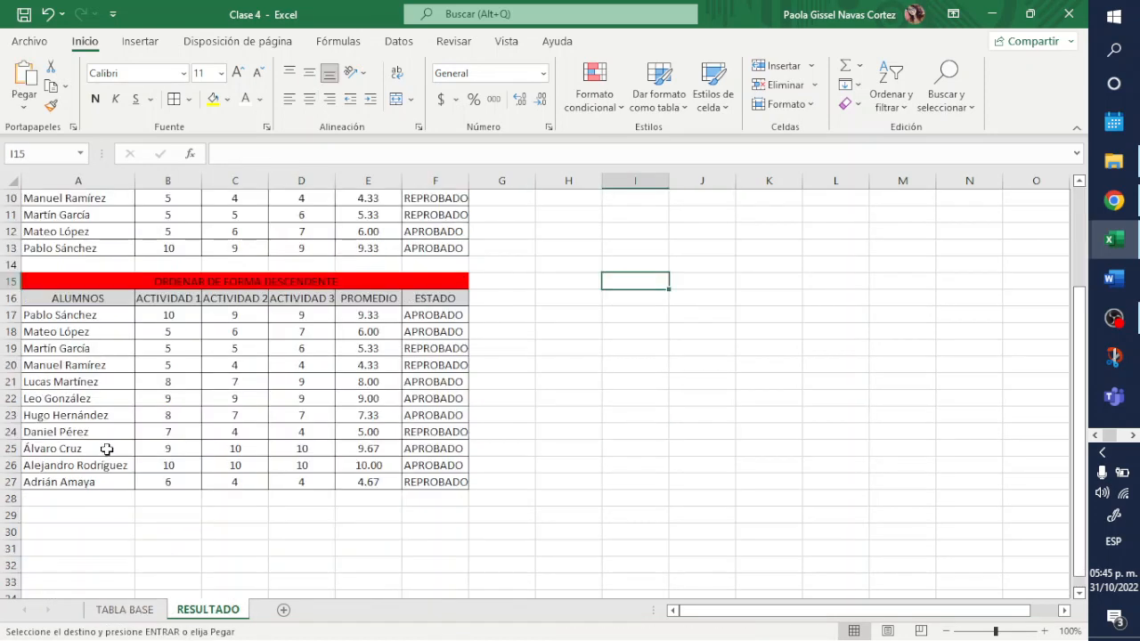
left_click(55, 534)
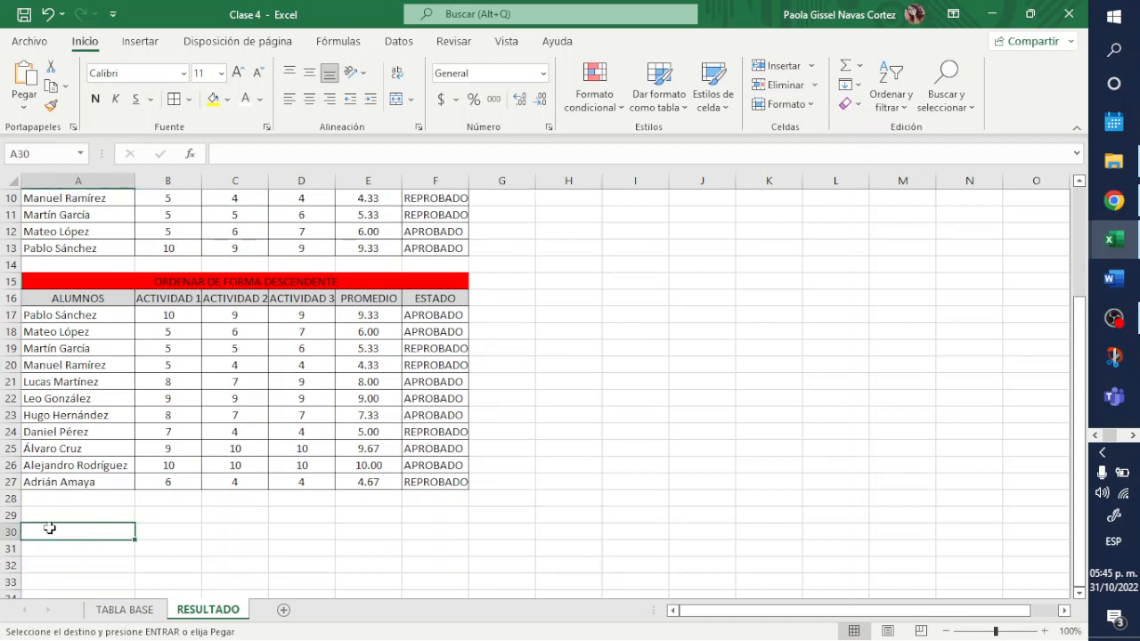
key("ctrl+v")
- Merge and center A29:F29 above the pasted table and enter the title "ORDENAR POR PROMEDIO DE MAYOR A MENOR"
left_click_drag(56, 512, 448, 514)
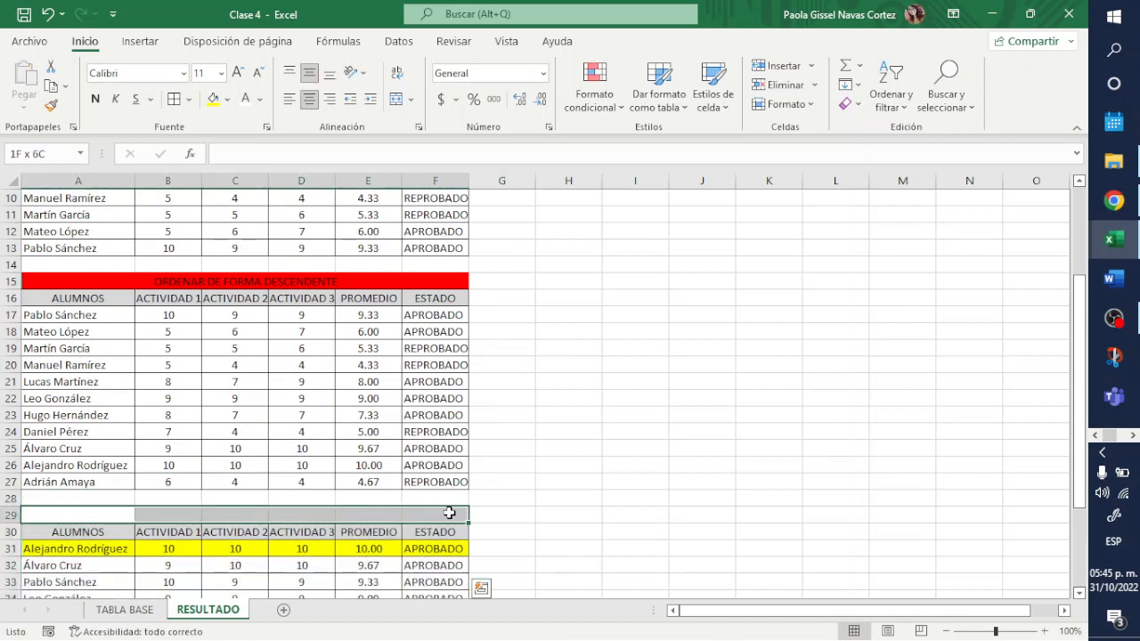
left_click(392, 104)
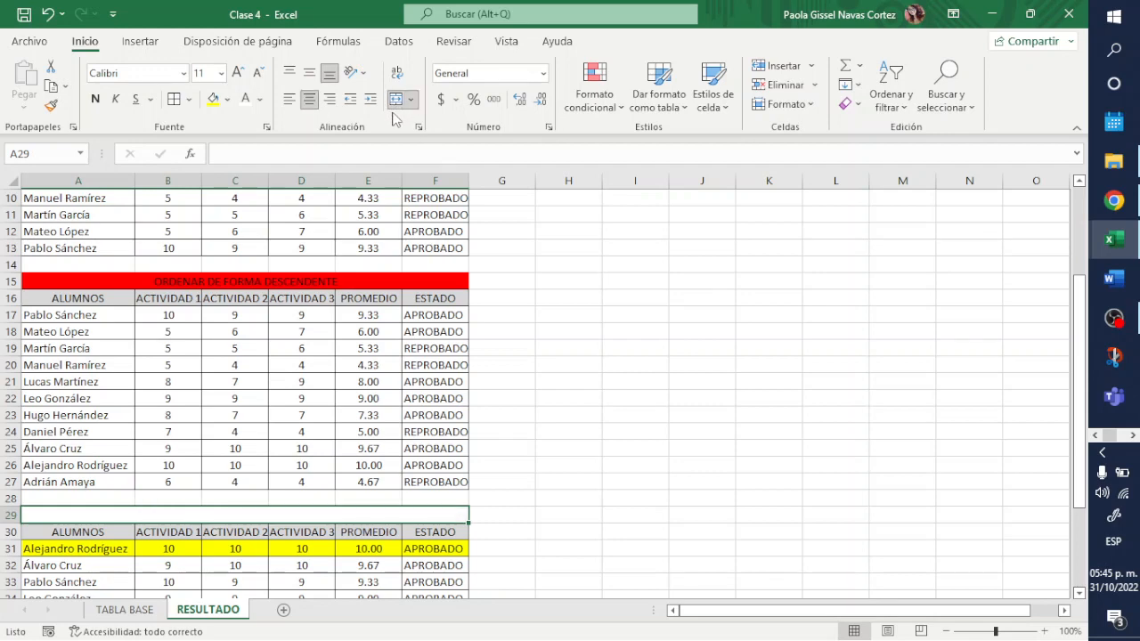
type("ORDENAR POR ")
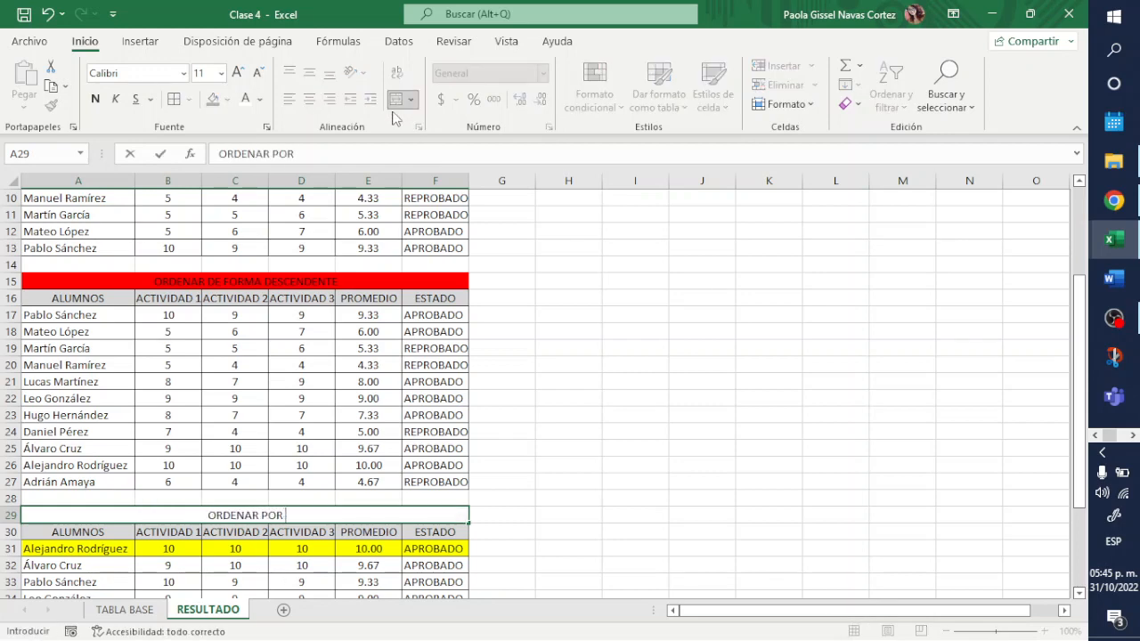
type("PROMEDIO DE")
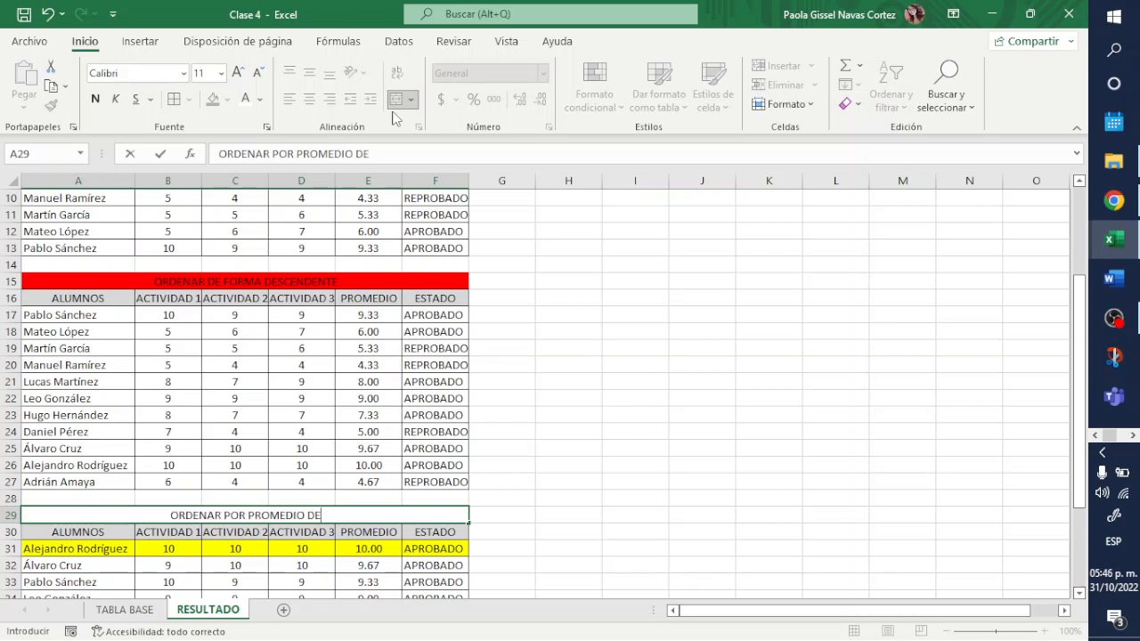
type(" MAYOR A ME ")
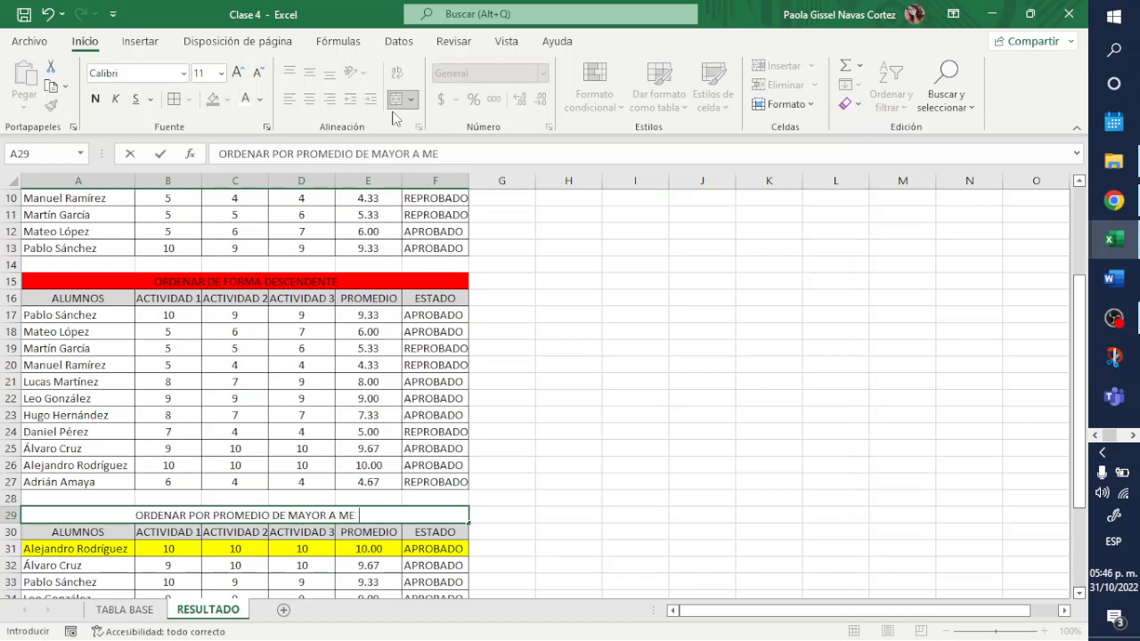
type("NOR")
key("Return")
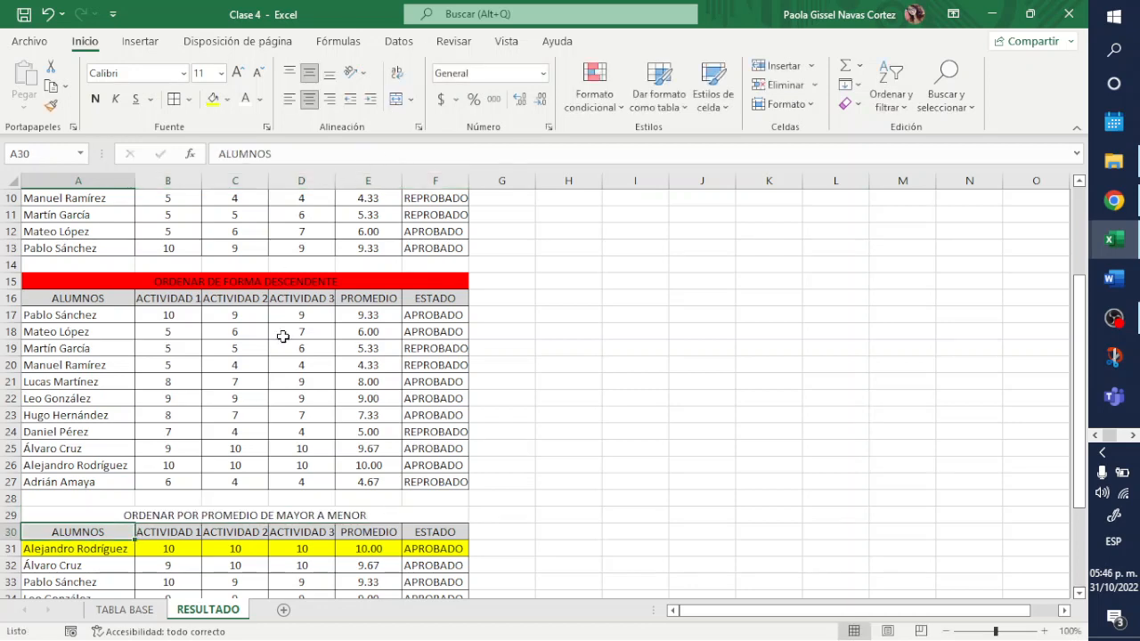
- Fill the merged title cell in row 29 with standard red
left_click(339, 516)
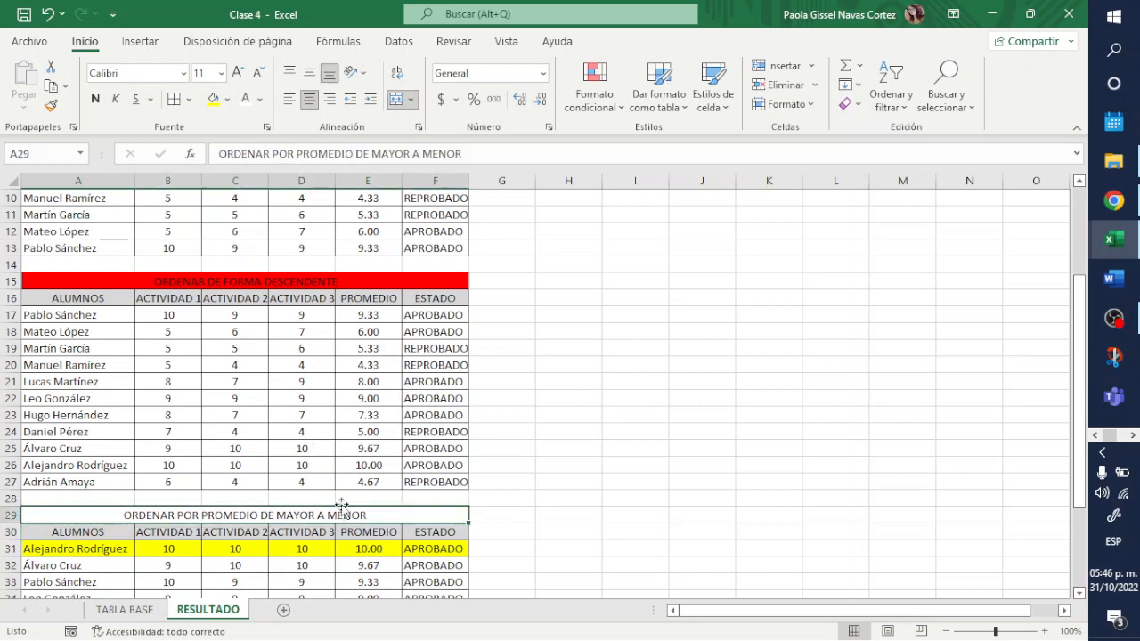
left_click(227, 99)
left_click(226, 256)
scroll(351, 462, "down", 2)
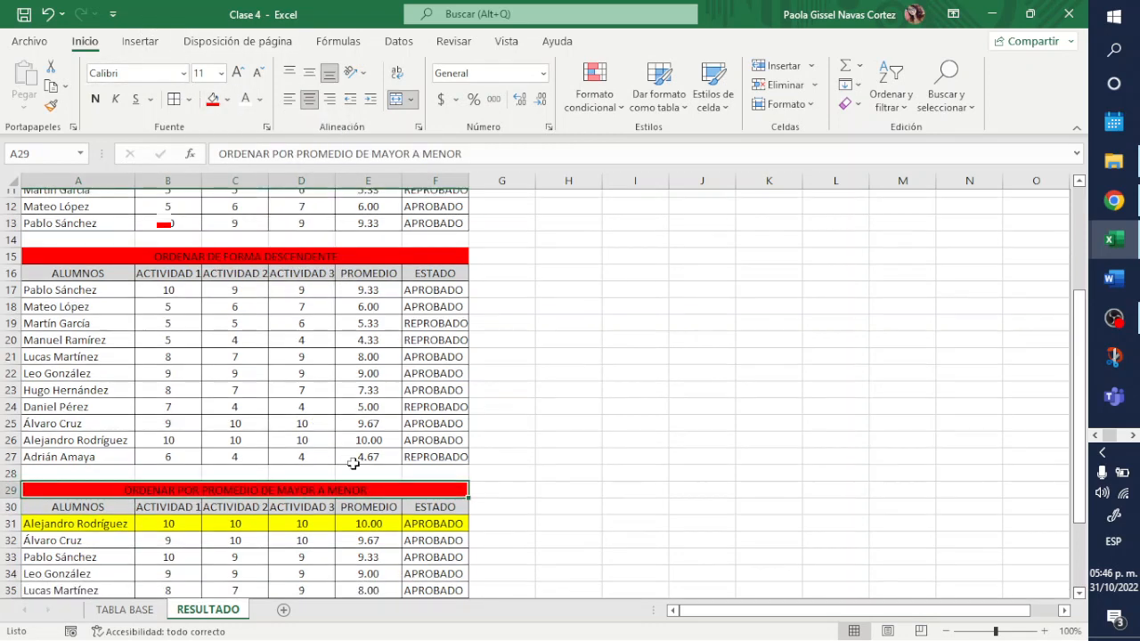
scroll(168, 466, "up", 3)
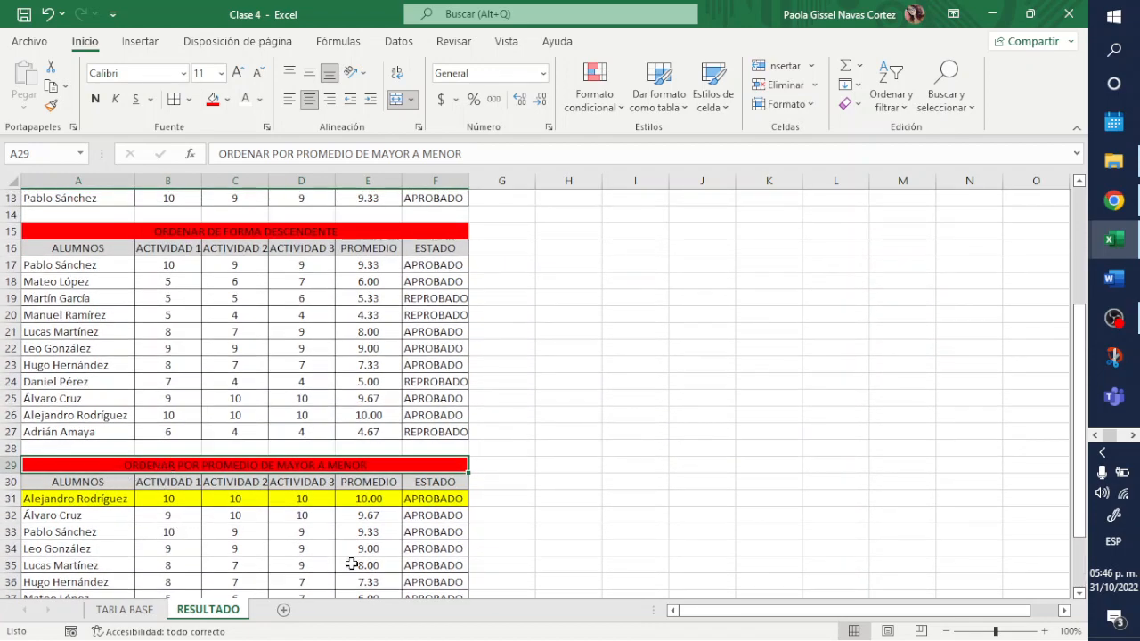
- Sort the student table on the TABLA BASE sheet by PROMEDIO from smallest to largest
left_click(121, 611)
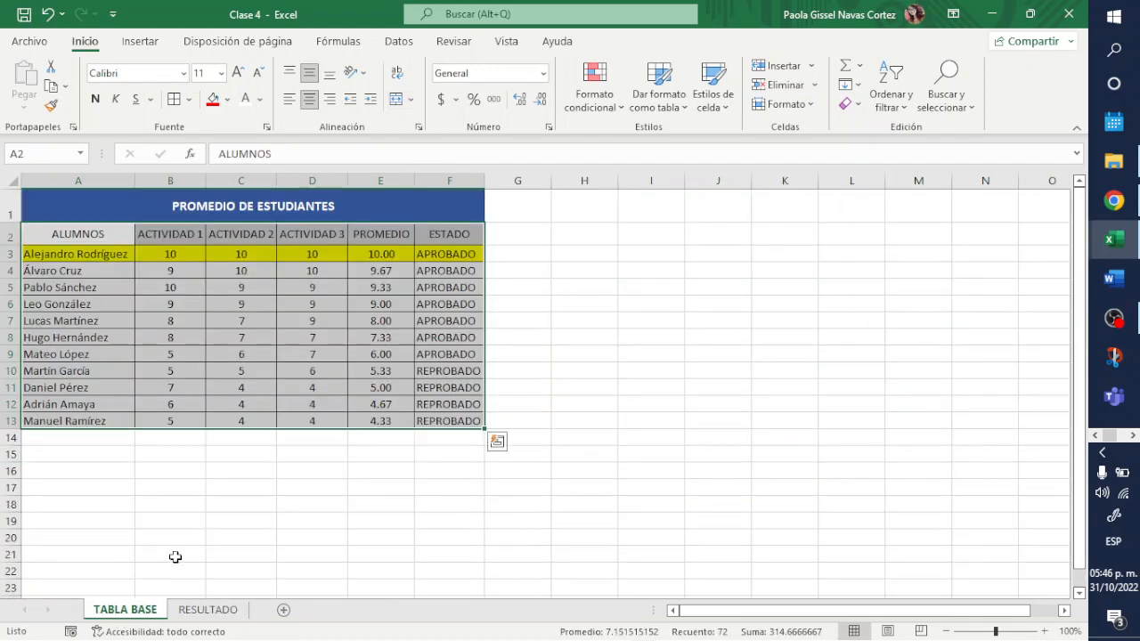
left_click(413, 514)
left_click(399, 319)
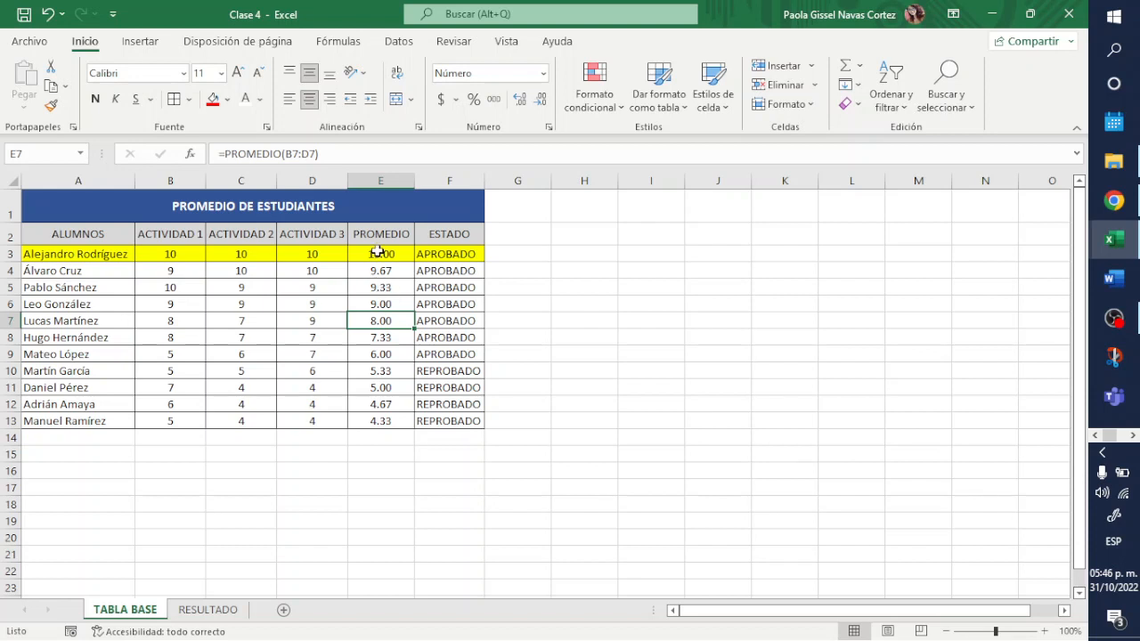
left_click(891, 96)
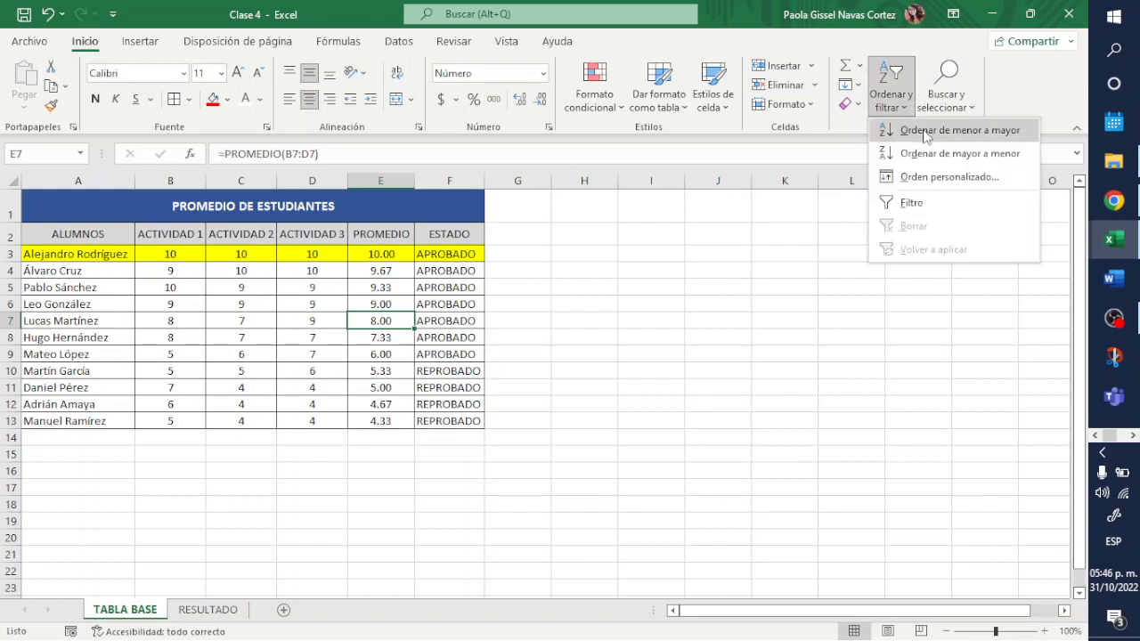
left_click(966, 131)
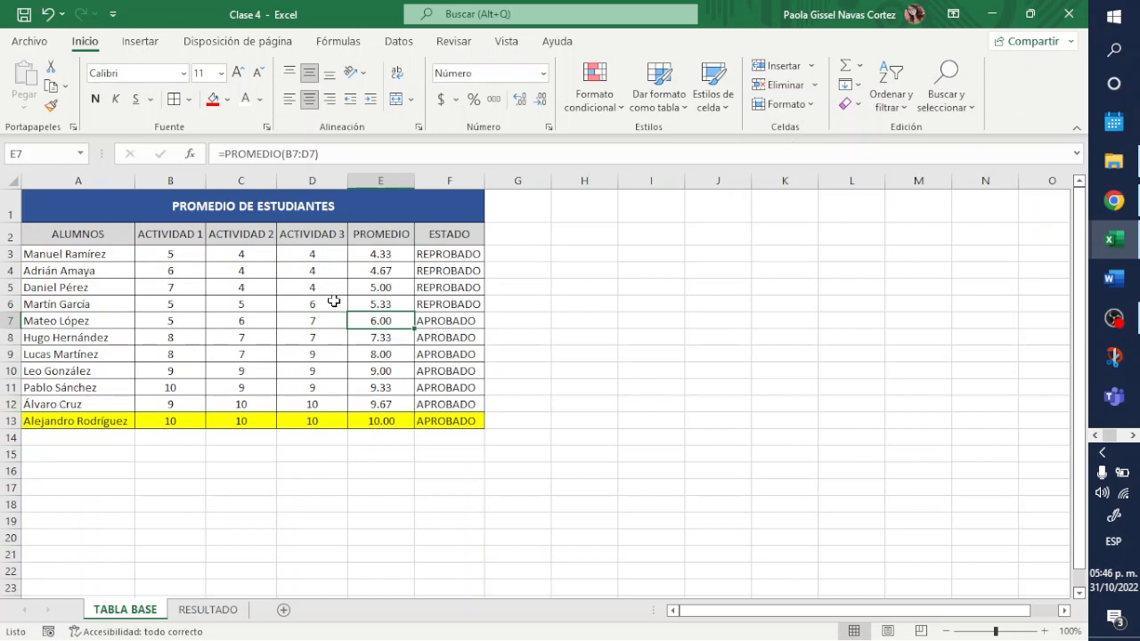
- Copy the ascending-sorted table A2:F13 from TABLA BASE to the RESULTADO sheet at cell A44
left_click_drag(71, 235, 427, 425)
key("ctrl+c")
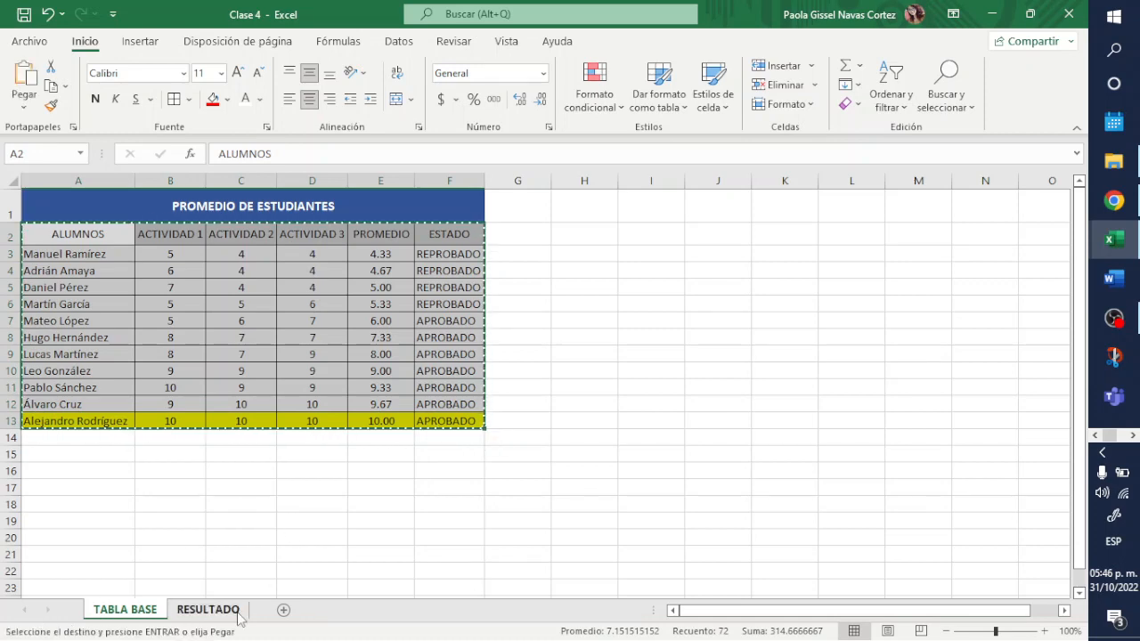
left_click(209, 609)
scroll(114, 547, "down", 2)
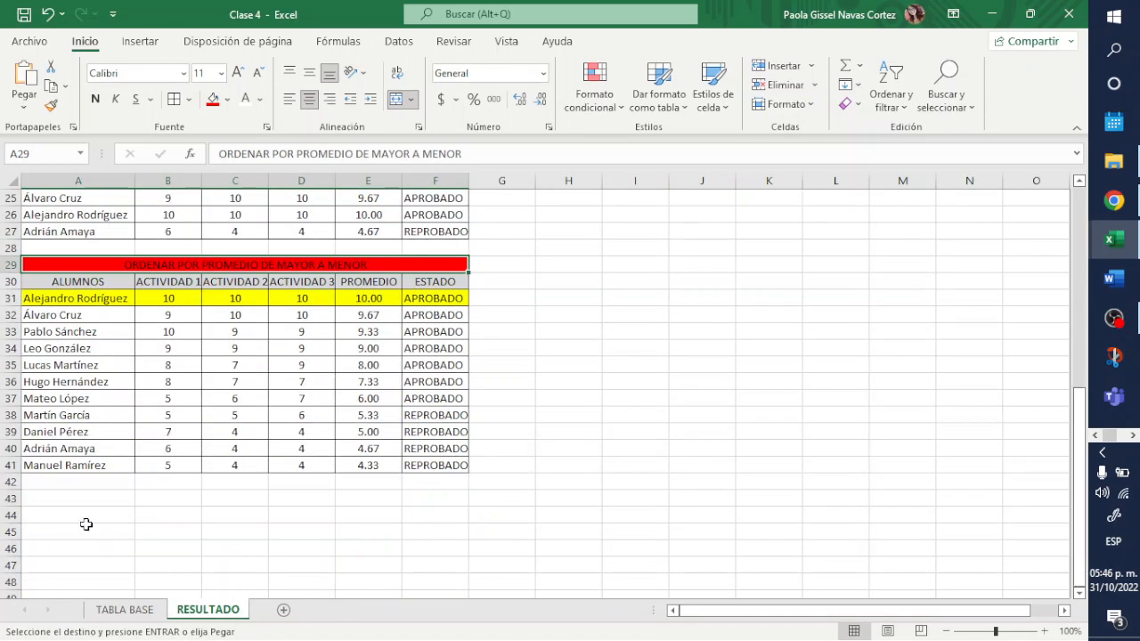
left_click(70, 513)
key("Return")
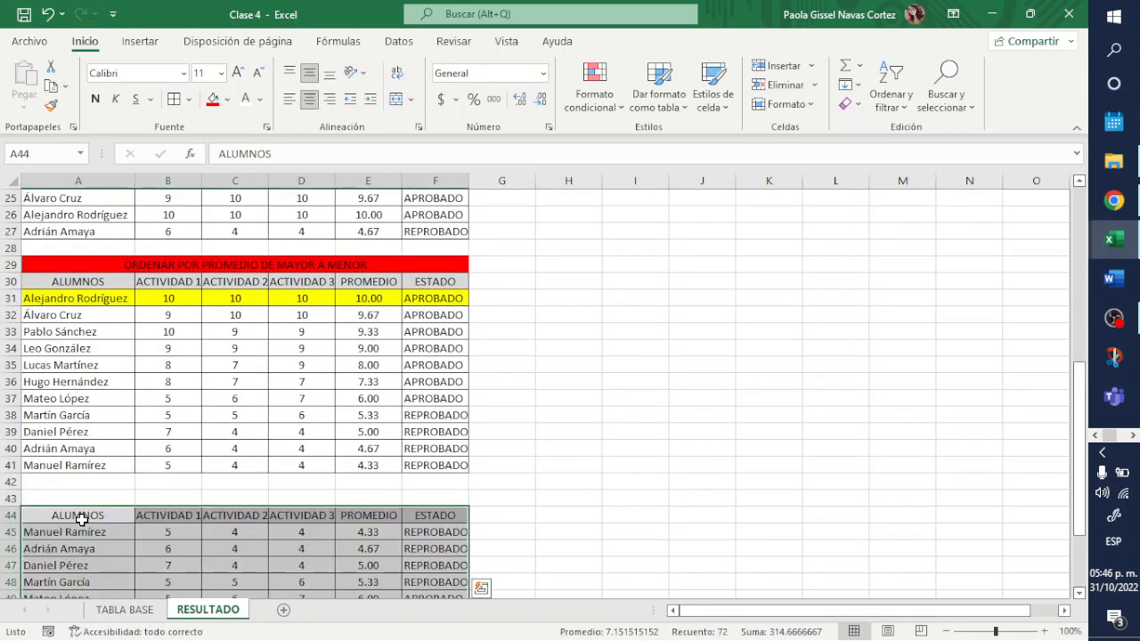
- Merge and center A43:F43 above the newly pasted table and fill it with red
left_click_drag(70, 502, 467, 498)
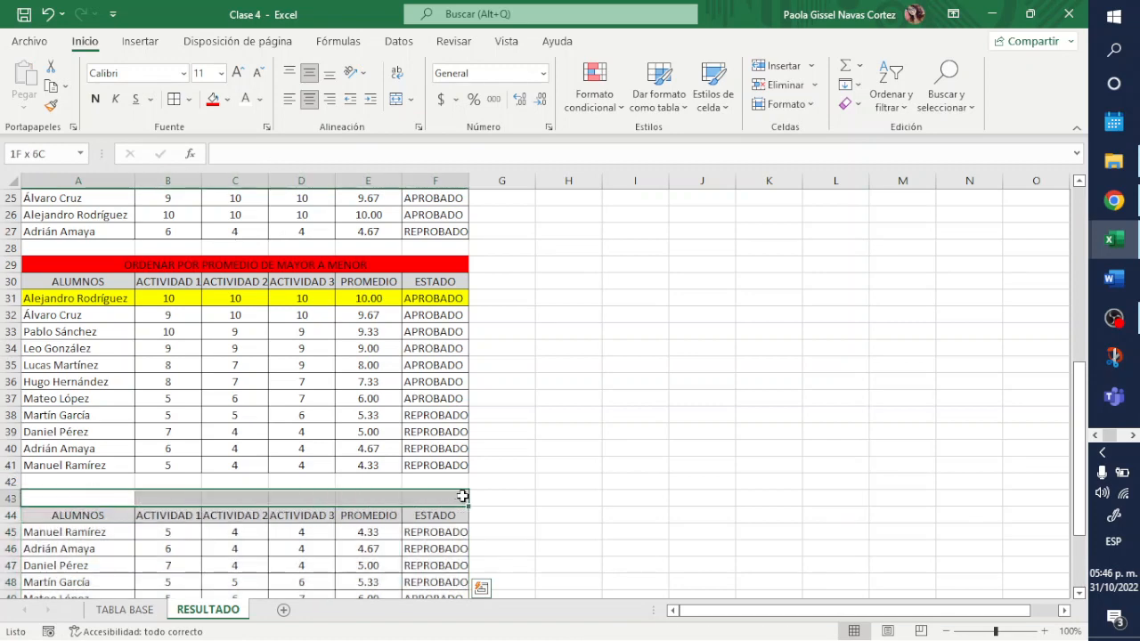
left_click(395, 99)
left_click(212, 99)
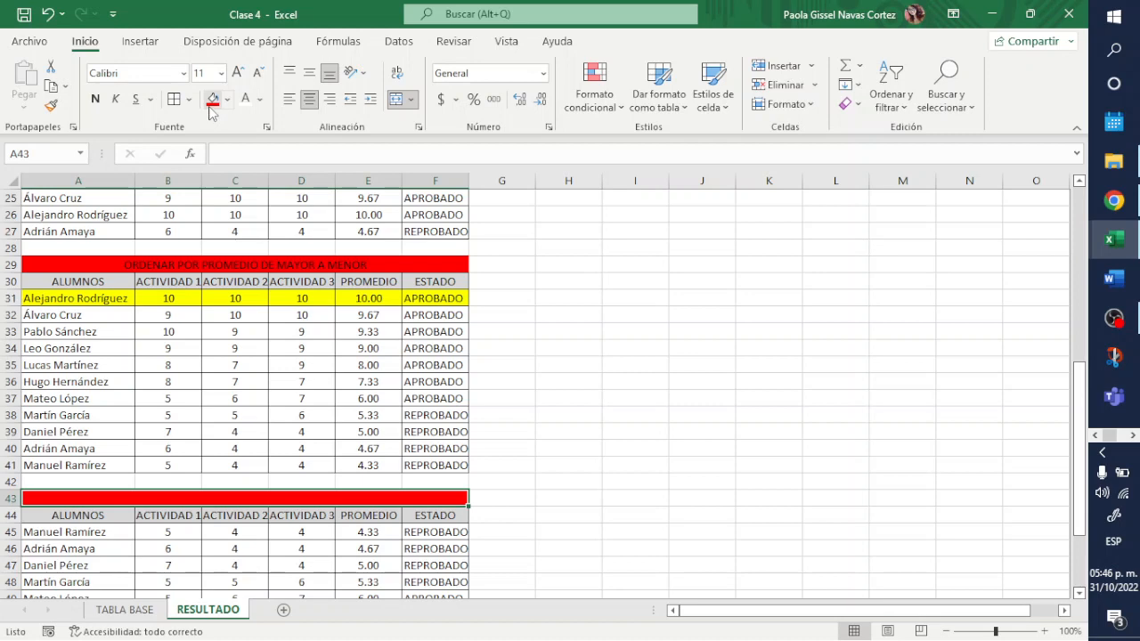
- Enter the title "ORDENAR POR PROMEDIO DE MENOR A MAYOR" in the merged red cell of row 43
type("ORDENAR")
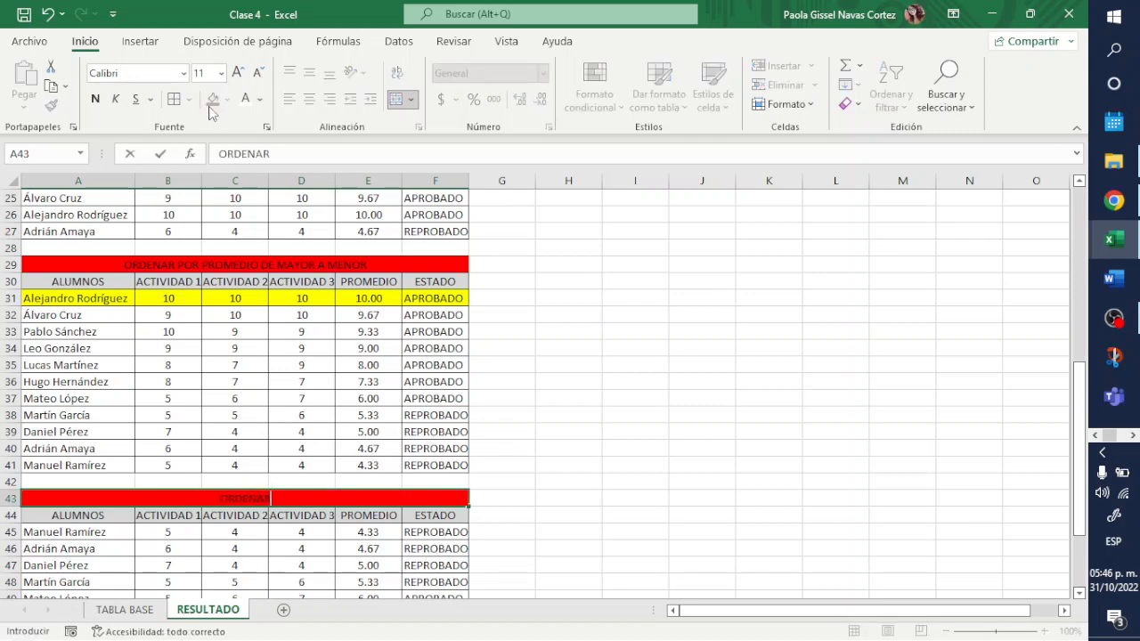
type(" POR PROMEDIO D")
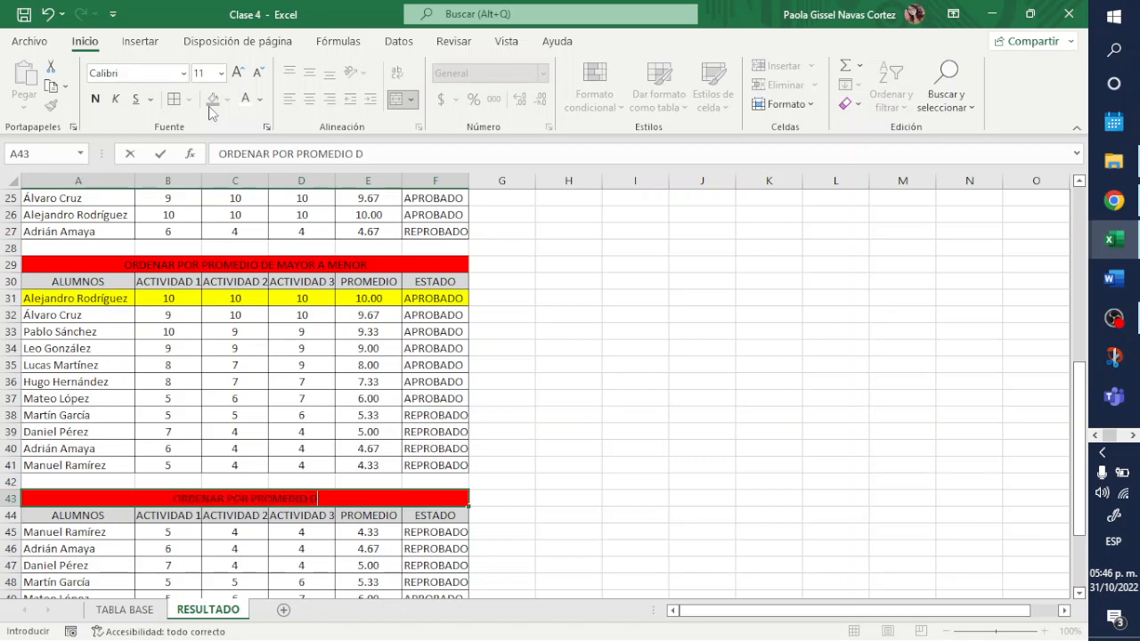
type("E MENOR A MA")
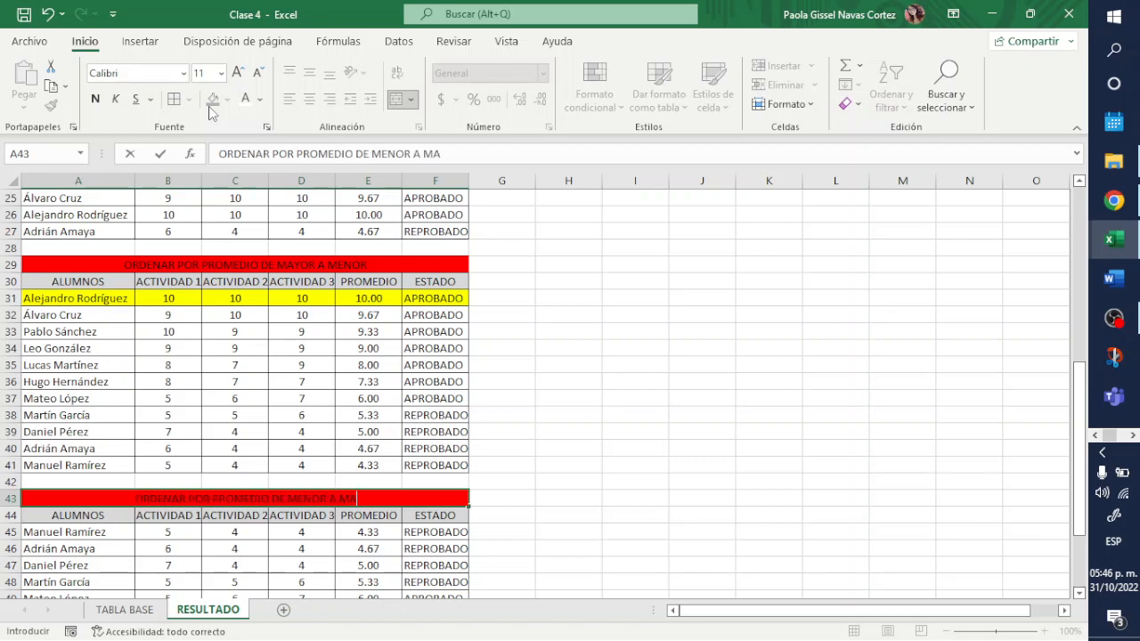
type("YOR")
key("Return")
scroll(307, 459, "down", 3)
scroll(290, 473, "up", 1)
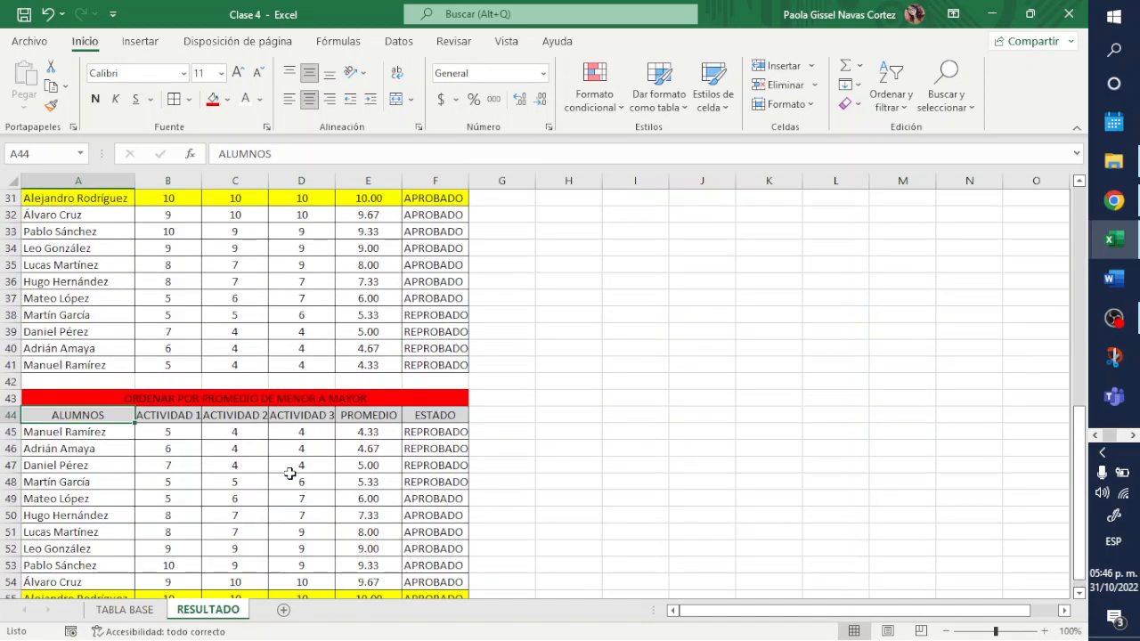
- Return to the TABLA BASE sheet and look over the available sort and filter options
scroll(184, 219, "up", 1)
left_click(133, 610)
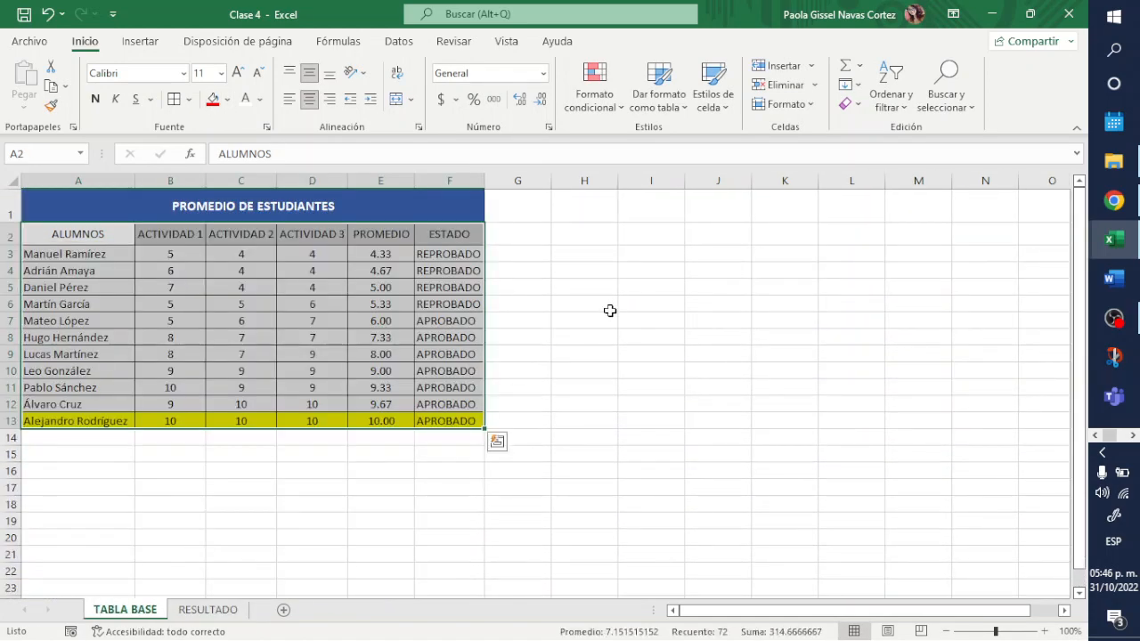
left_click(634, 350)
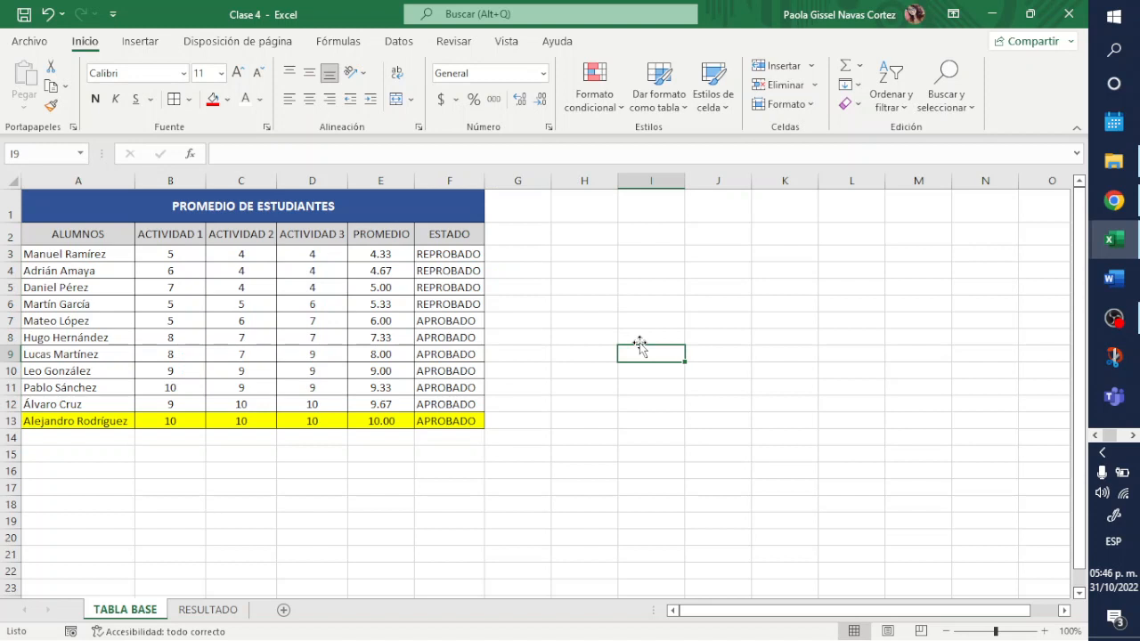
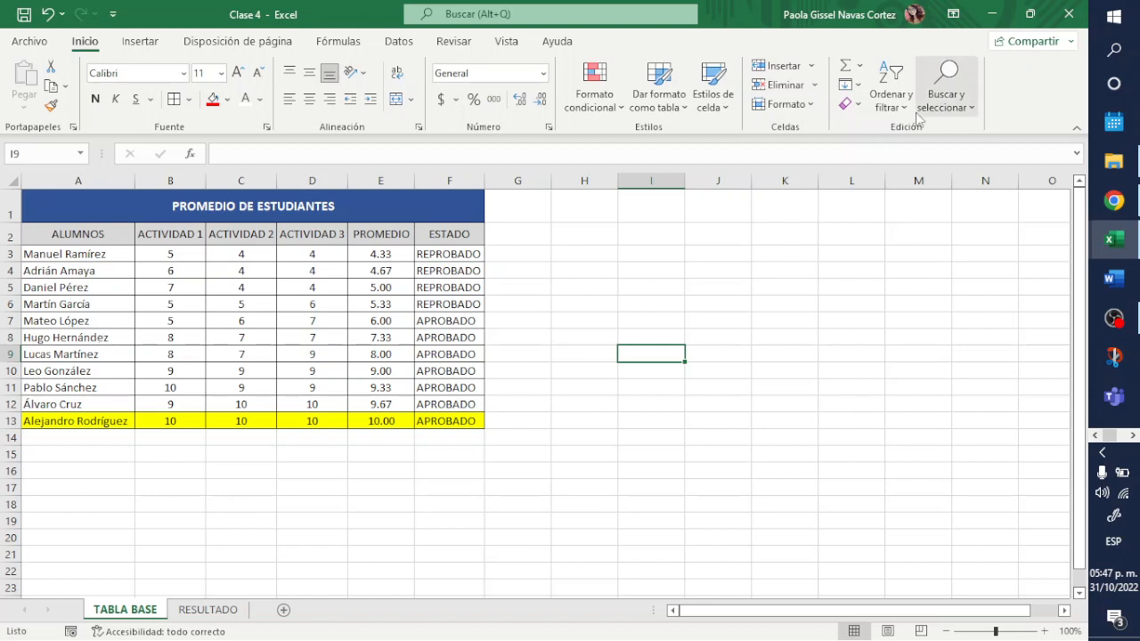
left_click(890, 93)
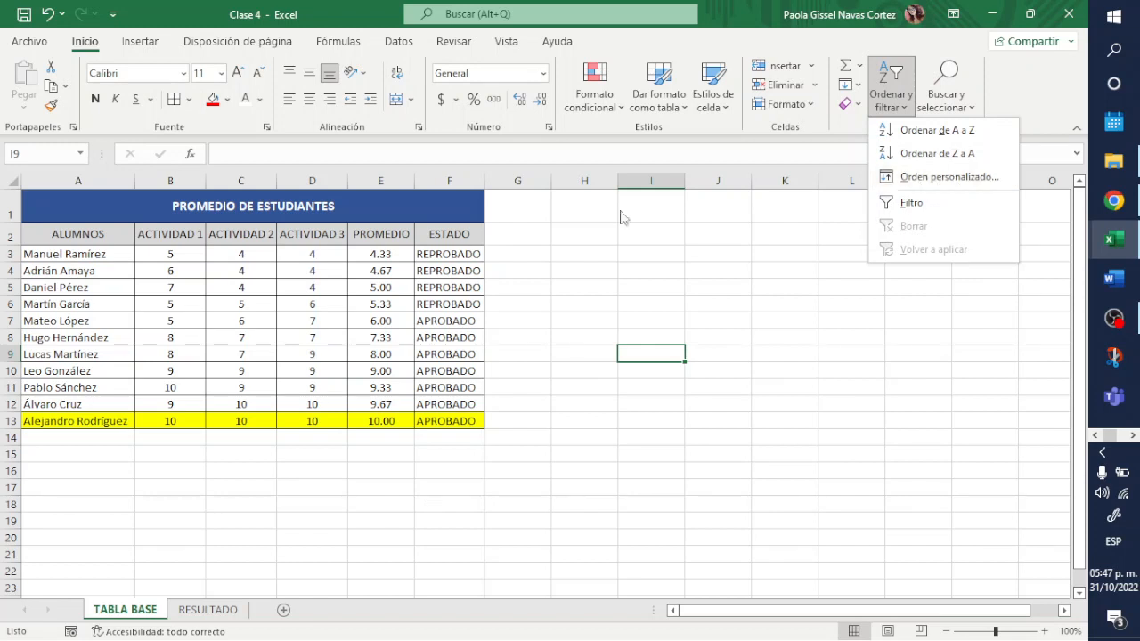
left_click(570, 349)
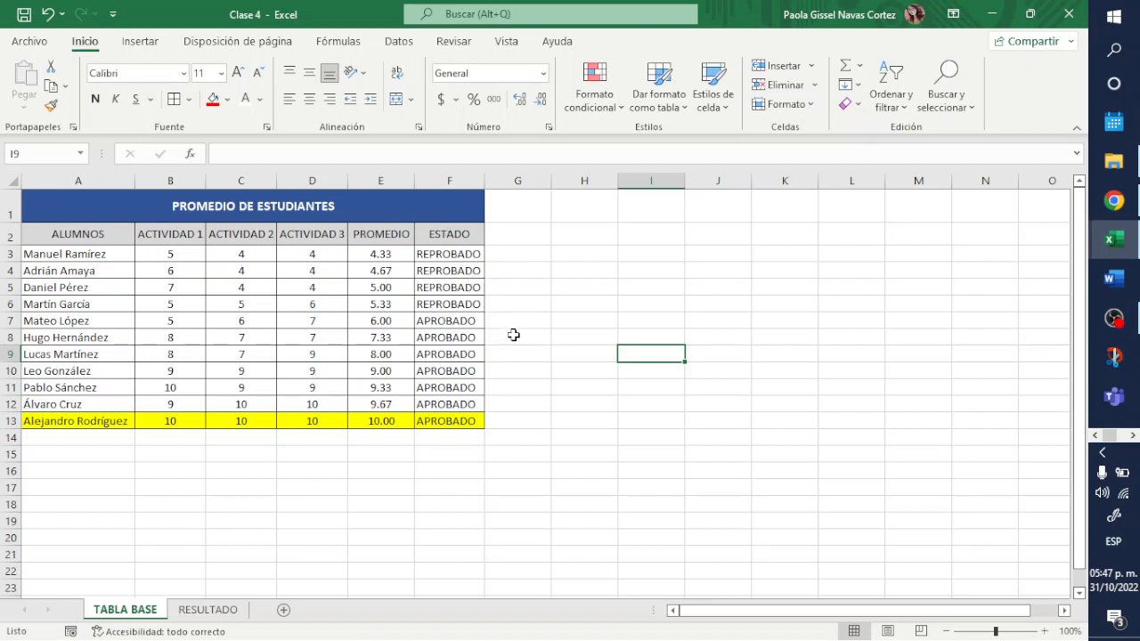
- Fill the REPROBADO cells F3:F6 in the ESTADO column with red
left_click_drag(470, 303, 463, 255)
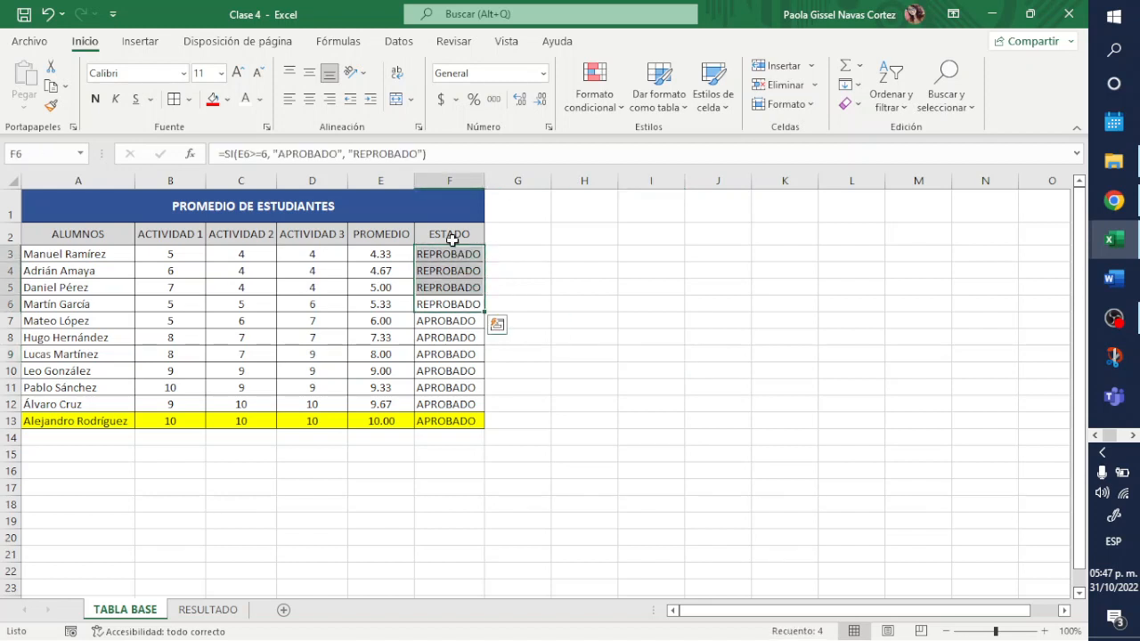
left_click(213, 99)
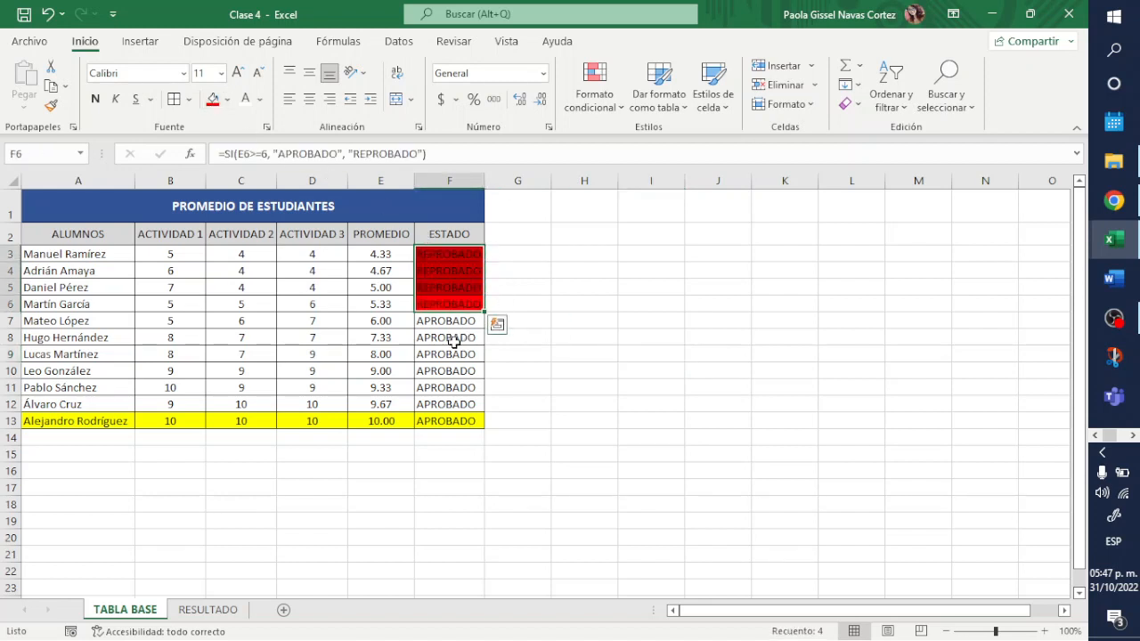
left_click(559, 403)
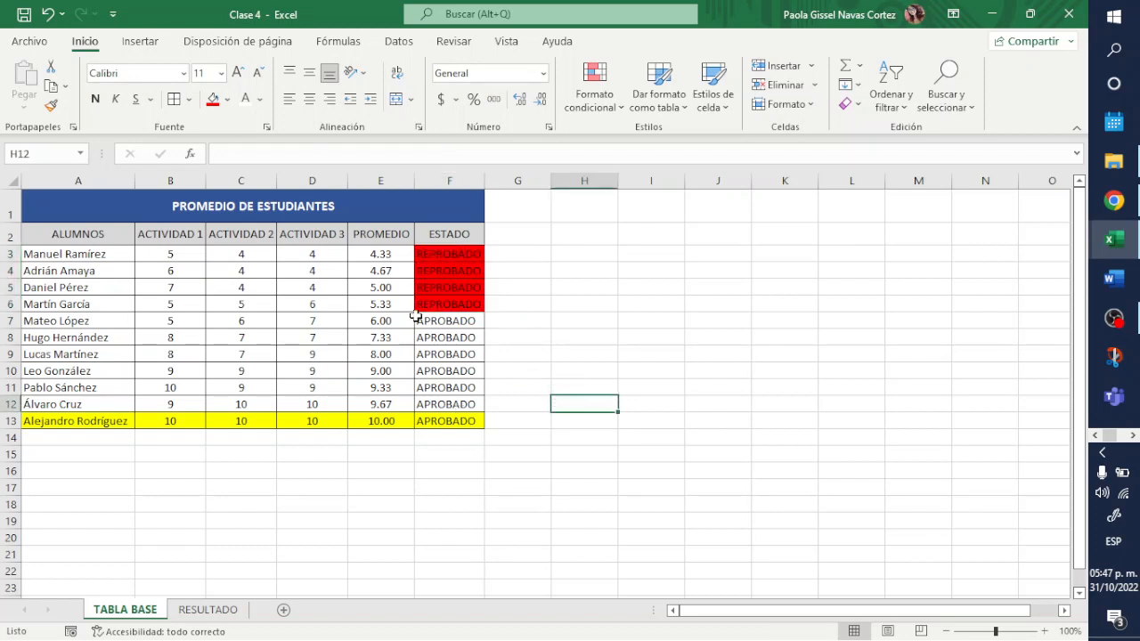
- Fill the APROBADO cells F7:F12 in the ESTADO column with standard green
left_click_drag(463, 320, 449, 403)
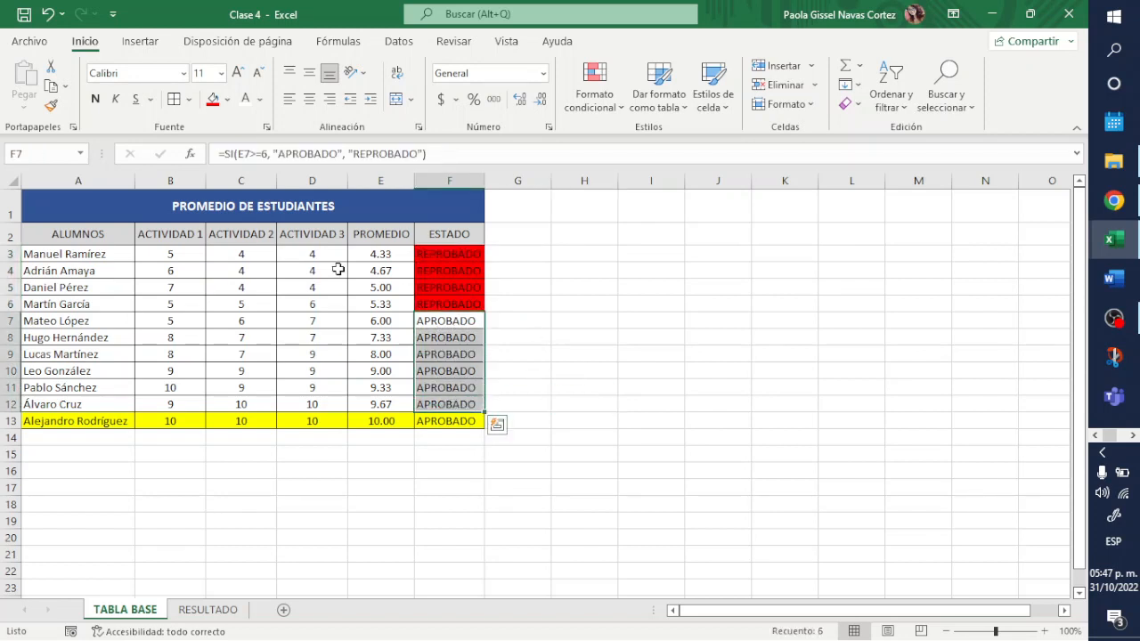
left_click(227, 99)
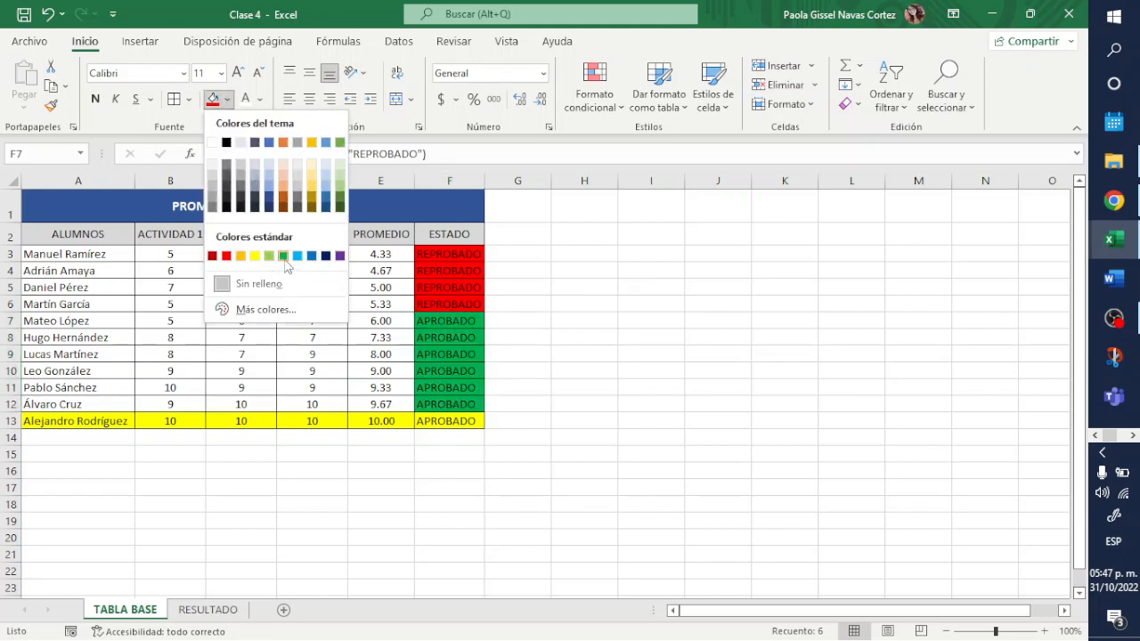
left_click(283, 257)
left_click(785, 420)
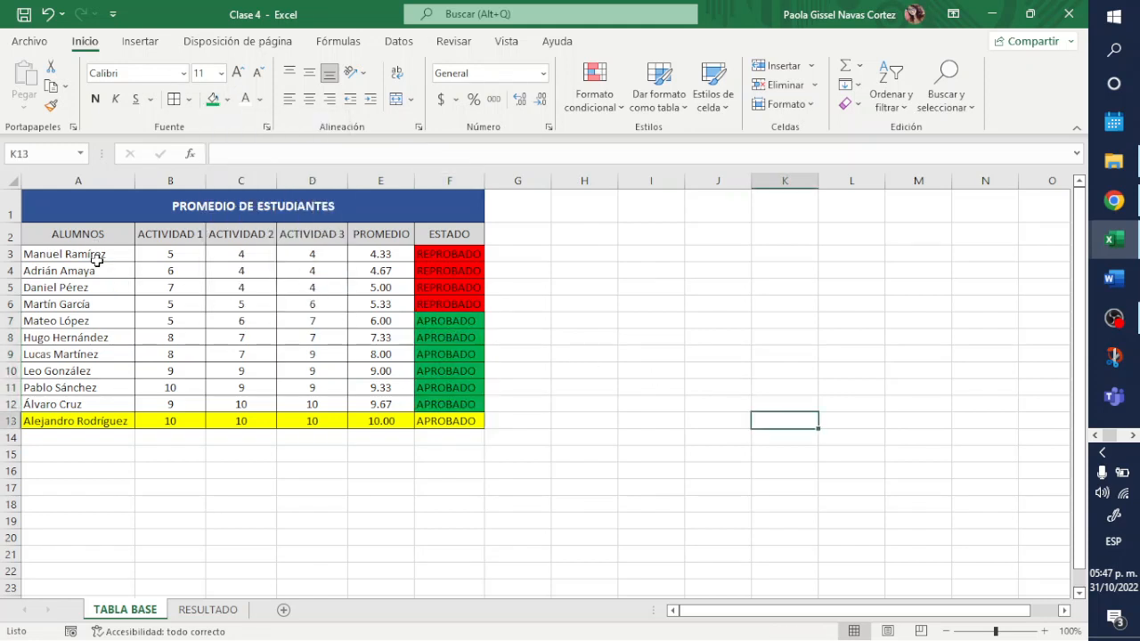
- Sort the student table by the ALUMNOS column from A to Z
left_click_drag(96, 254, 194, 256)
left_click(310, 319)
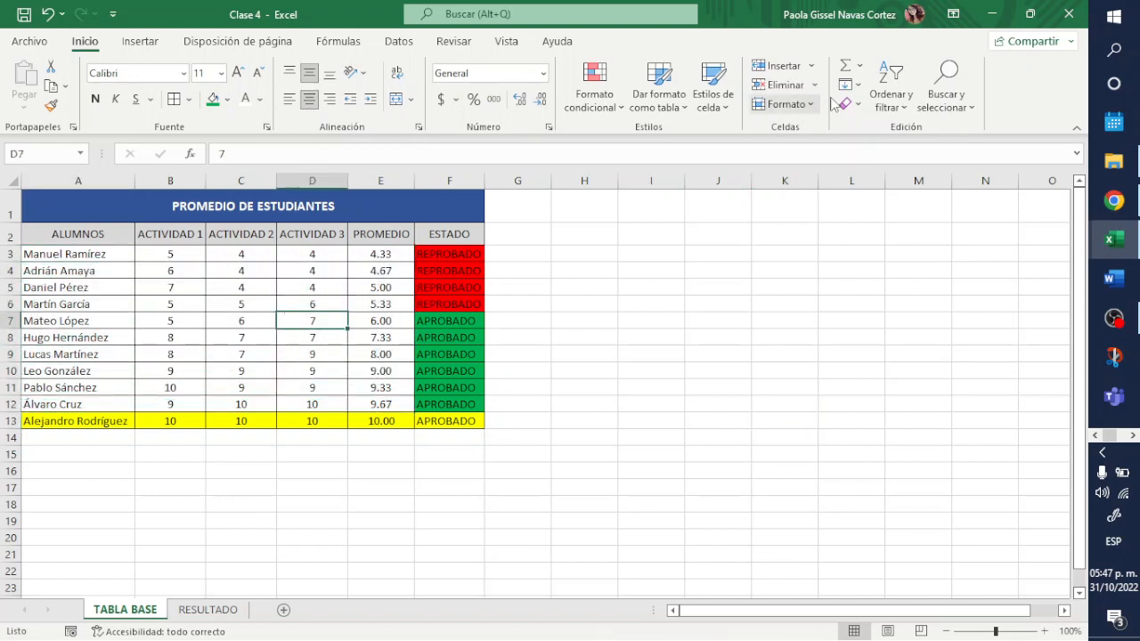
left_click(891, 98)
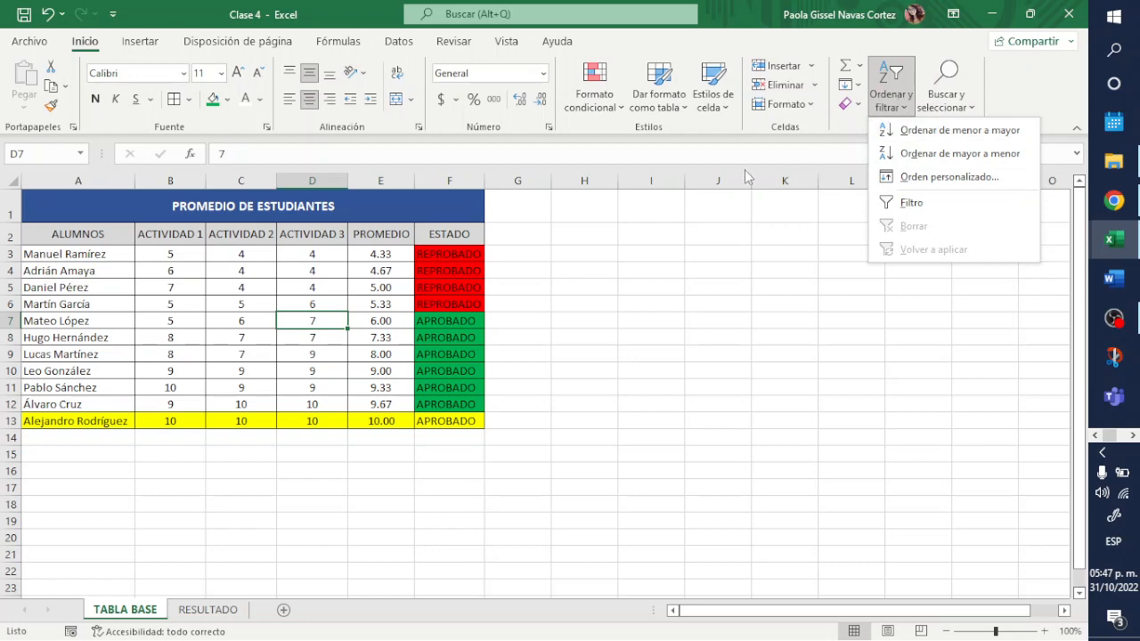
left_click(51, 285)
left_click(54, 272)
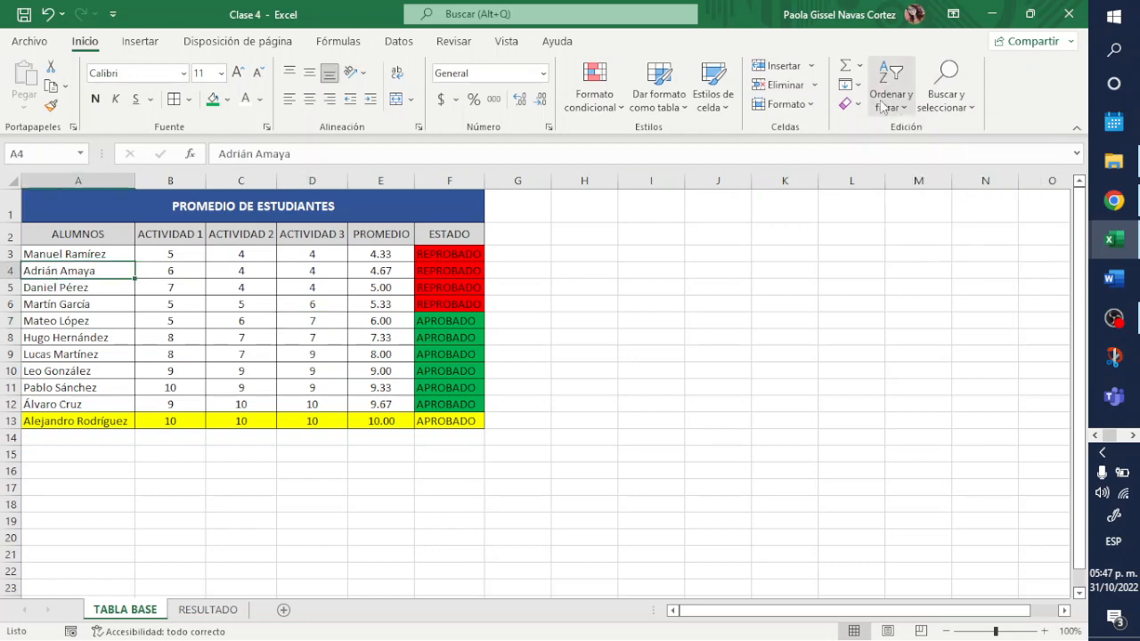
left_click(917, 109)
left_click(937, 130)
left_click(703, 355)
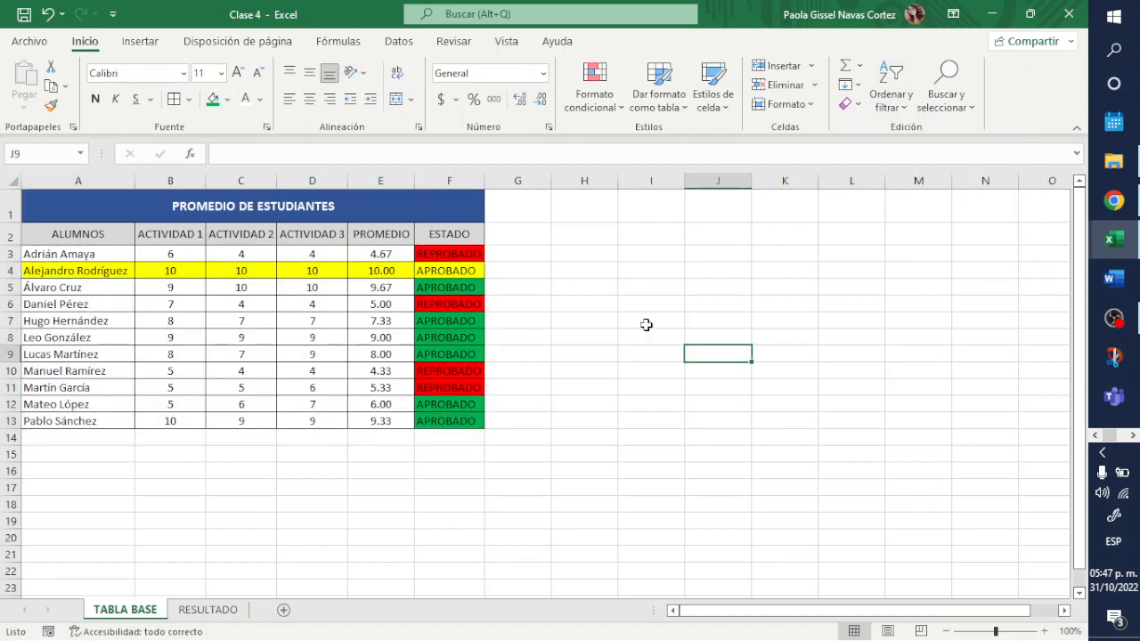
- Fill the yellow APROBADO cell F4 with green to match the other approved students
left_click(624, 351)
left_click(450, 273)
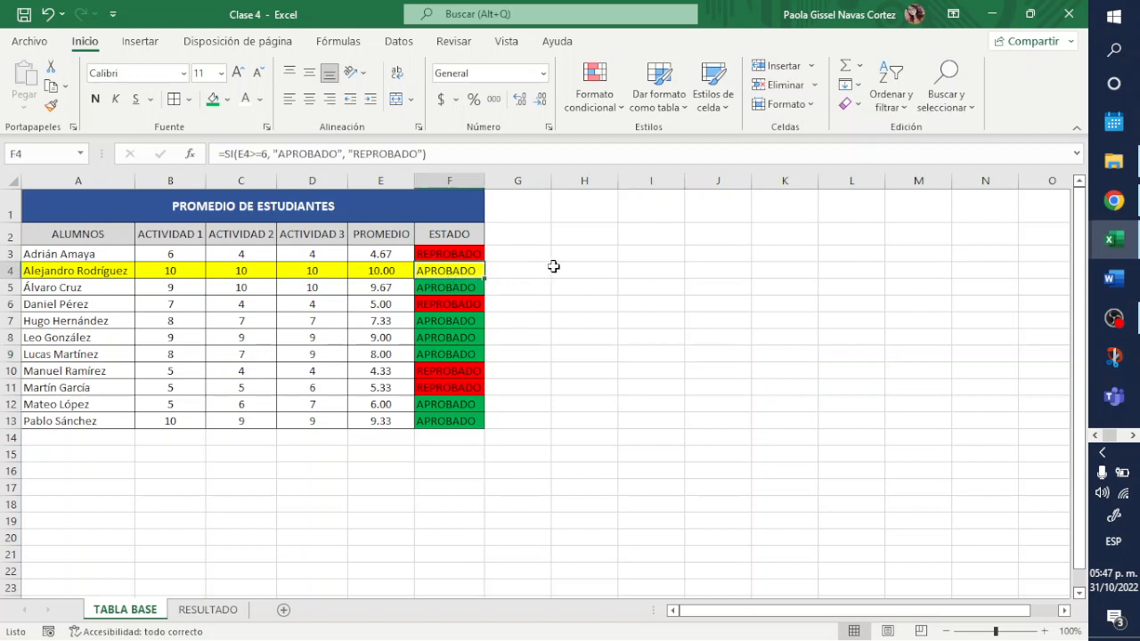
left_click(712, 374)
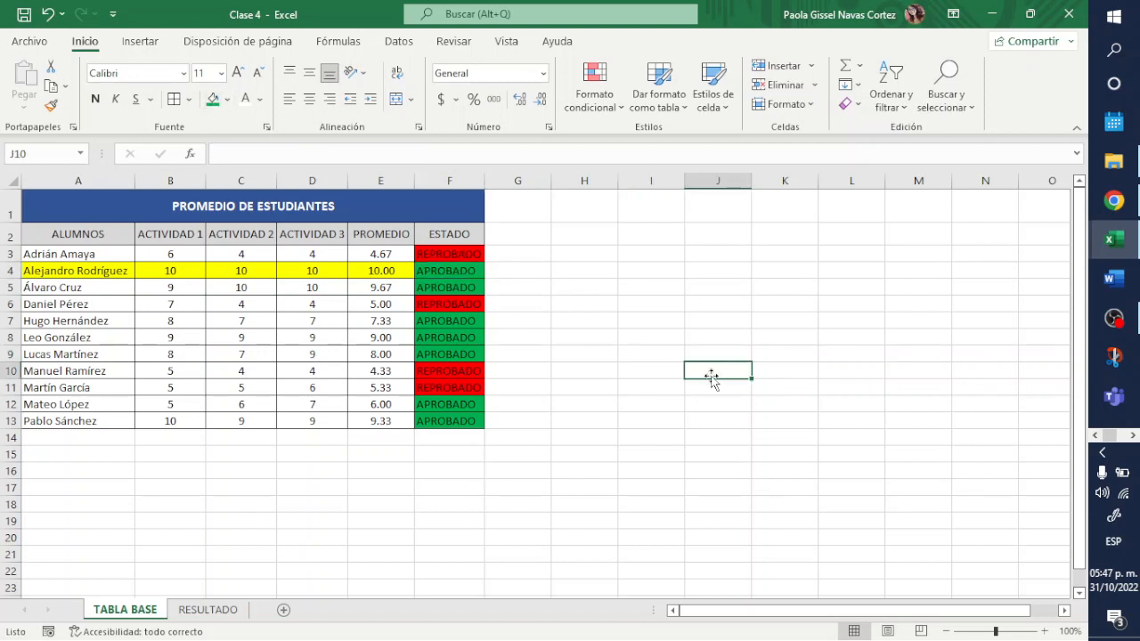
- Replace the yellow highlight on A4:E4 with a white fill
left_click_drag(98, 270, 376, 272)
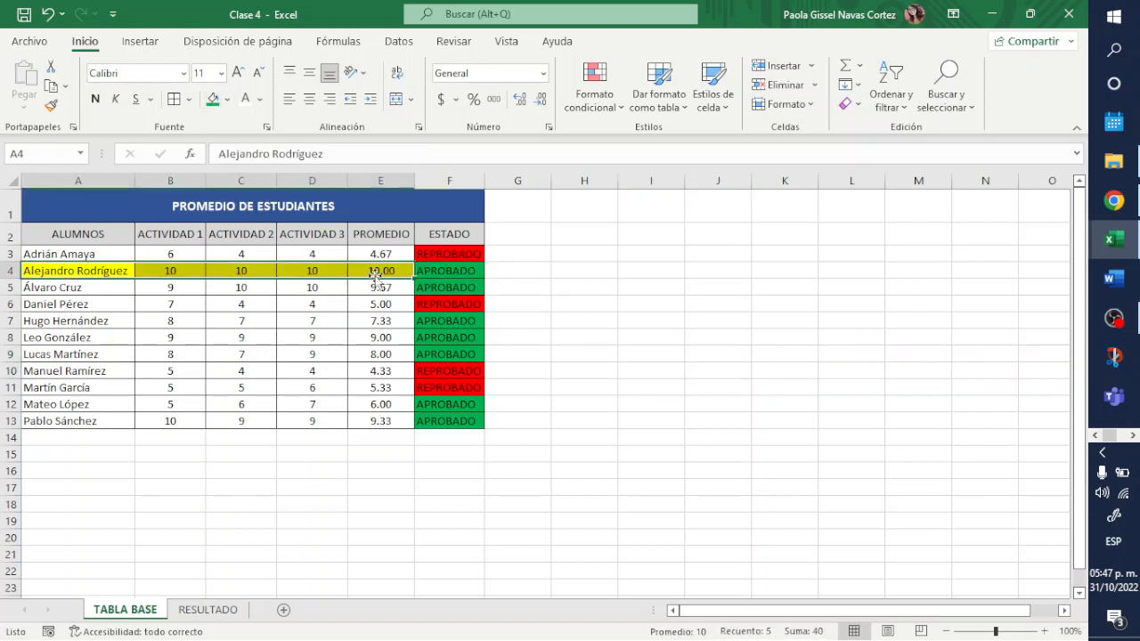
left_click(227, 99)
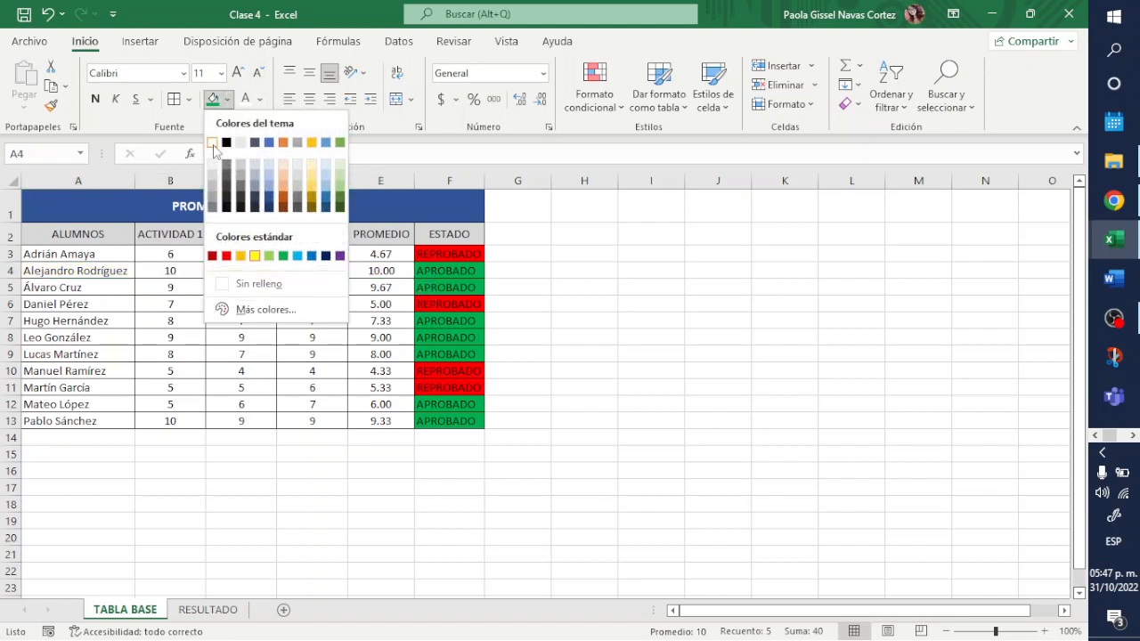
left_click(215, 142)
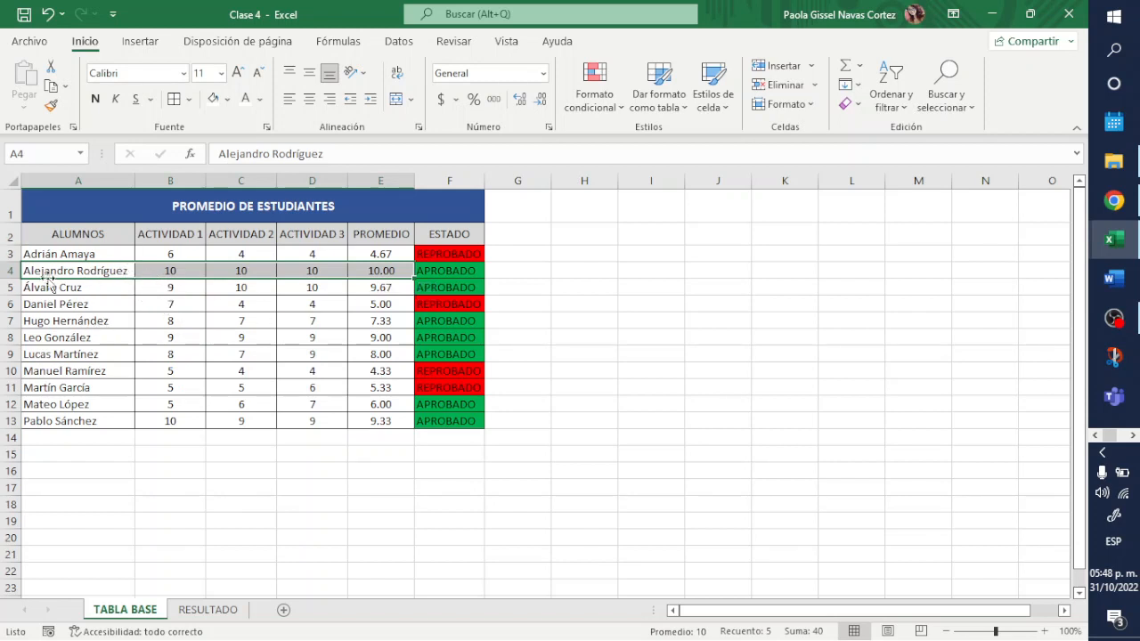
left_click(754, 334)
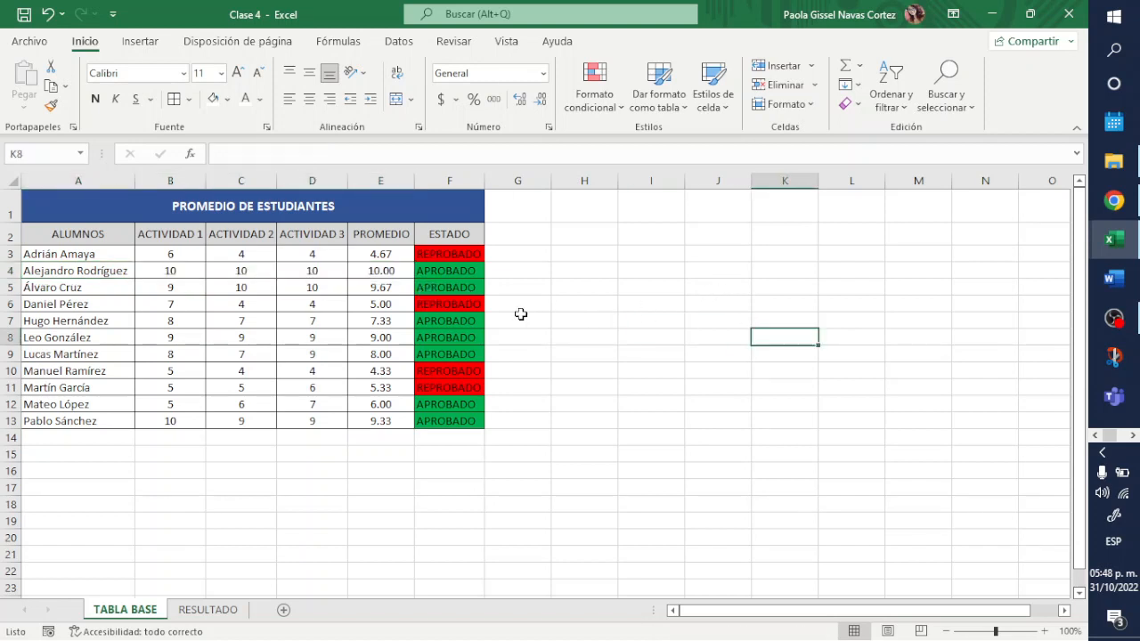
left_click(890, 94)
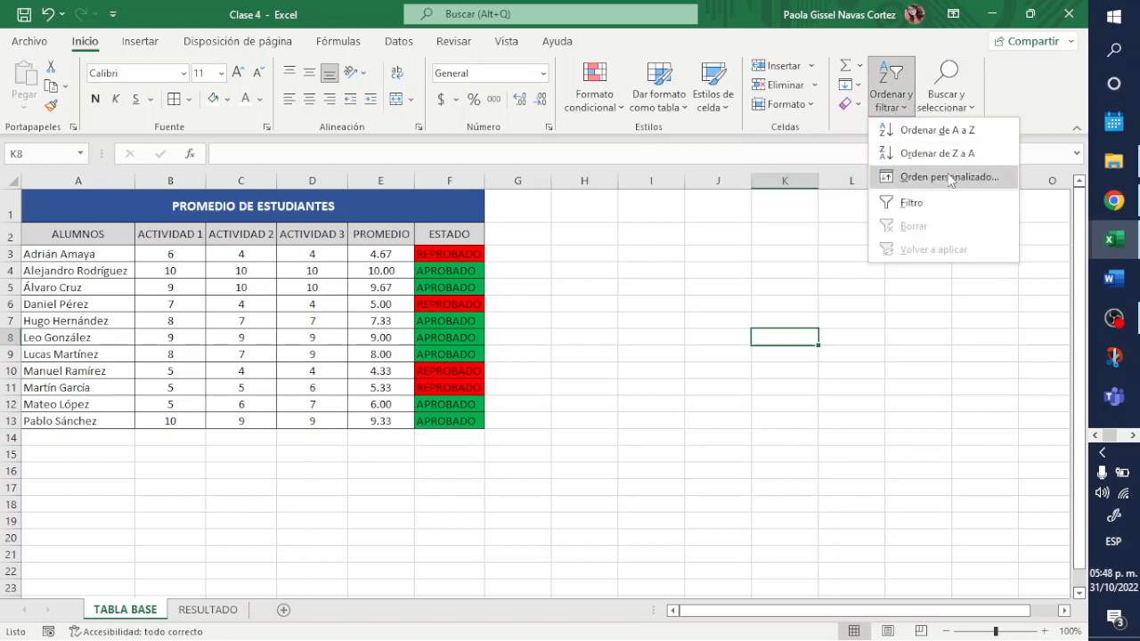
left_click(445, 308)
left_click(444, 307)
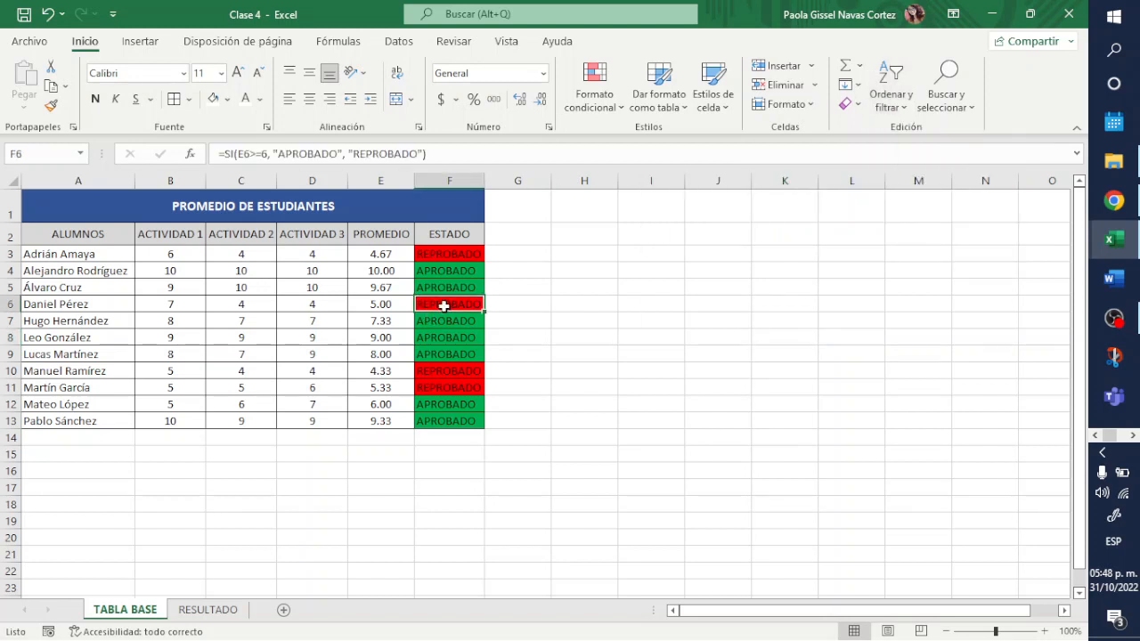
left_click(389, 337)
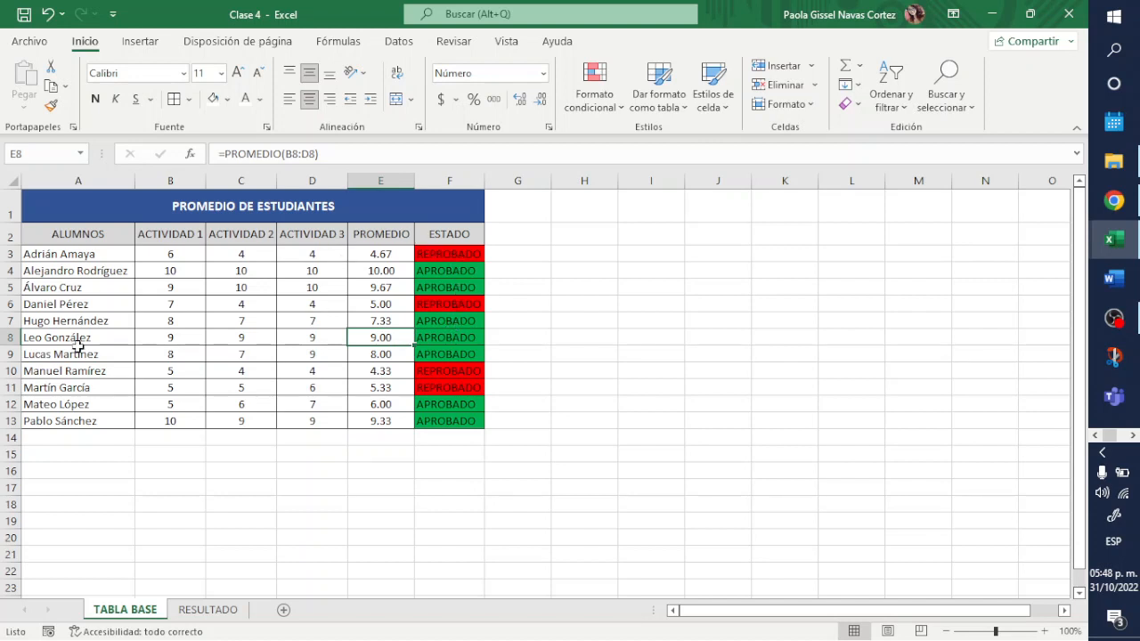
left_click(454, 257)
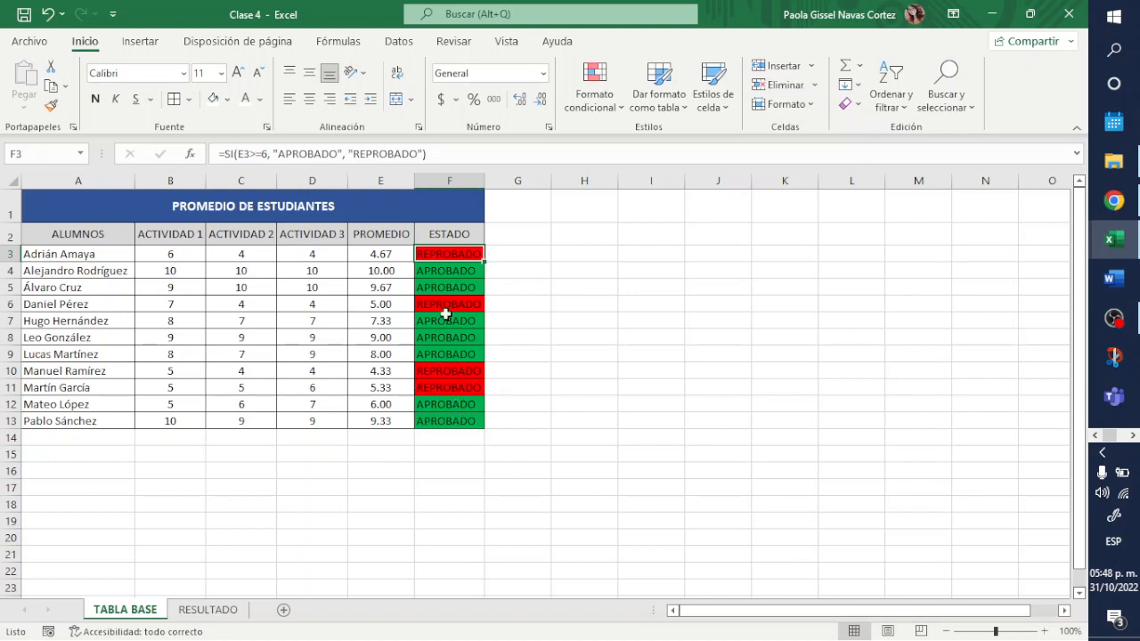
left_click(278, 336)
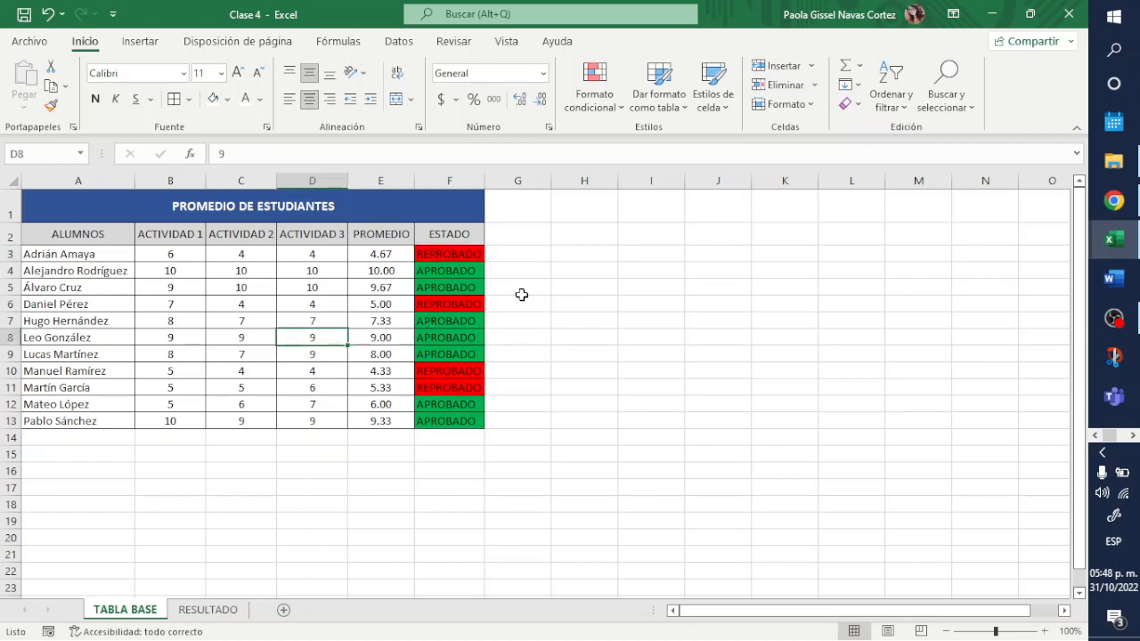
- Start a custom sort of the student table and choose ESTADO as the column to sort by
left_click(901, 107)
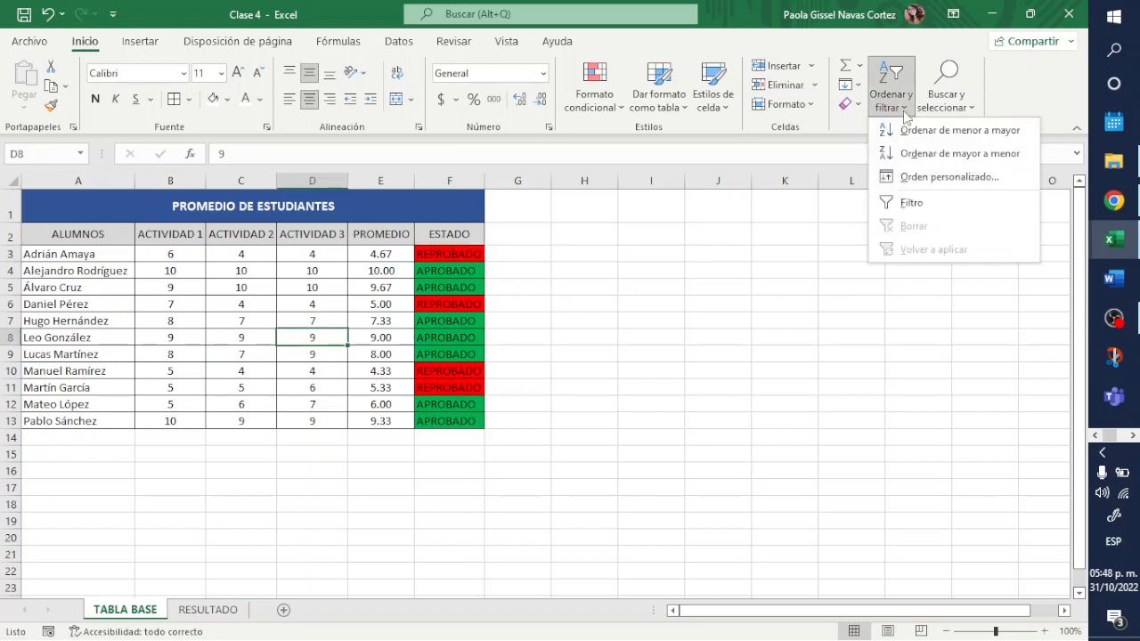
left_click(917, 177)
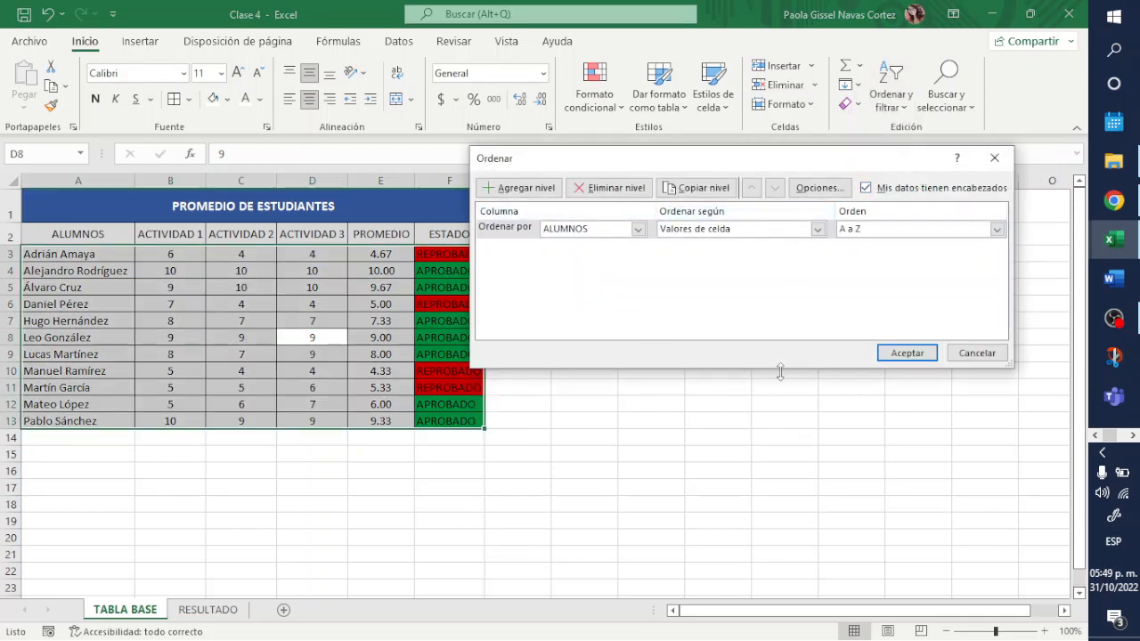
left_click_drag(641, 165, 697, 218)
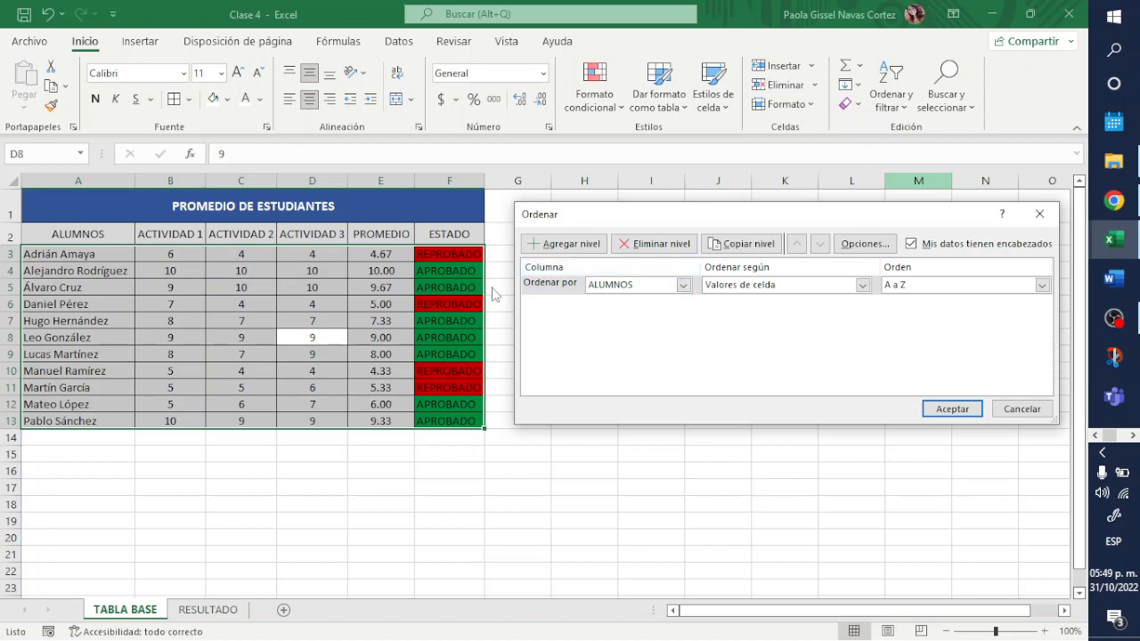
left_click(683, 285)
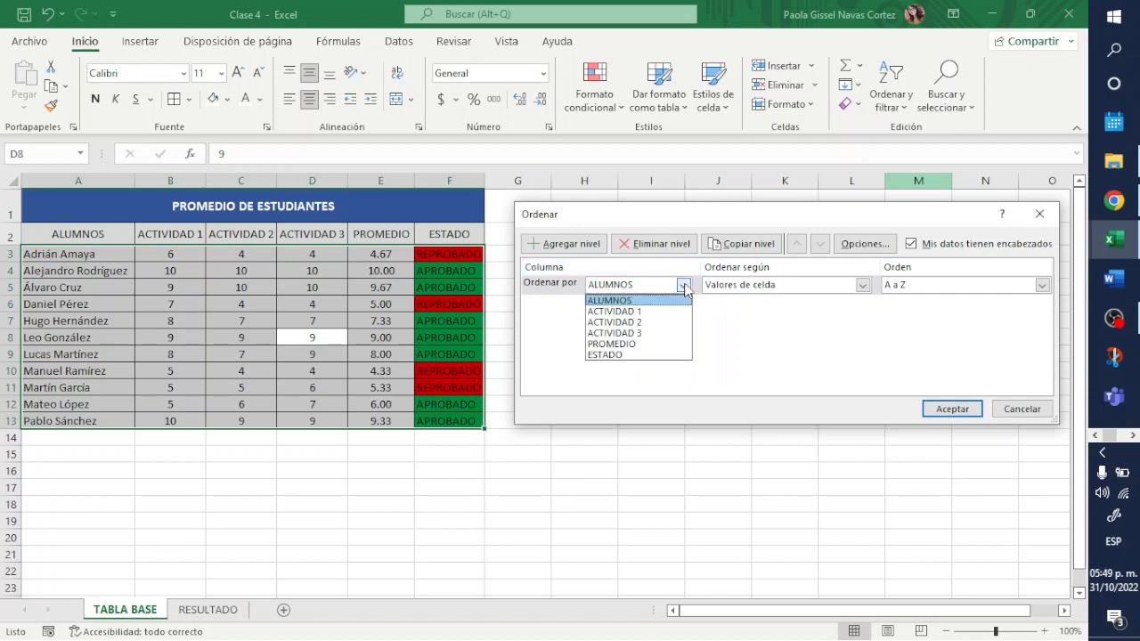
left_click(632, 355)
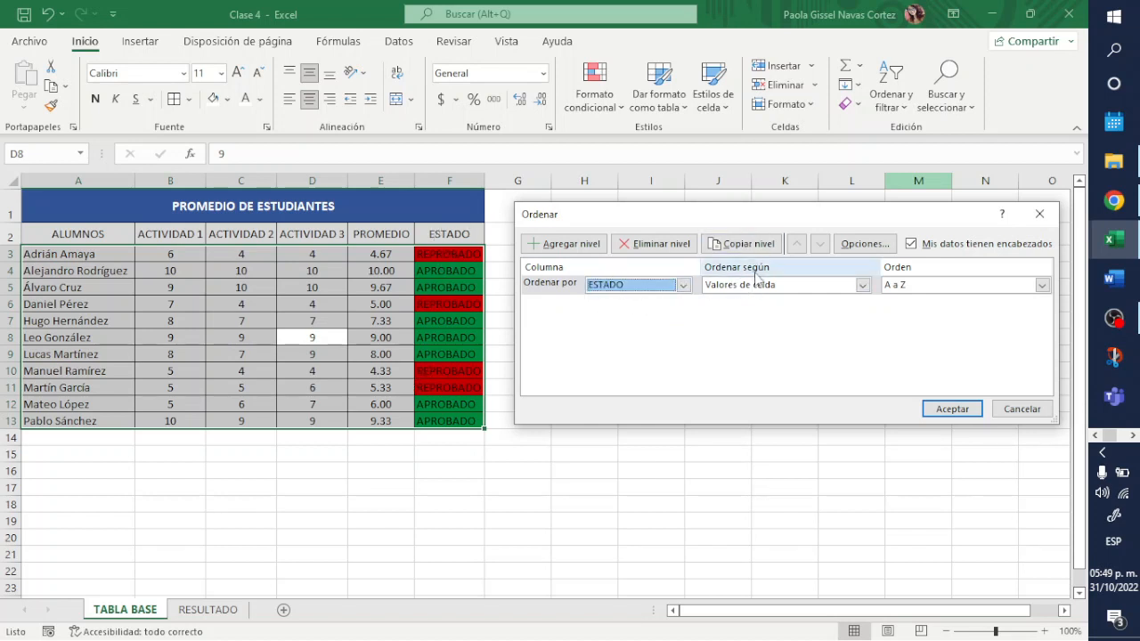
- Base the ESTADO sort on Color de celda and choose green as the ordering color
left_click(862, 285)
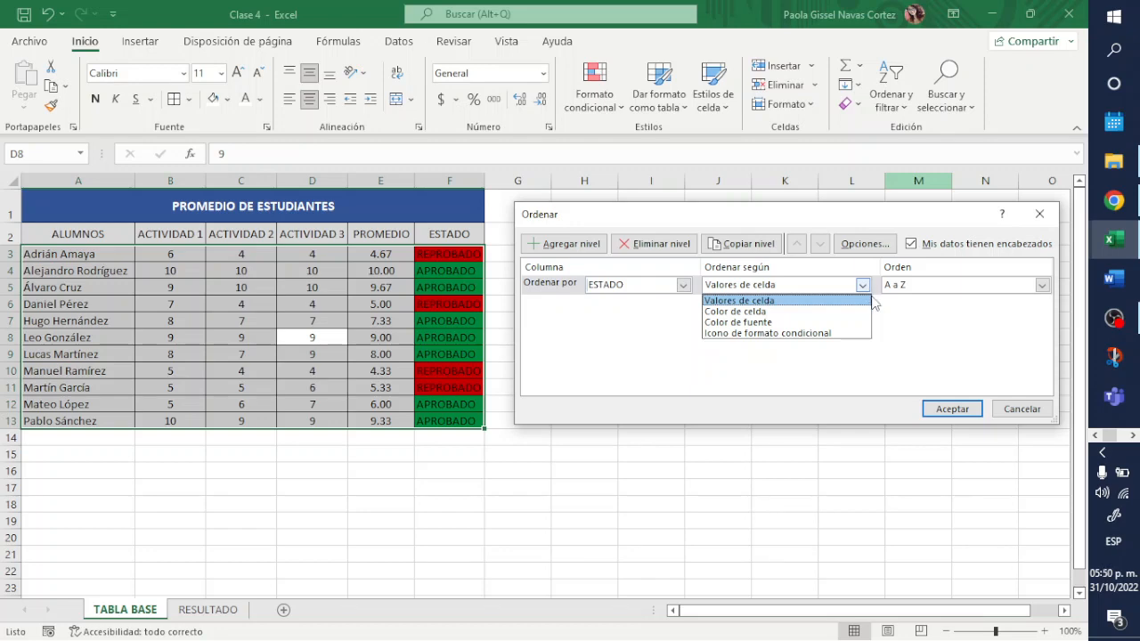
left_click(828, 312)
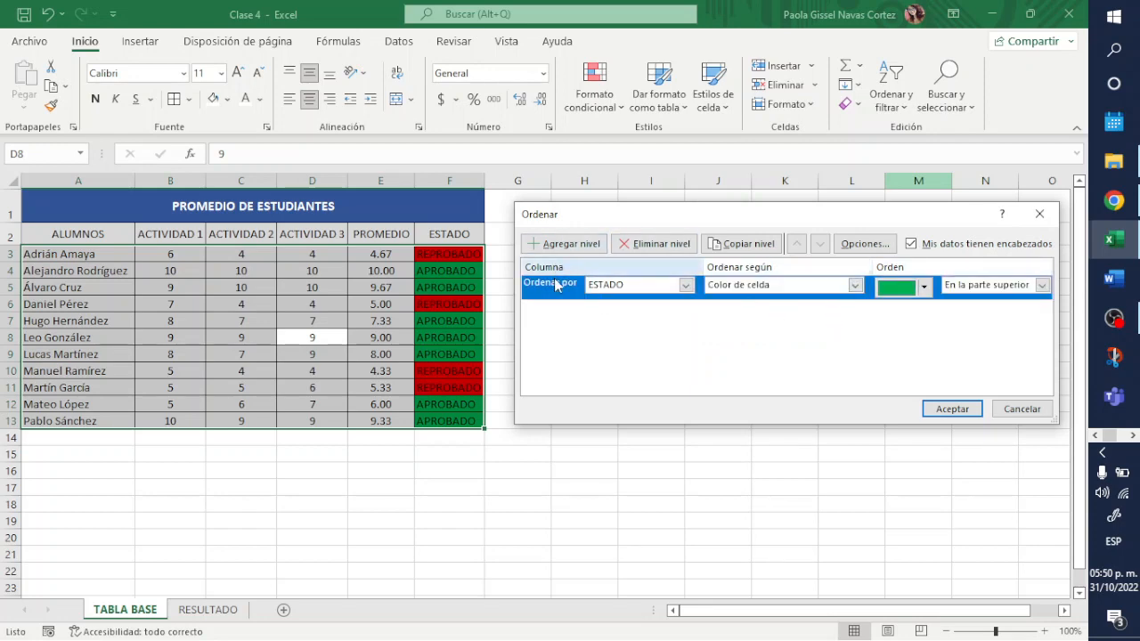
left_click(924, 287)
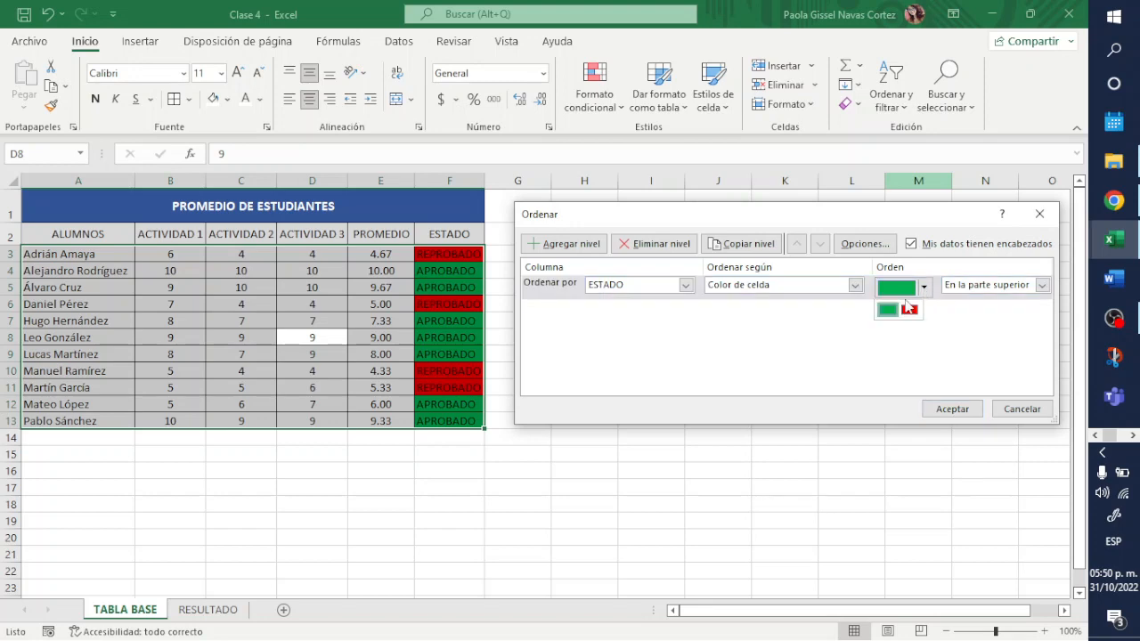
left_click(910, 311)
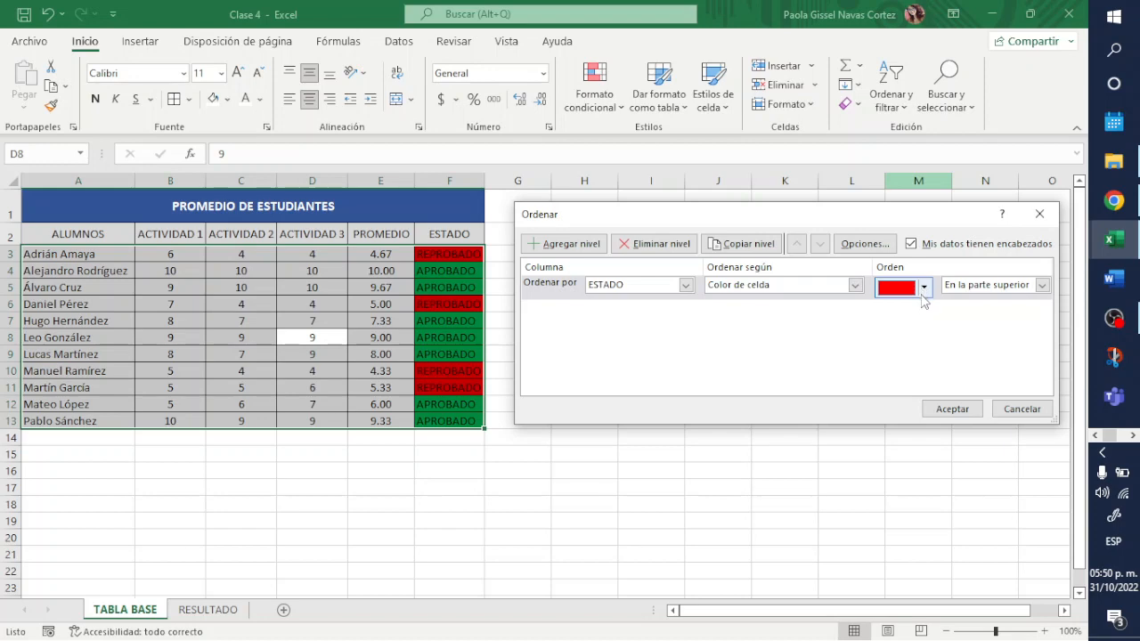
left_click(923, 293)
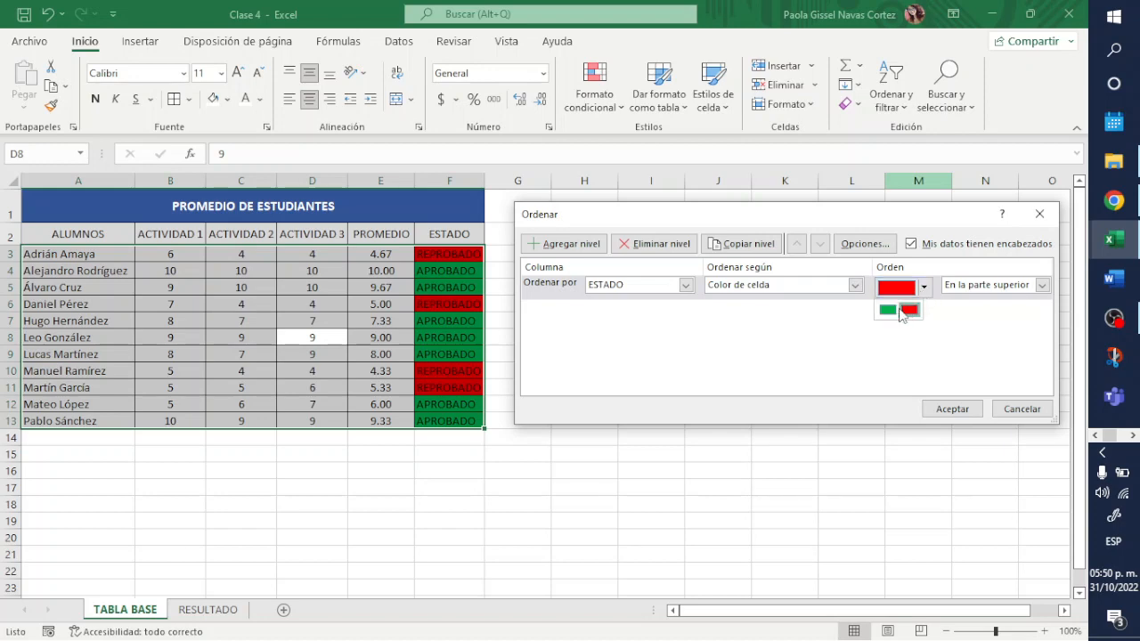
left_click(901, 313)
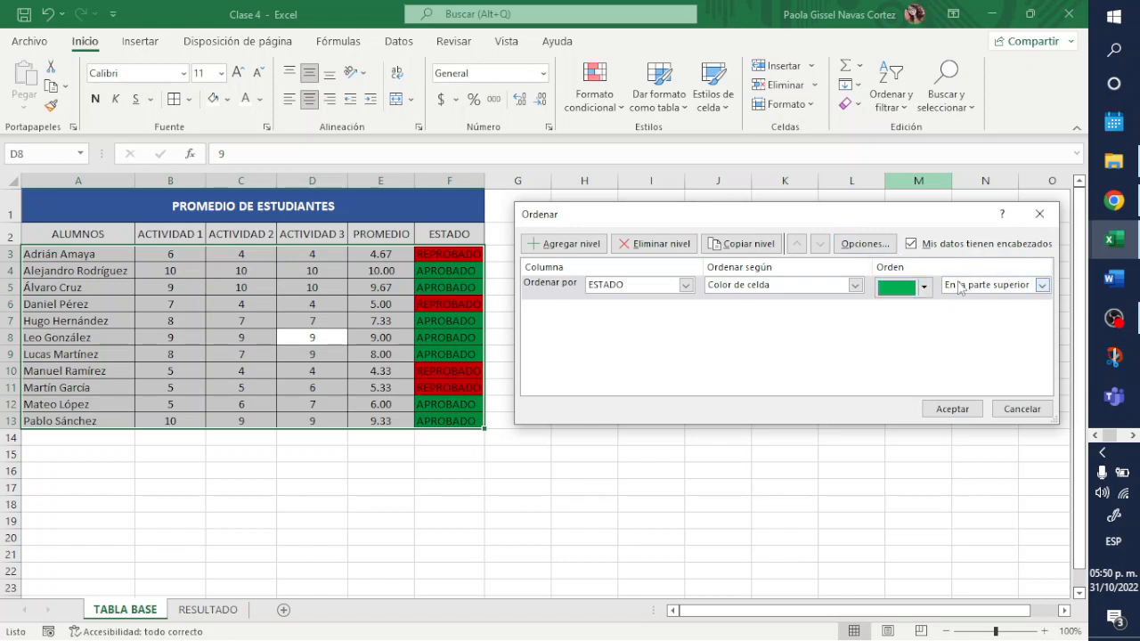
- Place the green cells En la parte superior and apply the custom sort
left_click(1041, 285)
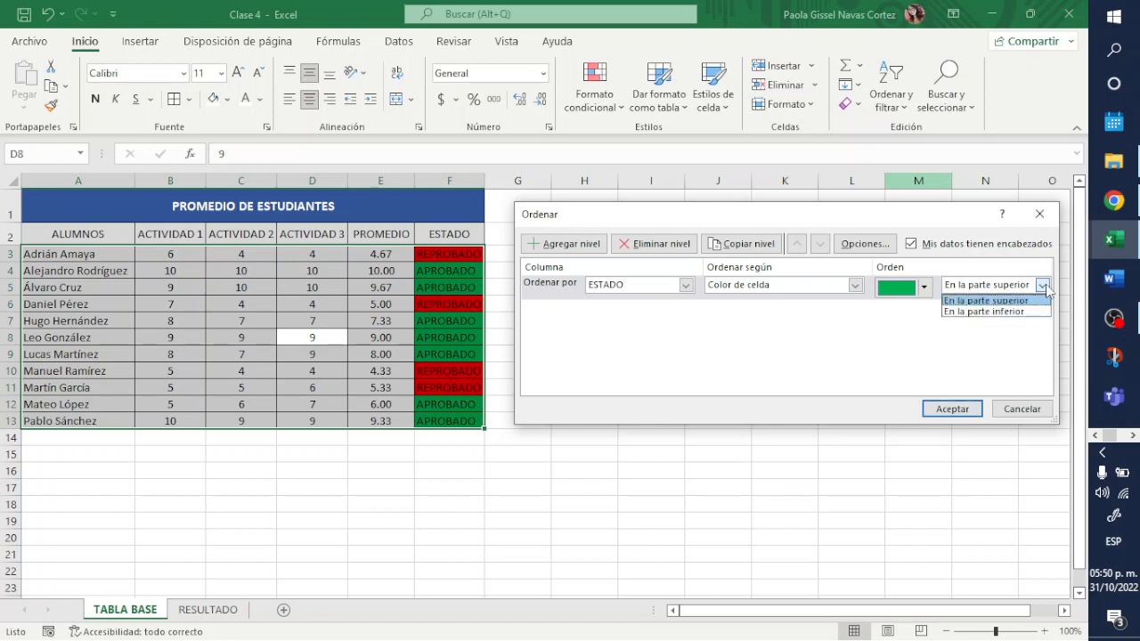
left_click(995, 301)
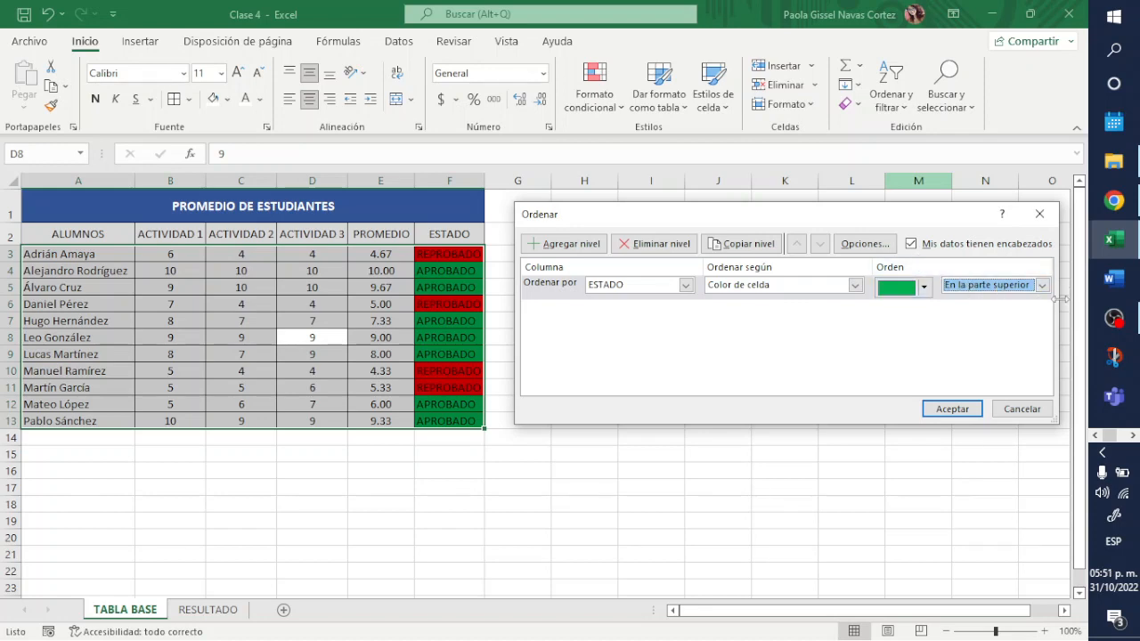
left_click(967, 412)
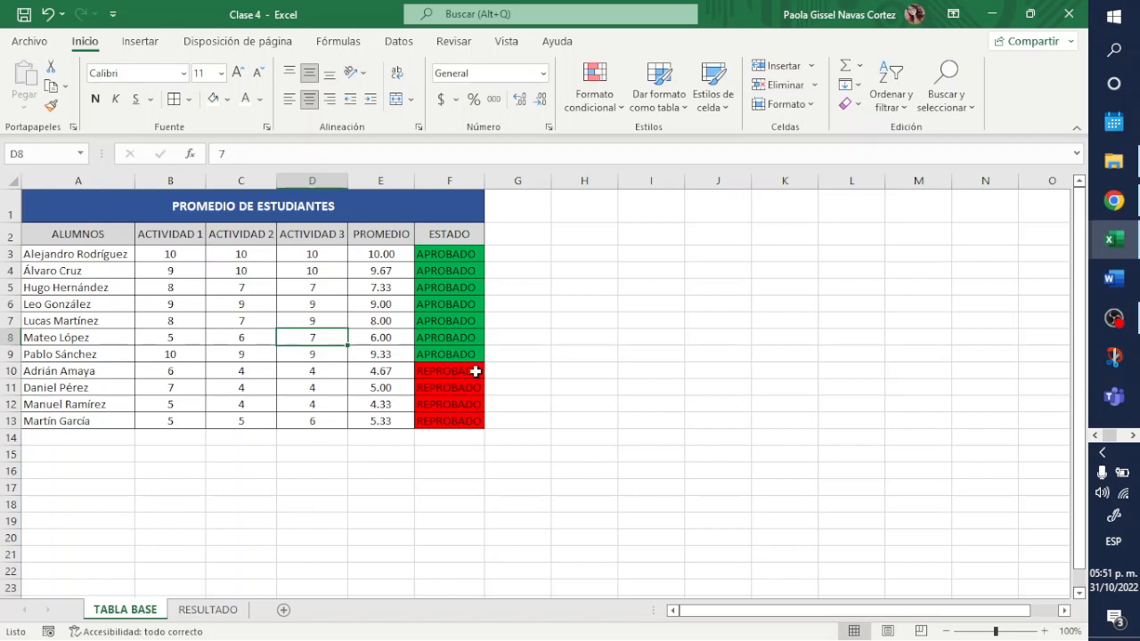
- Copy the color-sorted table A2:F13 from TABLA BASE and paste it at A58 on the RESULTADO sheet
left_click(700, 381)
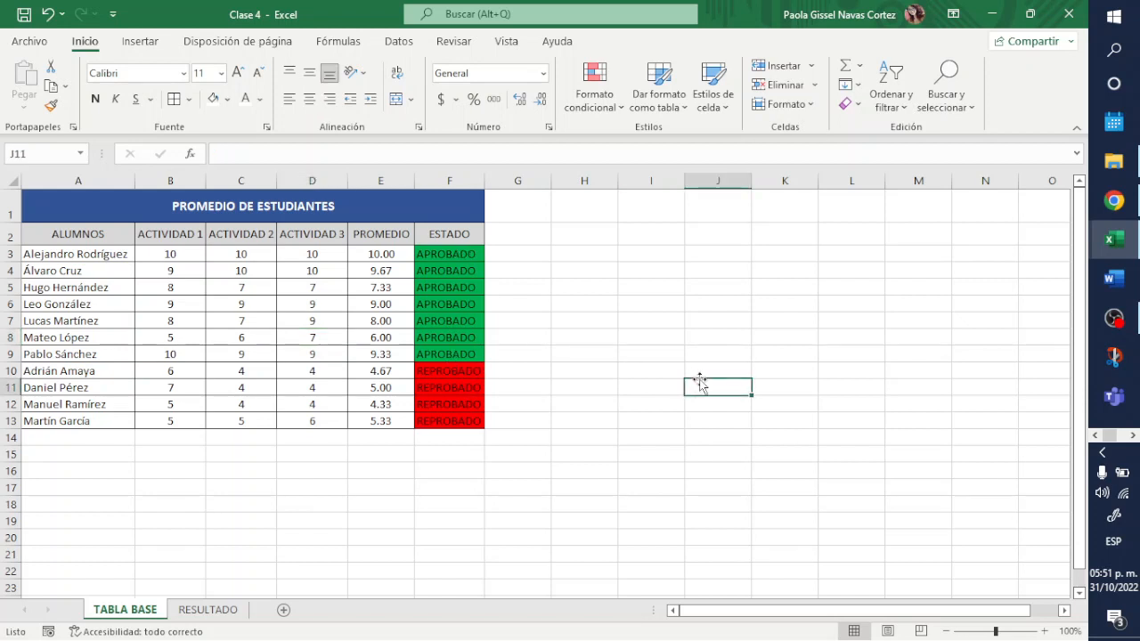
left_click_drag(80, 234, 427, 417)
key("ctrl+c")
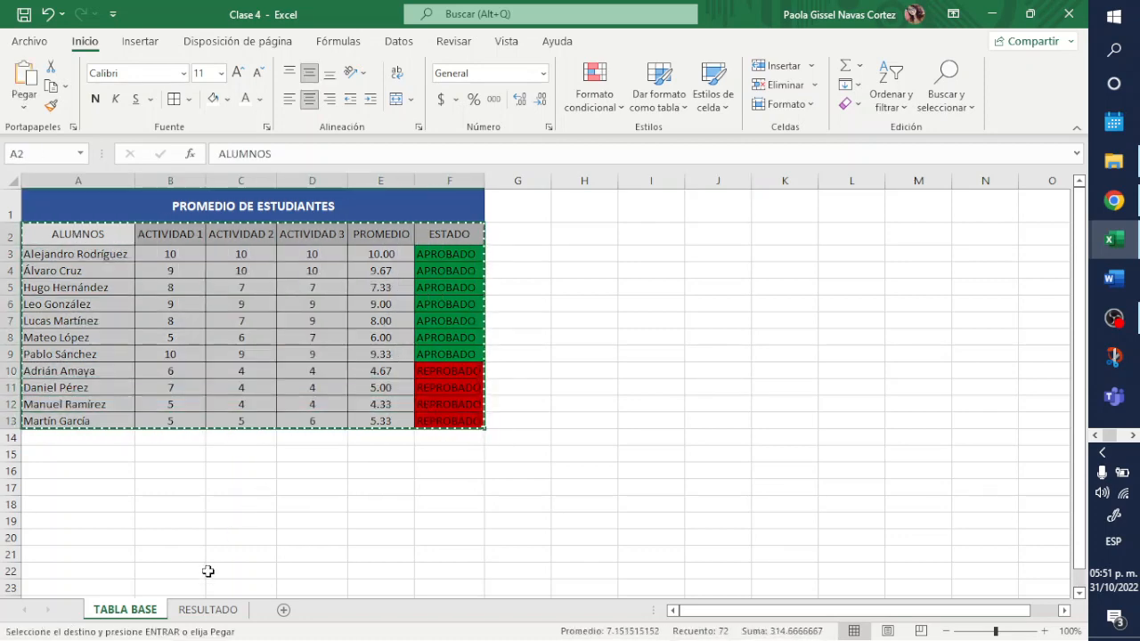
left_click(208, 609)
scroll(272, 524, "down", 8)
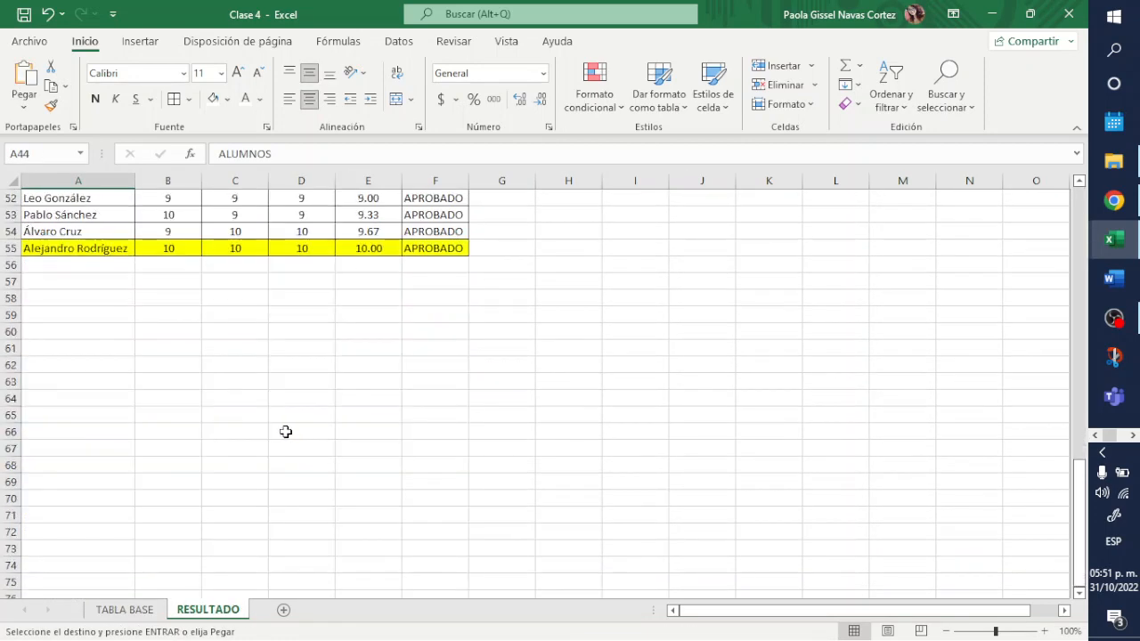
left_click(56, 295)
key("Return")
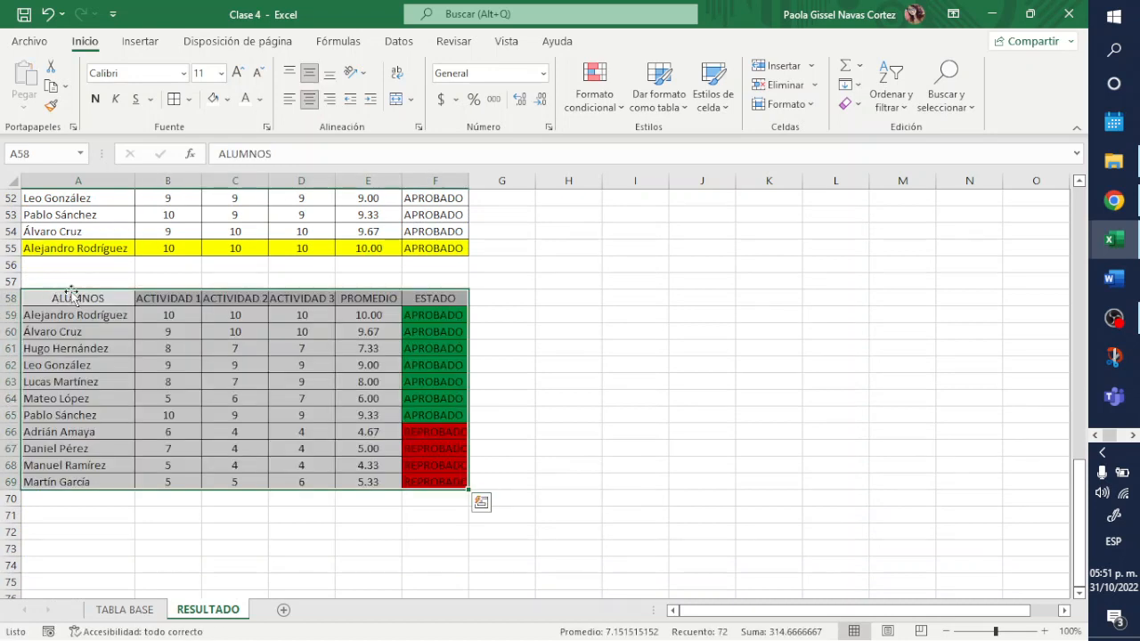
- Merge and center A57:F57 above the pasted table and enter the title REORGANIZAR POR COLOR
left_click_drag(77, 280, 463, 280)
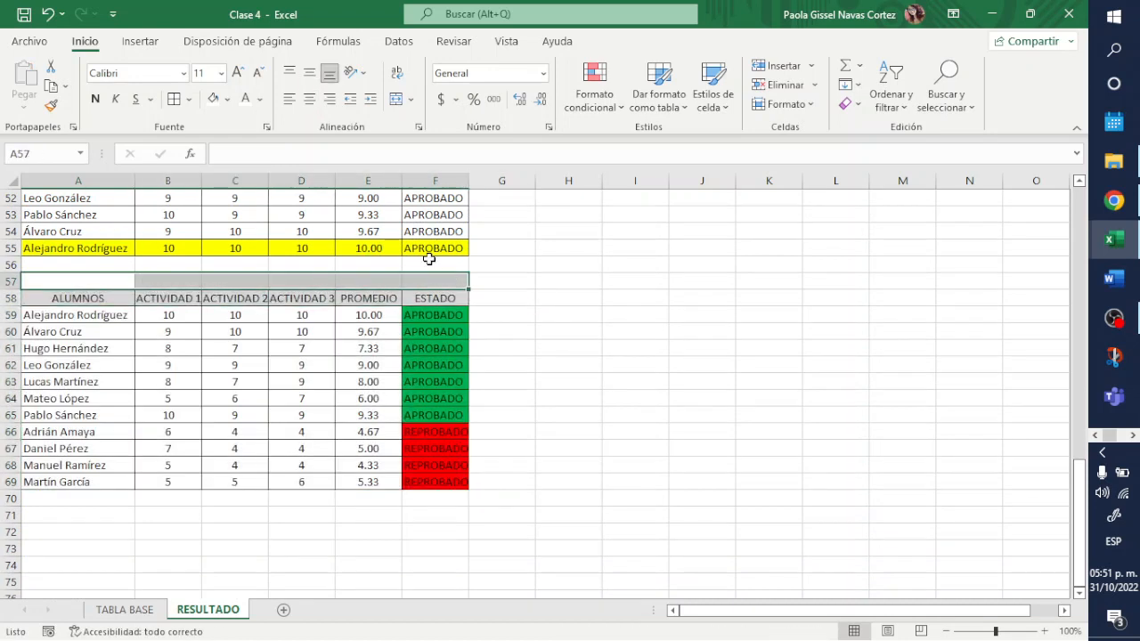
left_click(395, 99)
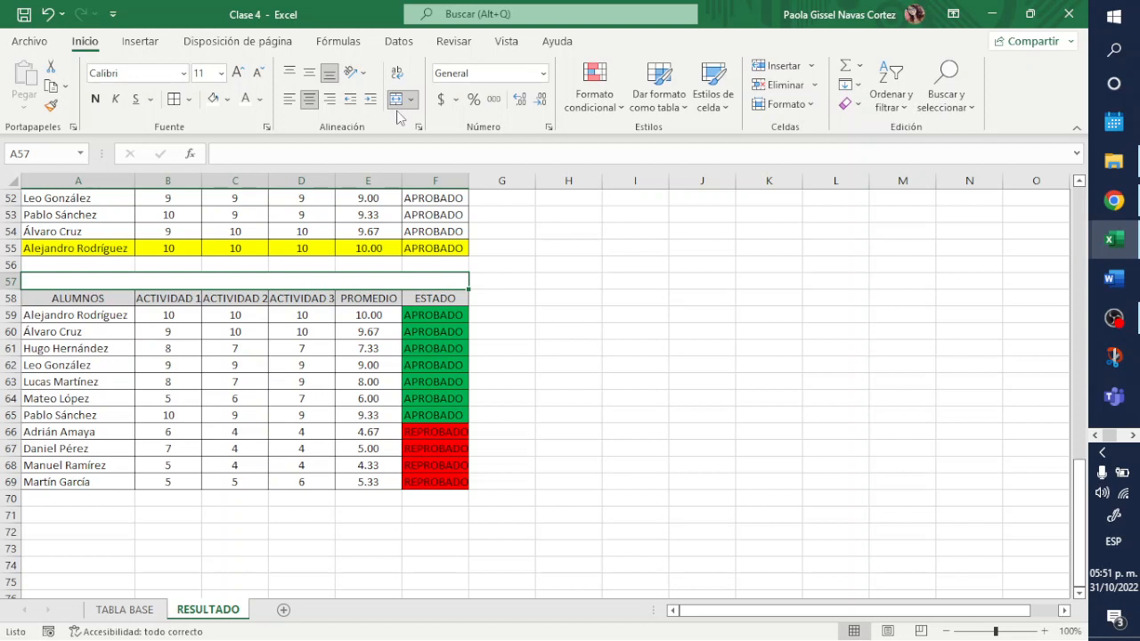
type("REORGANIZAR")
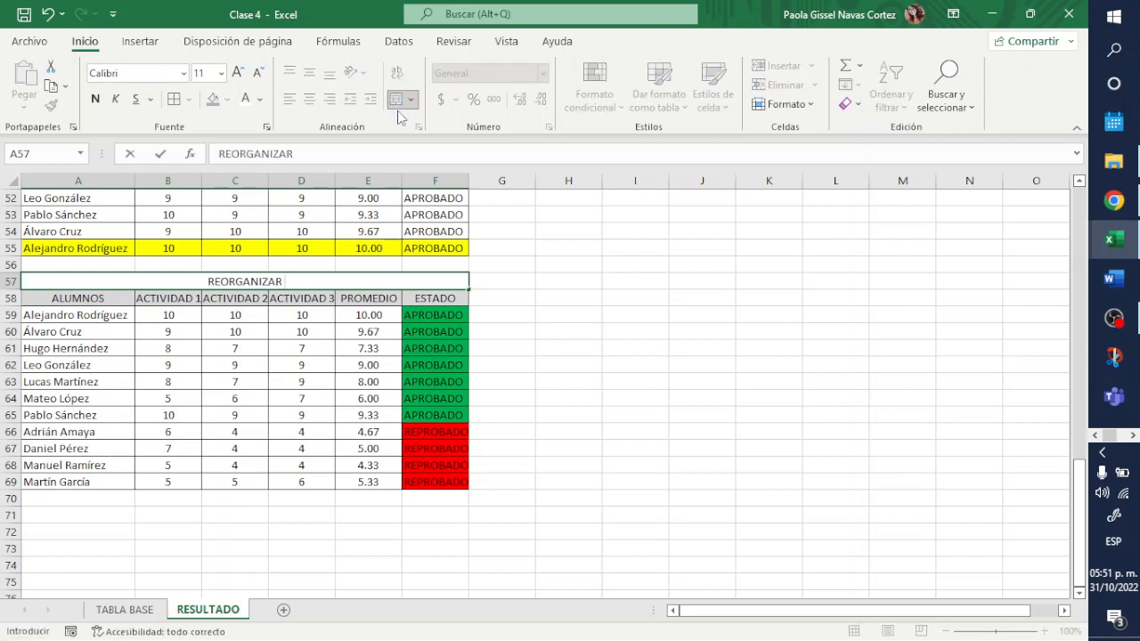
type(" POR COLOR")
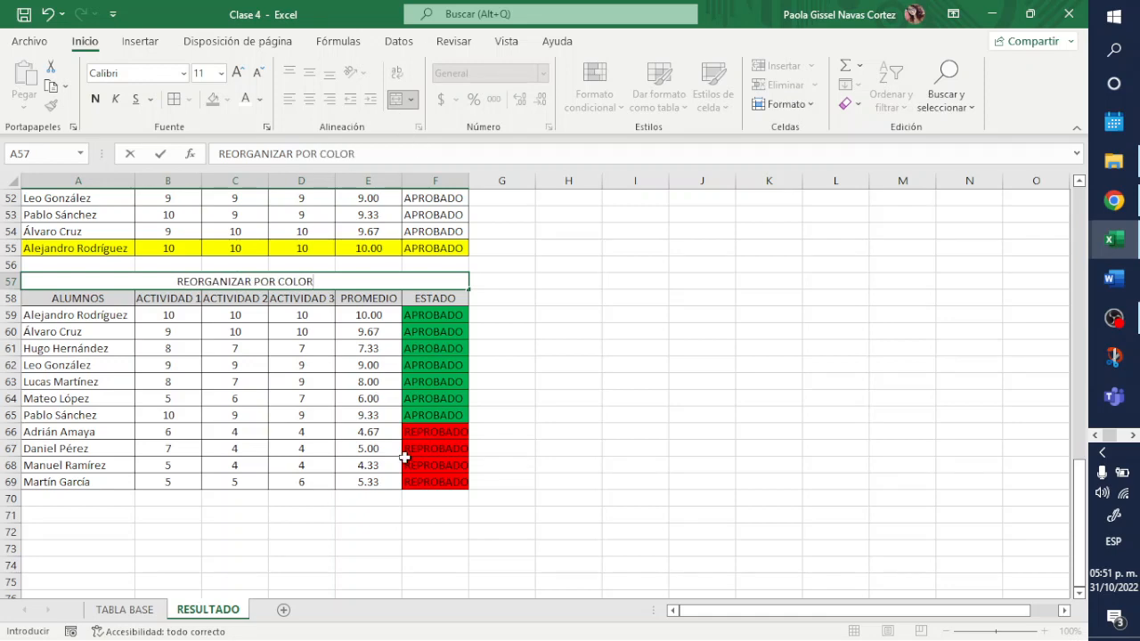
left_click(307, 548)
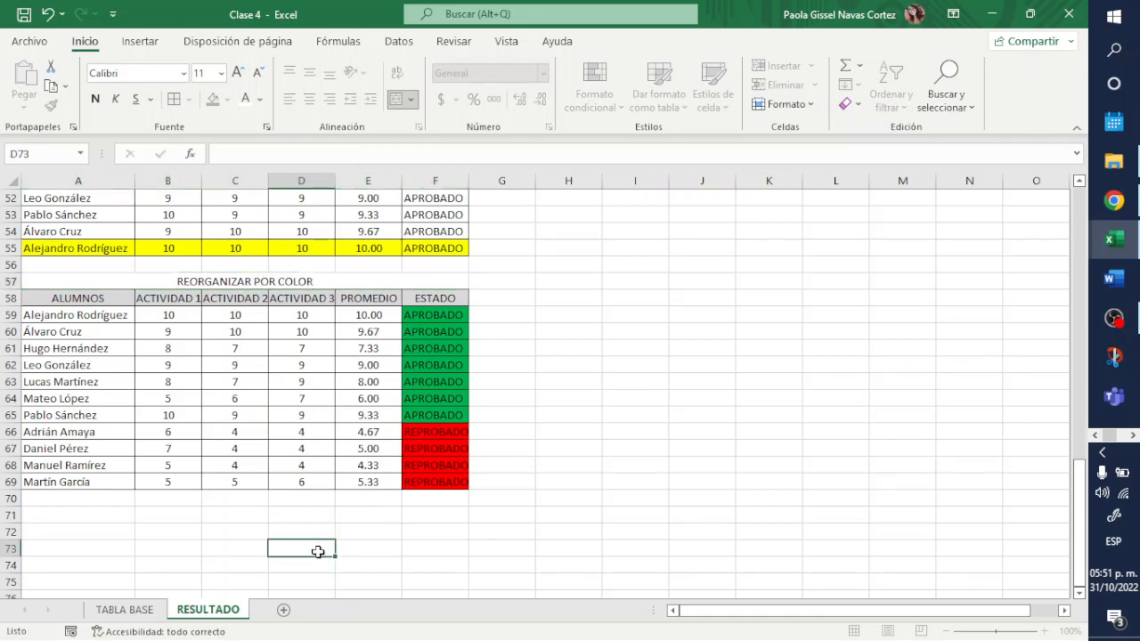
- Go back to TABLA BASE and turn on Filtro for the student table's header row
left_click(125, 612)
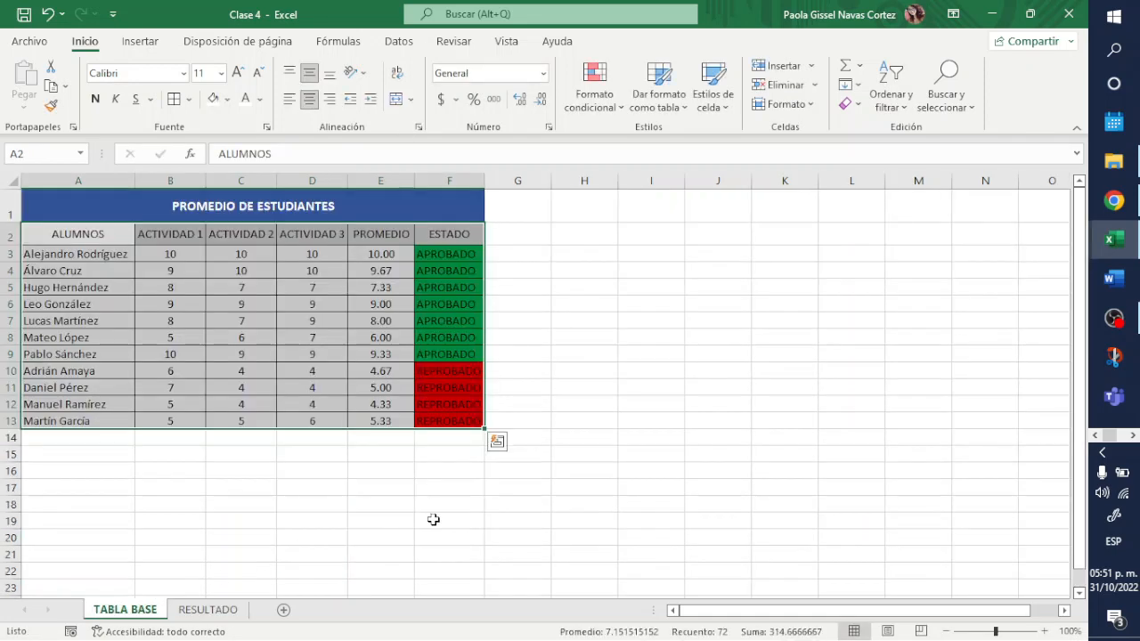
left_click(400, 483)
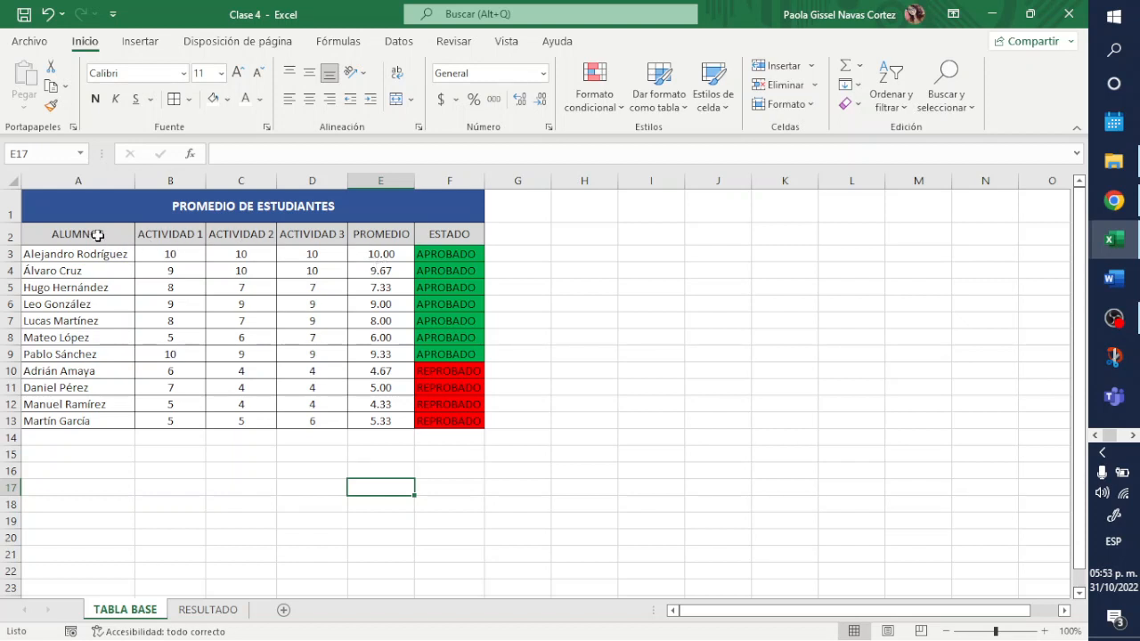
left_click(103, 306)
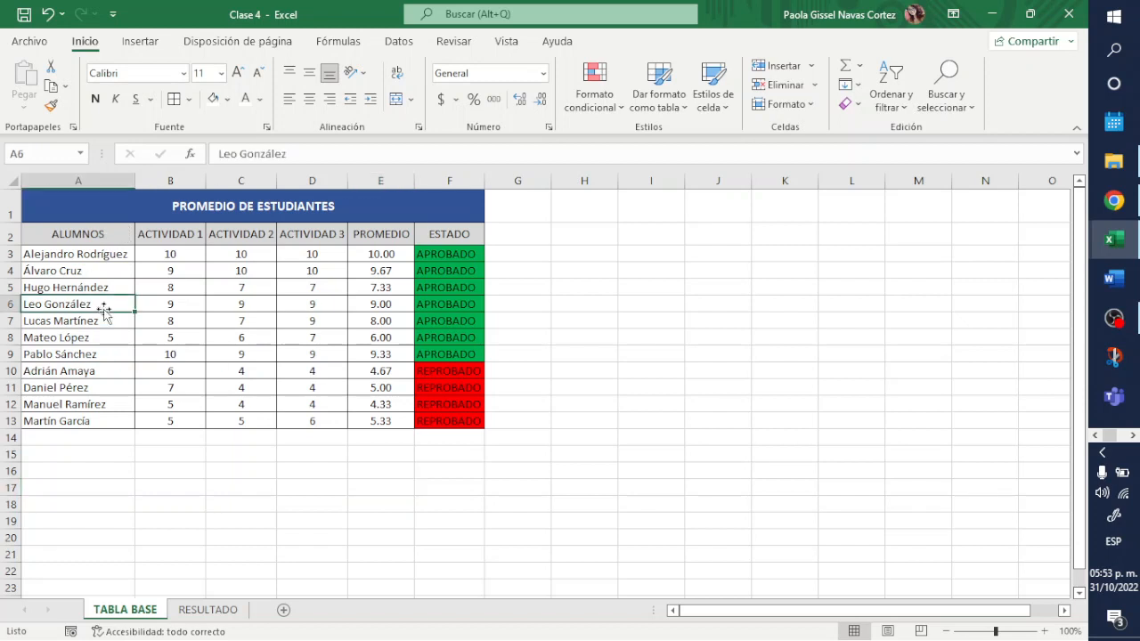
left_click(103, 234)
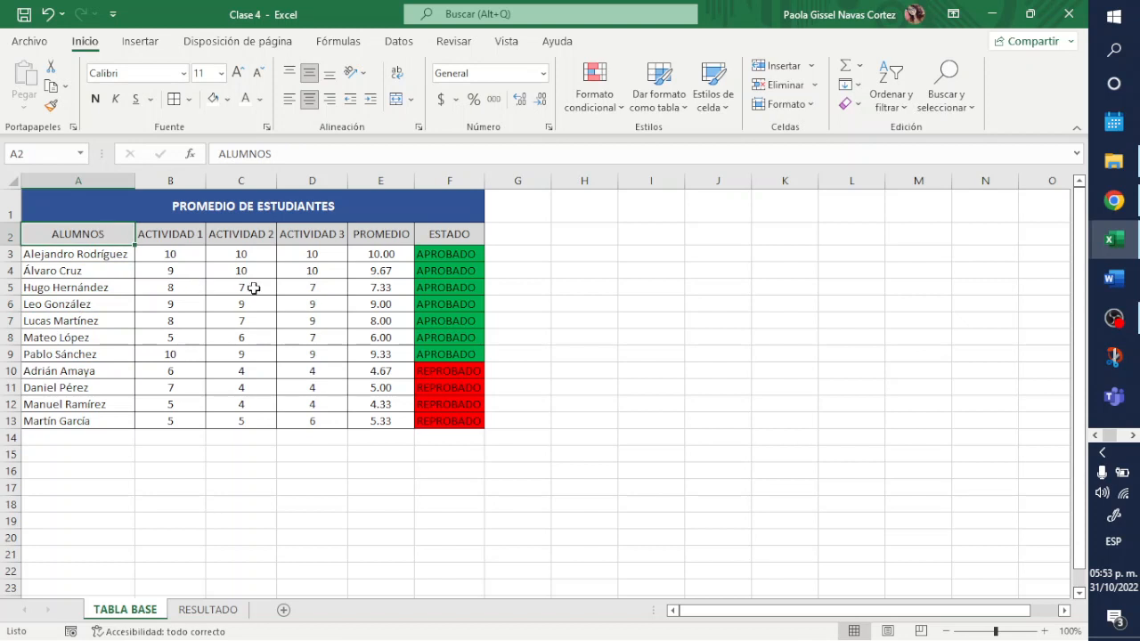
left_click(906, 112)
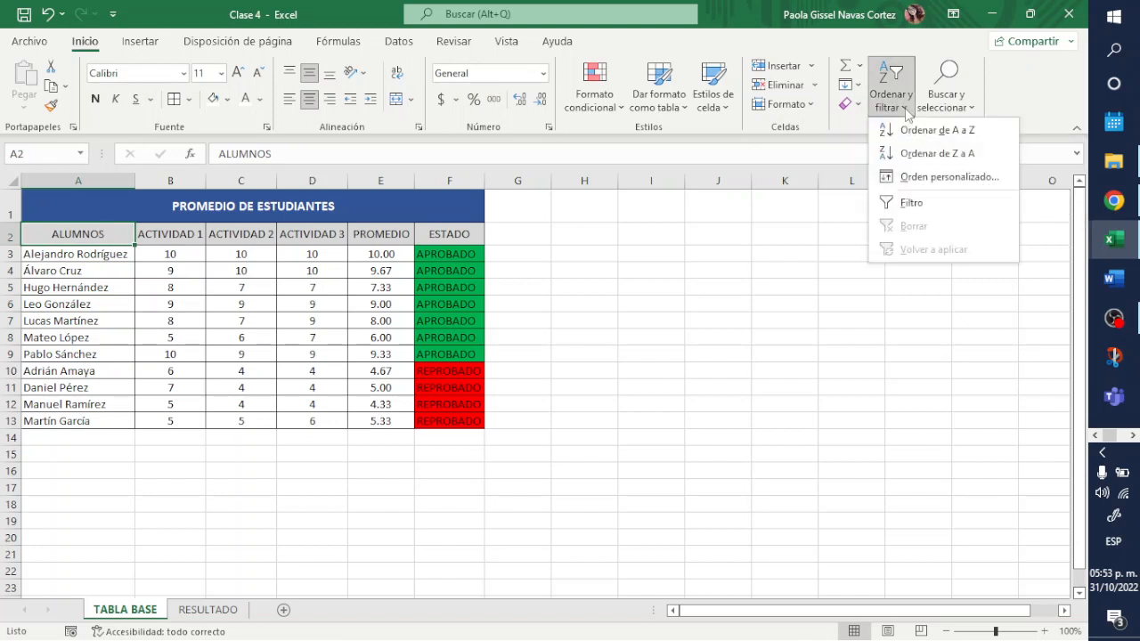
left_click(938, 204)
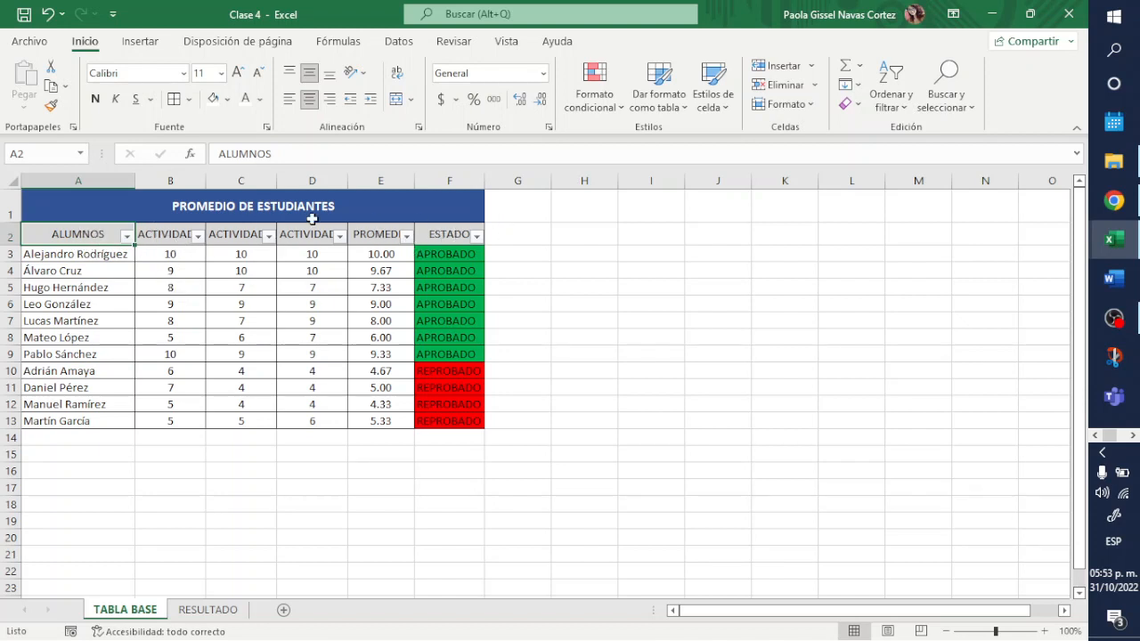
- Filter the ALUMNOS column so that only the student in row 11 is selected
left_click(146, 285)
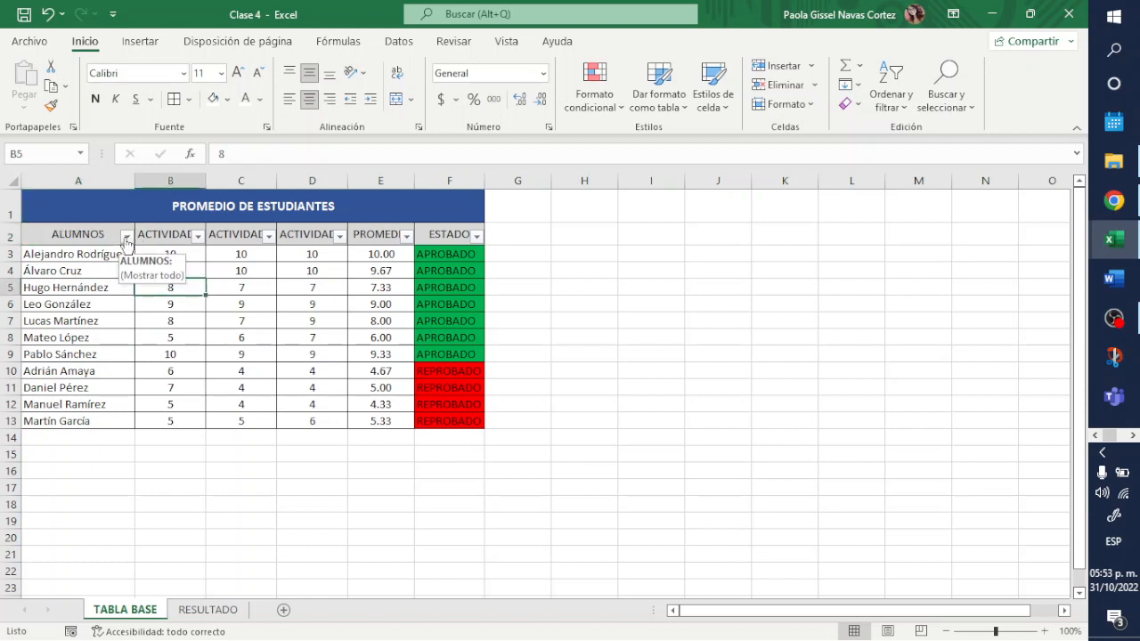
left_click(127, 236)
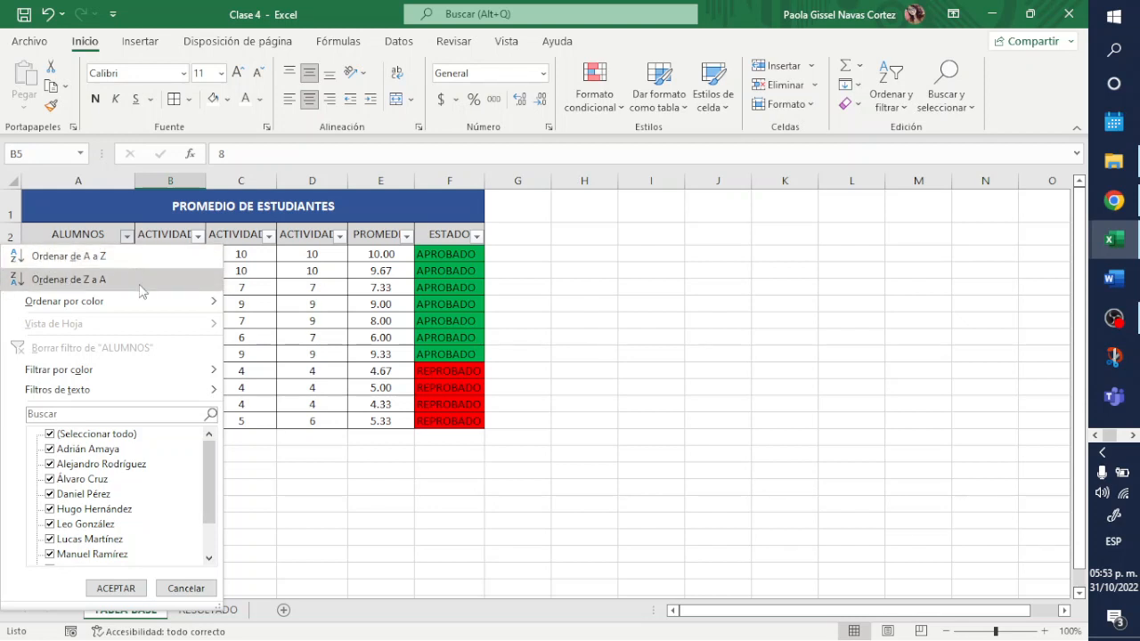
mouse_move(145, 300)
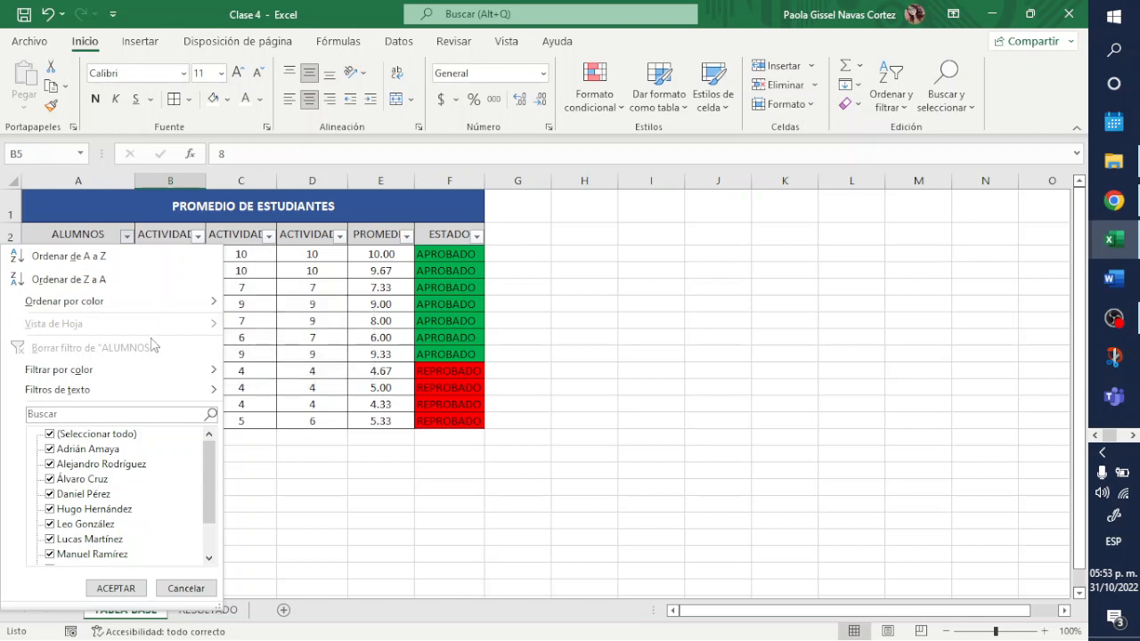
mouse_move(89, 381)
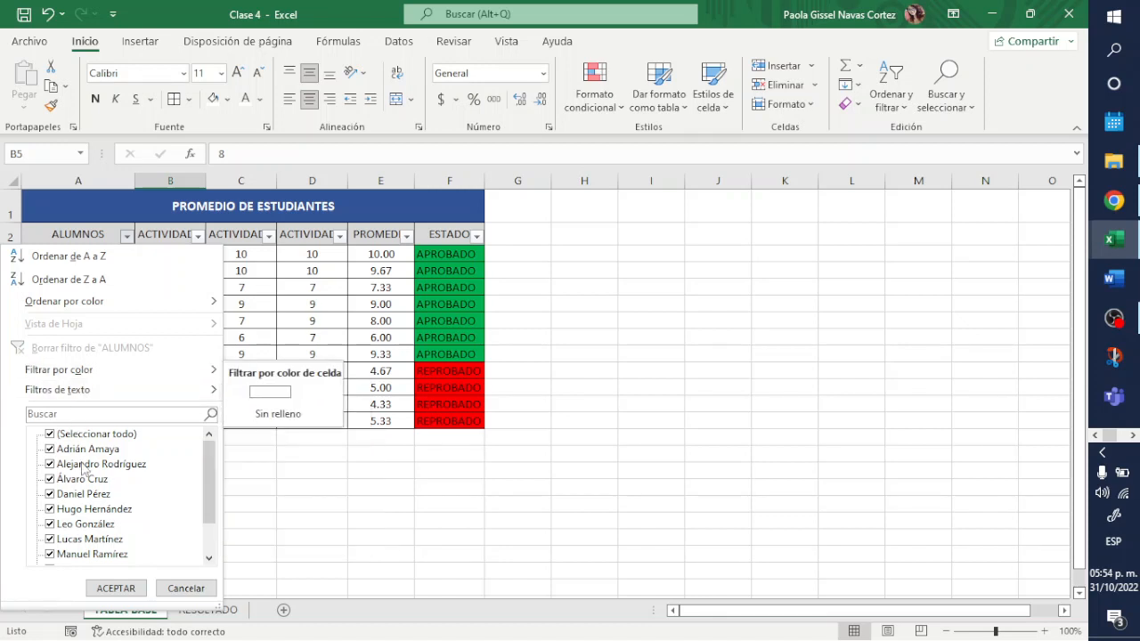
mouse_move(207, 475)
left_mouse_down()
mouse_move(208, 517)
mouse_move(213, 466)
left_mouse_up()
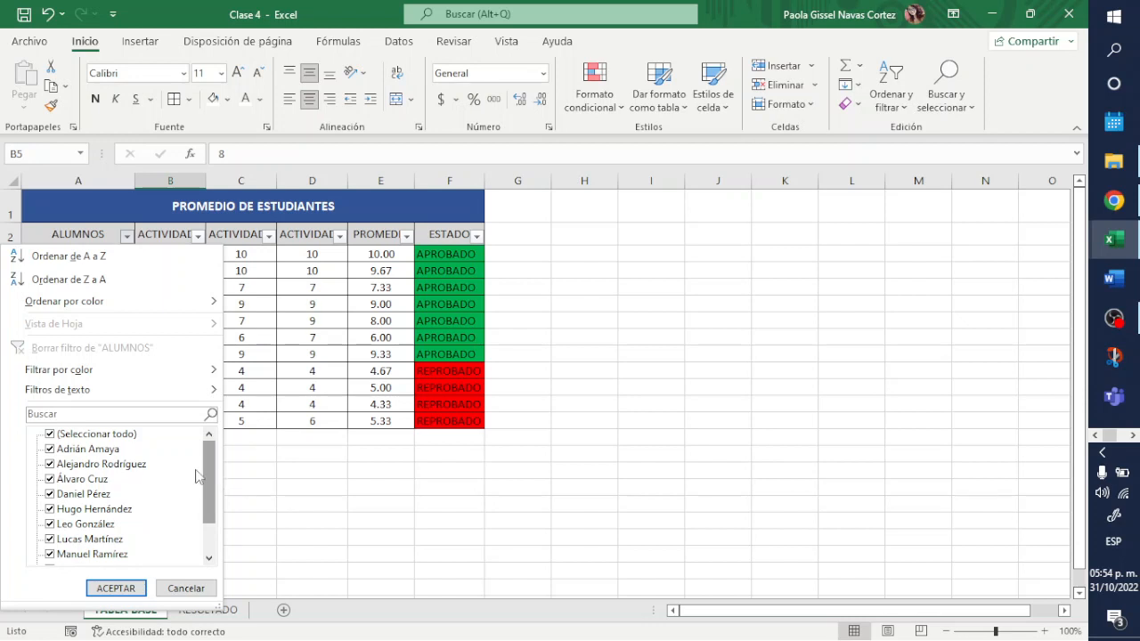
scroll(167, 495, "down", 1)
scroll(169, 508, "up", 1)
left_click(51, 434)
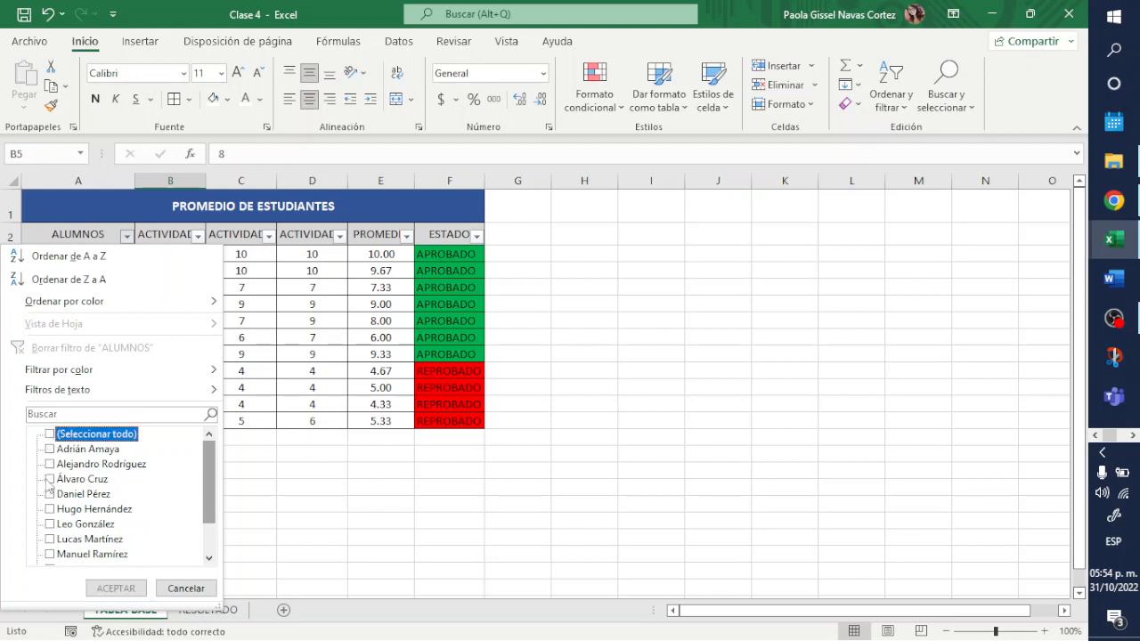
scroll(105, 518, "down", 3)
scroll(94, 534, "up", 3)
left_click(52, 494)
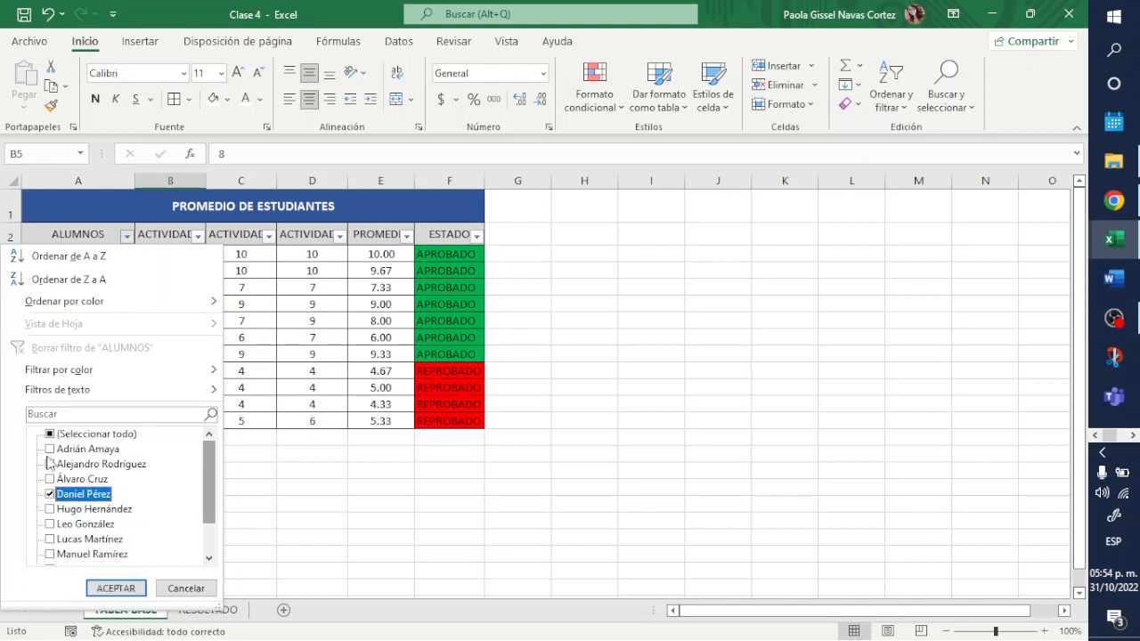
left_click(123, 587)
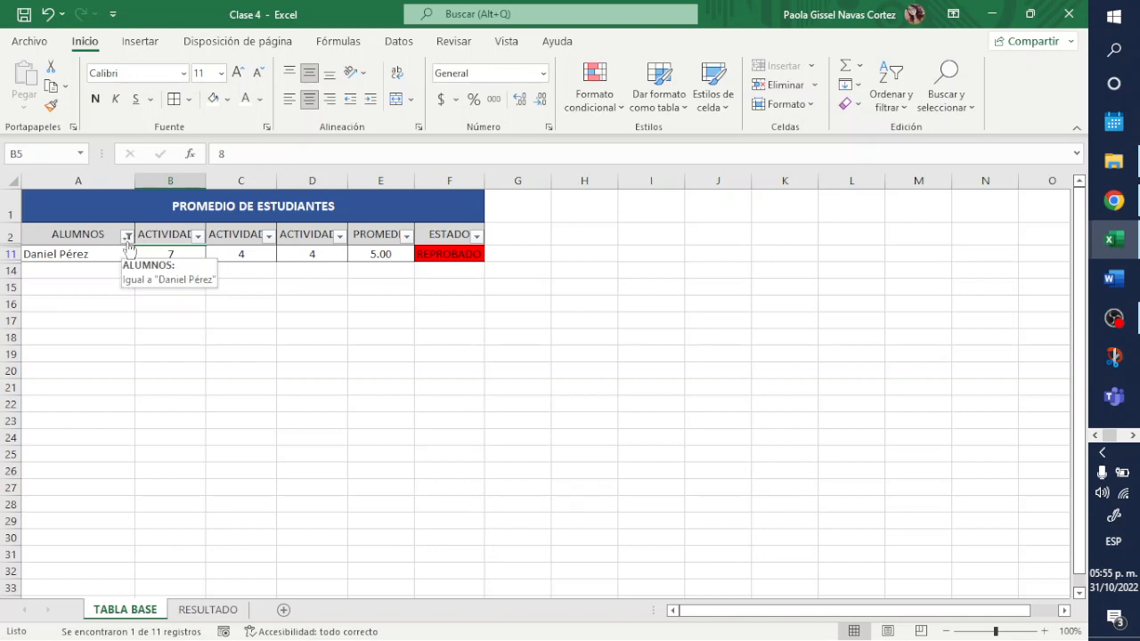
- Add the students in rows 3 and 6 to the ALUMNOS filter, and clear that column's filter after applying it
left_click(127, 236)
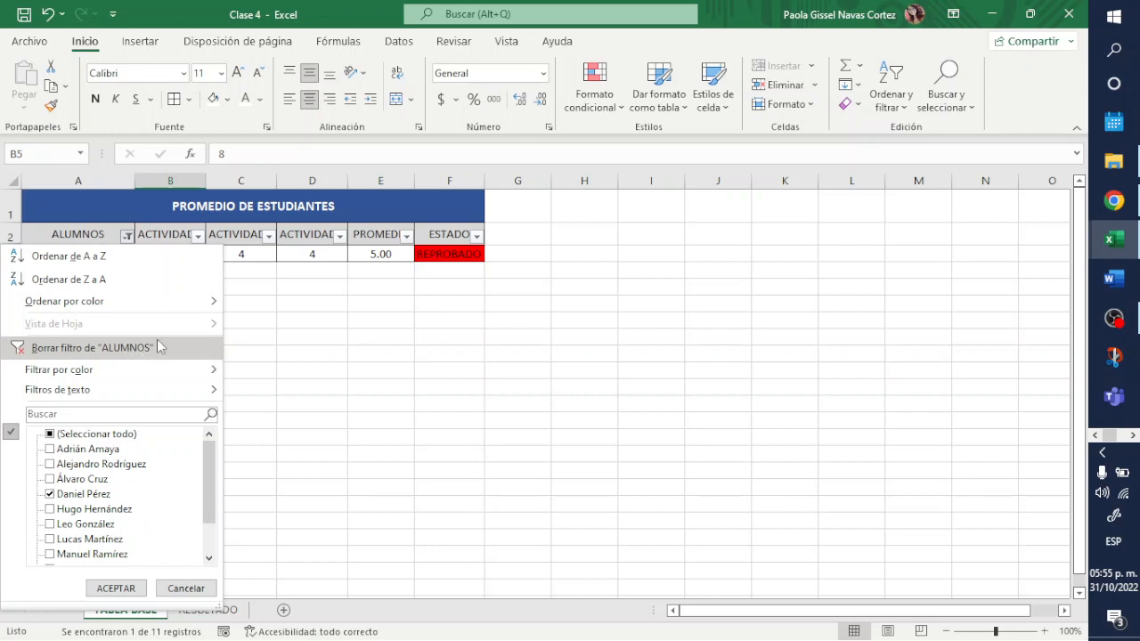
left_click(55, 464)
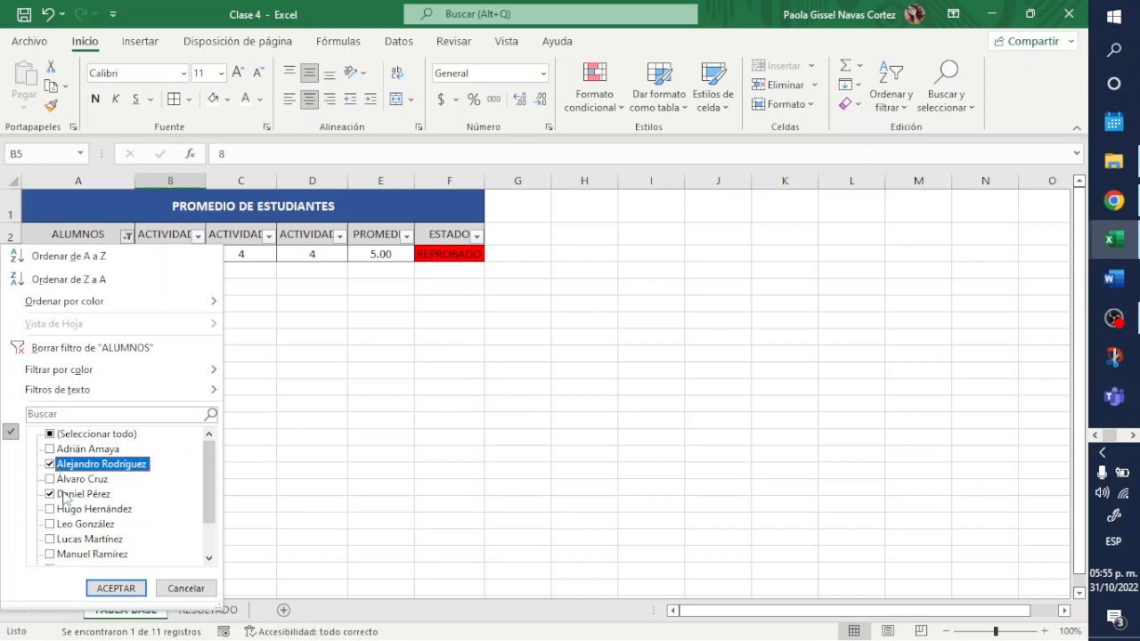
left_click(52, 524)
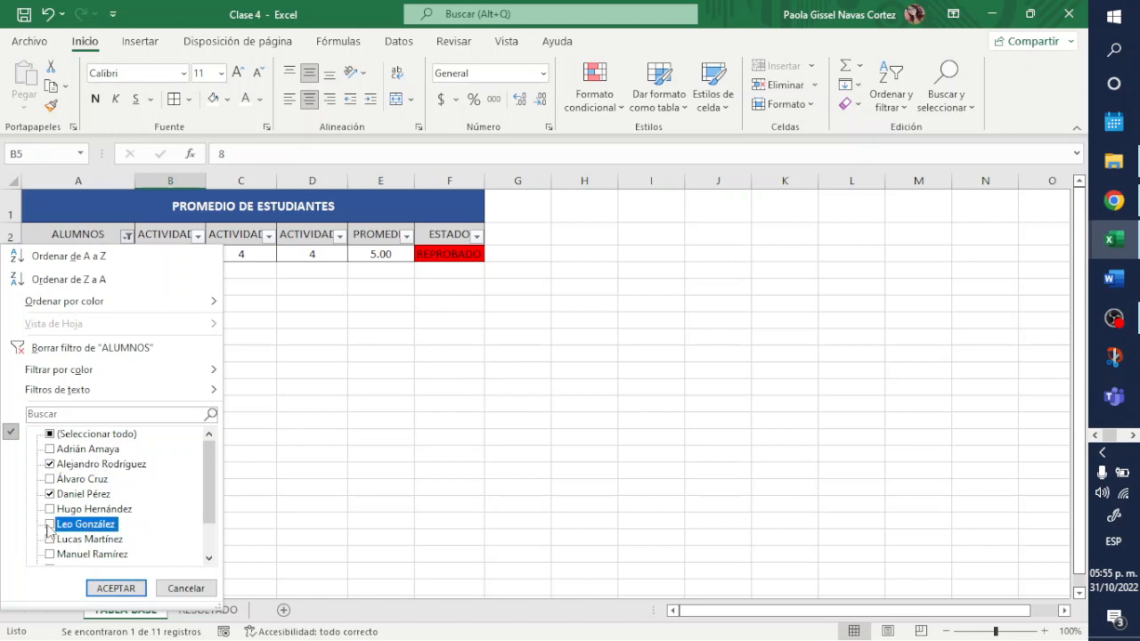
left_click(116, 589)
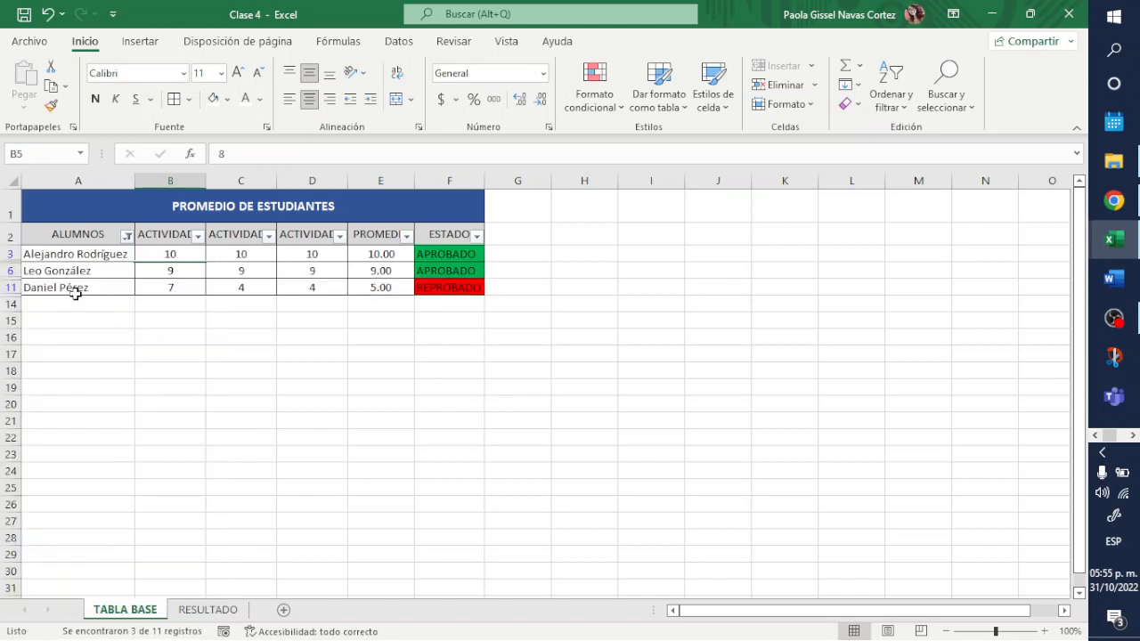
left_click(127, 235)
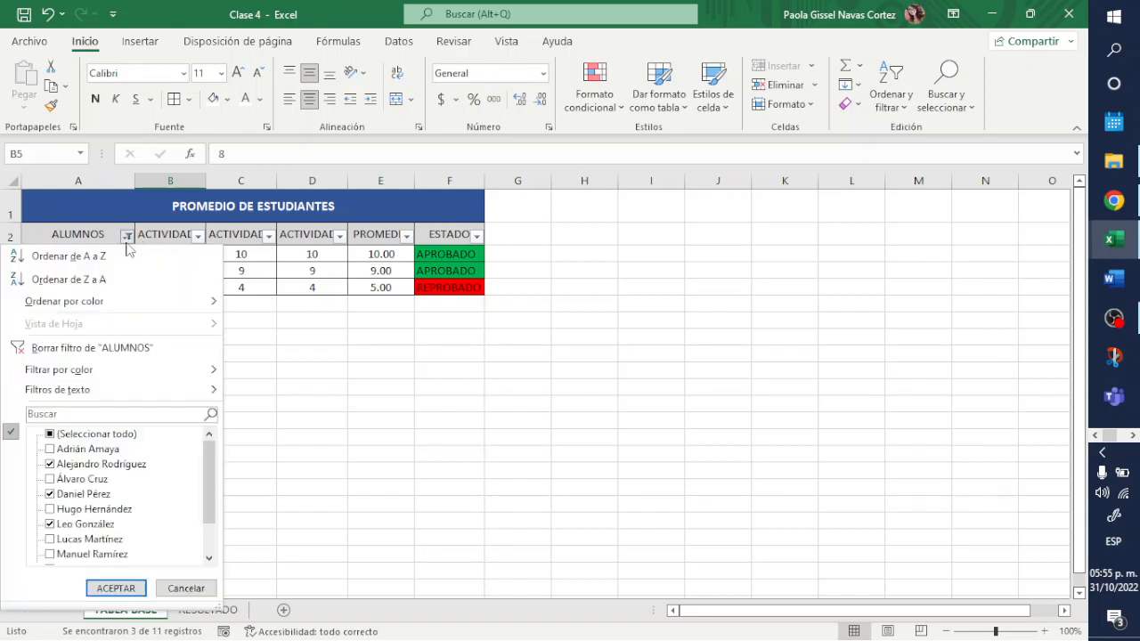
left_click(82, 349)
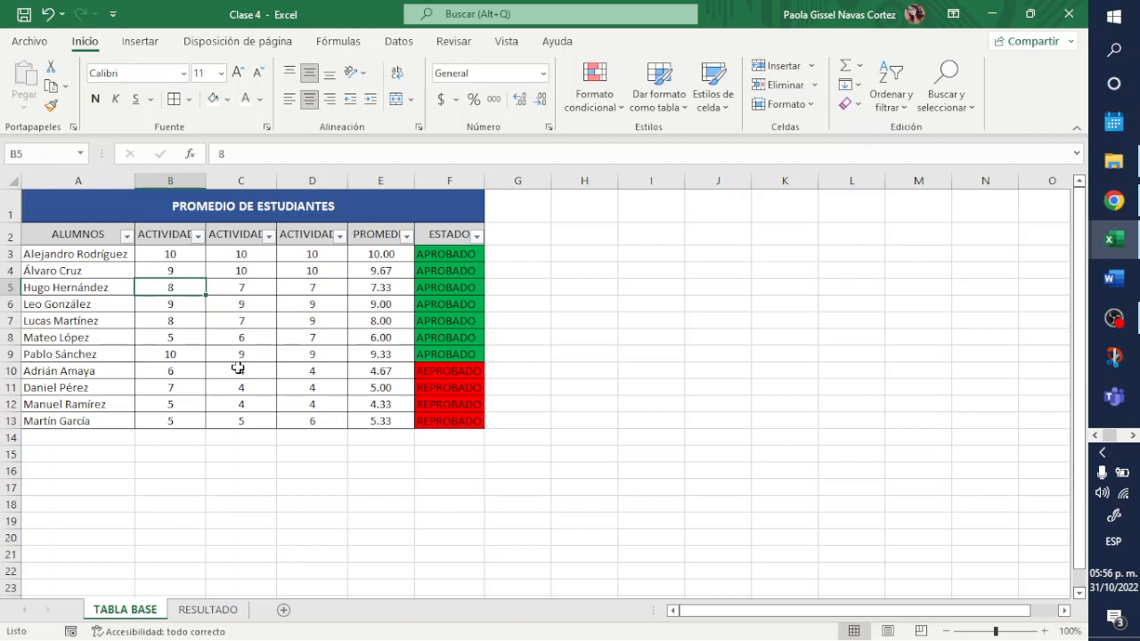
- Filter the ESTADO column to show only APROBADO by excluding REPROBADO
left_click(476, 237)
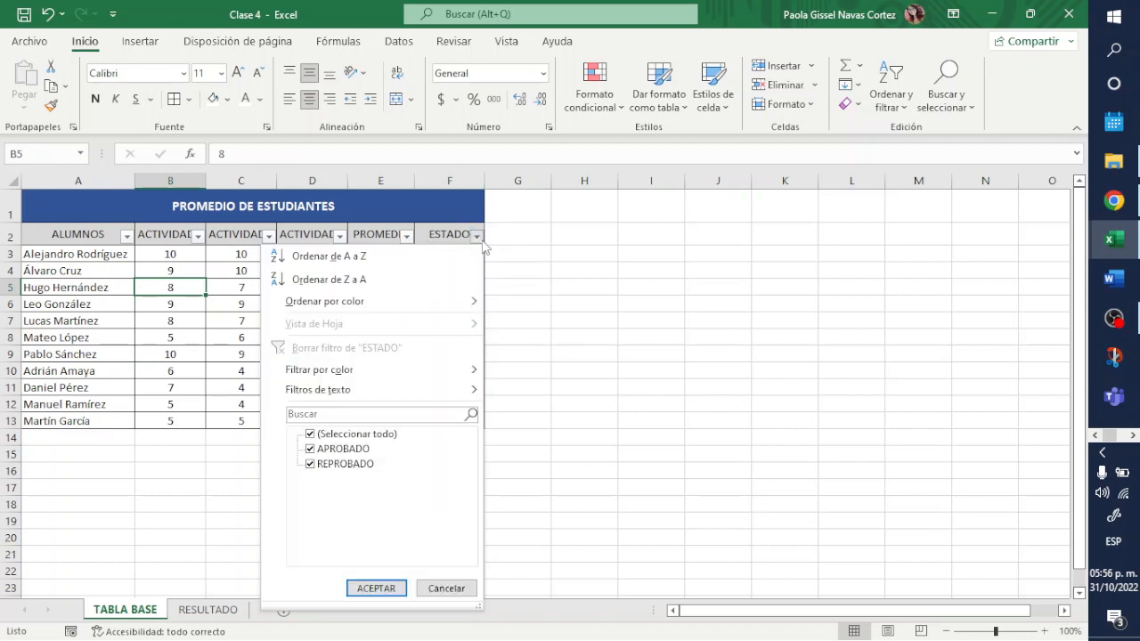
left_click(311, 463)
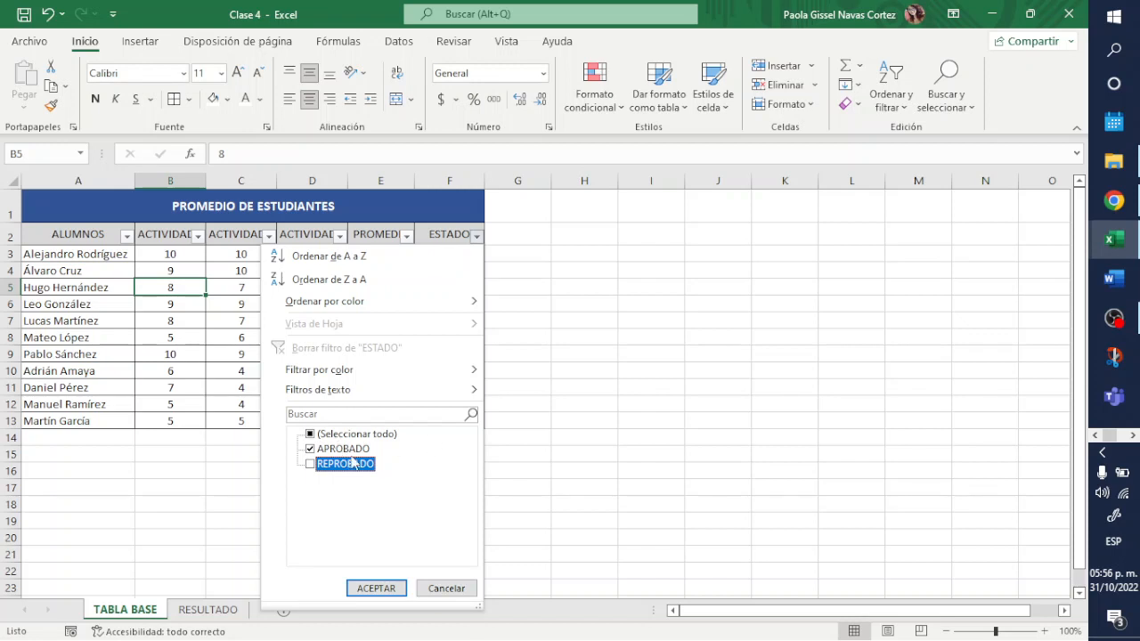
left_click(388, 589)
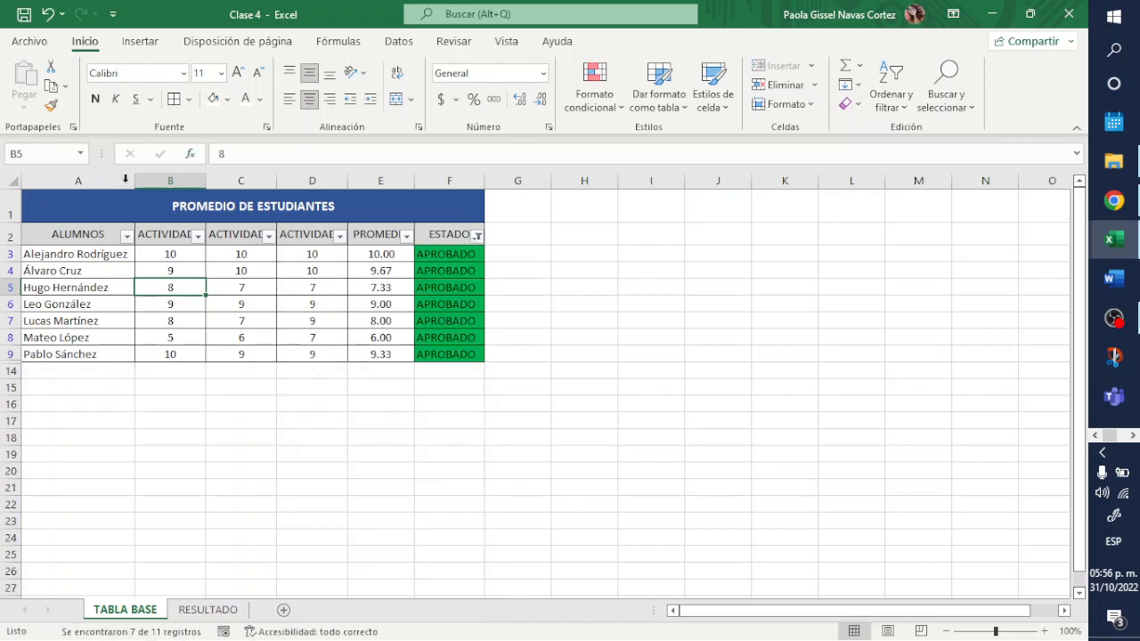
- Copy the filtered APROBADO rows with their headers from TABLA BASE and paste them at A72 on RESULTADO
left_click(645, 351)
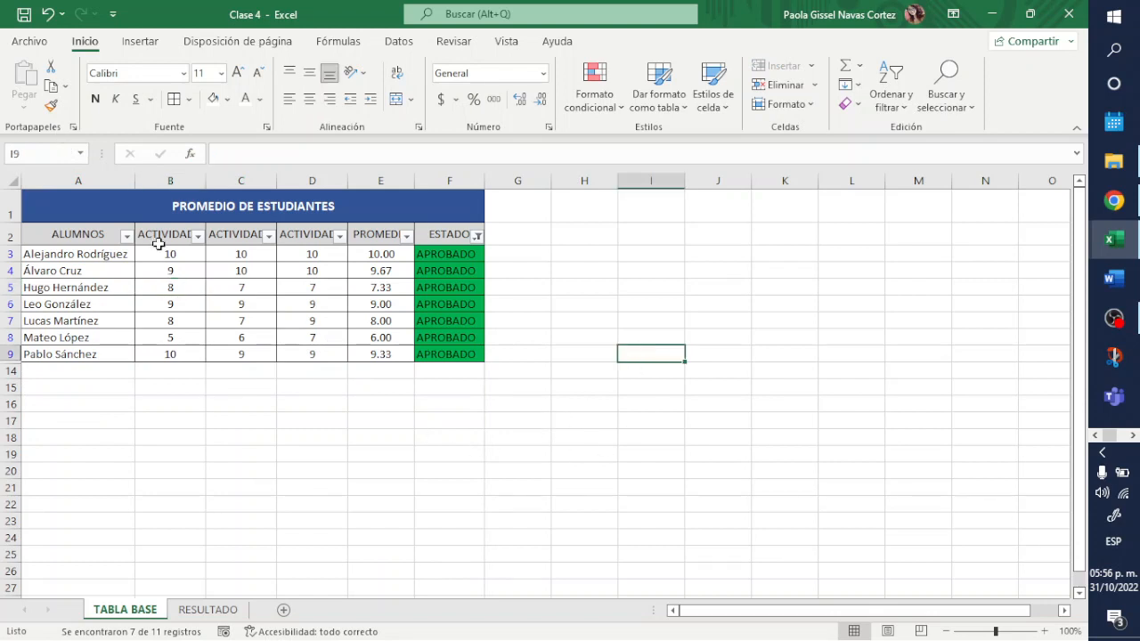
left_click_drag(79, 230, 436, 353)
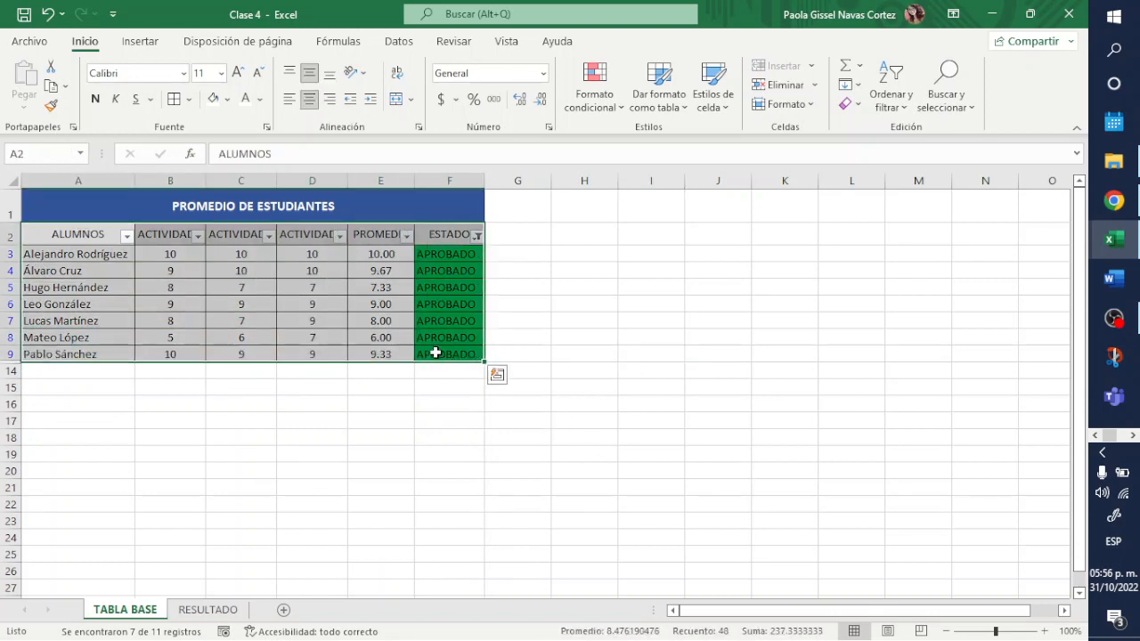
key("ctrl+c")
left_click(236, 609)
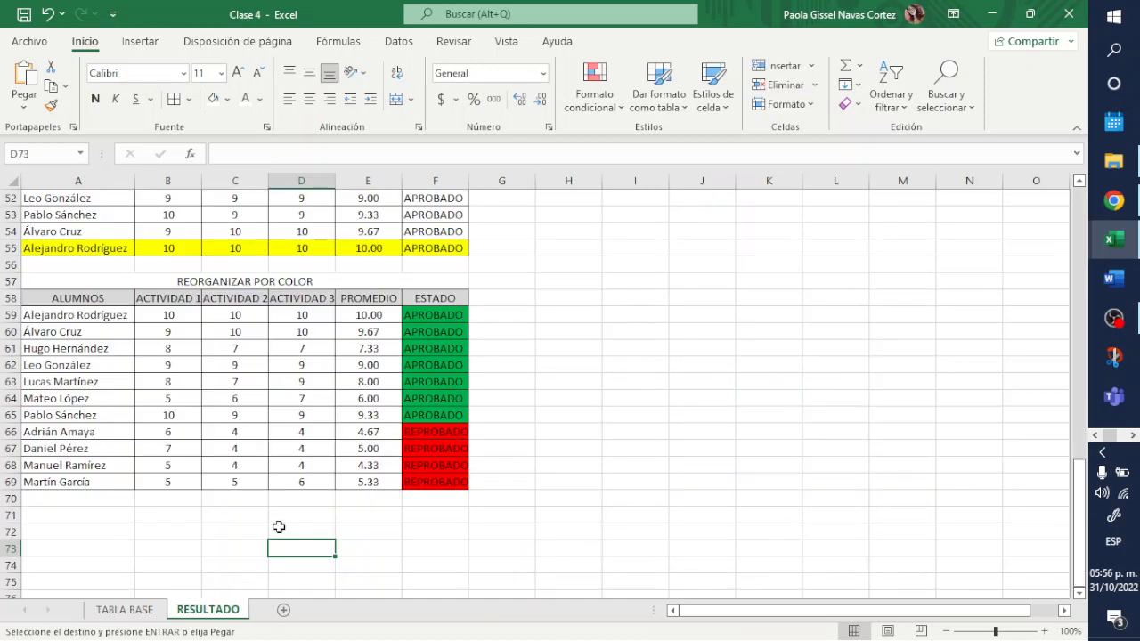
scroll(278, 527, "down", 1)
left_click(62, 481)
key("Return")
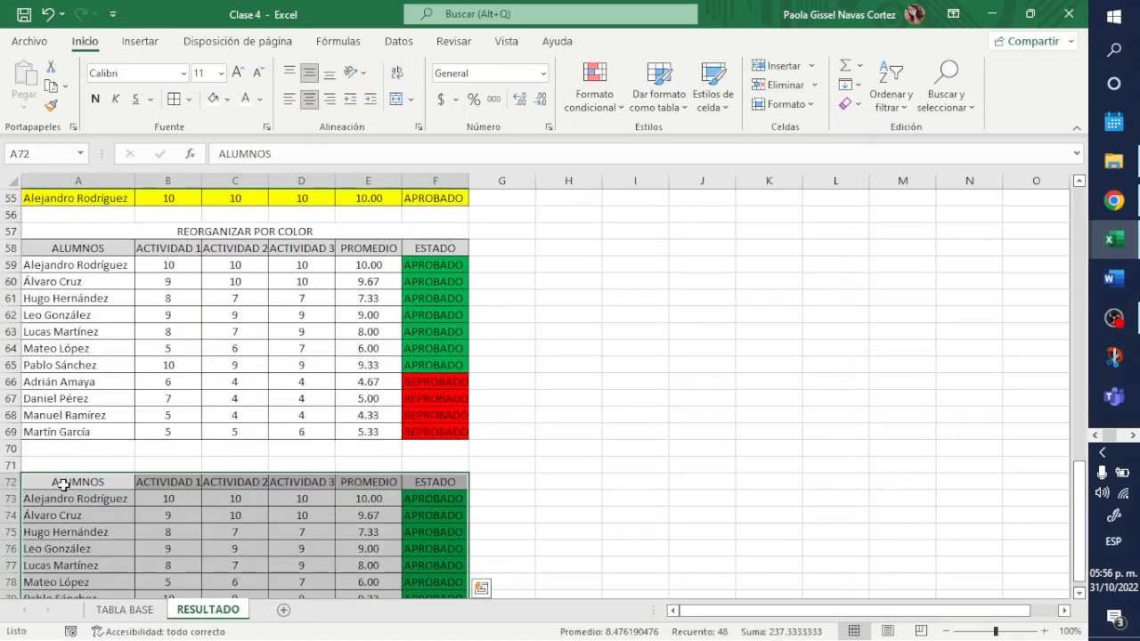
- Merge and center A71:F71 above the pasted table and title it ESTUDIANTES APROBADOS
left_click_drag(67, 464, 438, 464)
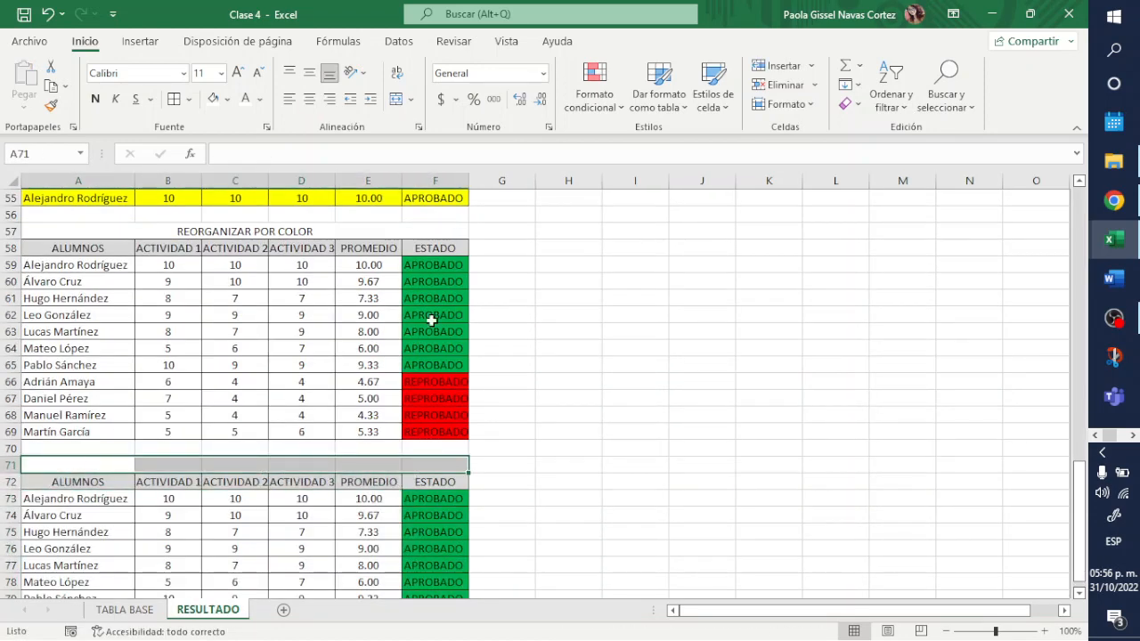
left_click(397, 102)
type("E")
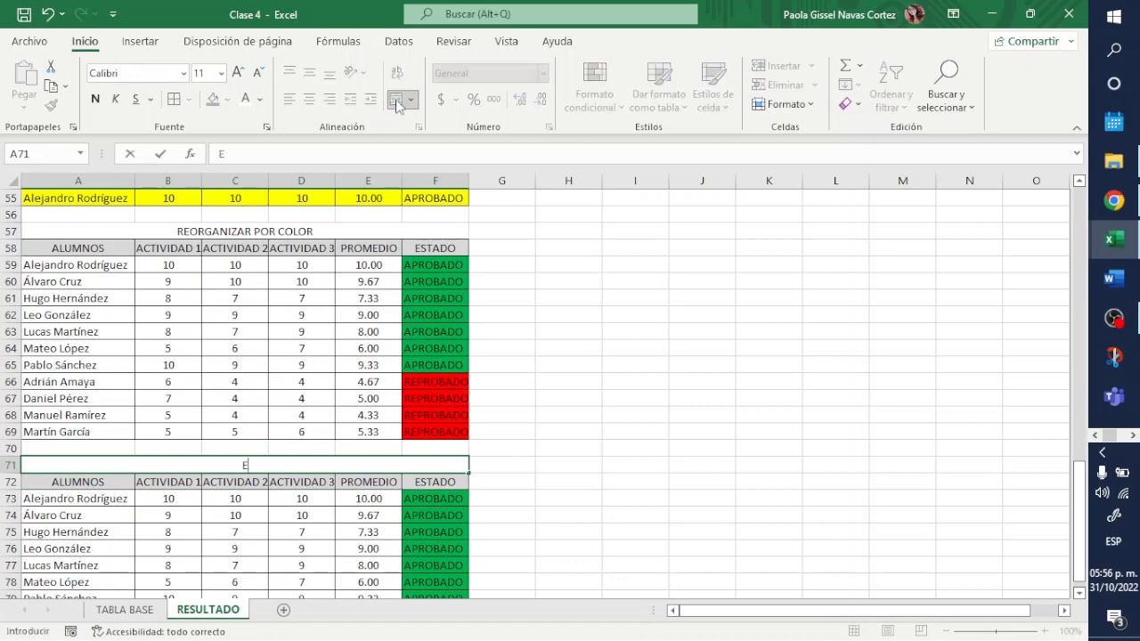
type("STUDIANTES APROBADOS")
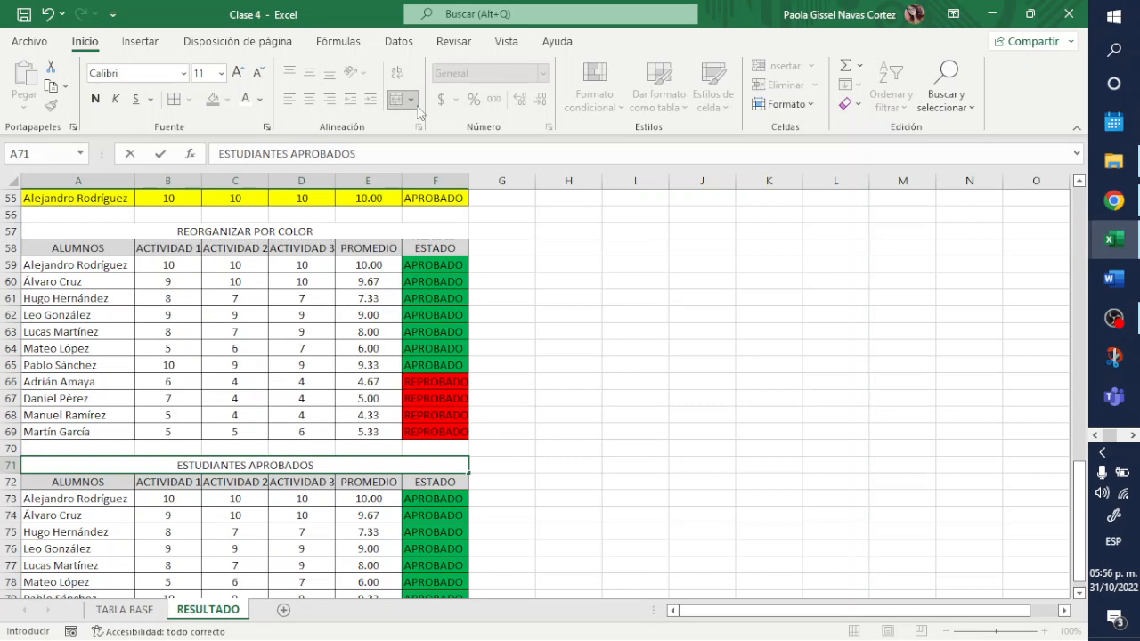
left_click(709, 482)
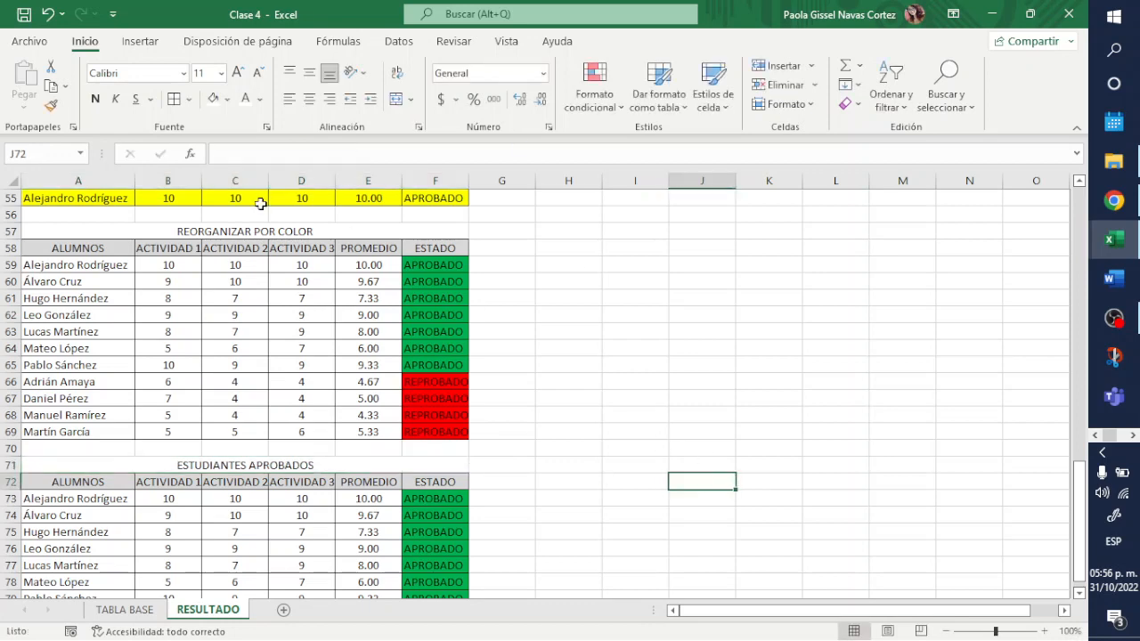
- Fill the REORGANIZAR POR COLOR and ESTUDIANTES APROBADOS title rows with standard red
left_click(273, 231)
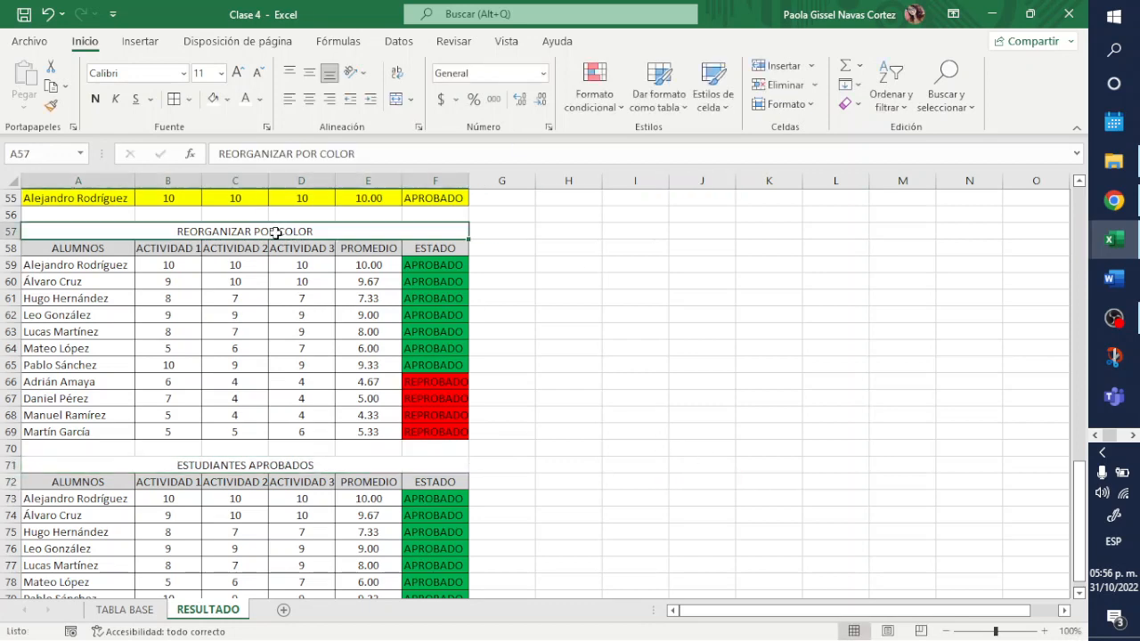
left_click(283, 466, "ctrl")
left_click(228, 99)
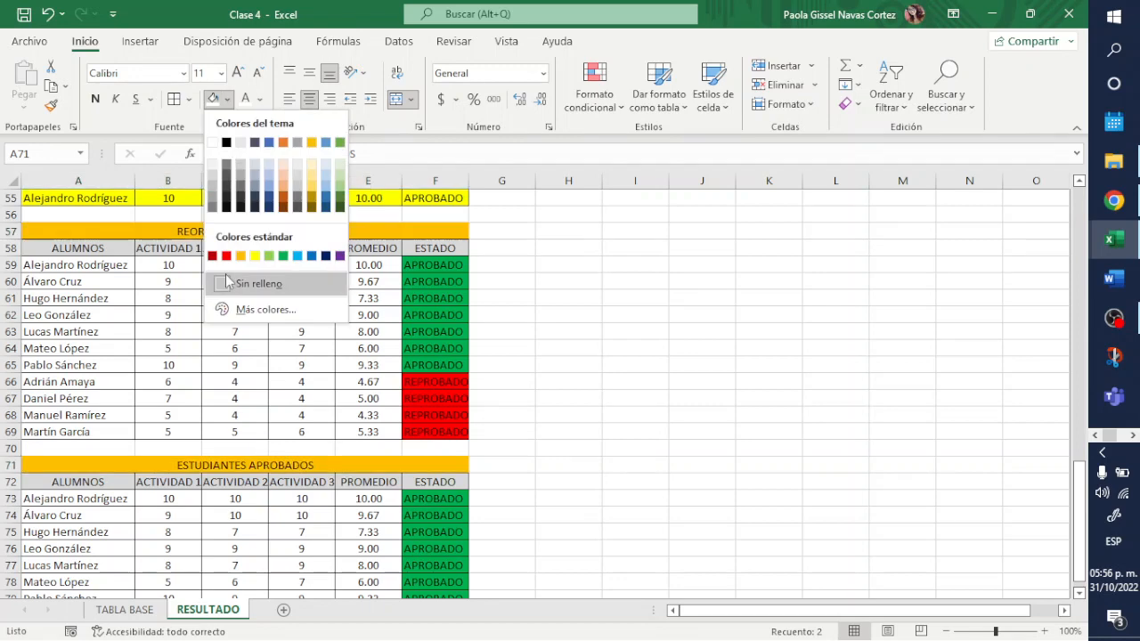
left_click(226, 255)
left_click(623, 414)
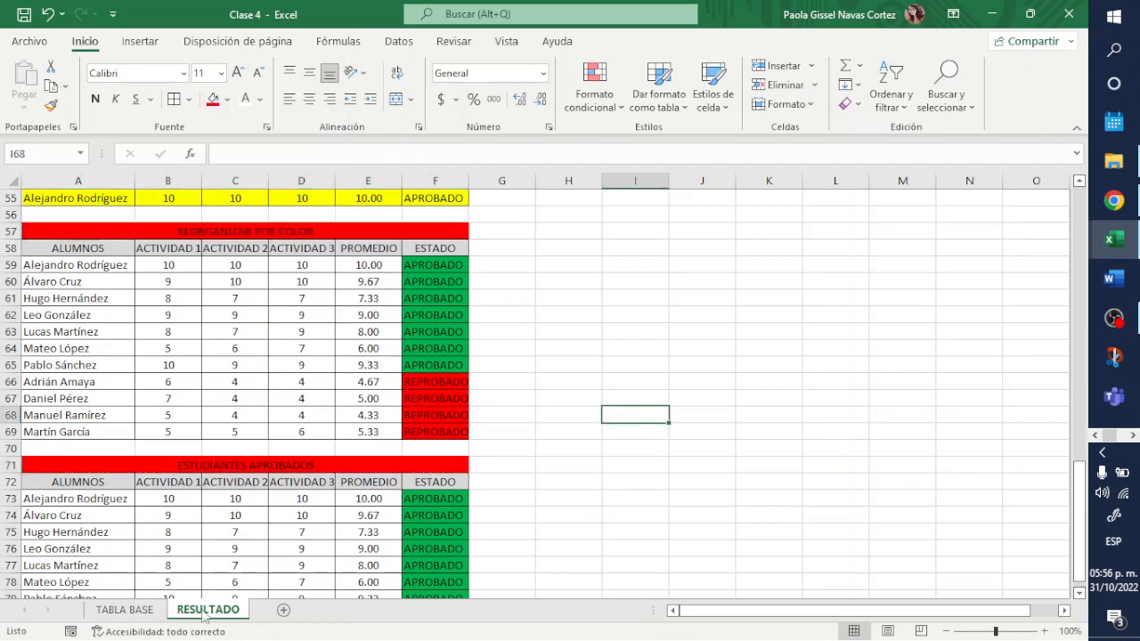
scroll(175, 575, "down", 2)
- Return to TABLA BASE and change the ESTADO filter to show only REPROBADO
left_click(141, 609)
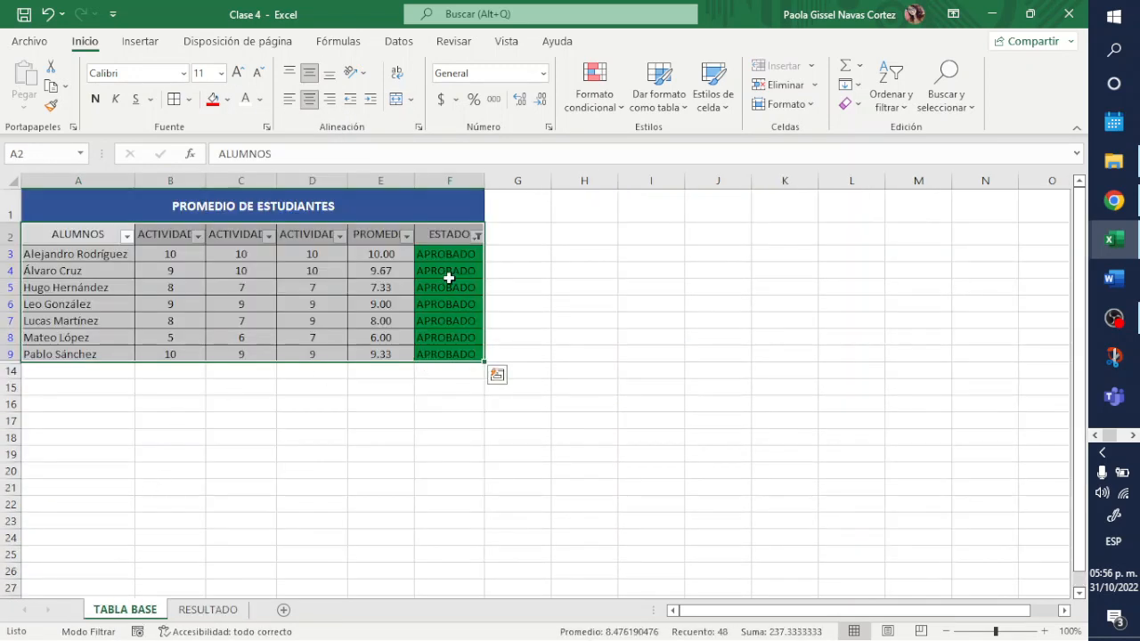
left_click(580, 267)
left_click(478, 235)
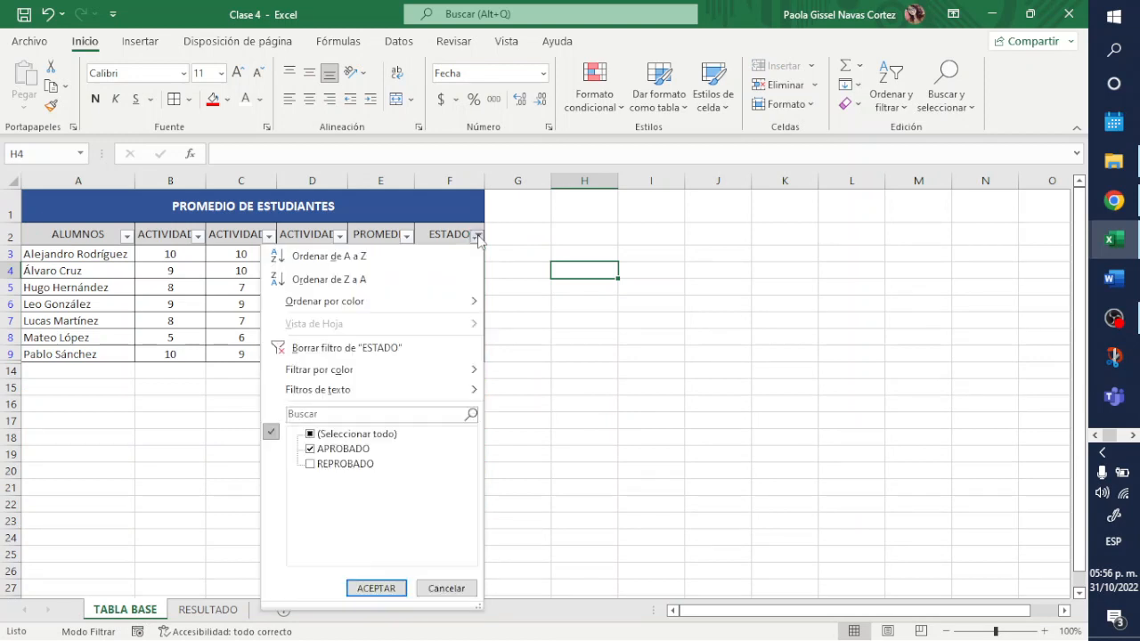
left_click(309, 464)
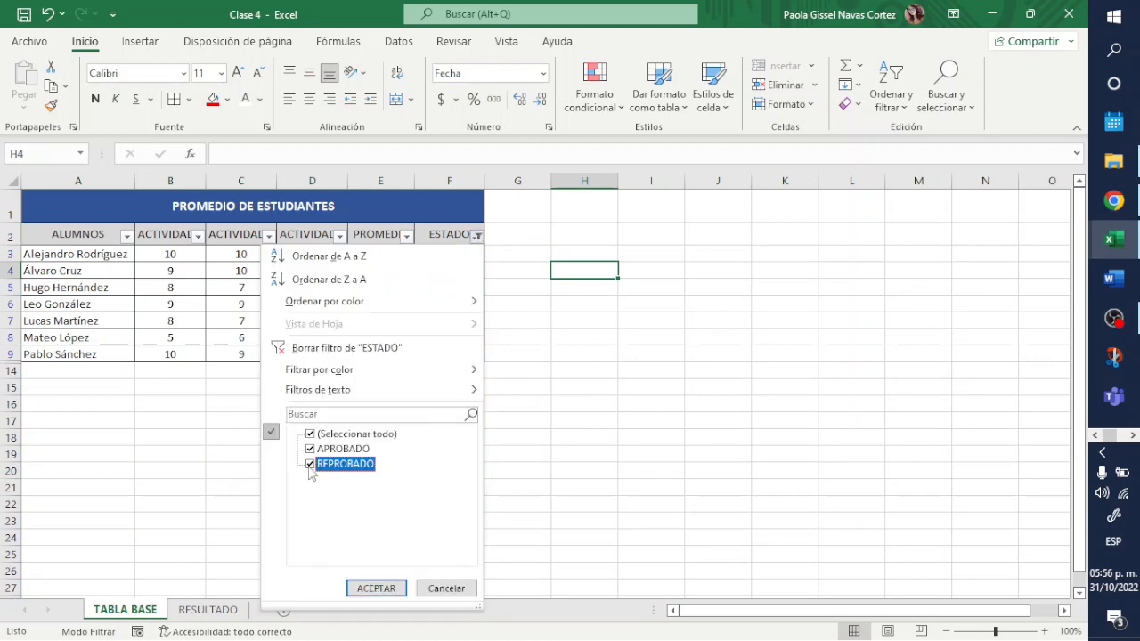
left_click(310, 449)
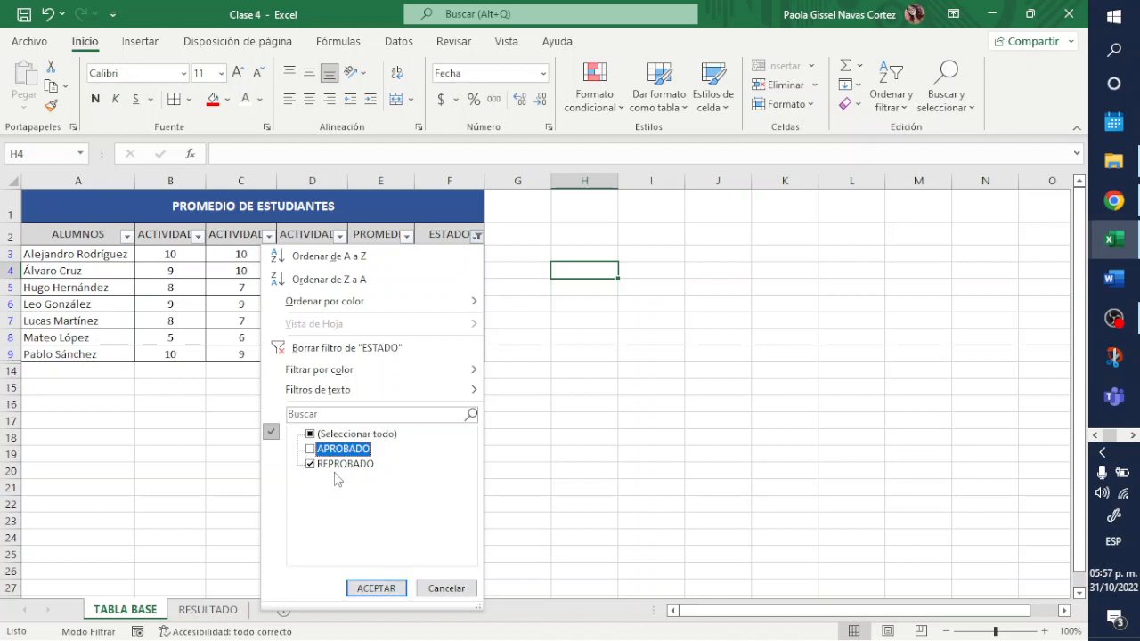
left_click(378, 589)
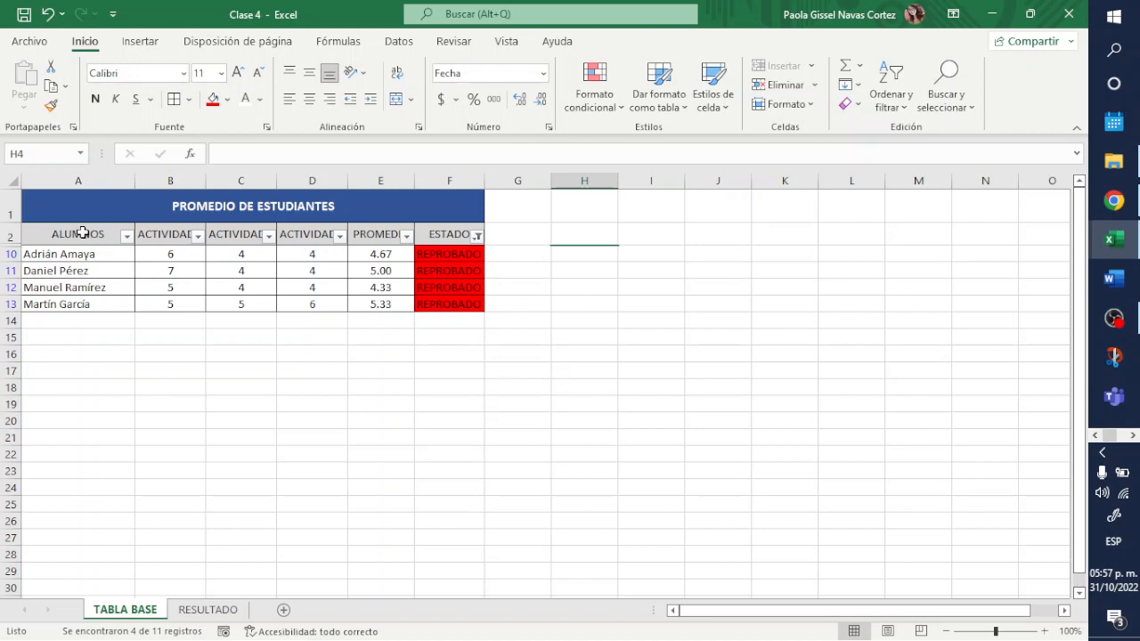
- Copy the filtered REPROBADO rows with their headers and paste them at A82 on RESULTADO
left_click_drag(84, 233, 428, 300)
key("ctrl+c")
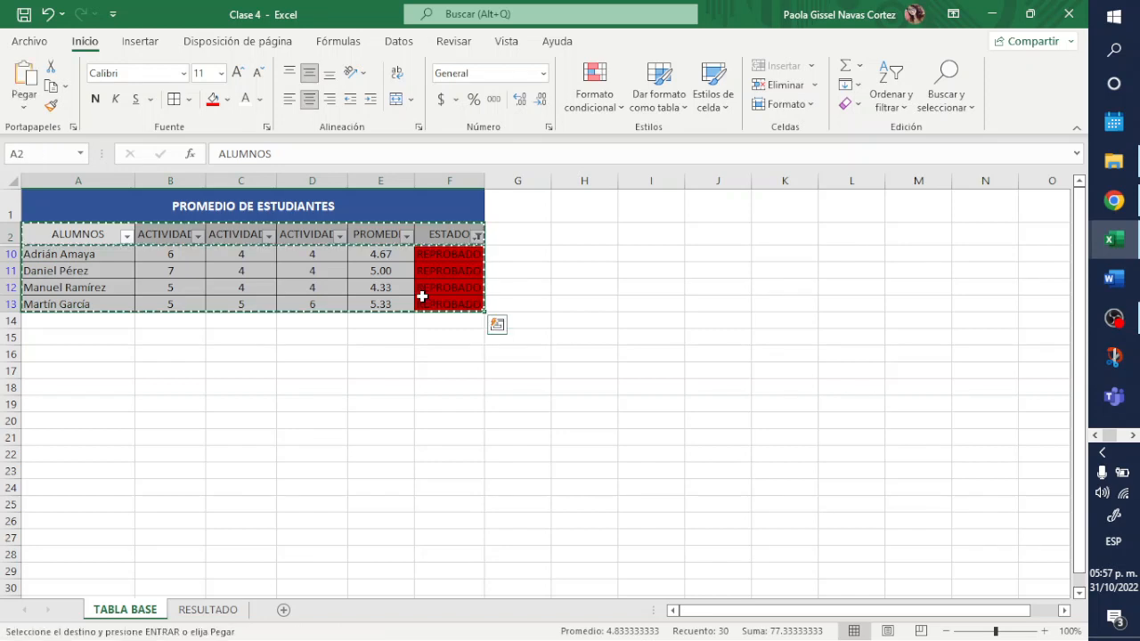
left_click(218, 612)
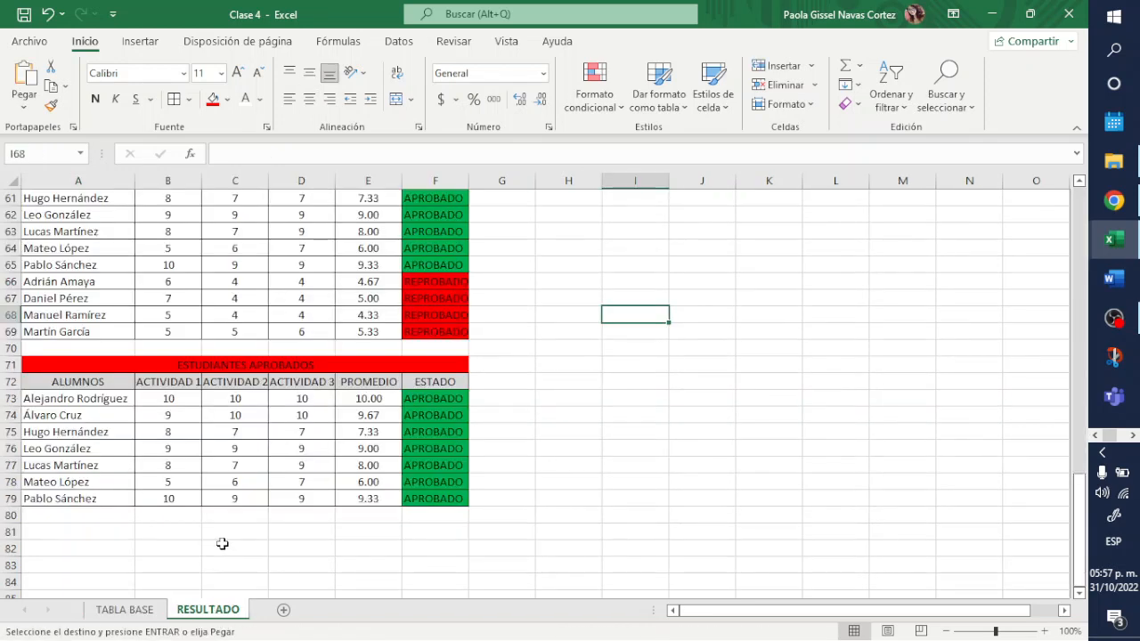
left_click(84, 545)
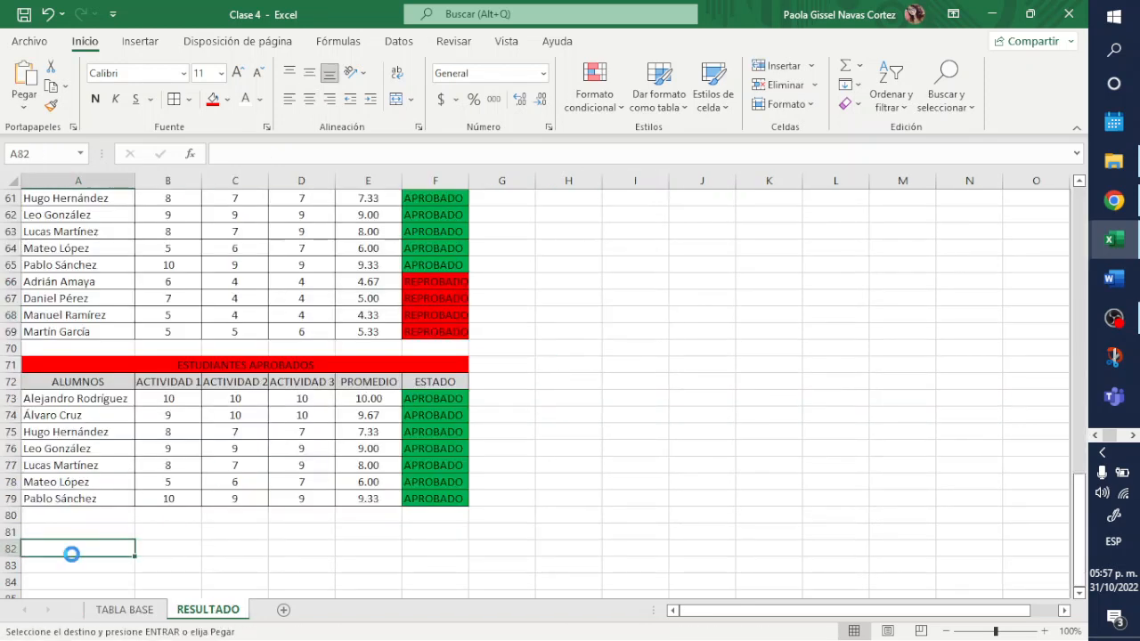
key("ctrl+v")
- Merge and center A81:F81, fill it red, and title it ESTUDIANTES REPROBADOS
left_click_drag(93, 532, 459, 532)
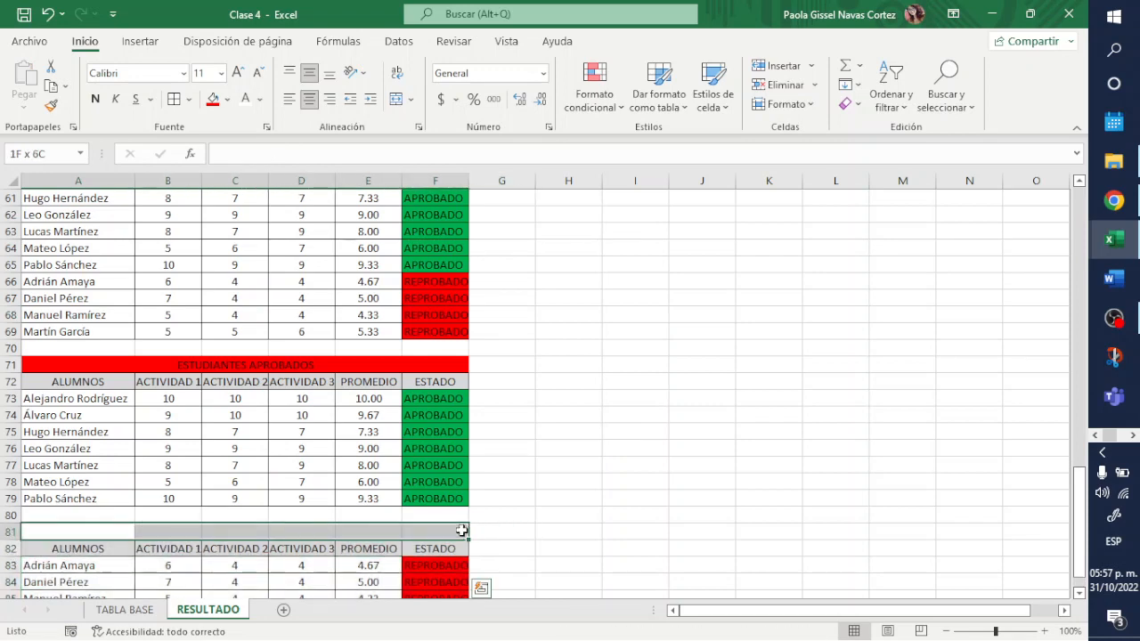
left_click(396, 99)
left_click(213, 99)
type("ESTUD")
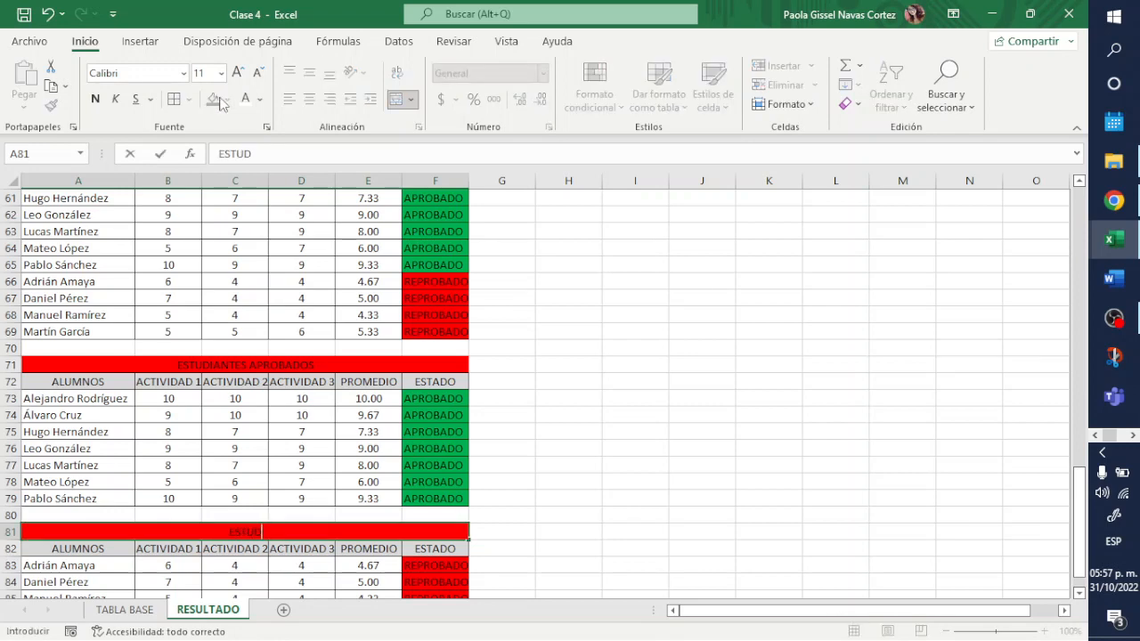
type("IANTES REPRO")
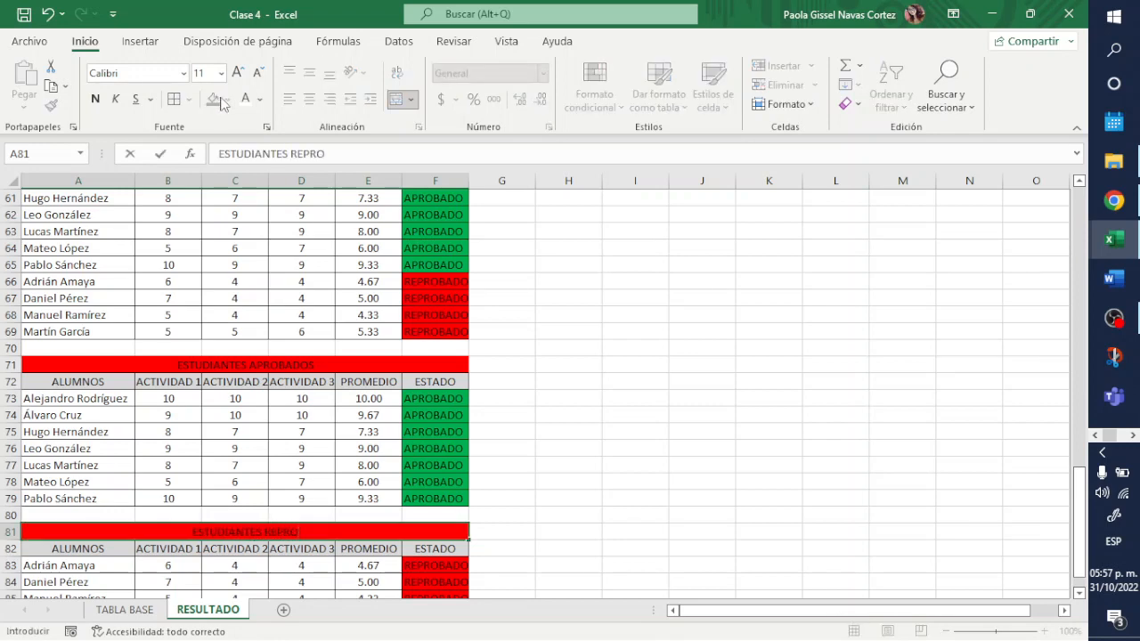
type("BADOS")
left_click(612, 462)
scroll(283, 316, "down", 3)
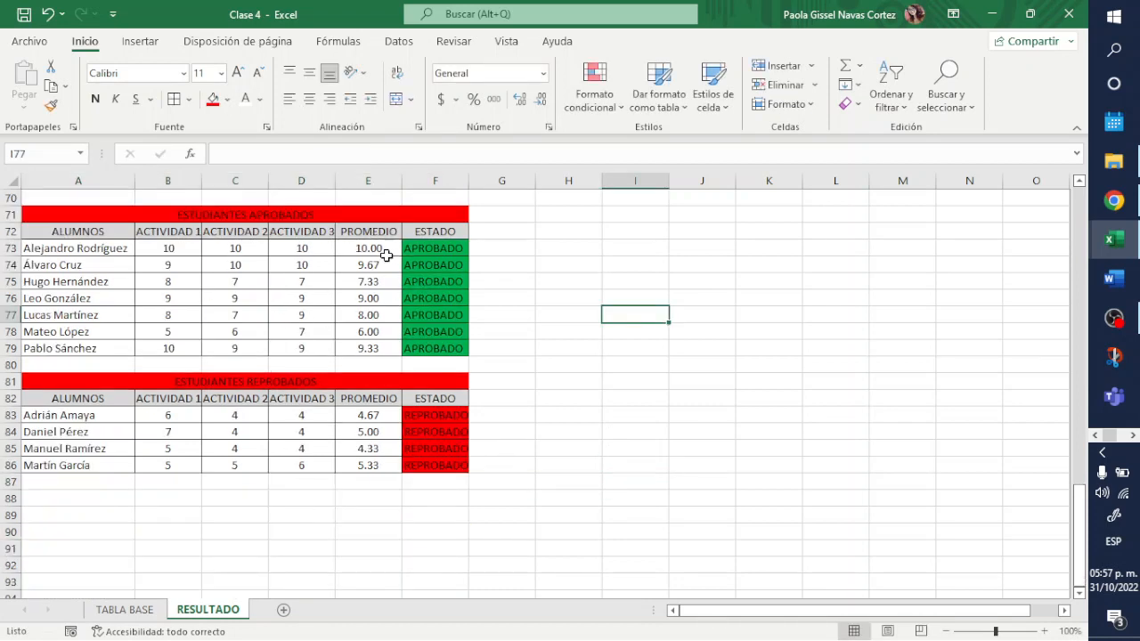
- Go back to TABLA BASE and clear the filter on the ESTADO column
left_click(143, 609)
left_click(440, 450)
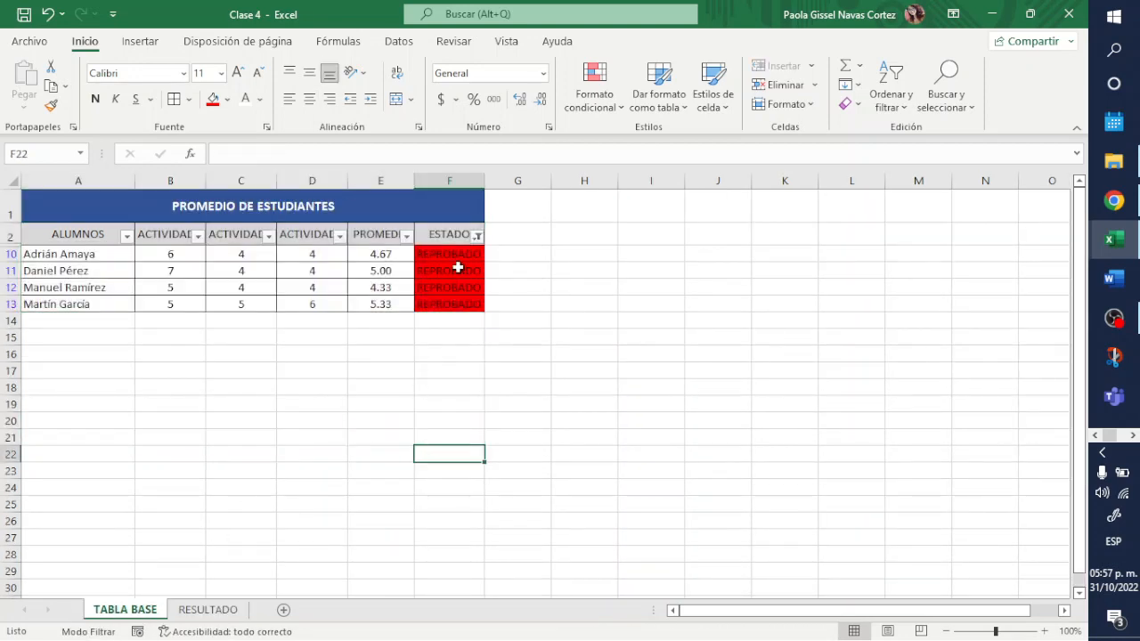
left_click(476, 236)
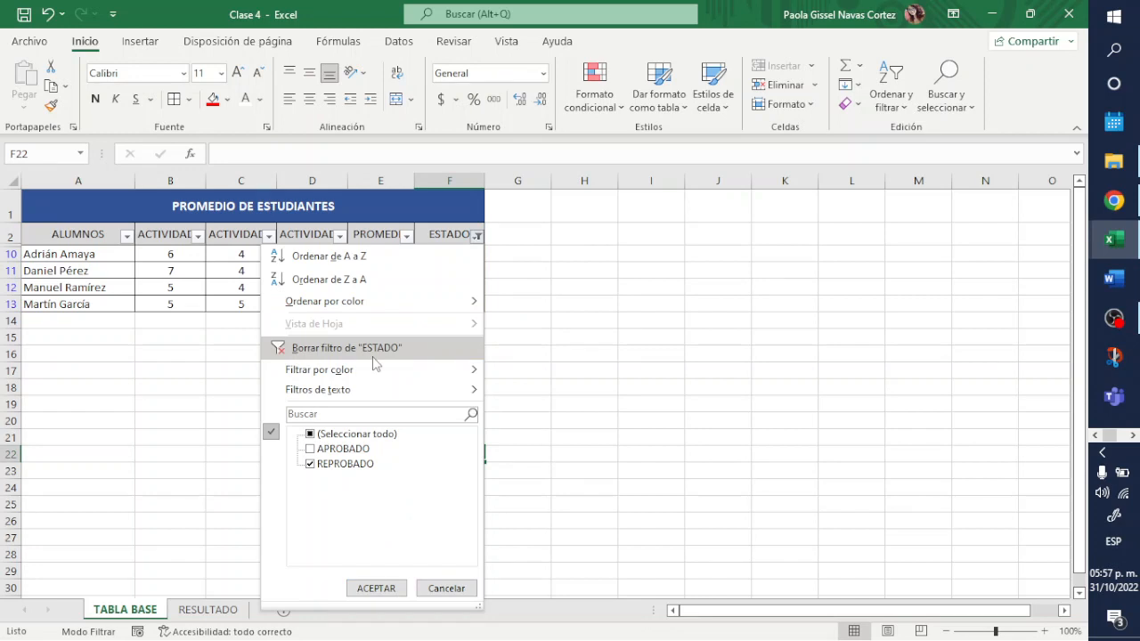
left_click(372, 352)
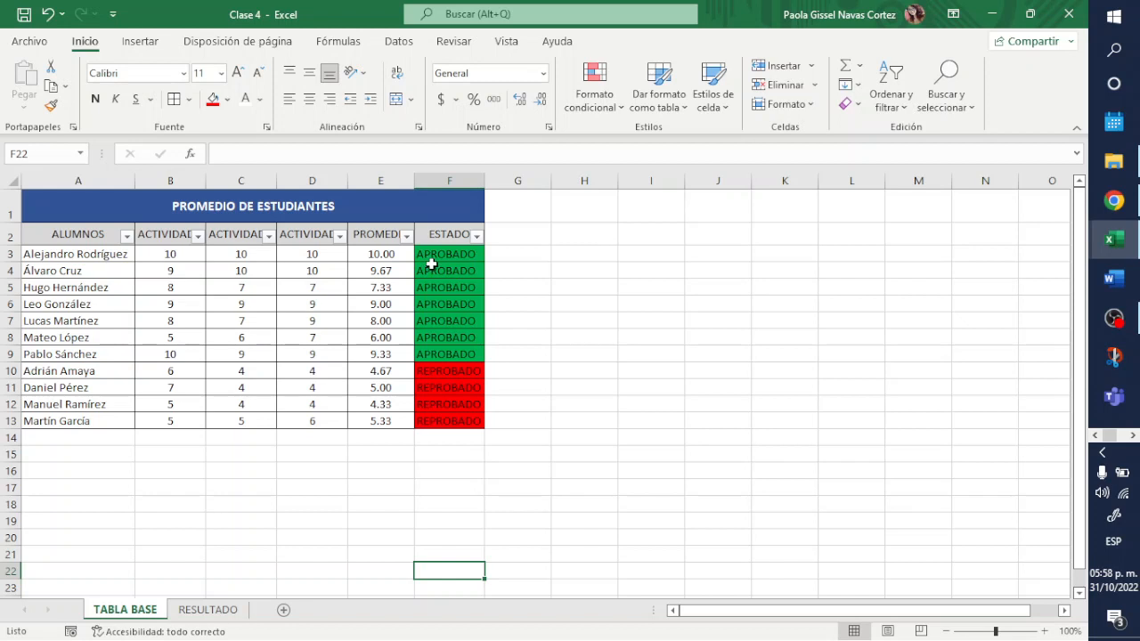
- Filter the ESTADO column again to show only APROBADO students
left_click(477, 235)
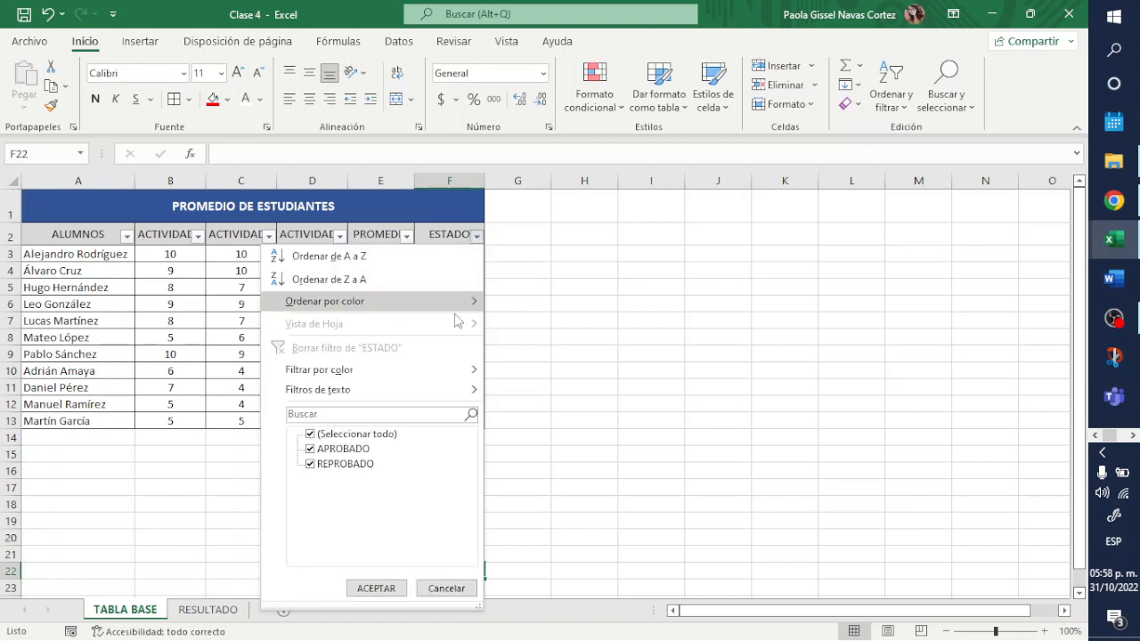
left_click(309, 464)
left_click(376, 588)
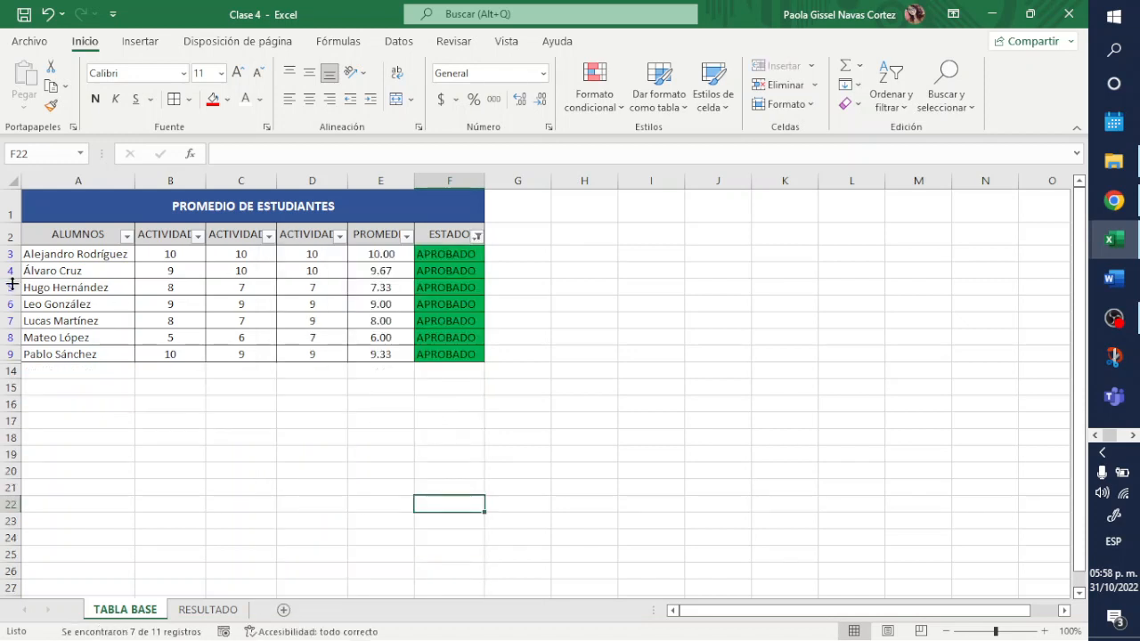
- Try the filtered ALUMNOS column in Z to A order and leave it sorted from A to Z
left_click(127, 236)
left_click(108, 257)
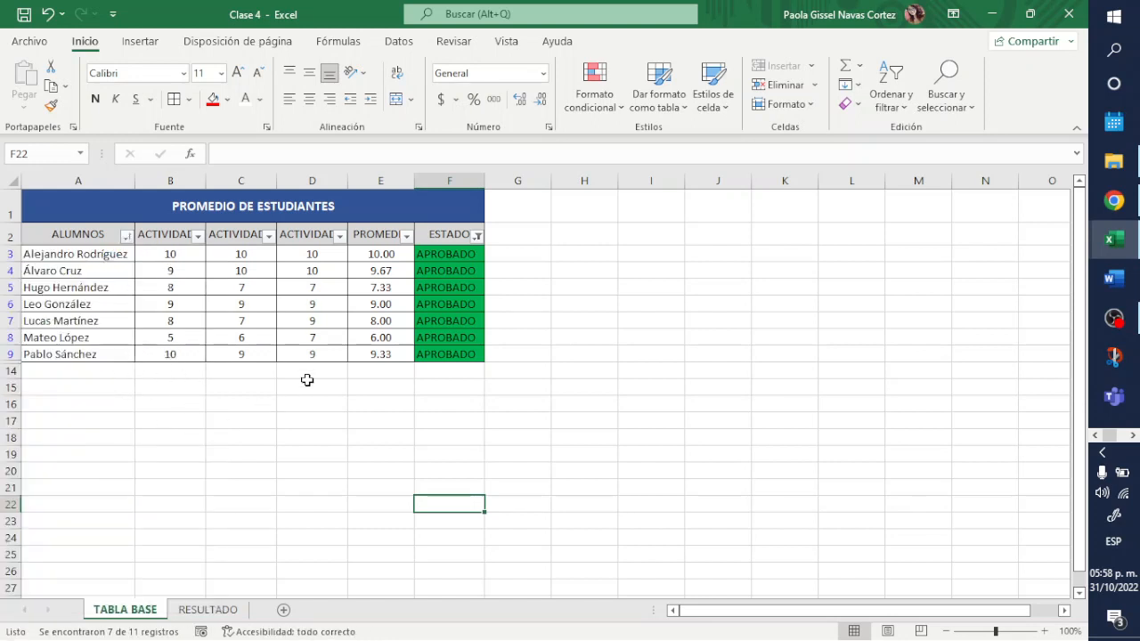
left_click(127, 239)
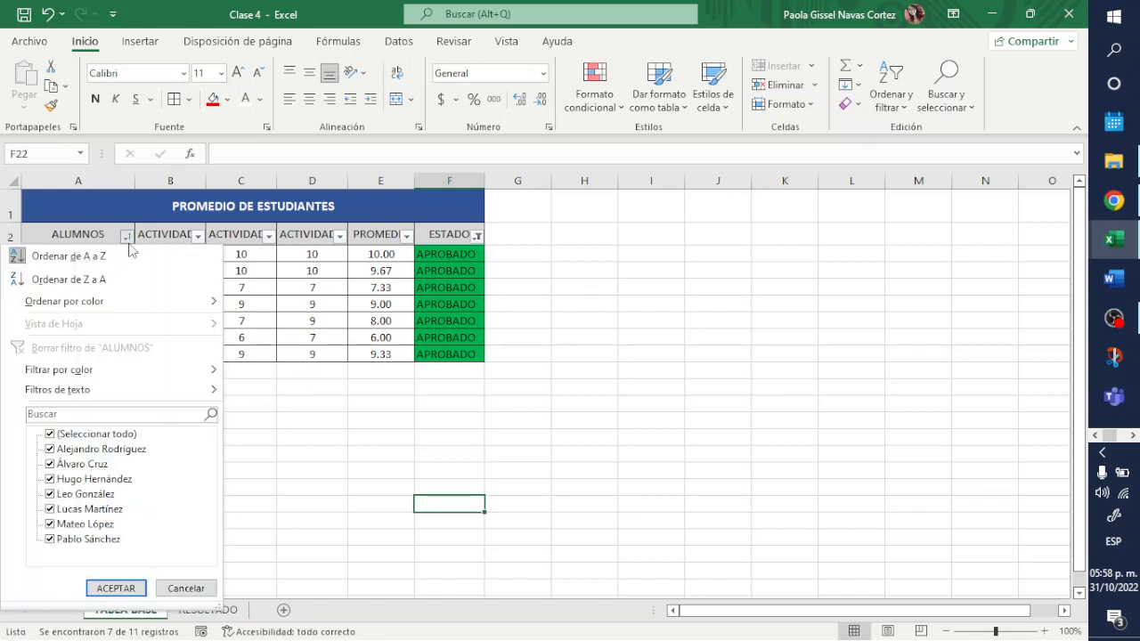
left_click(122, 287)
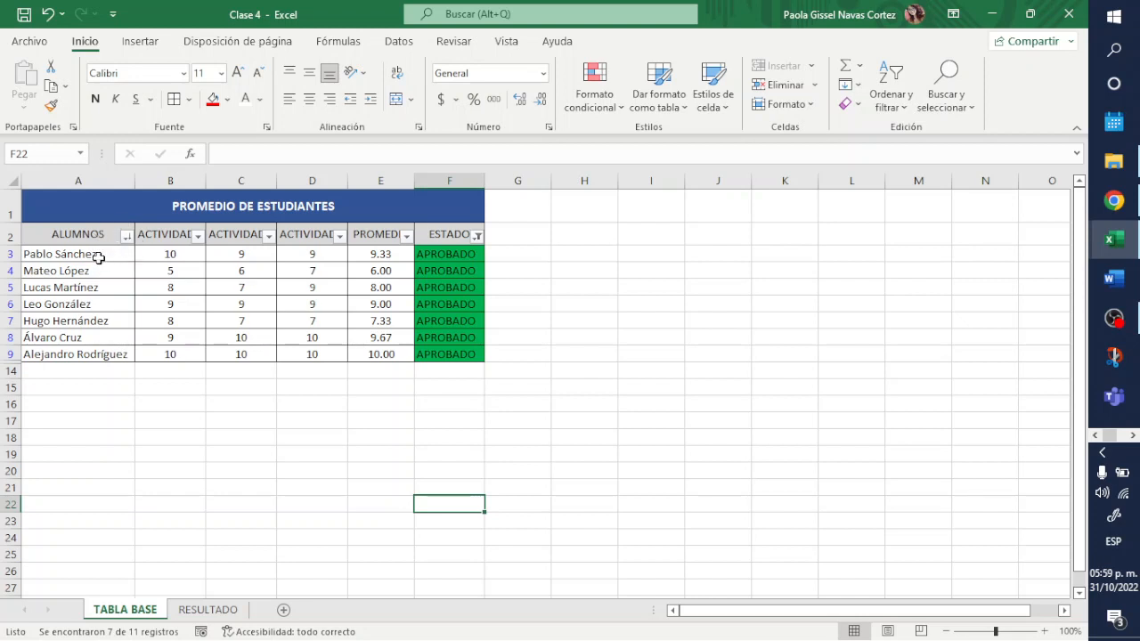
left_click(126, 236)
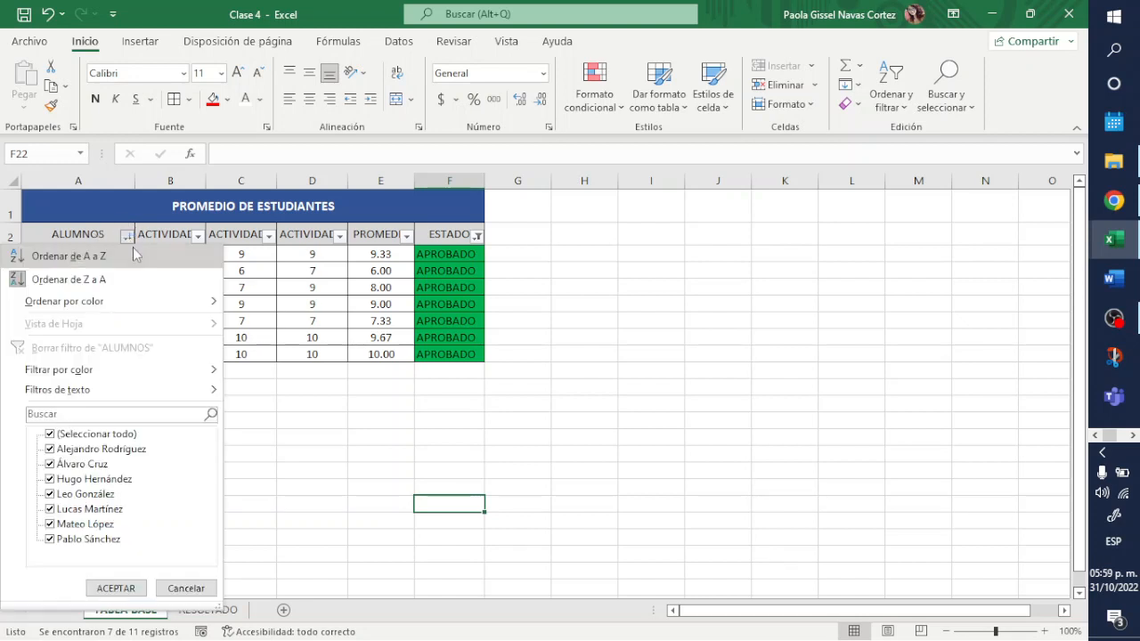
left_click(133, 256)
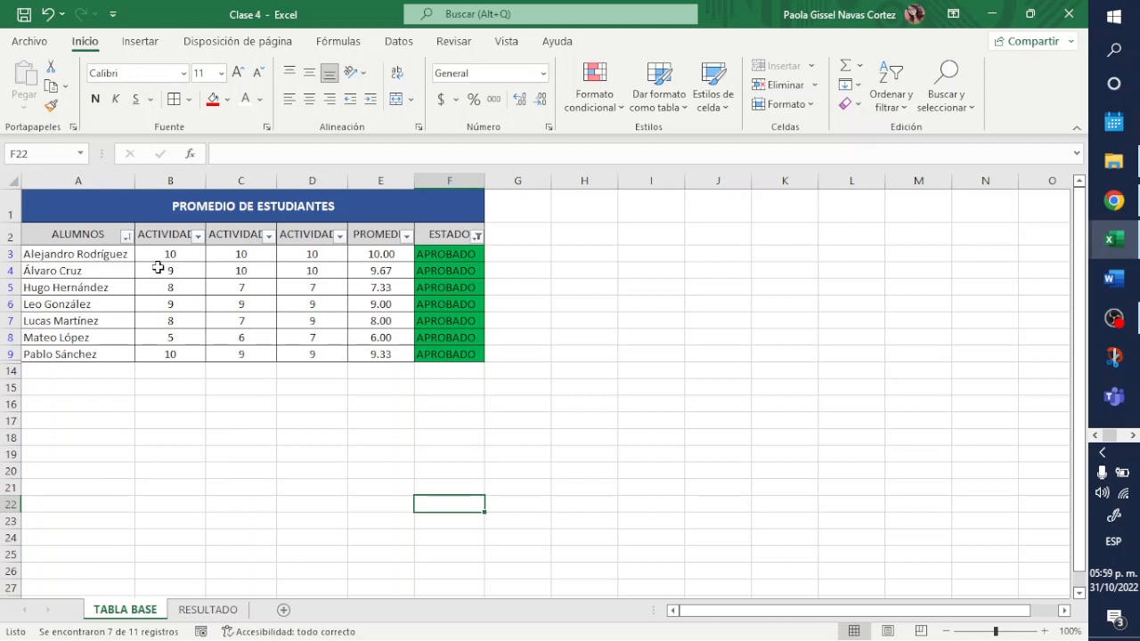
- Copy the filtered A-to-Z table from its header row through row 9 and paste it at A89 on RESULTADO
left_click_drag(89, 234, 459, 353)
key("ctrl+c")
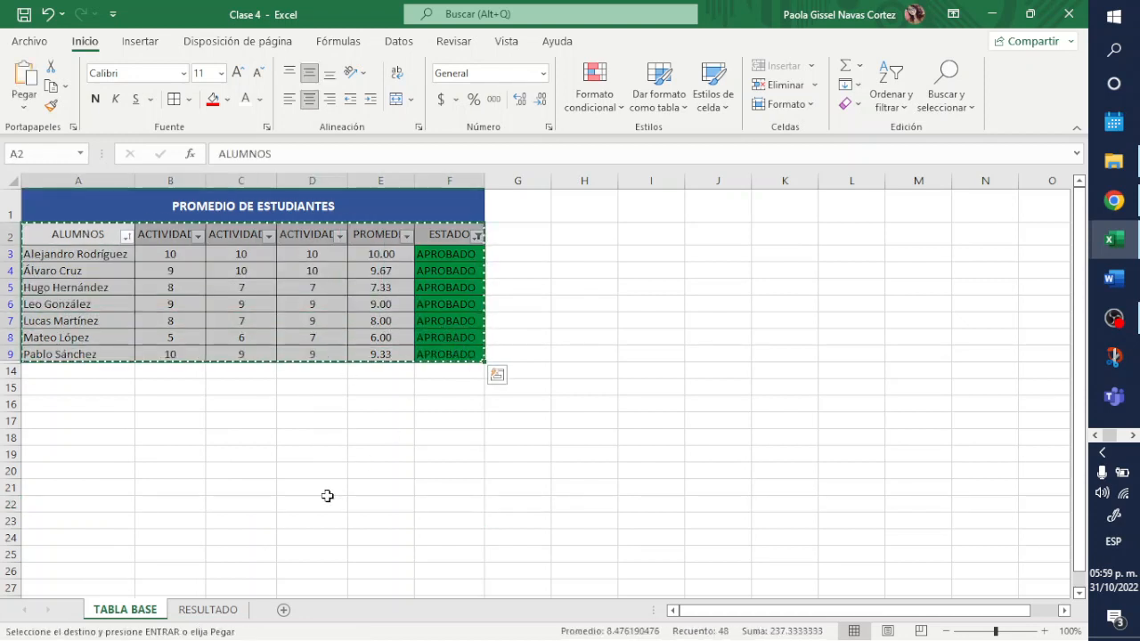
left_click(210, 609)
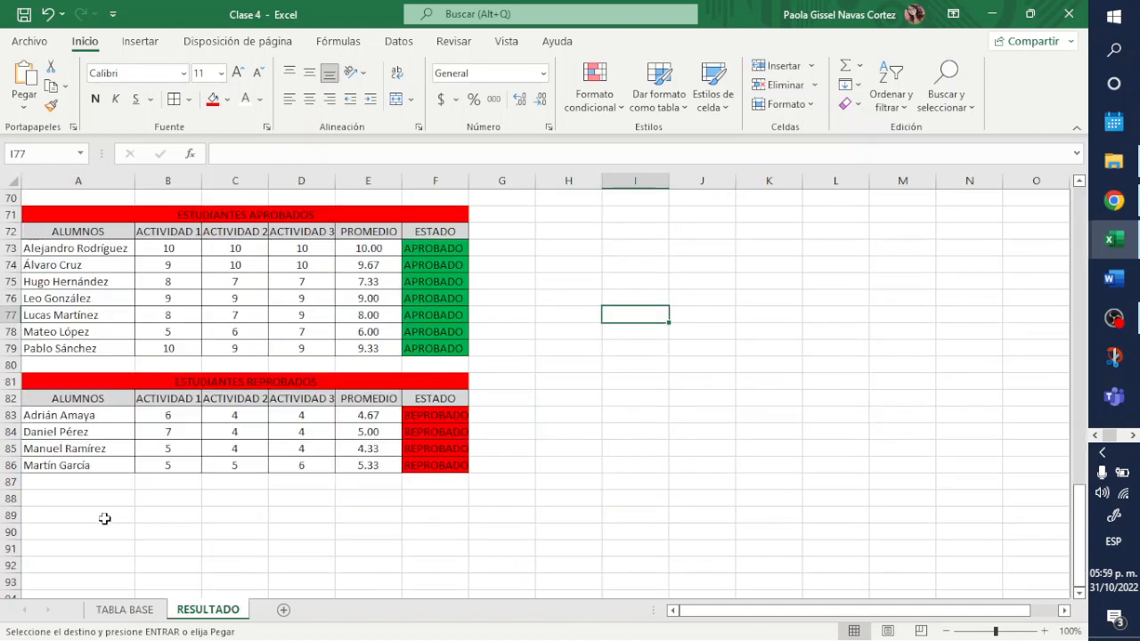
left_click(77, 500)
left_click(79, 527)
key("Return")
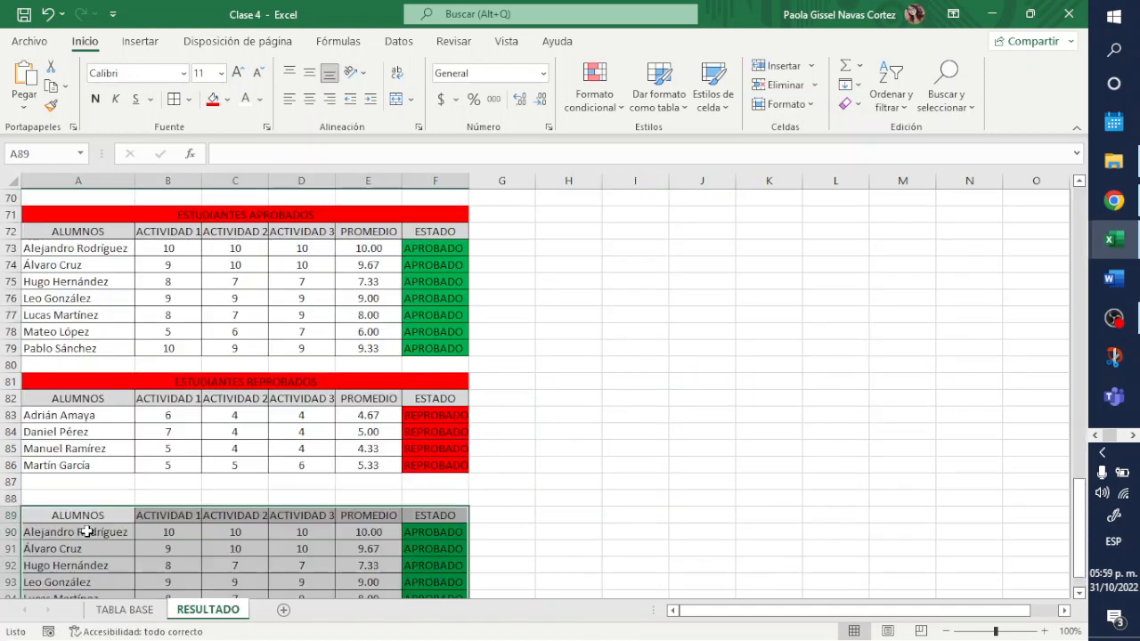
- Merge and center A88:F88, fill it red, and title it ESTUDIANTES APROBADOS EN ORDEN A-Z
left_click_drag(77, 497, 435, 499)
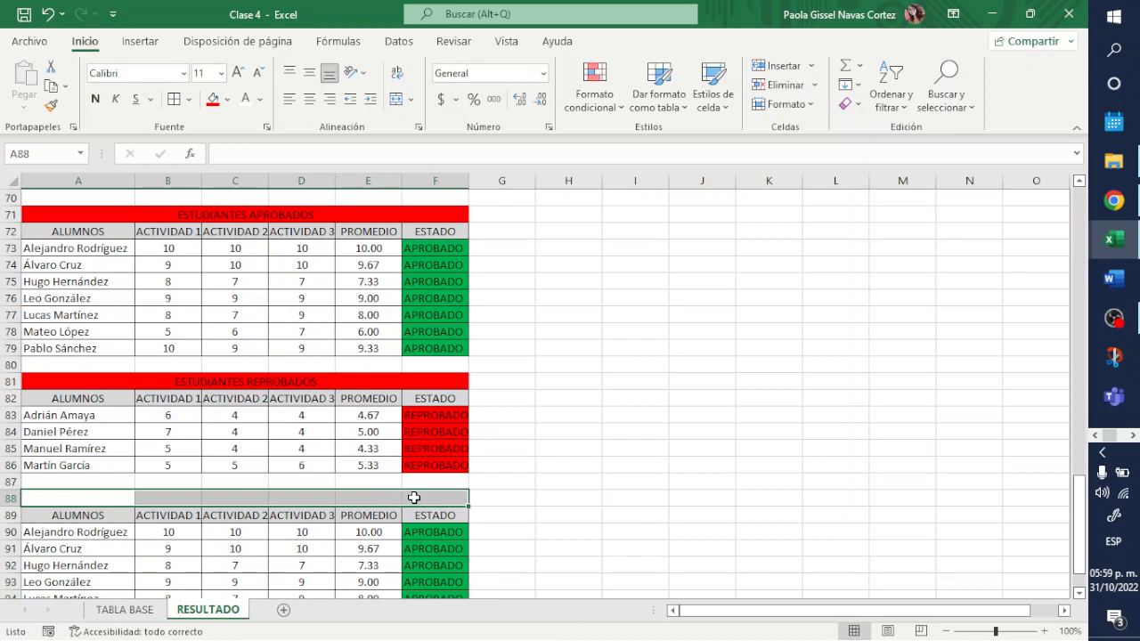
left_click(396, 98)
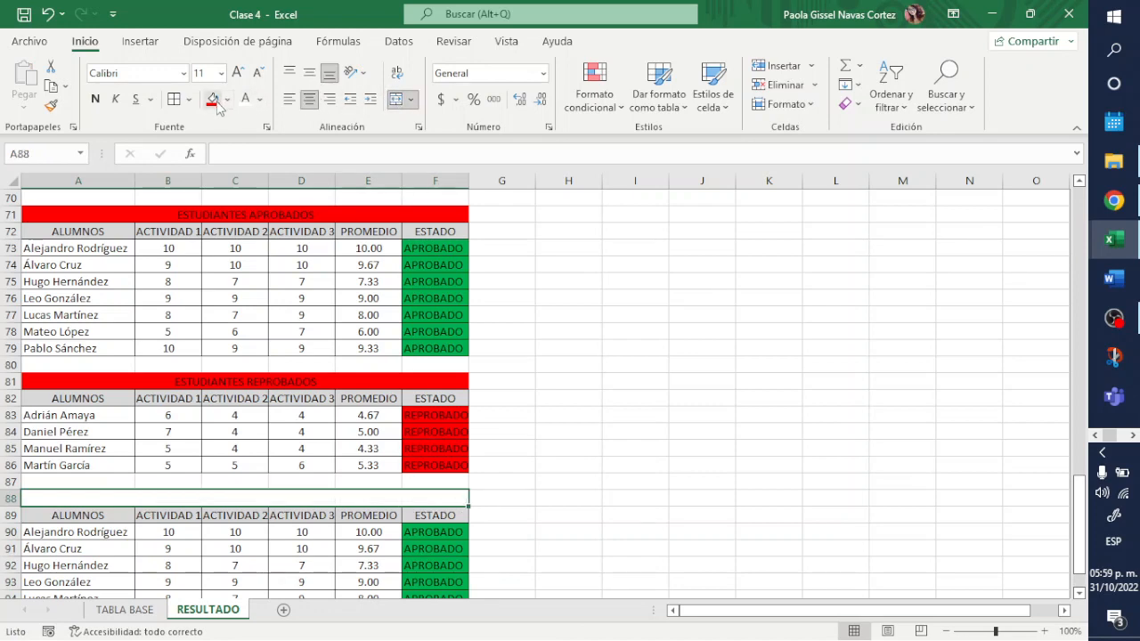
left_click(213, 99)
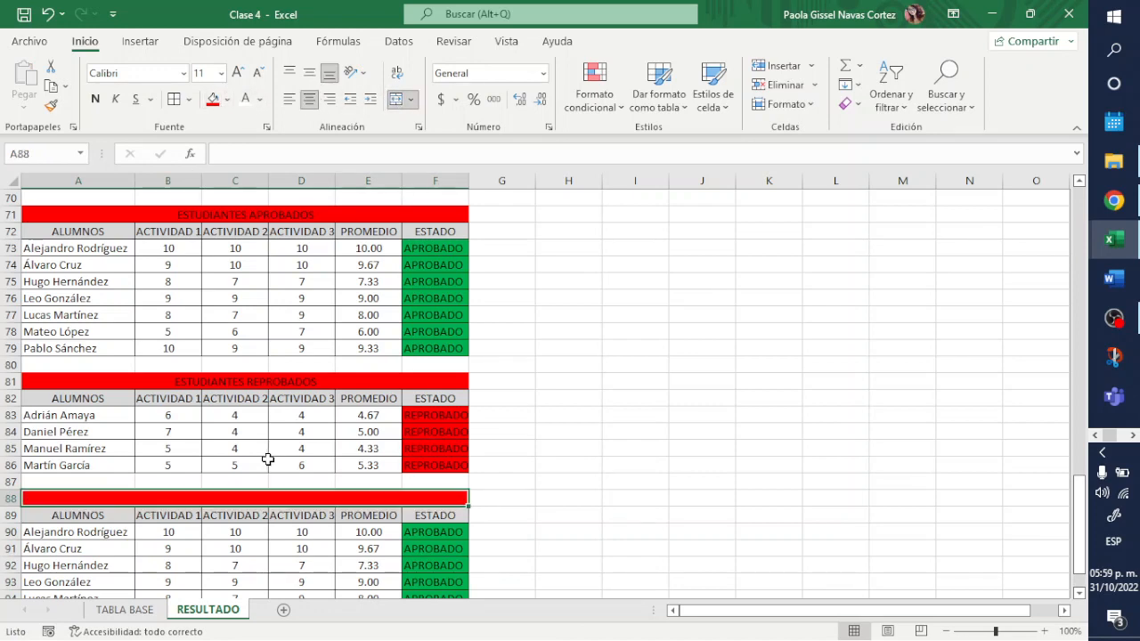
type("ESTUDIAN")
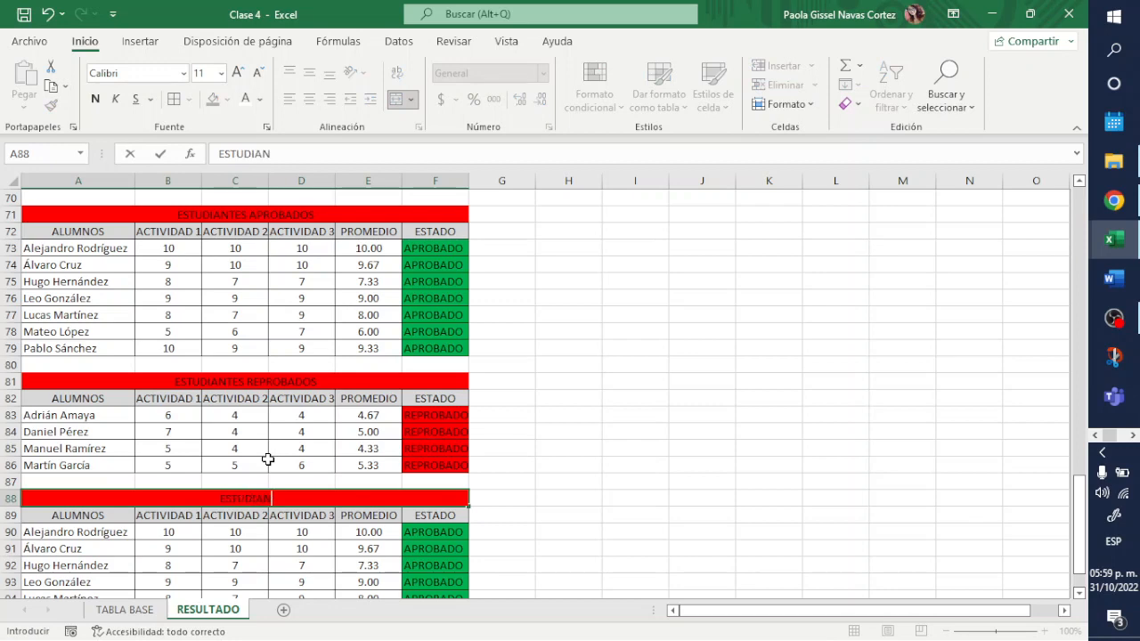
type("TES APROBADO")
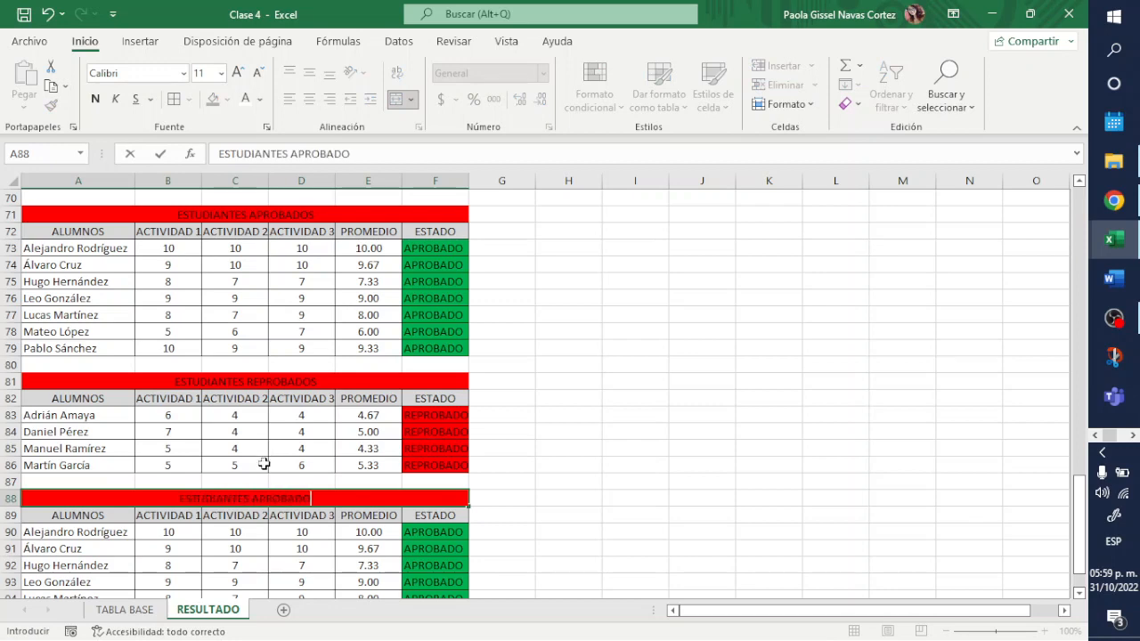
type("S EN ORDEN A-Z")
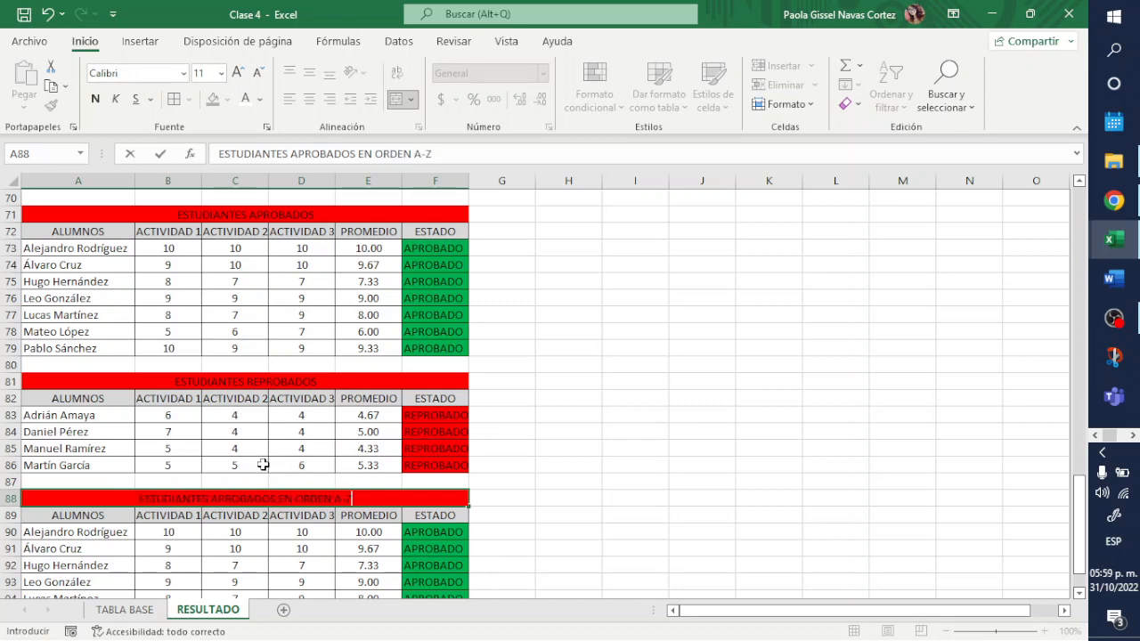
key("Return")
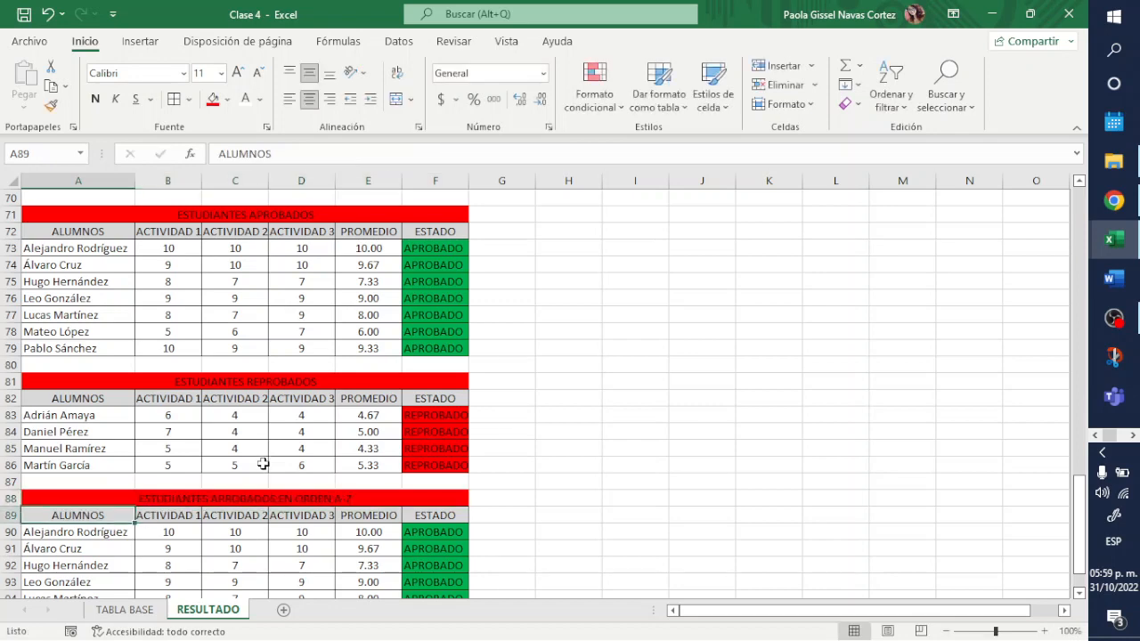
- Go back to TABLA BASE and sort the filtered PROMEDIO column from largest to smallest
left_click(134, 609)
left_click(564, 255)
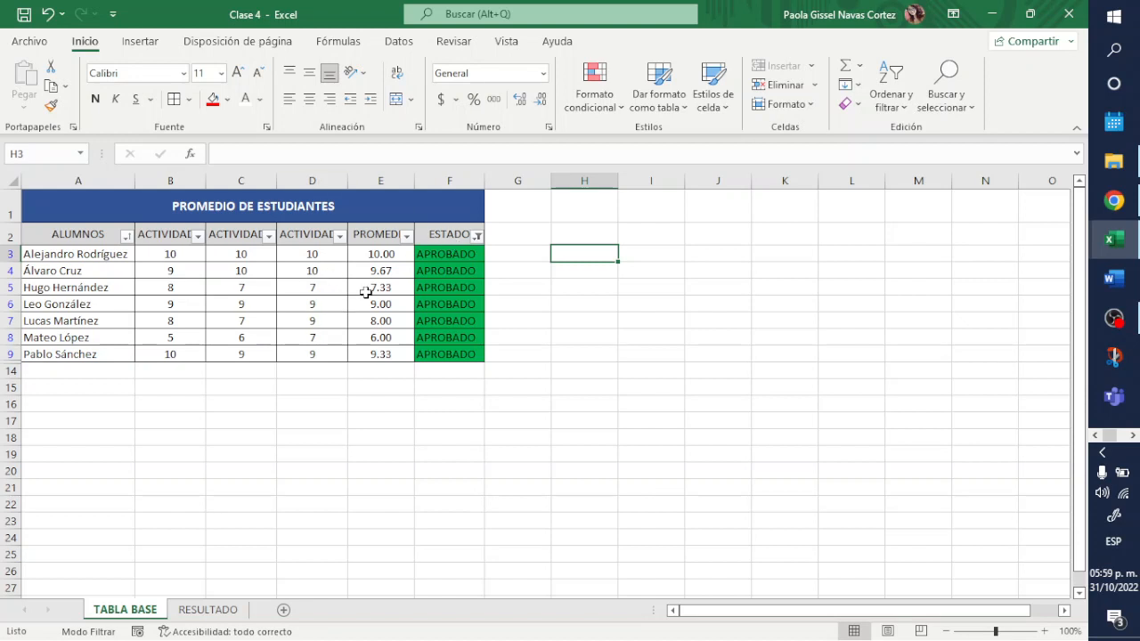
left_click(406, 236)
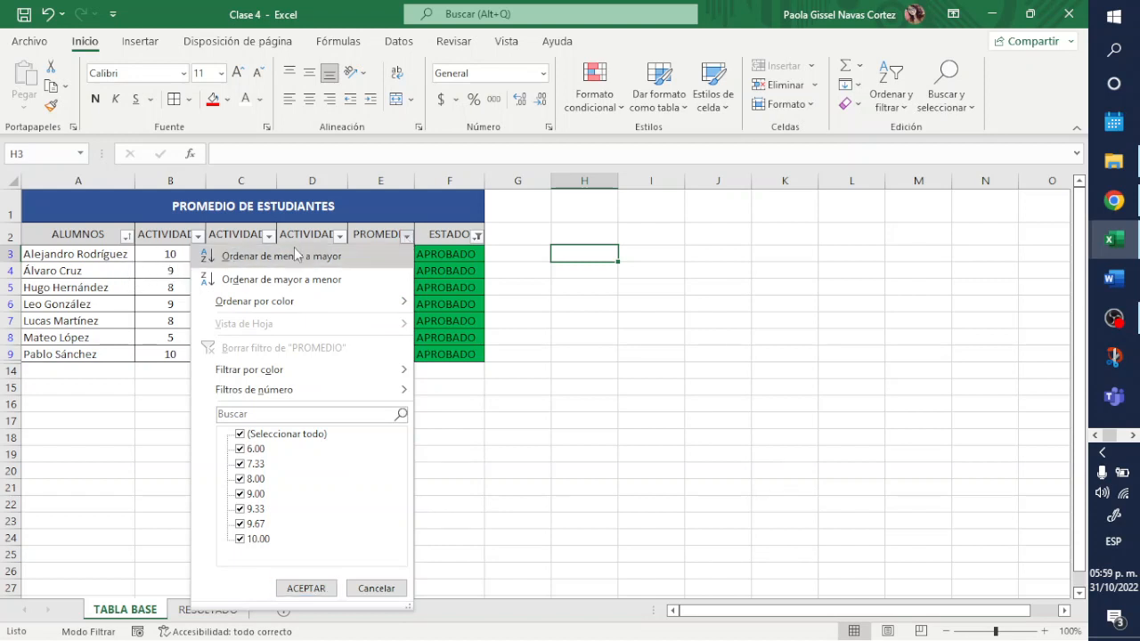
left_click(452, 285)
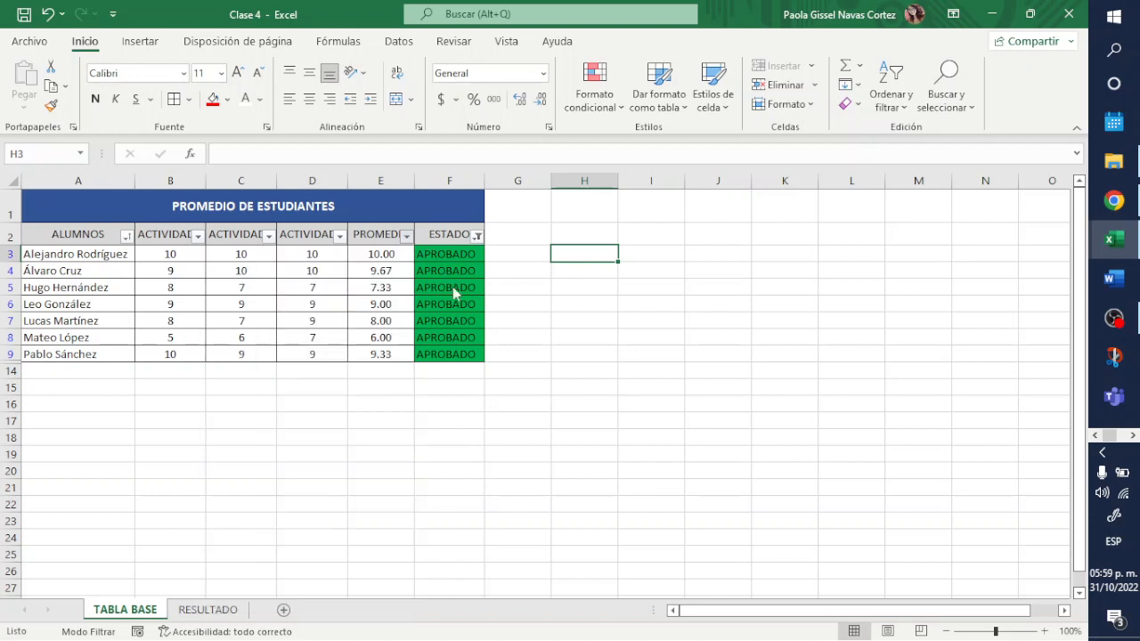
left_click(407, 238)
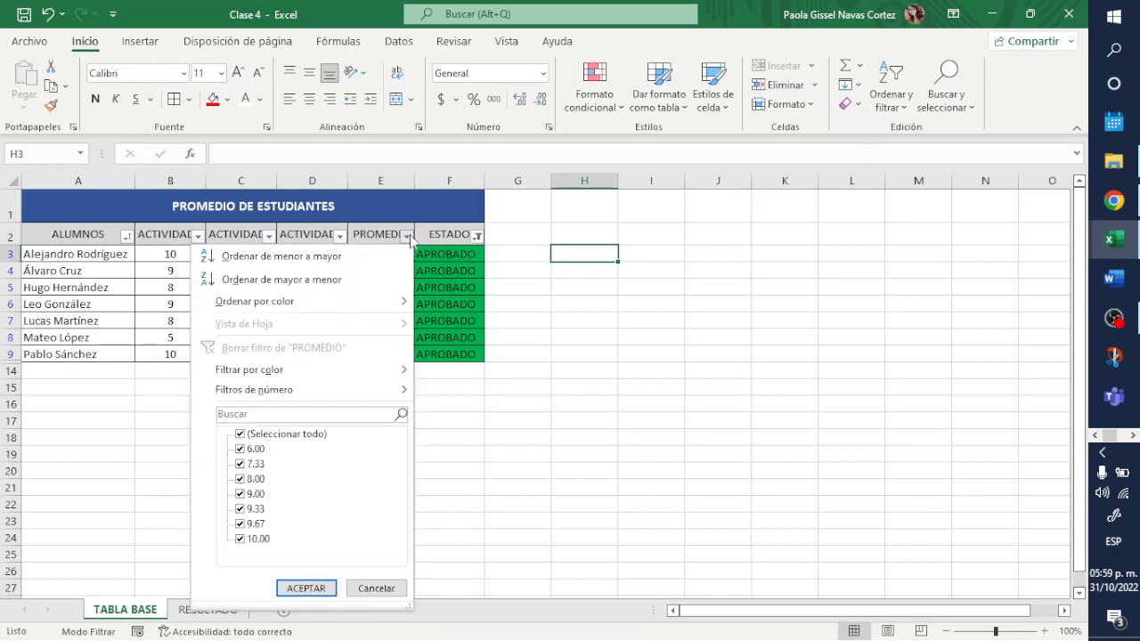
left_click(337, 277)
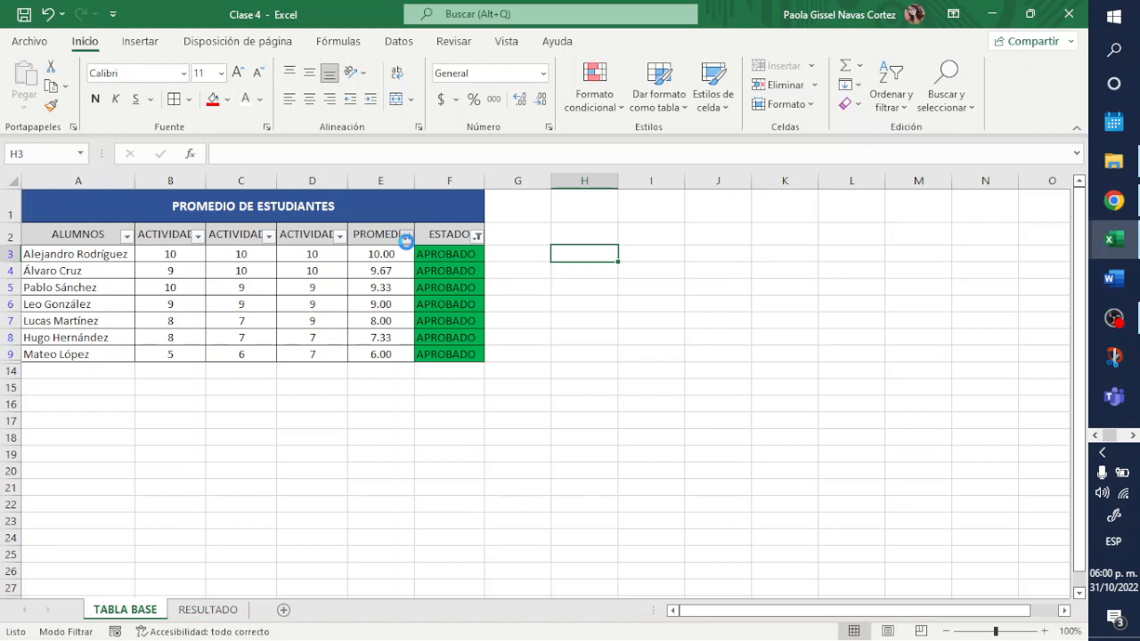
left_click(406, 237)
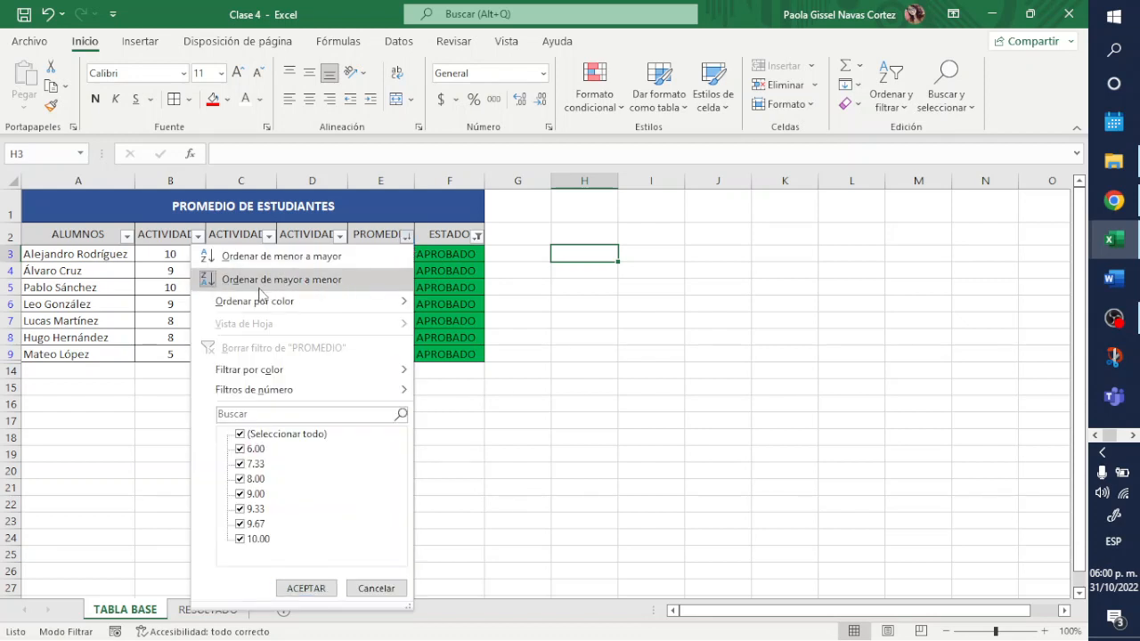
left_click(357, 281)
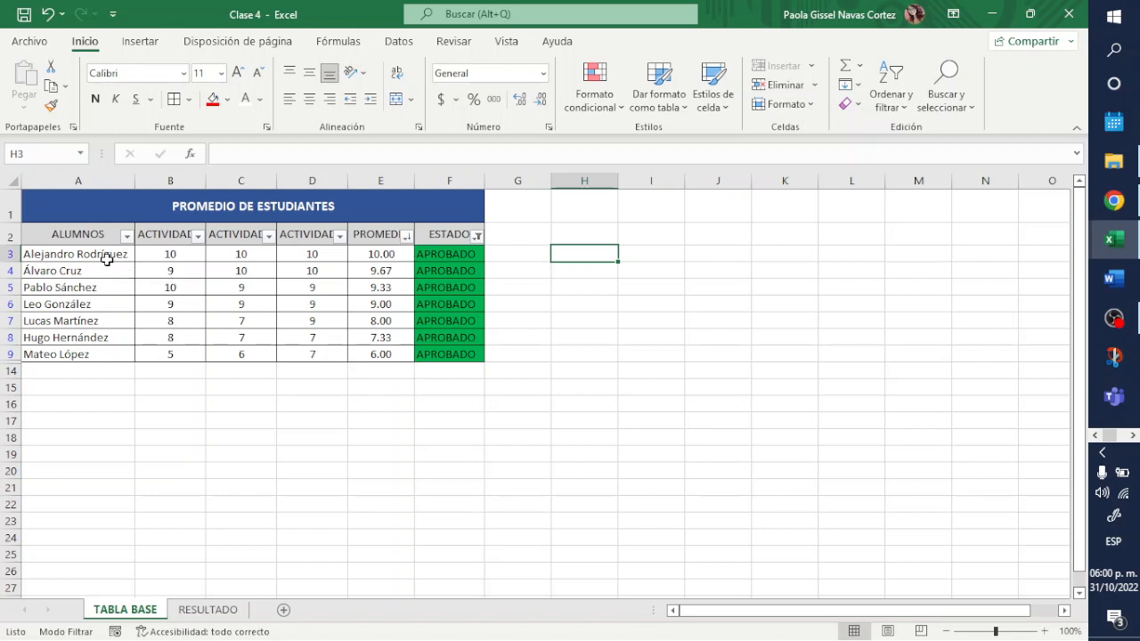
- Copy the filtered table sorted by average, including its headers, and paste it at A99 on RESULTADO
left_click_drag(75, 234, 438, 354)
key("ctrl+c")
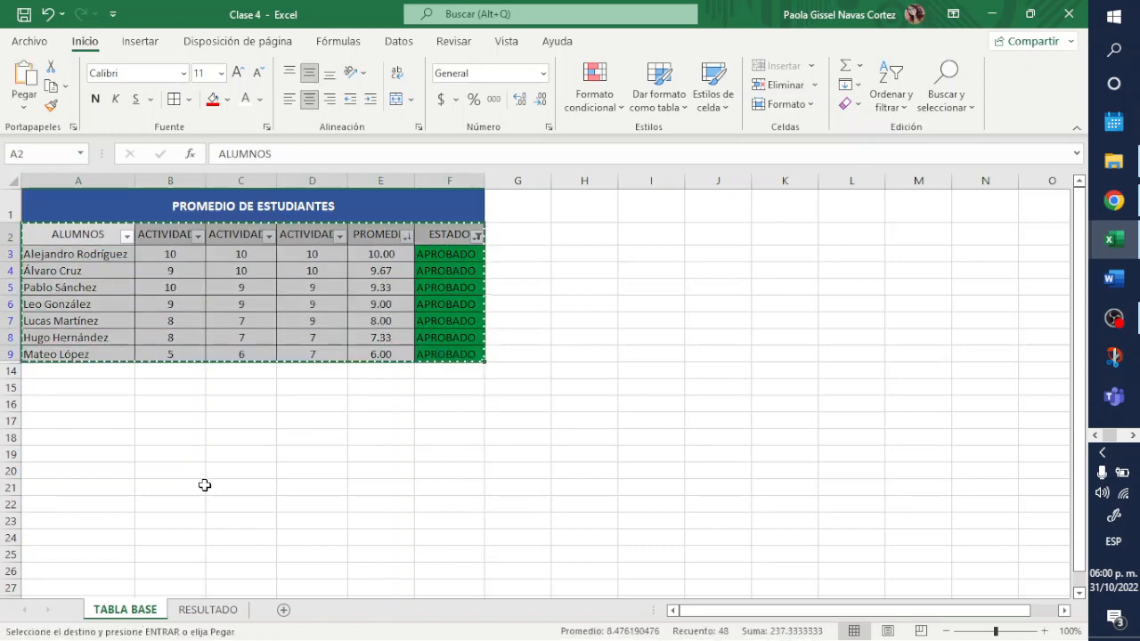
left_click(208, 610)
scroll(305, 505, "down", 2)
scroll(304, 505, "down", 3)
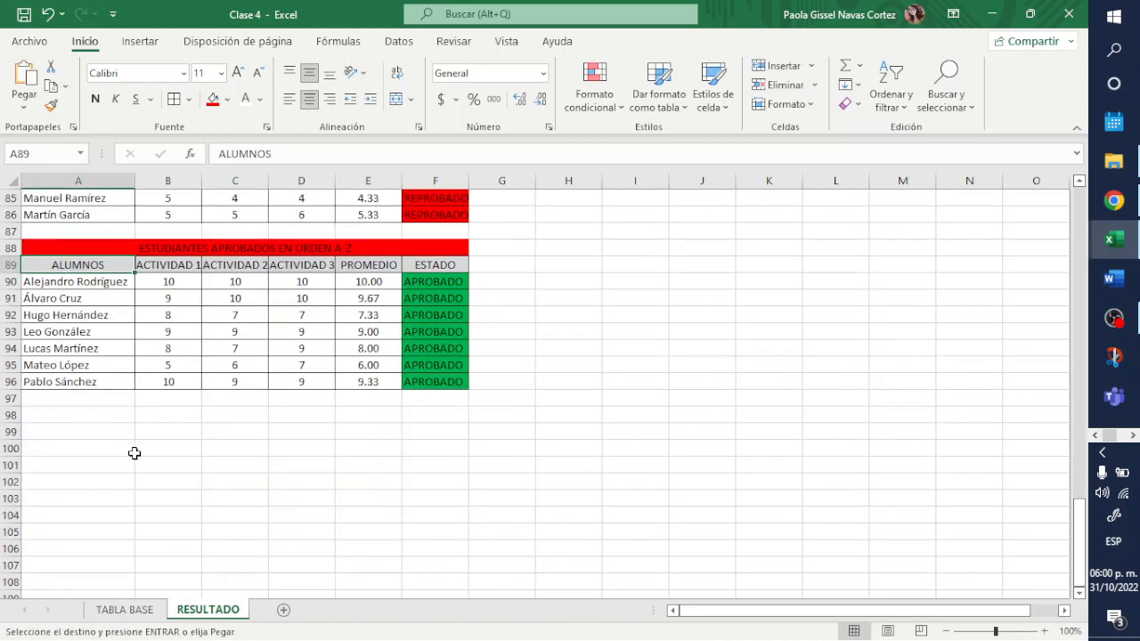
left_click_drag(91, 415, 411, 417)
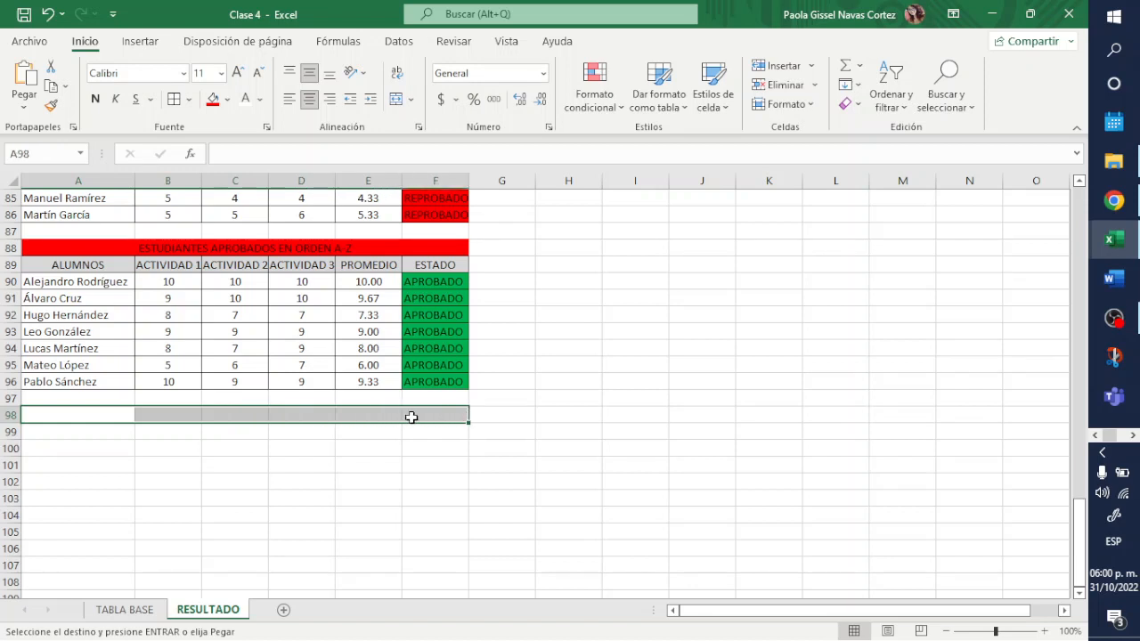
key("Return")
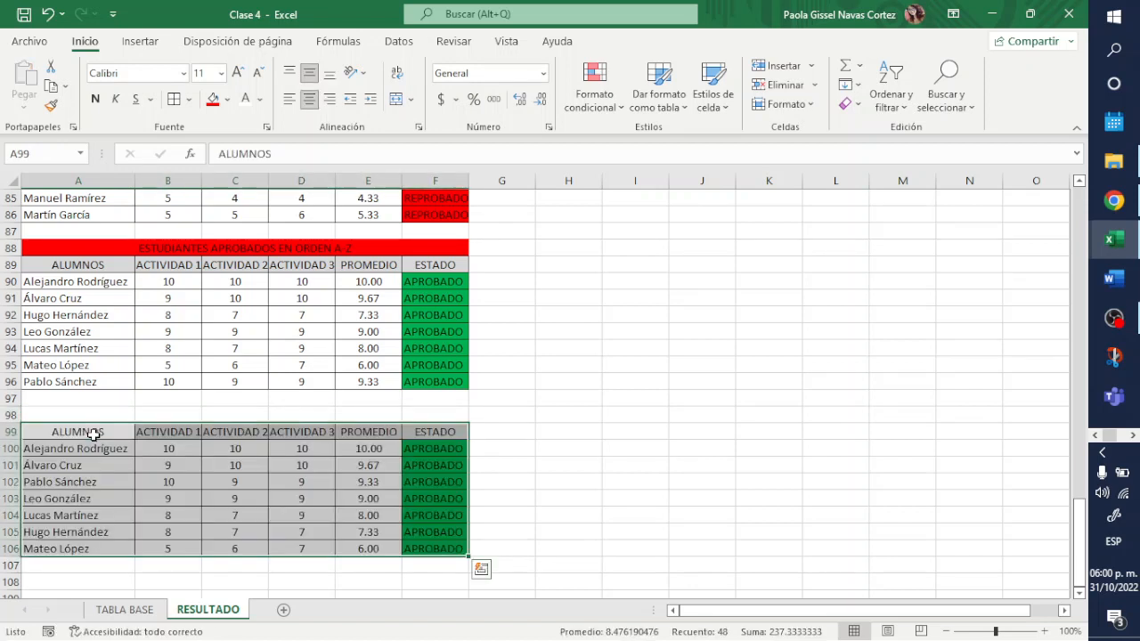
- Merge and center A98:F98, fill it red, and title it ESTUANTES APROBADOS ORGANIZADOS SEGÚN PROMEDIO
left_click_drag(101, 412, 441, 419)
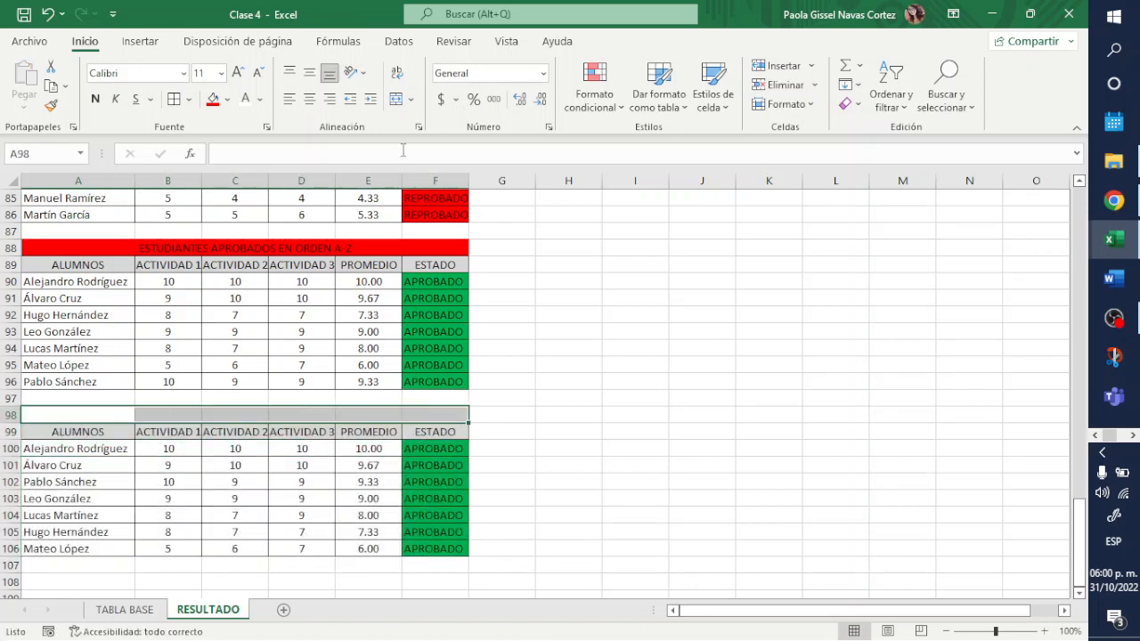
left_click(396, 99)
left_click(211, 99)
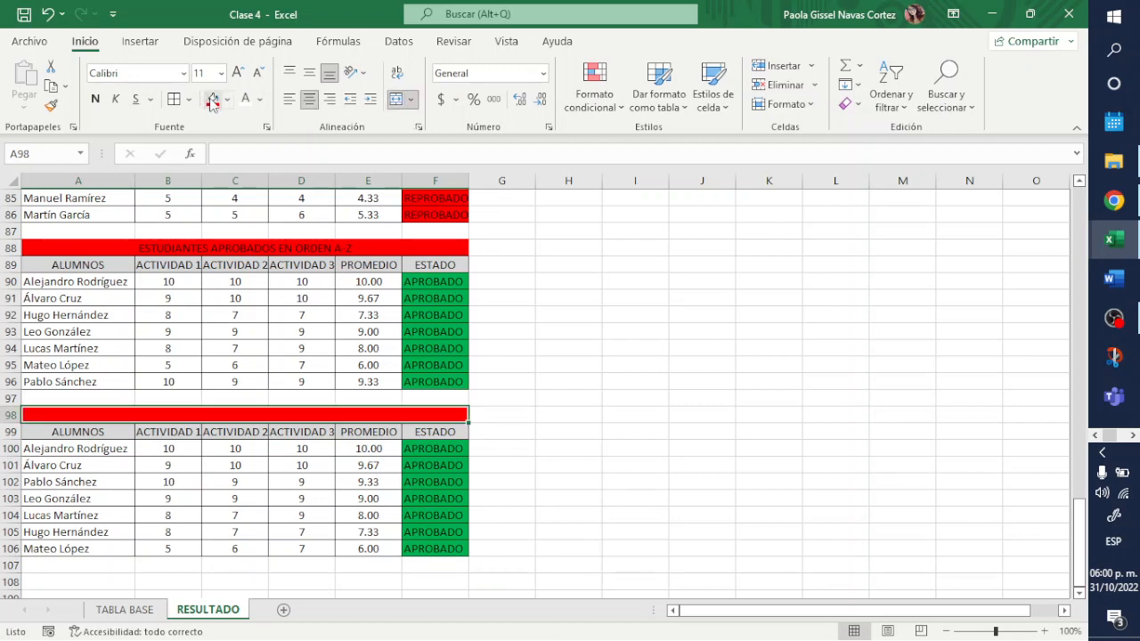
type("ESTUA")
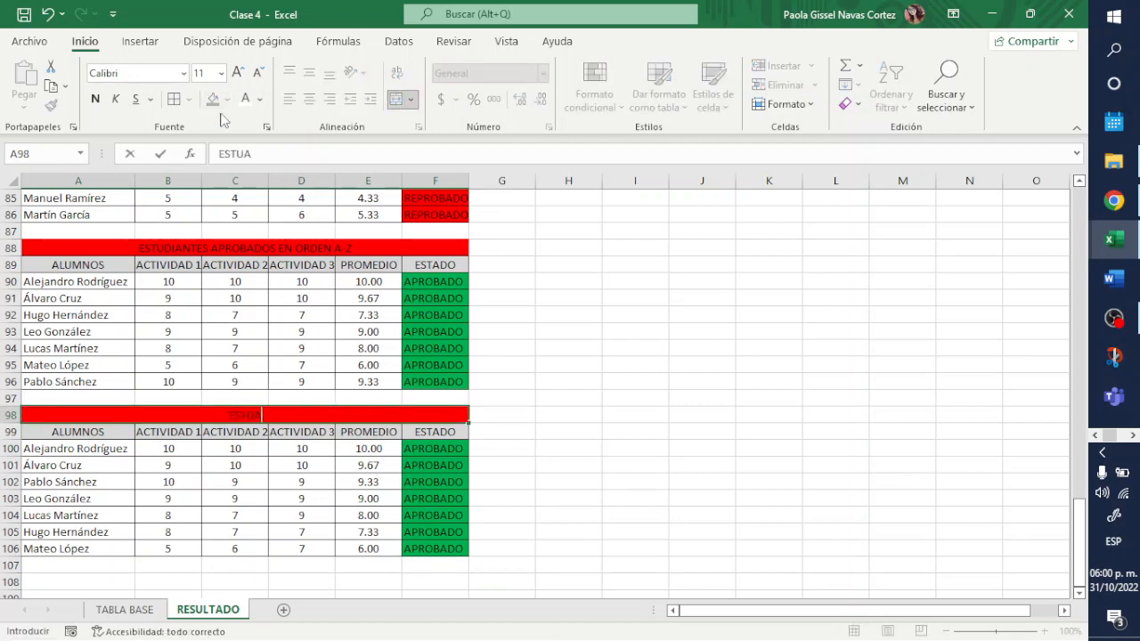
type("NTES APROBA")
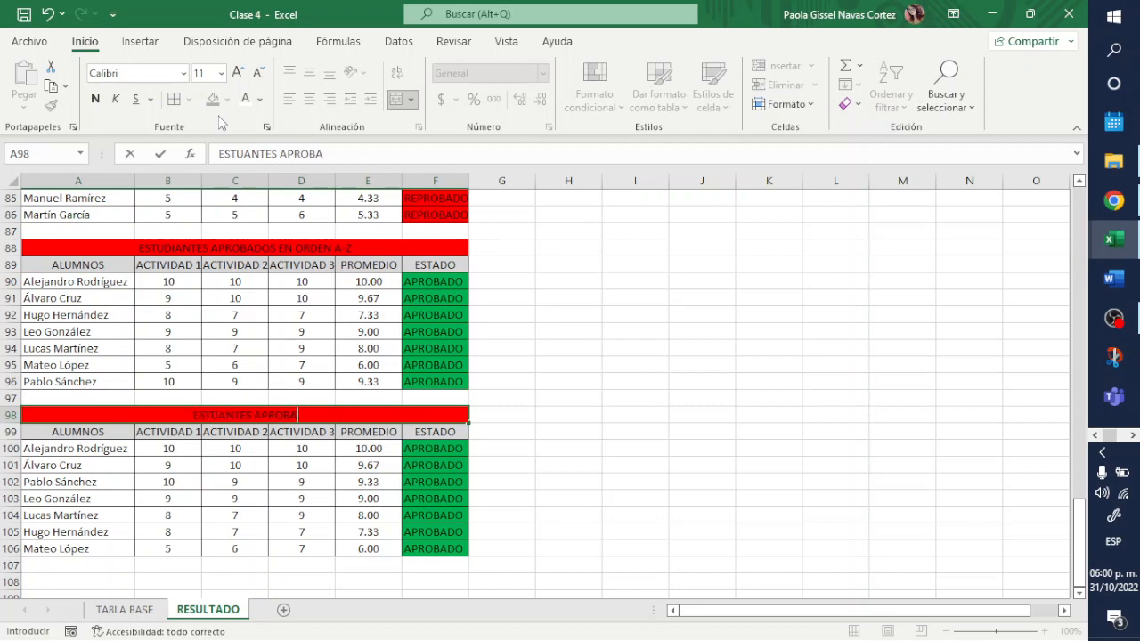
type("DOS ORGANIZADOS")
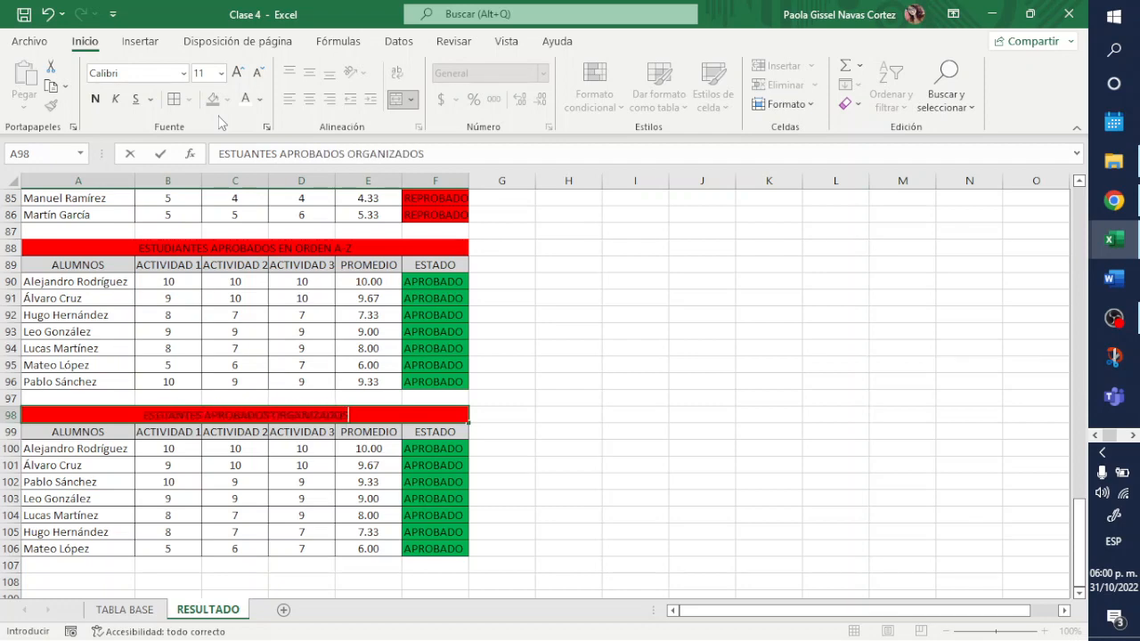
type(" SEGÚN P")
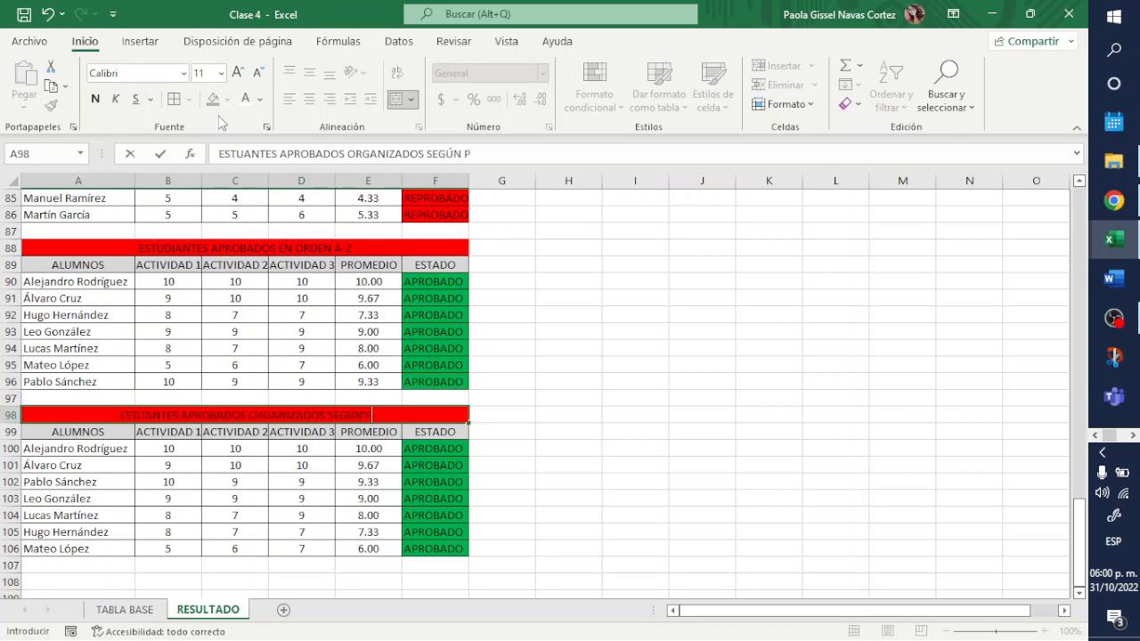
type("ROMEDIO")
key("Return")
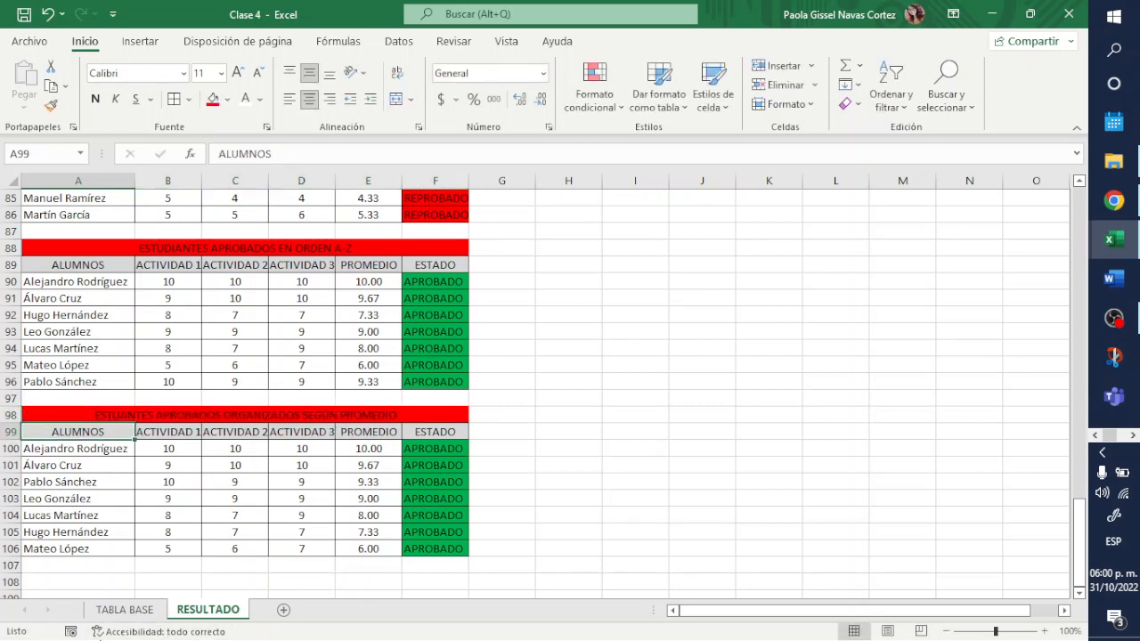
- Return to TABLA BASE, reapply the largest-to-smallest sort on PROMEDIO, and clear the ESTADO filter
left_click(125, 609)
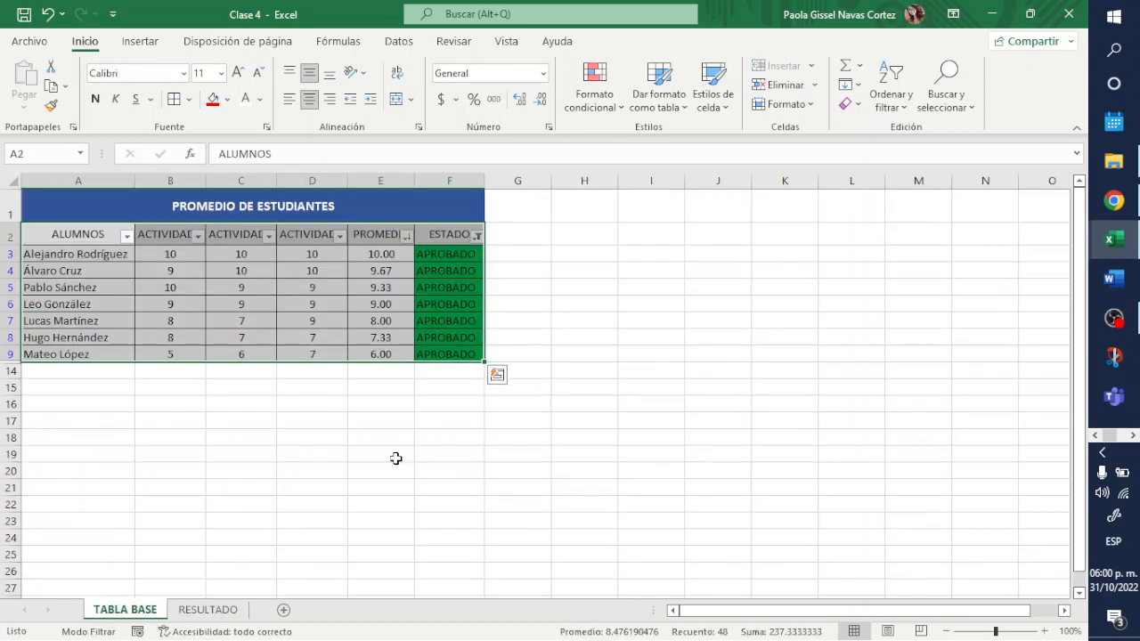
left_click(364, 276)
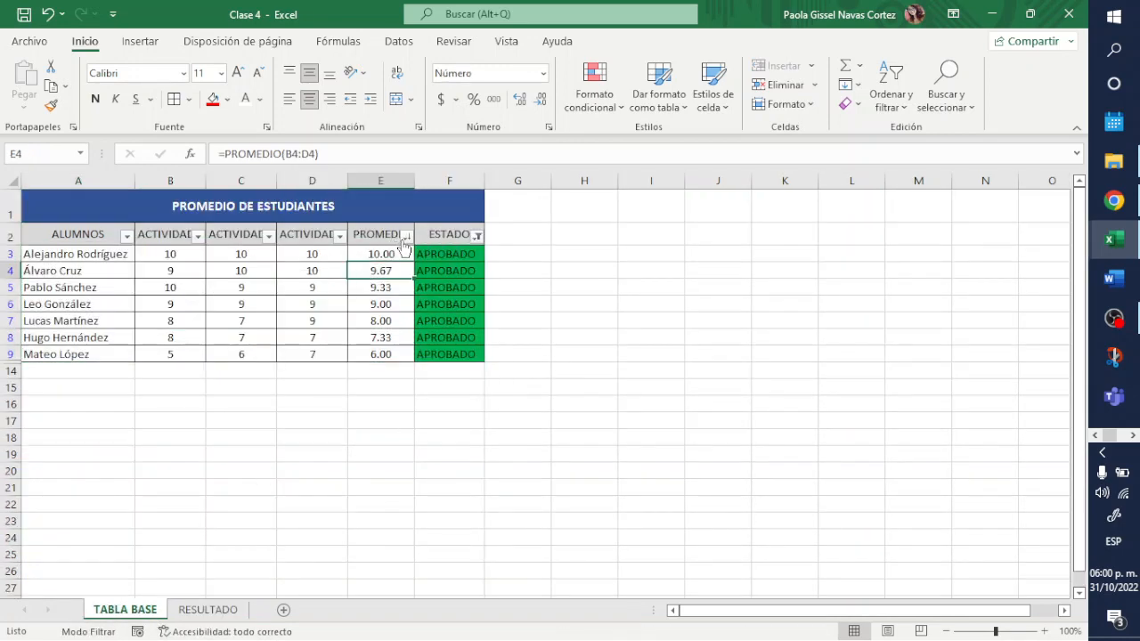
left_click(403, 236)
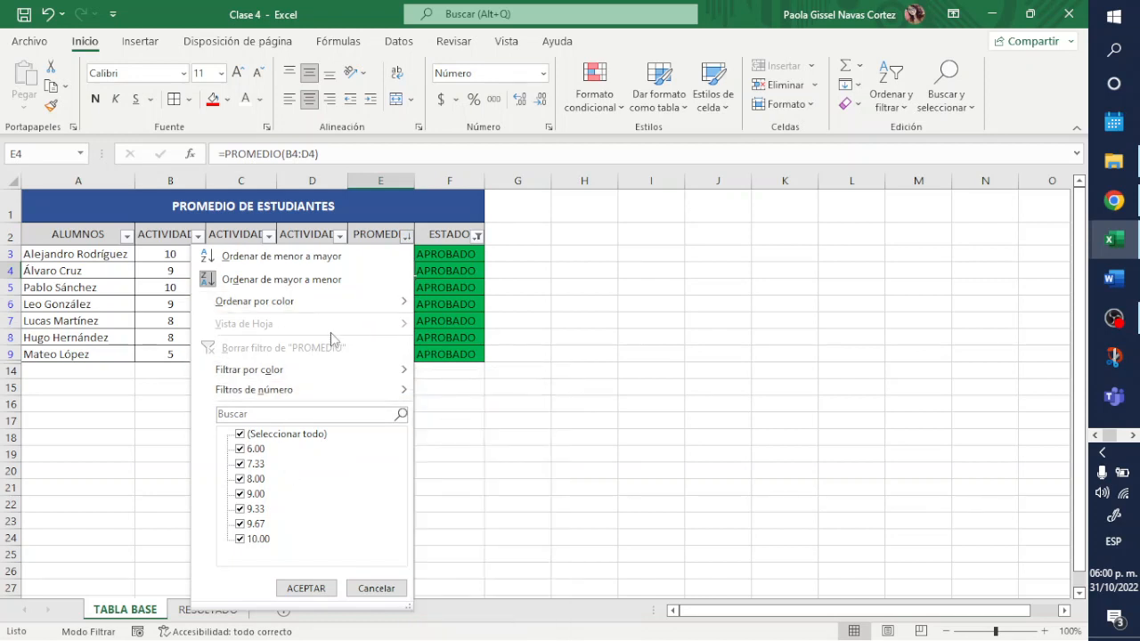
left_click(214, 279)
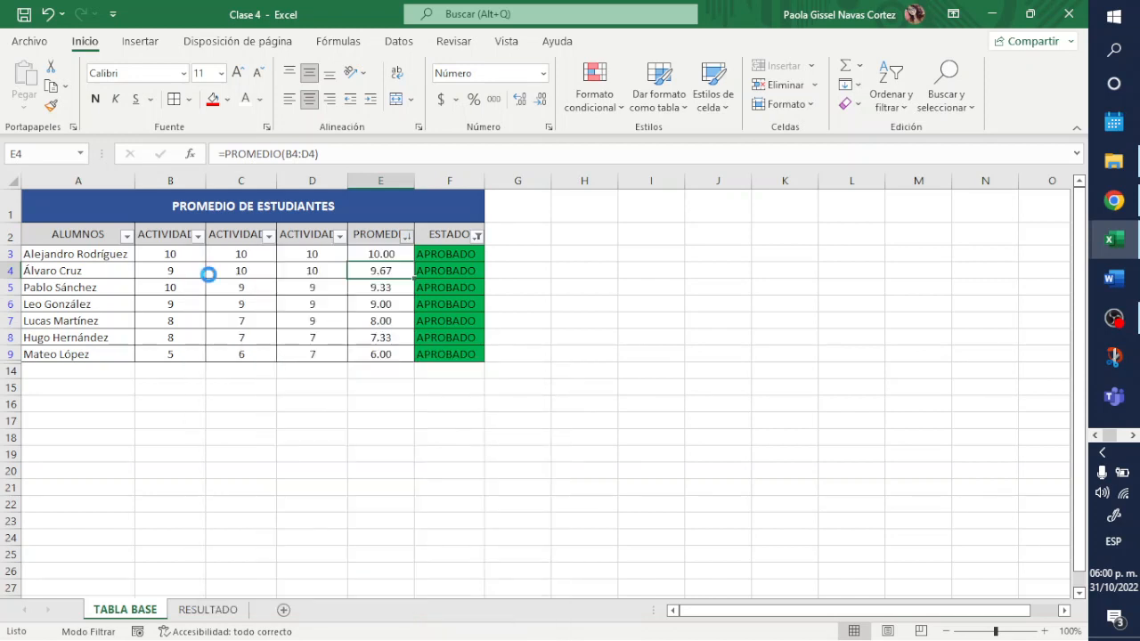
left_click(476, 236)
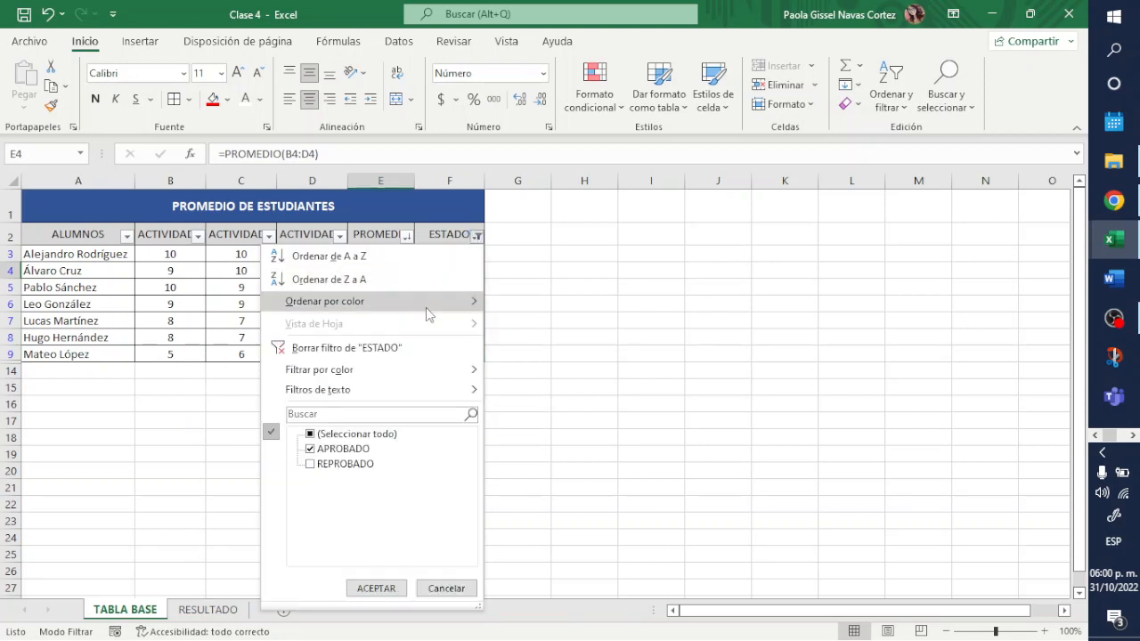
left_click(299, 349)
left_click(743, 405)
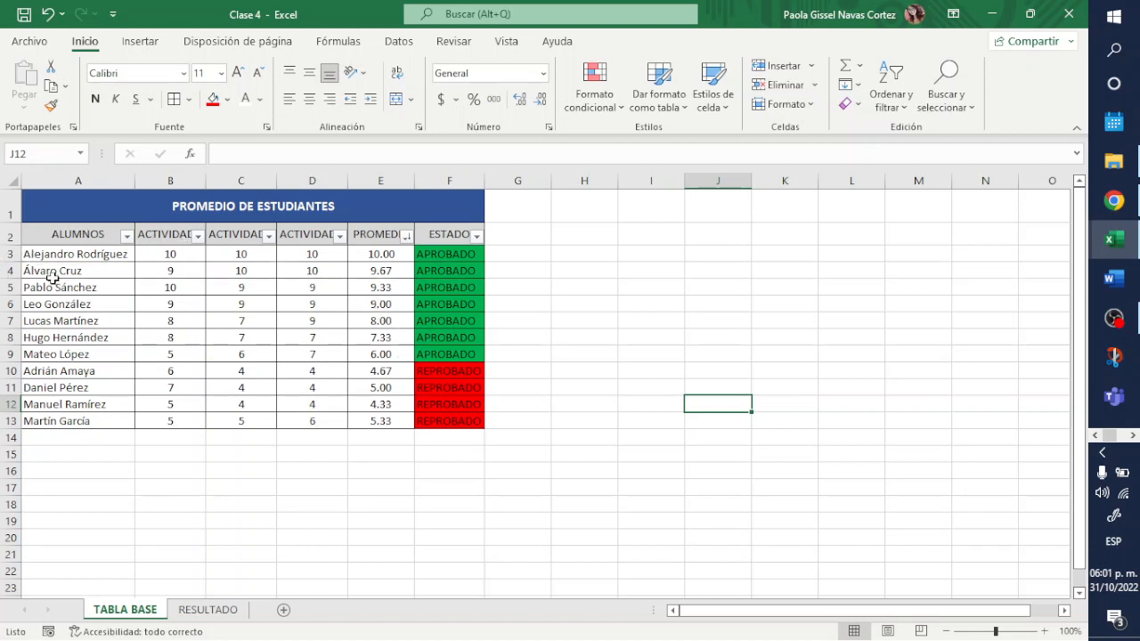
left_click(11, 270)
left_click(151, 177)
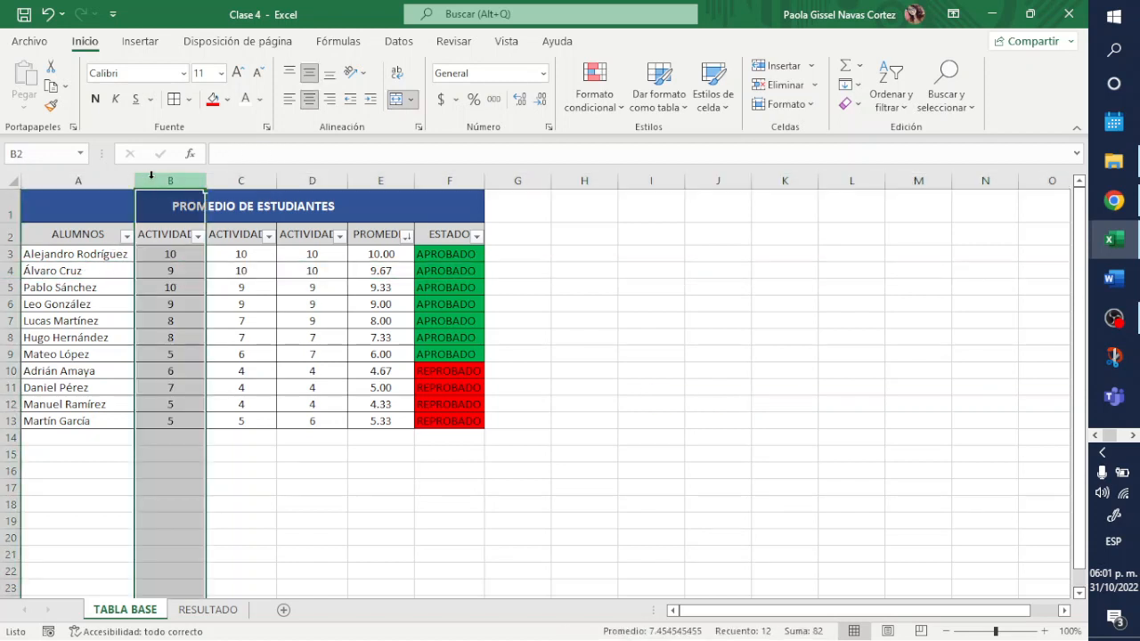
left_click(235, 321)
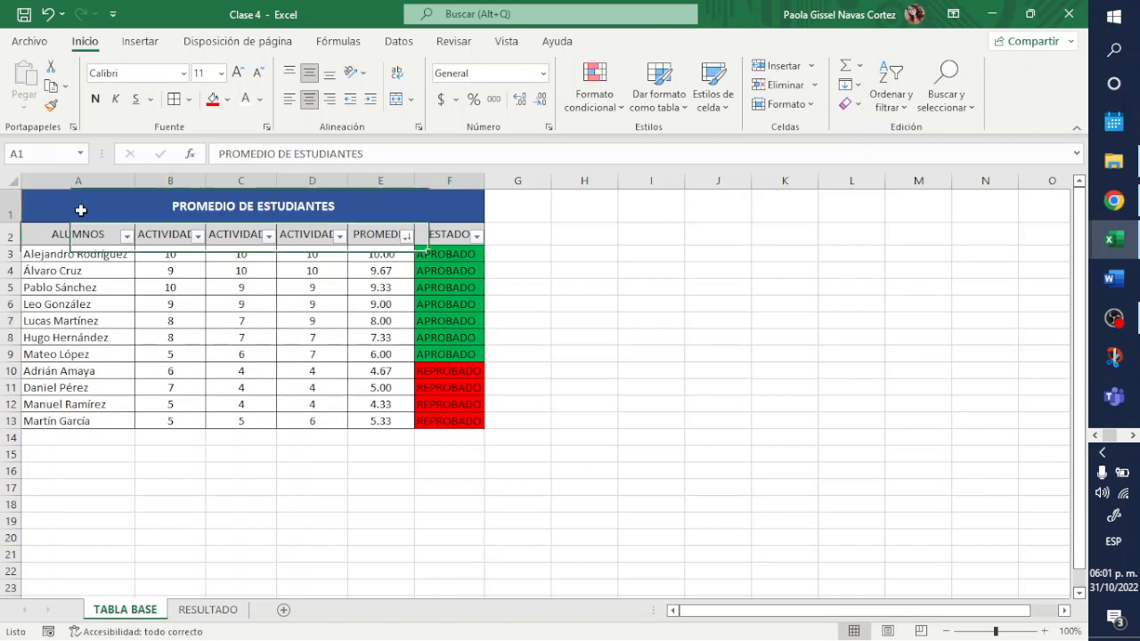
left_click_drag(84, 210, 446, 439)
left_click(446, 485)
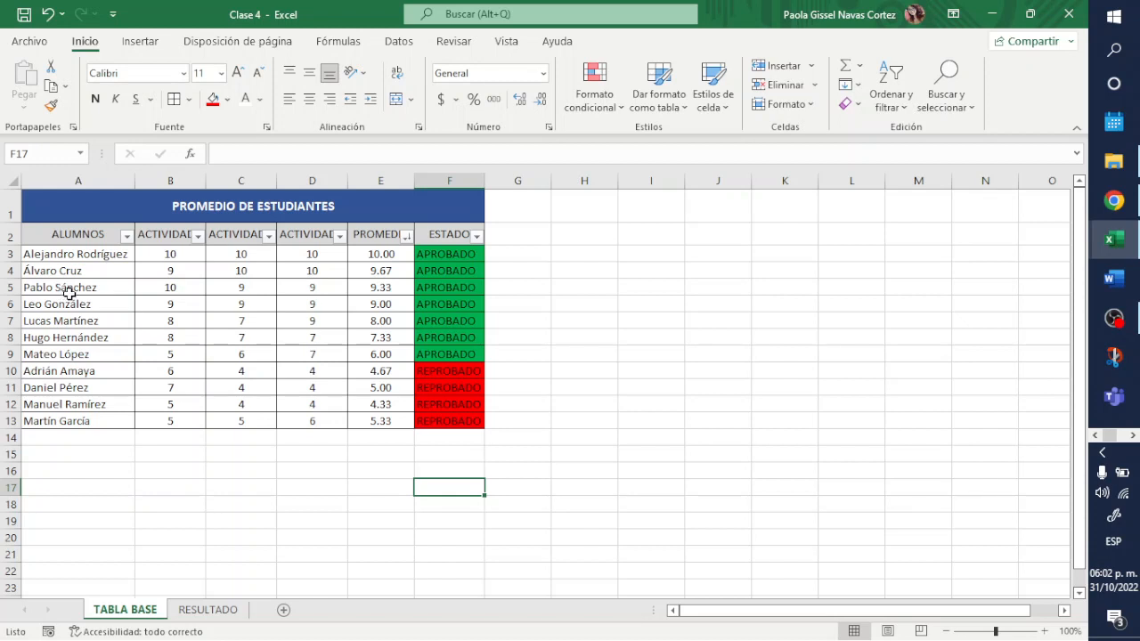
- Remove the filter from the student table in A2:F13 on TABLA BASE
left_click(84, 208)
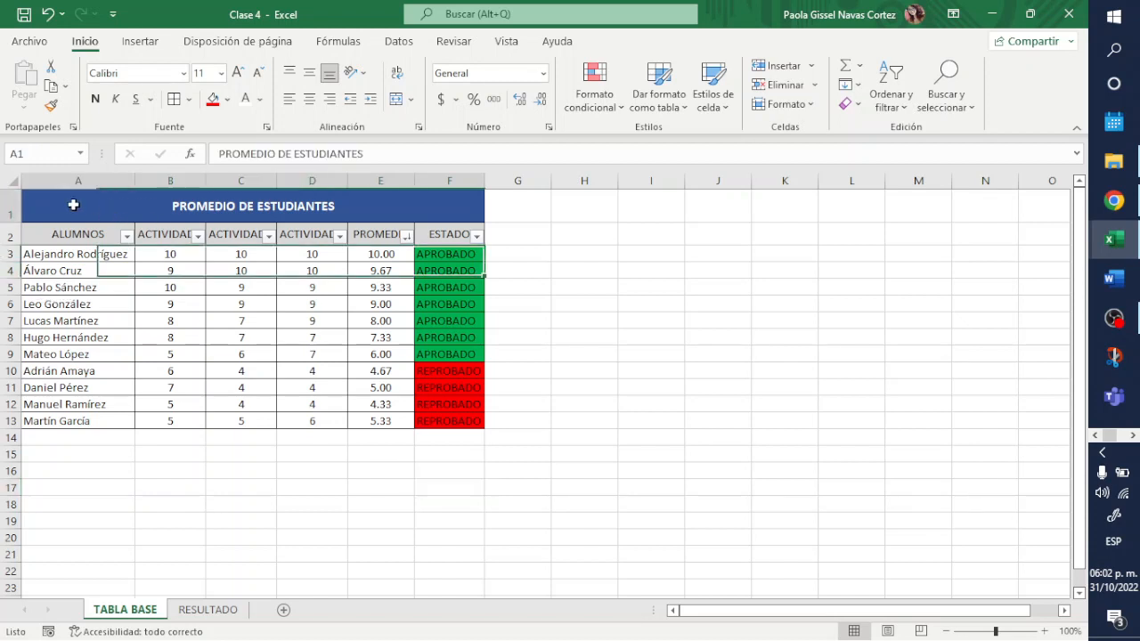
left_click(86, 271)
left_click_drag(81, 240, 468, 430)
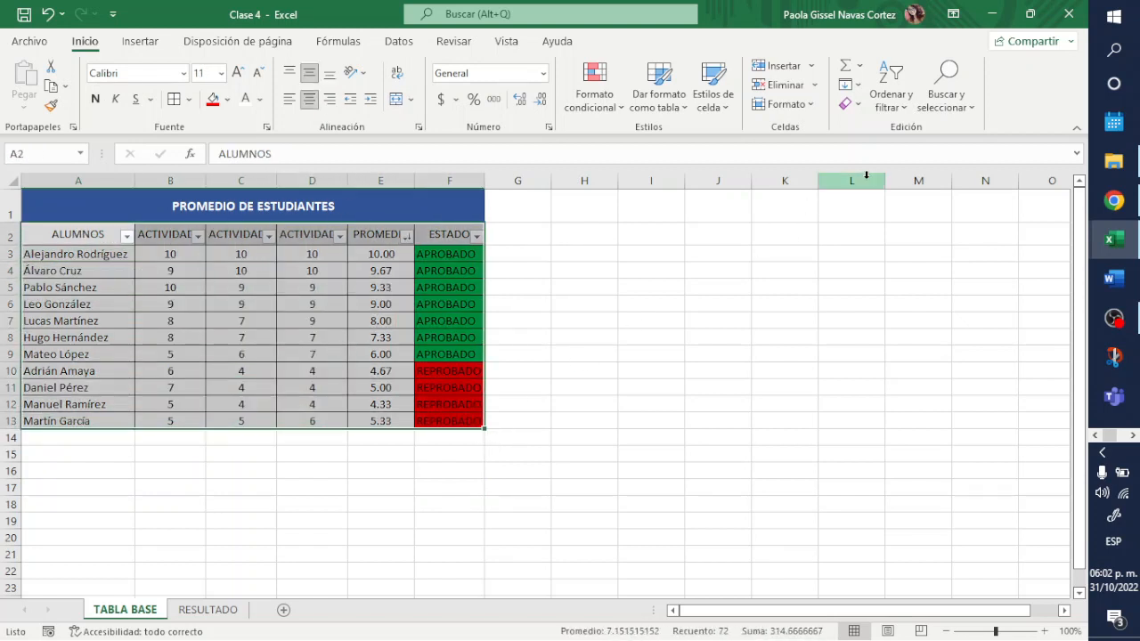
left_click(895, 105)
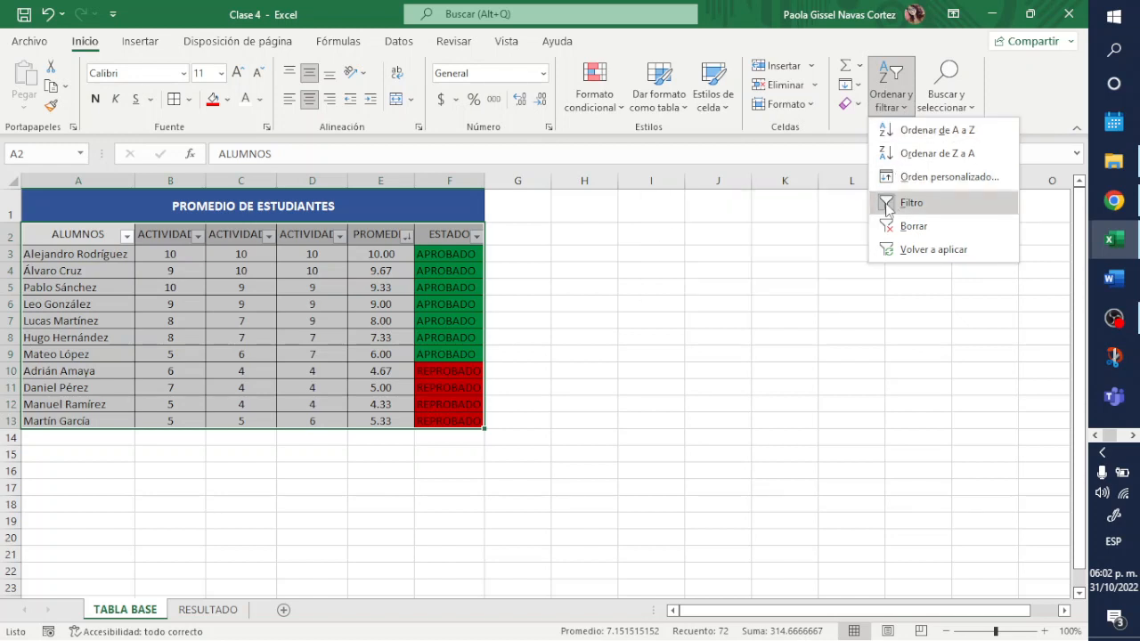
left_click(886, 204)
left_click(621, 403)
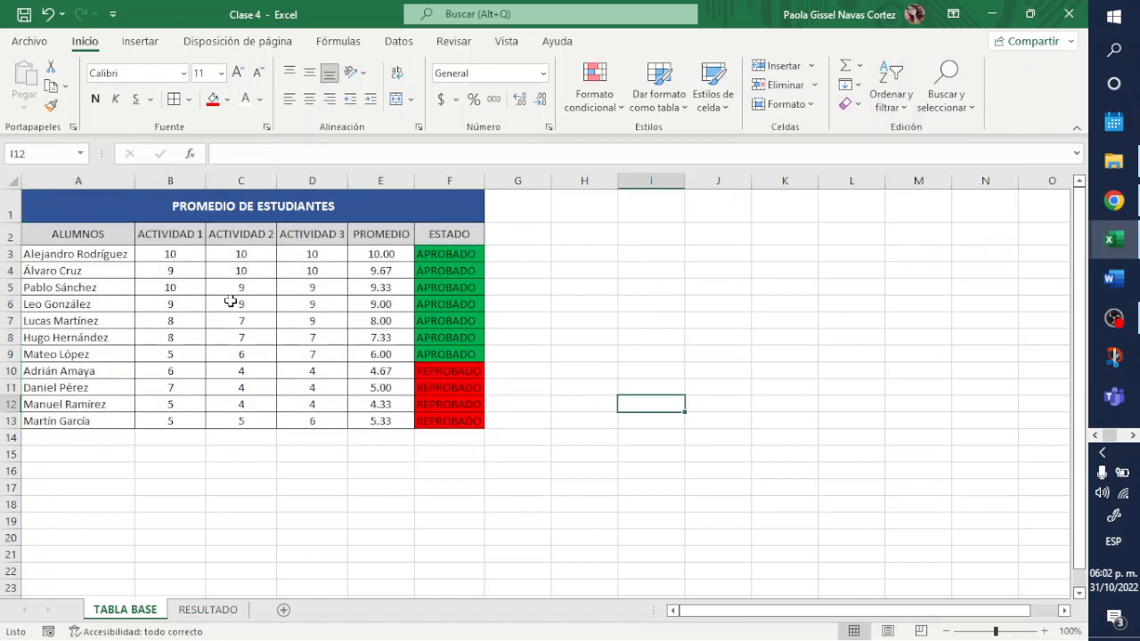
- Try to convert the range A1:F13, including the title row, into a table with headers
left_click(185, 288)
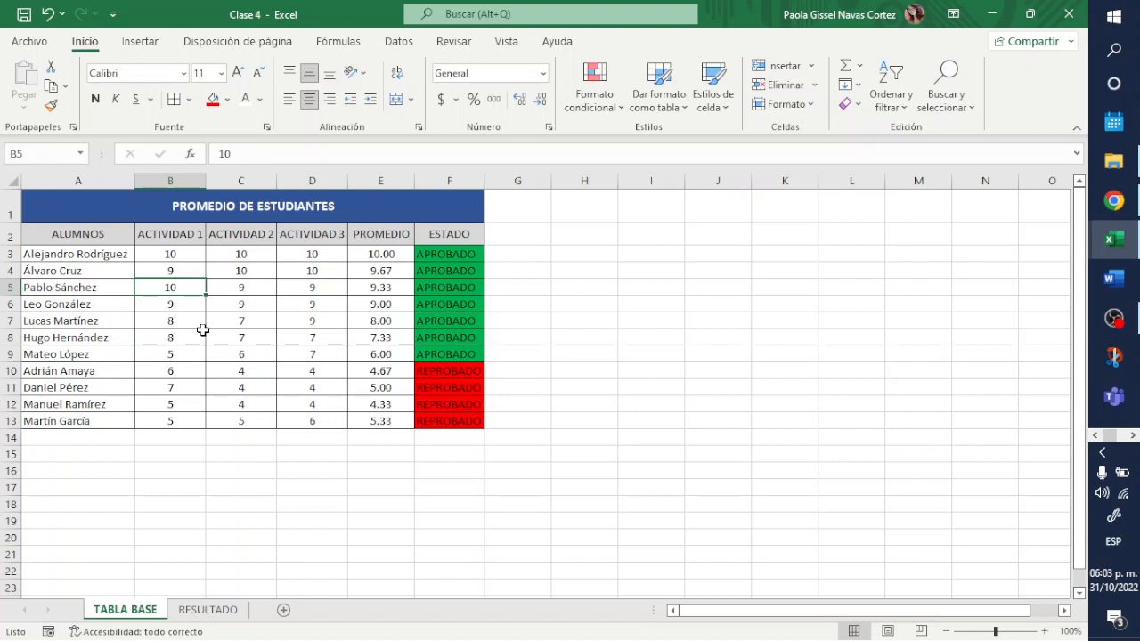
left_click(242, 289)
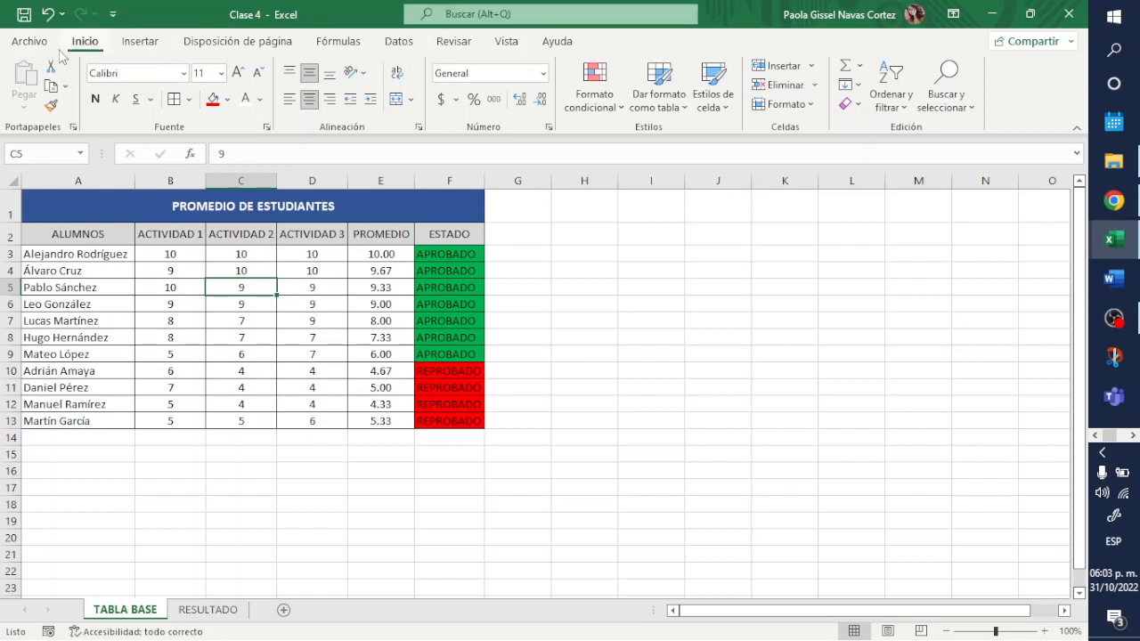
left_click(147, 41)
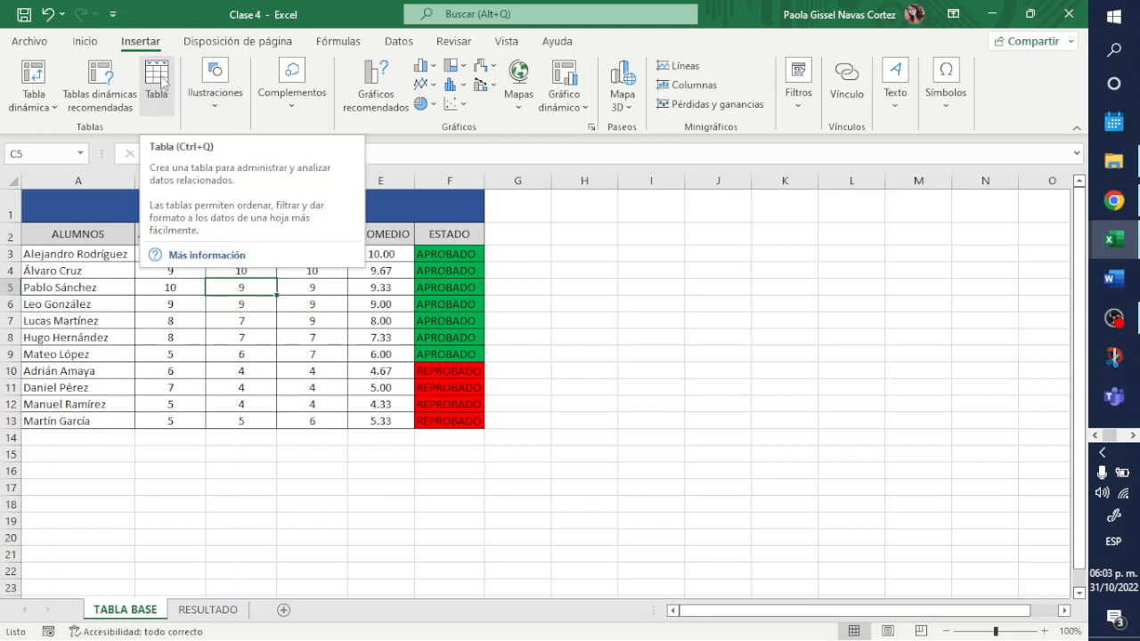
left_click(163, 82)
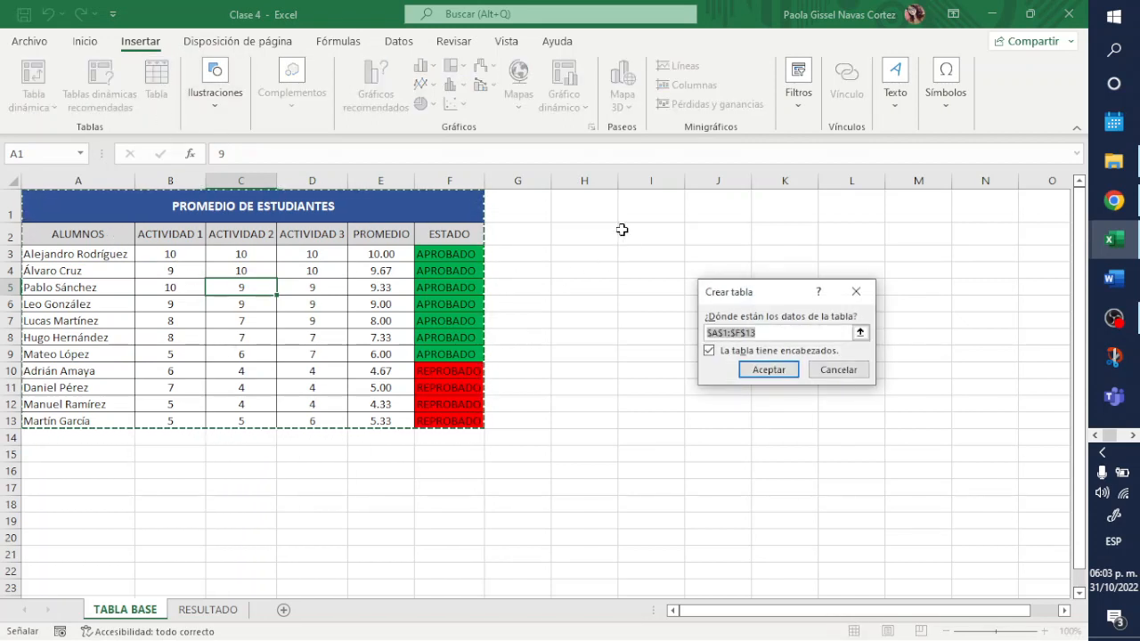
left_click_drag(775, 301, 616, 244)
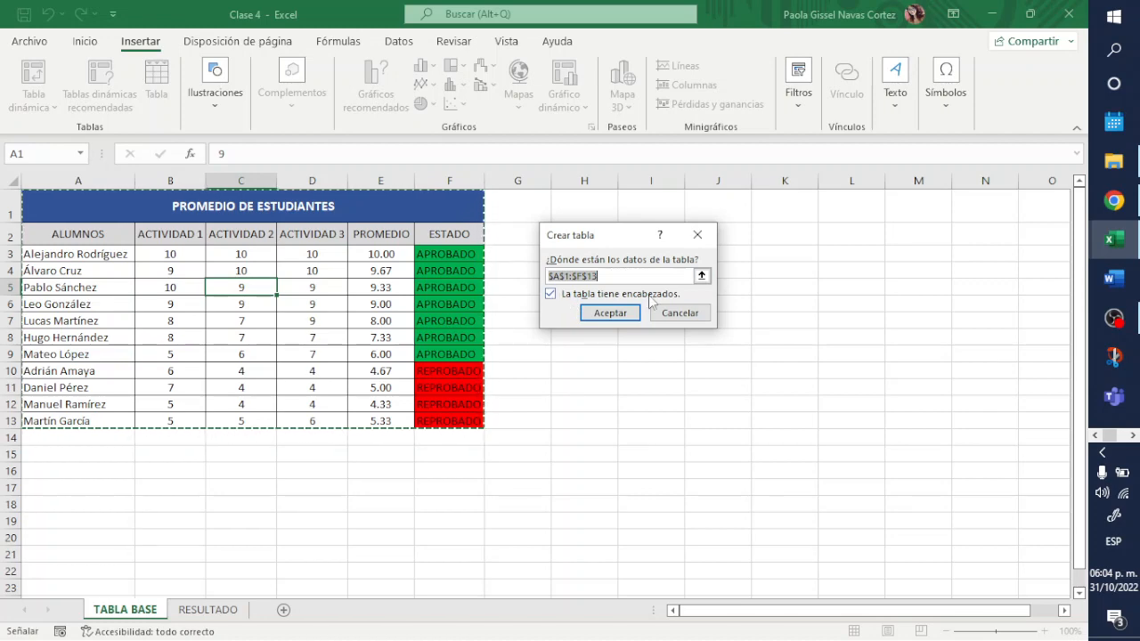
left_click(551, 295)
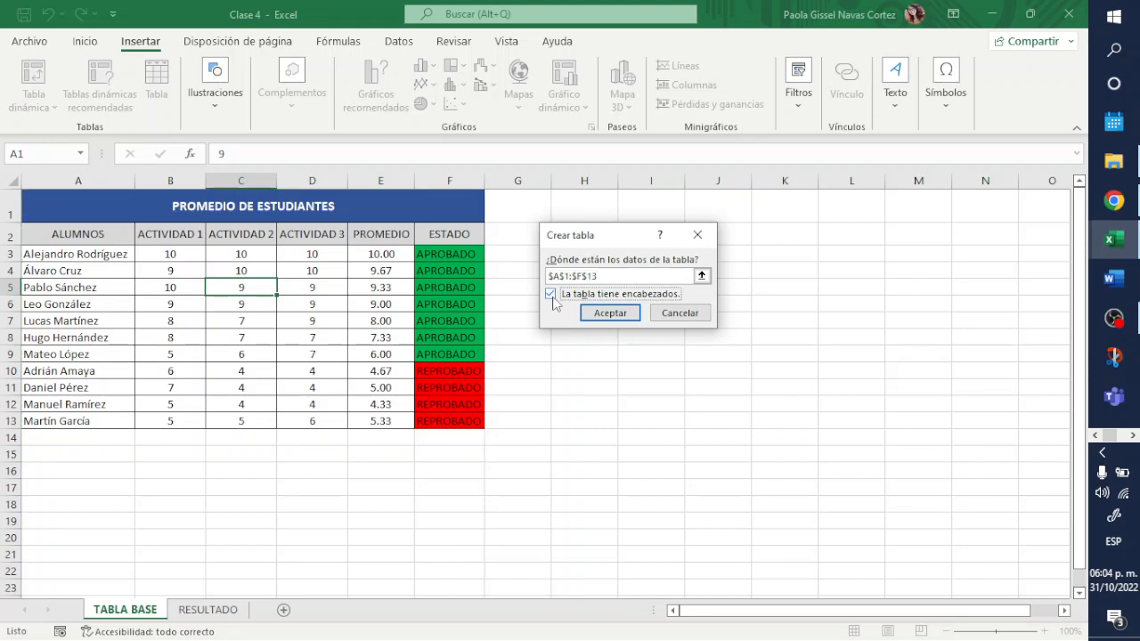
left_click(632, 276)
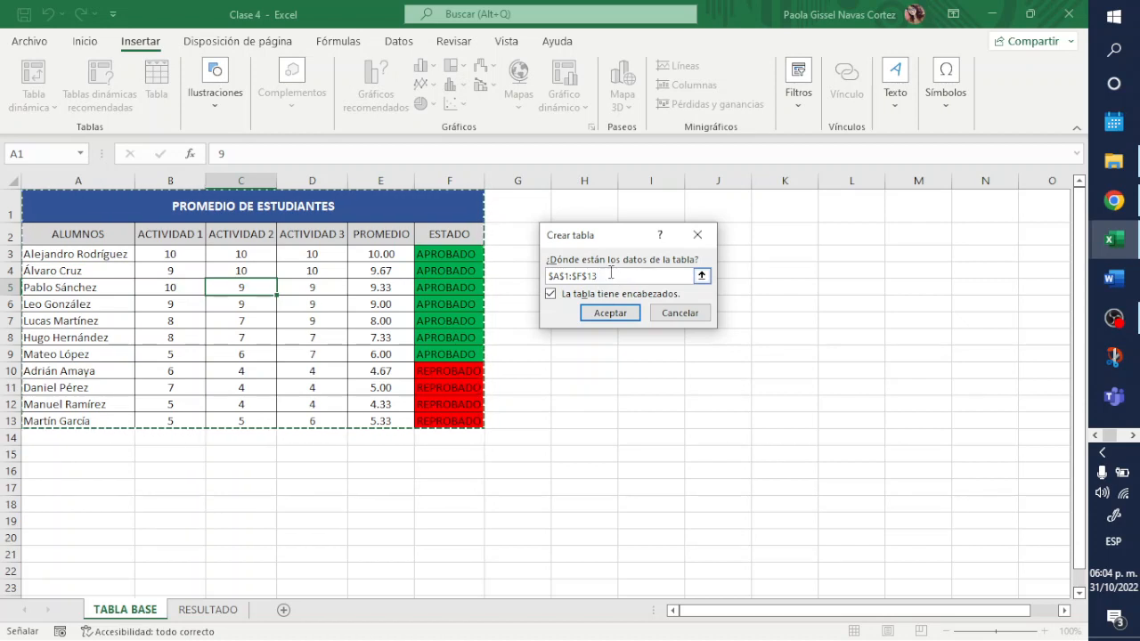
left_click_drag(611, 274, 547, 276)
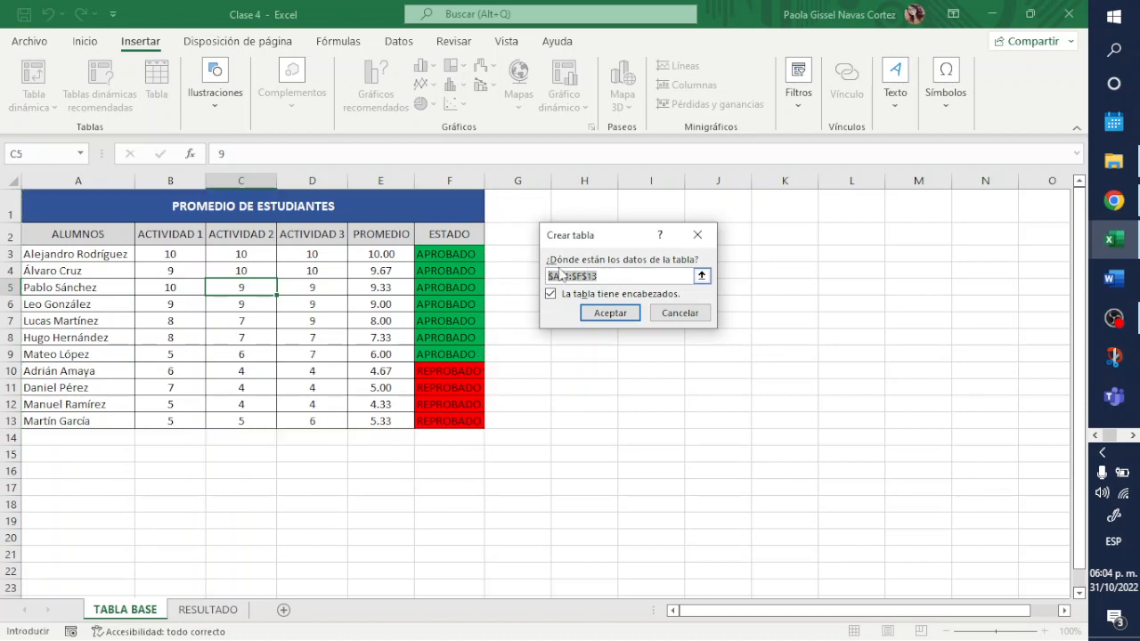
left_click(633, 275)
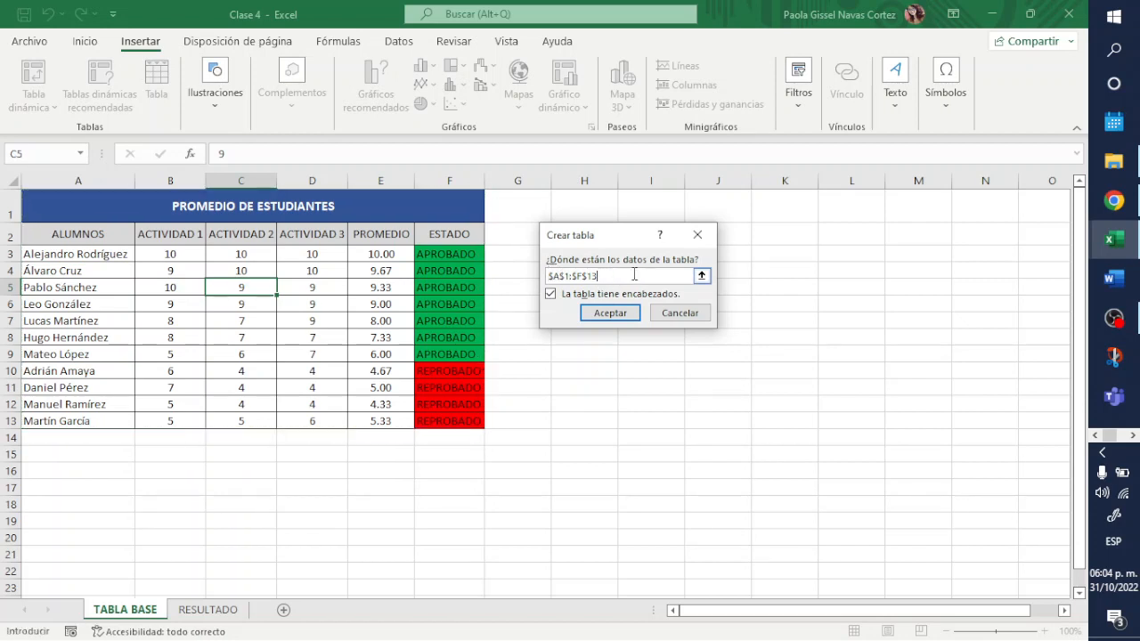
left_click(553, 297)
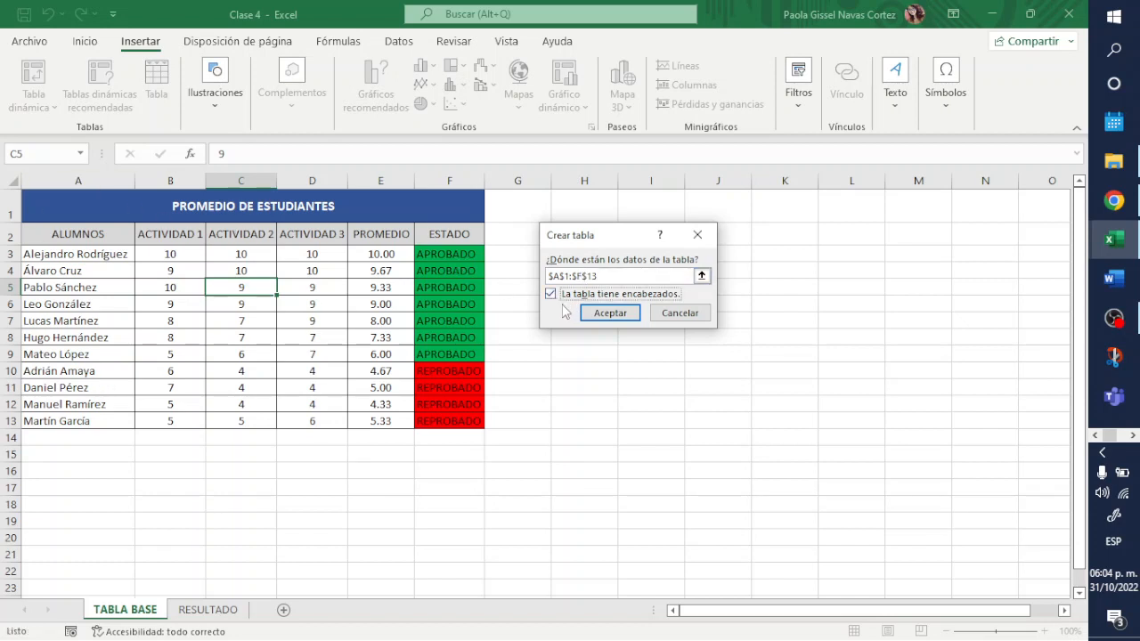
left_click(575, 276)
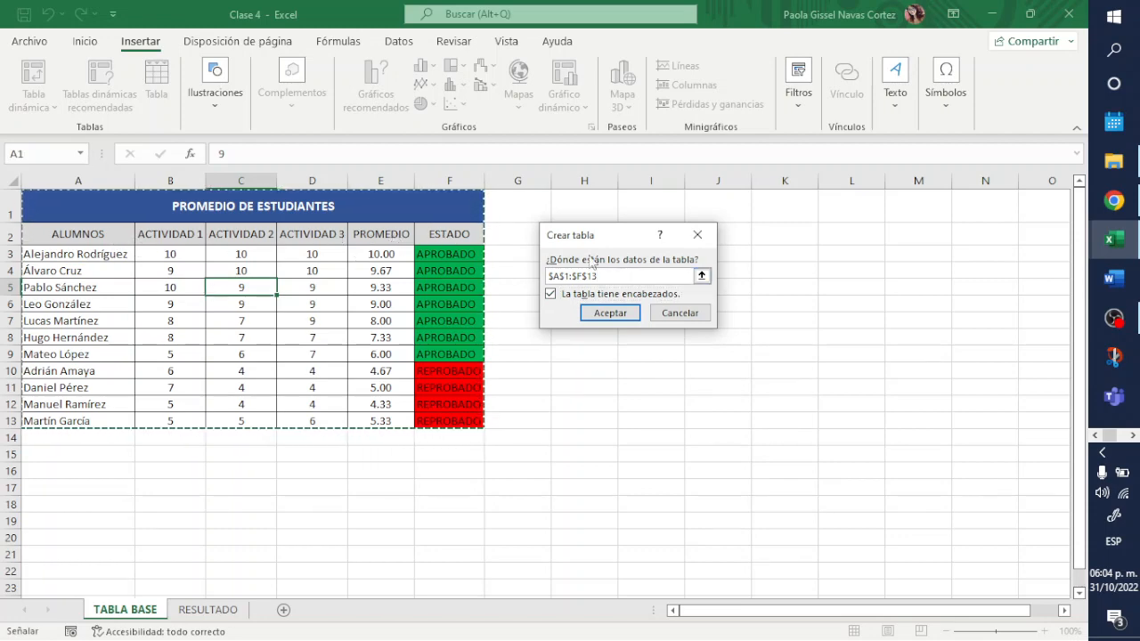
left_click(611, 314)
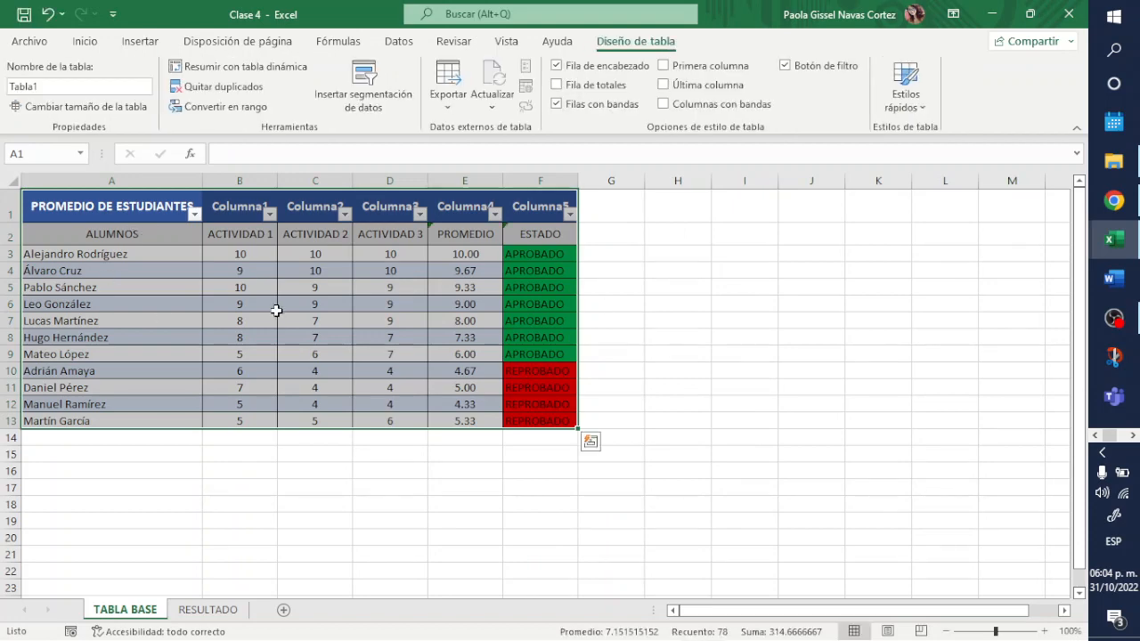
left_click(724, 403)
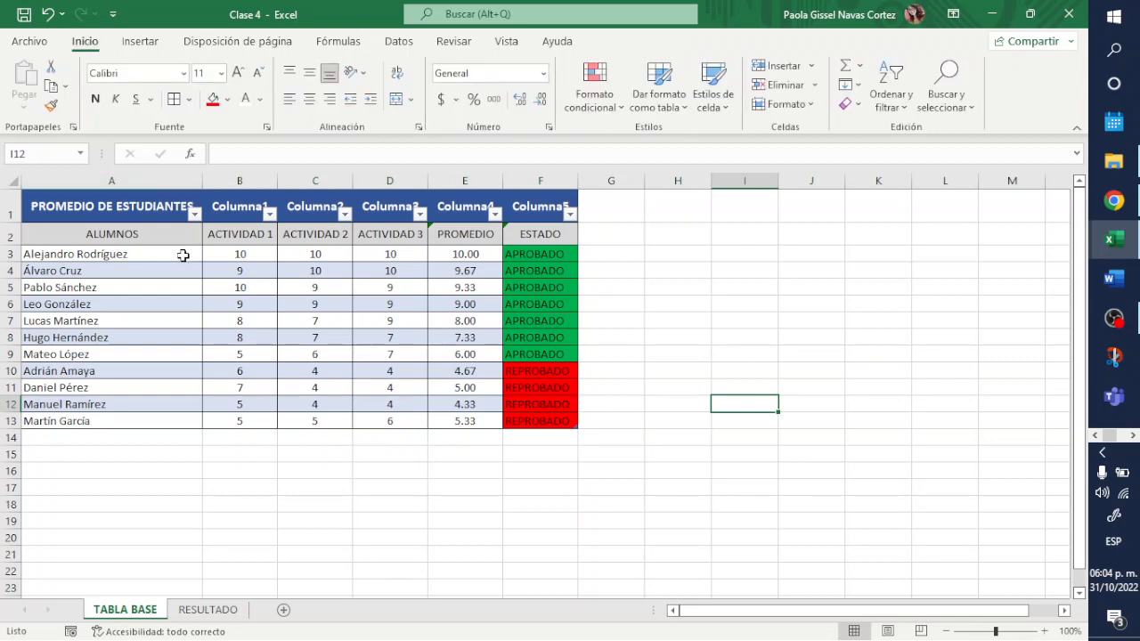
- Examine the new table's header cells and the sort and filter options of its PROMEDIO DE ESTUDIANTES column
left_click(142, 203)
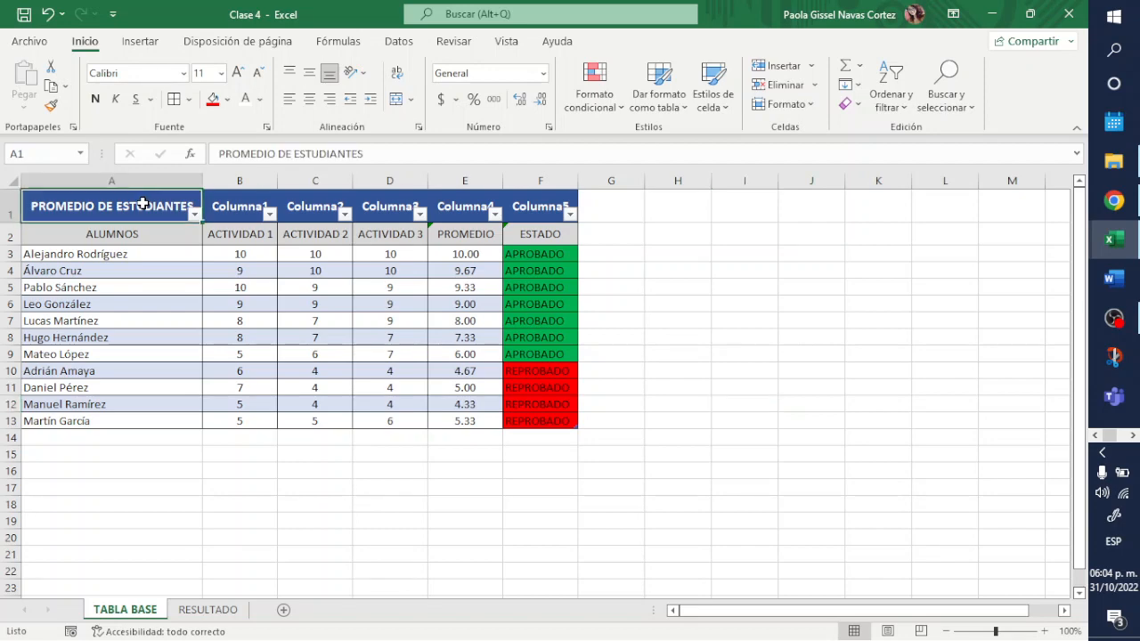
left_click(242, 209)
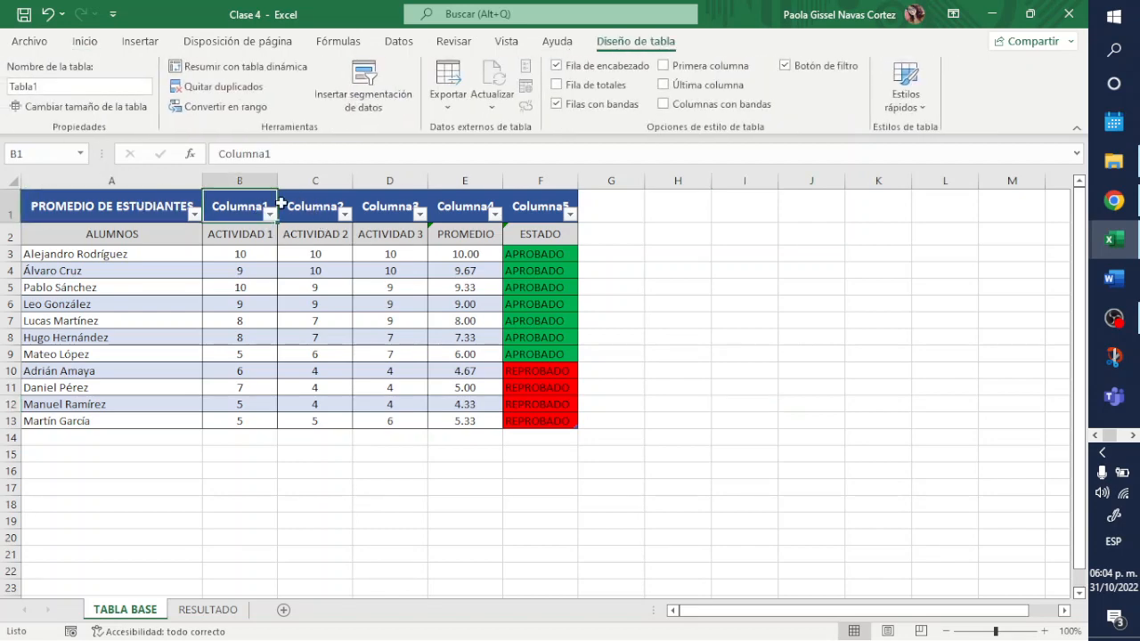
left_click(321, 206)
left_click(422, 197)
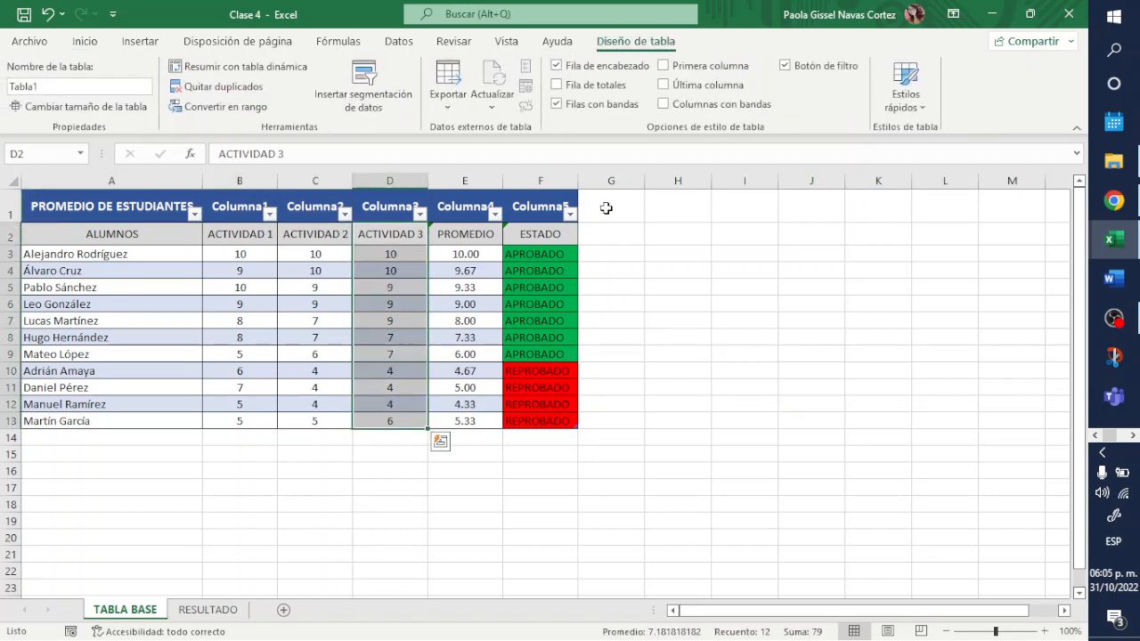
left_click(573, 284)
left_click(194, 213)
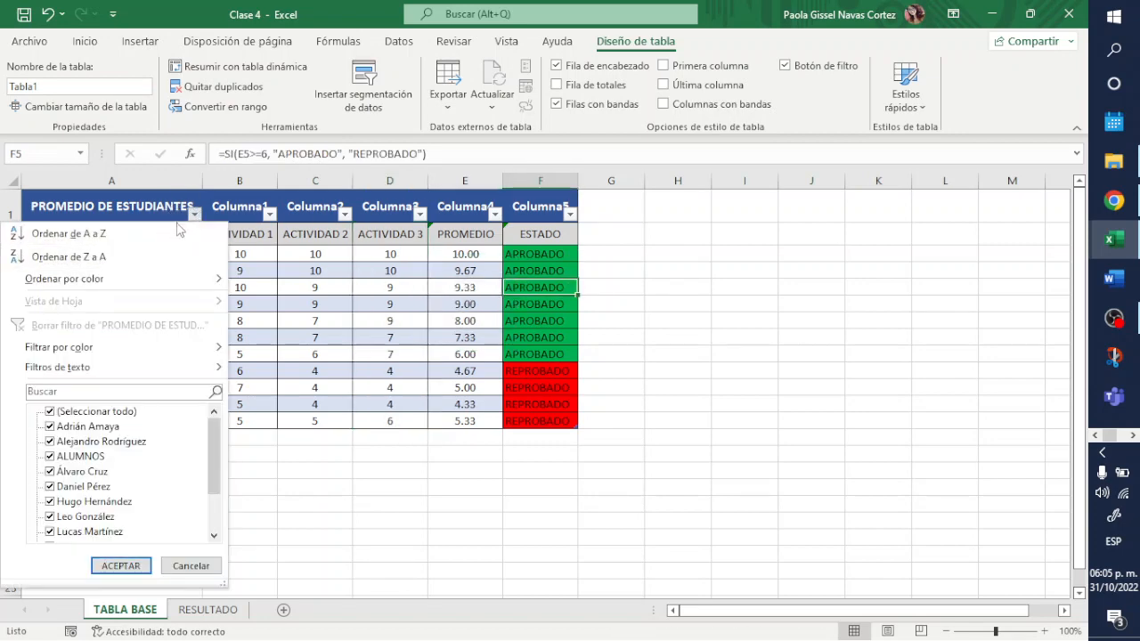
left_click(195, 216)
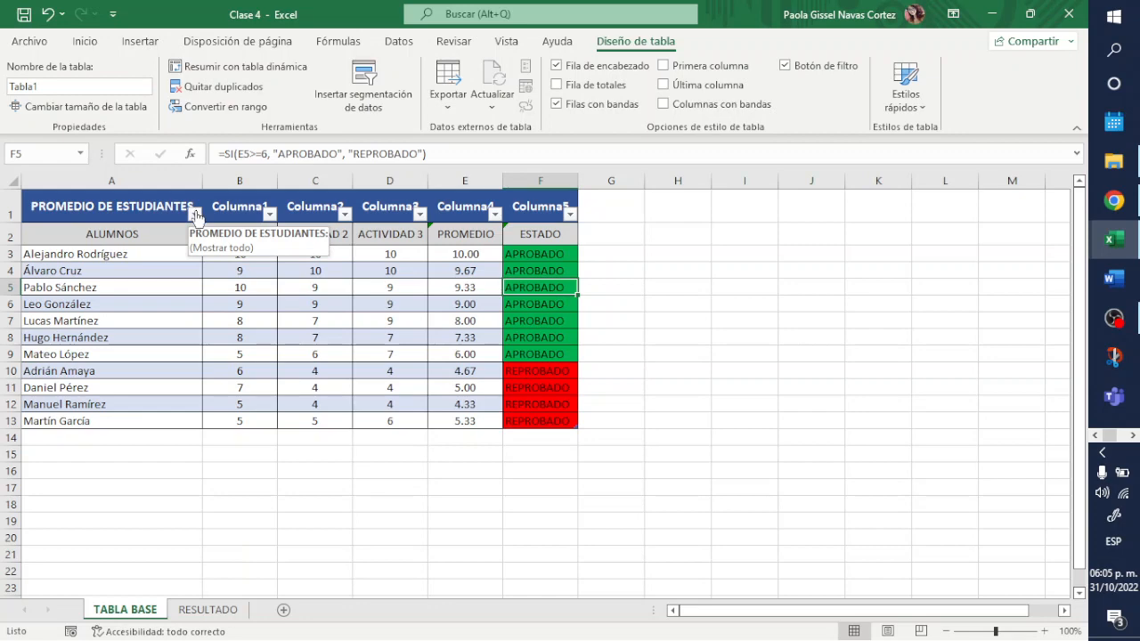
left_click(195, 214)
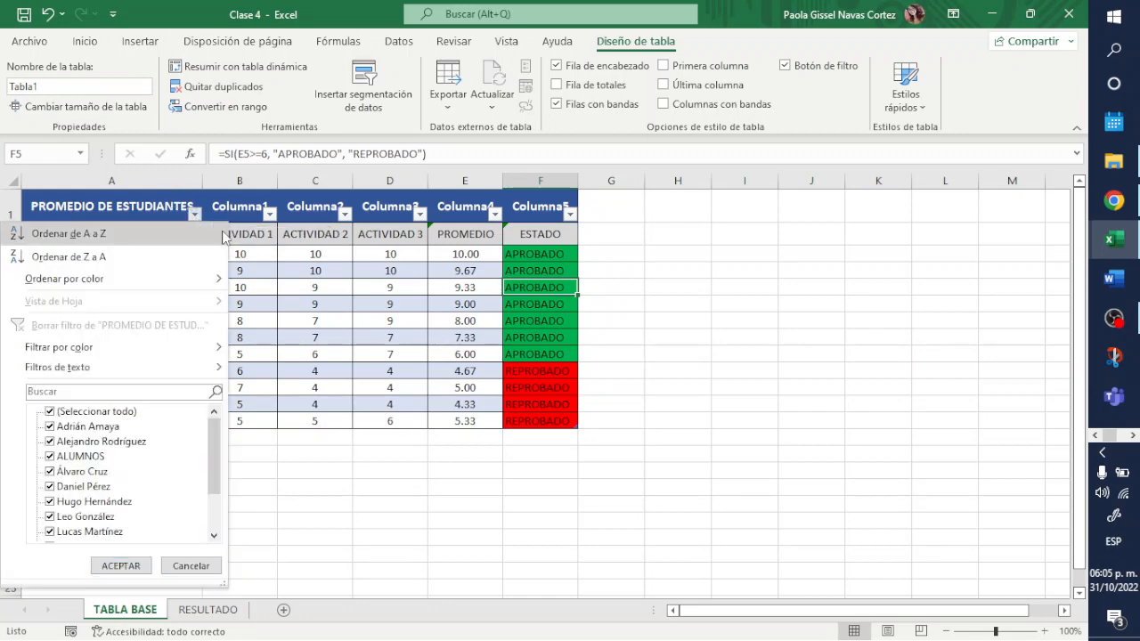
mouse_move(221, 285)
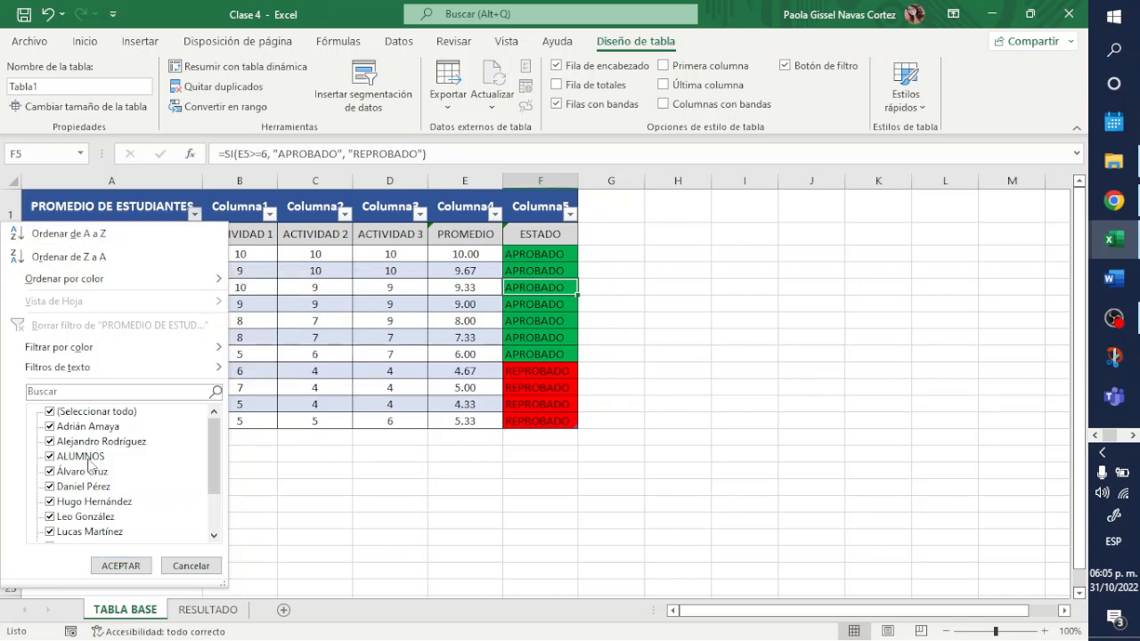
left_click(210, 566)
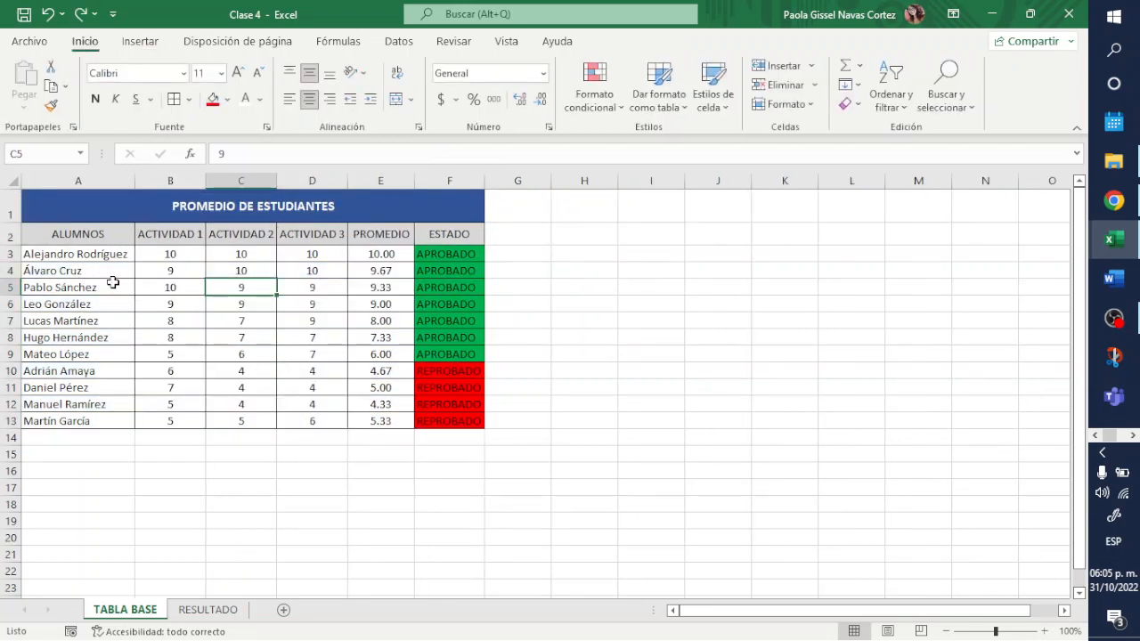
- Clear all content and formatting from the merged title in A1:F1, and select cell A5 within the student data
left_click(11, 211)
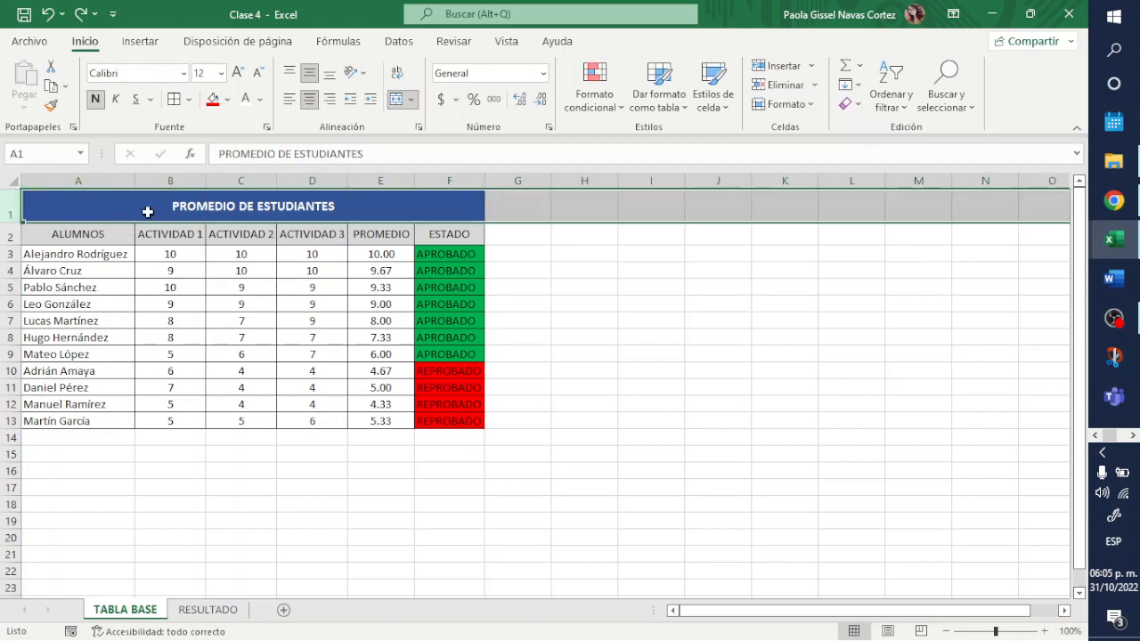
left_click(207, 337)
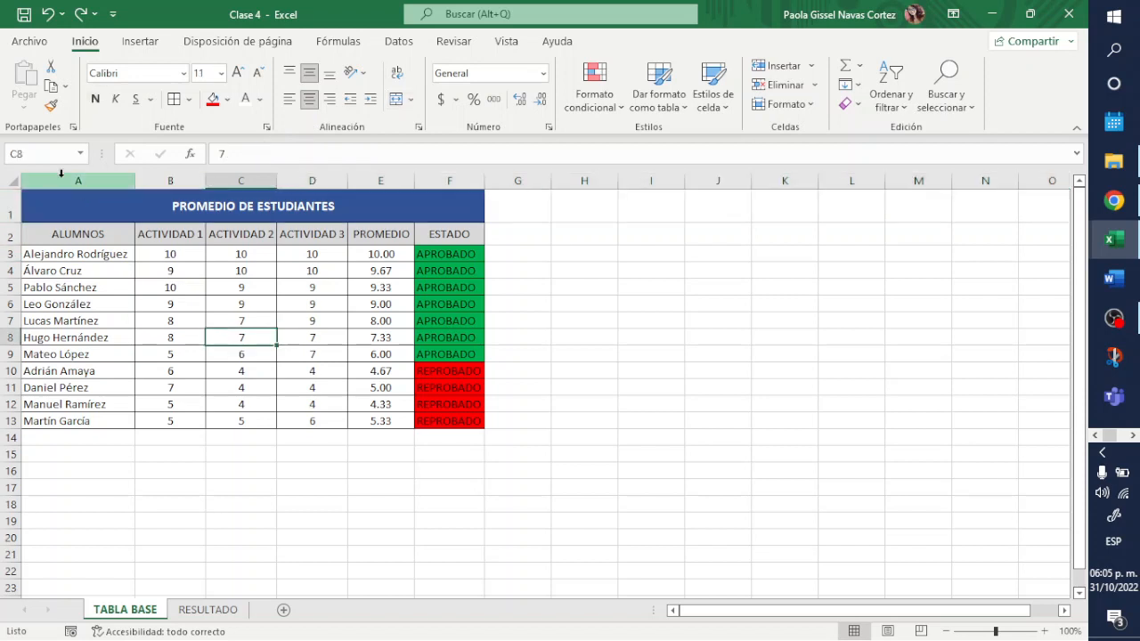
left_click(71, 209)
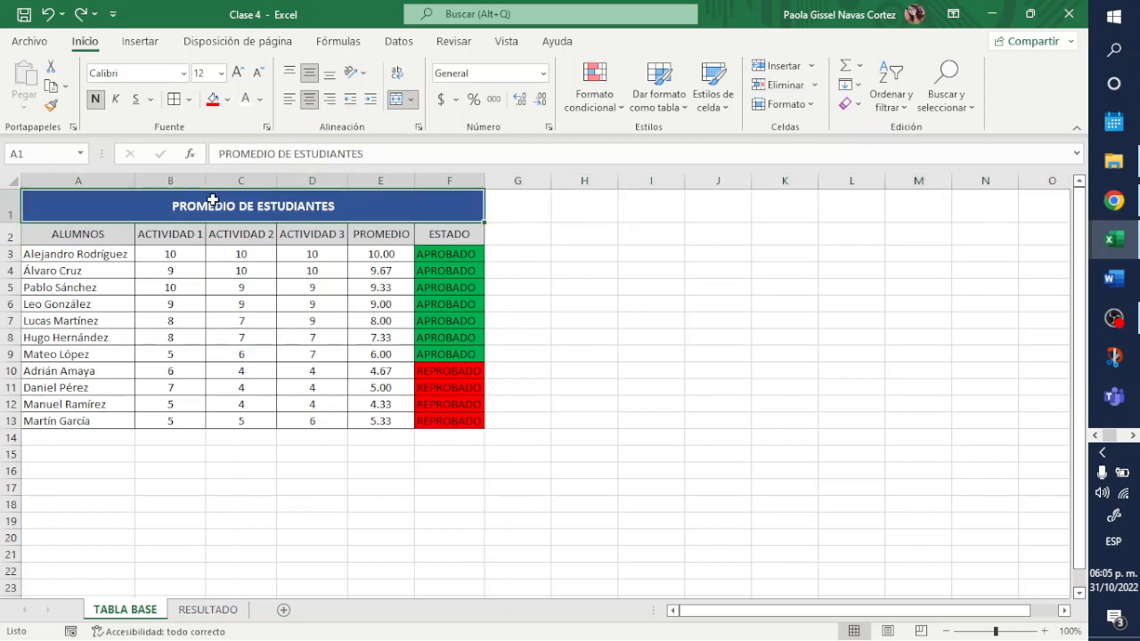
left_click(854, 104)
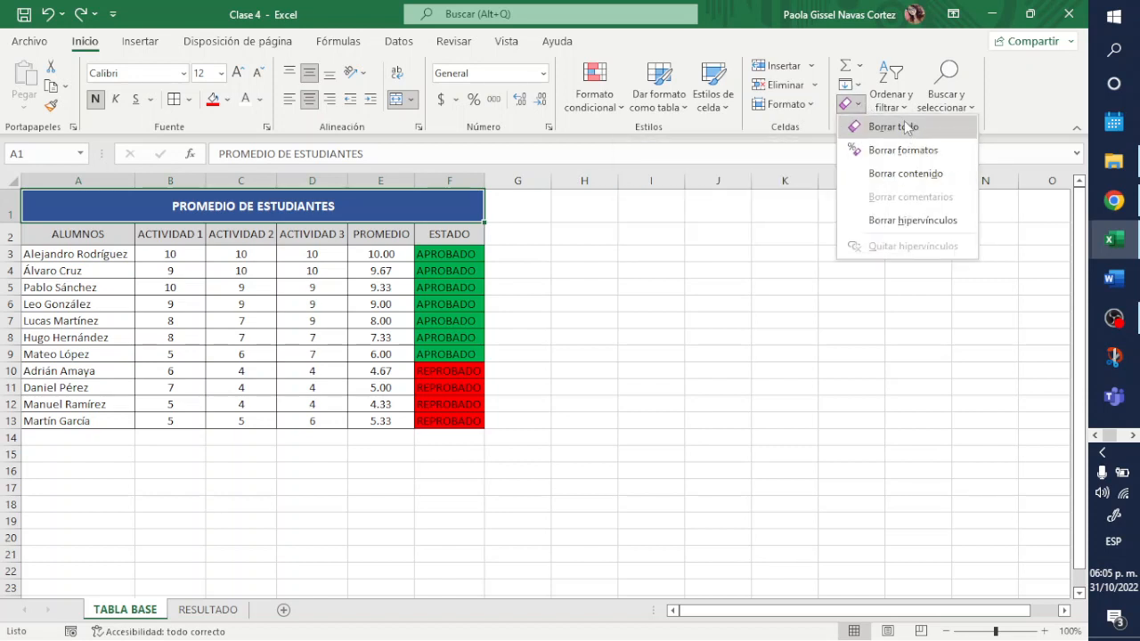
left_click(901, 126)
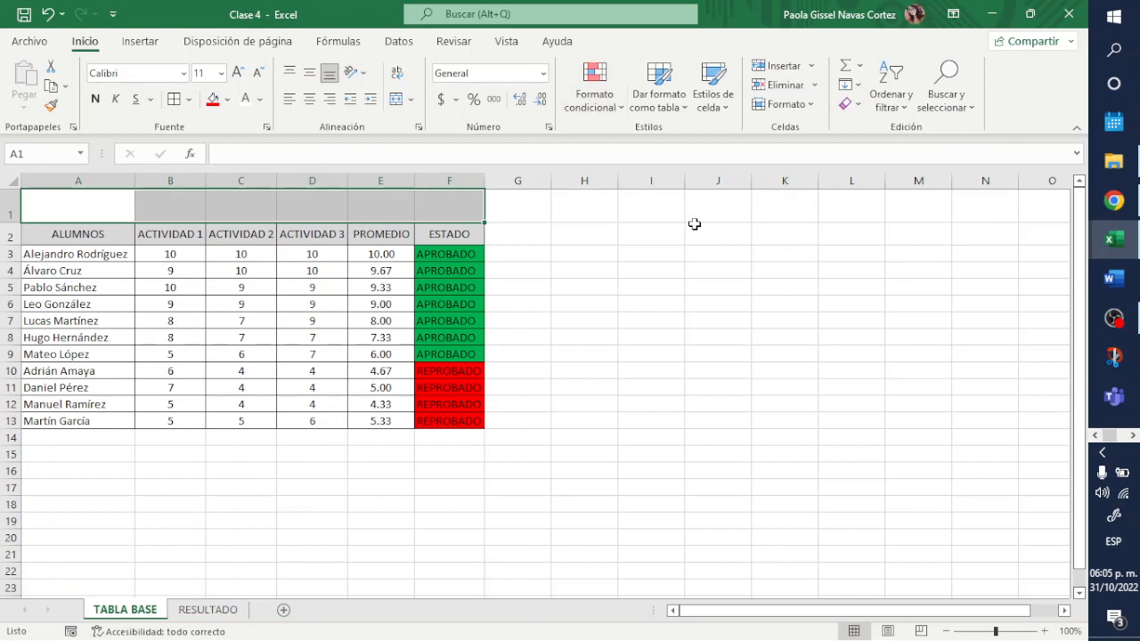
left_click(709, 301)
left_click(76, 239)
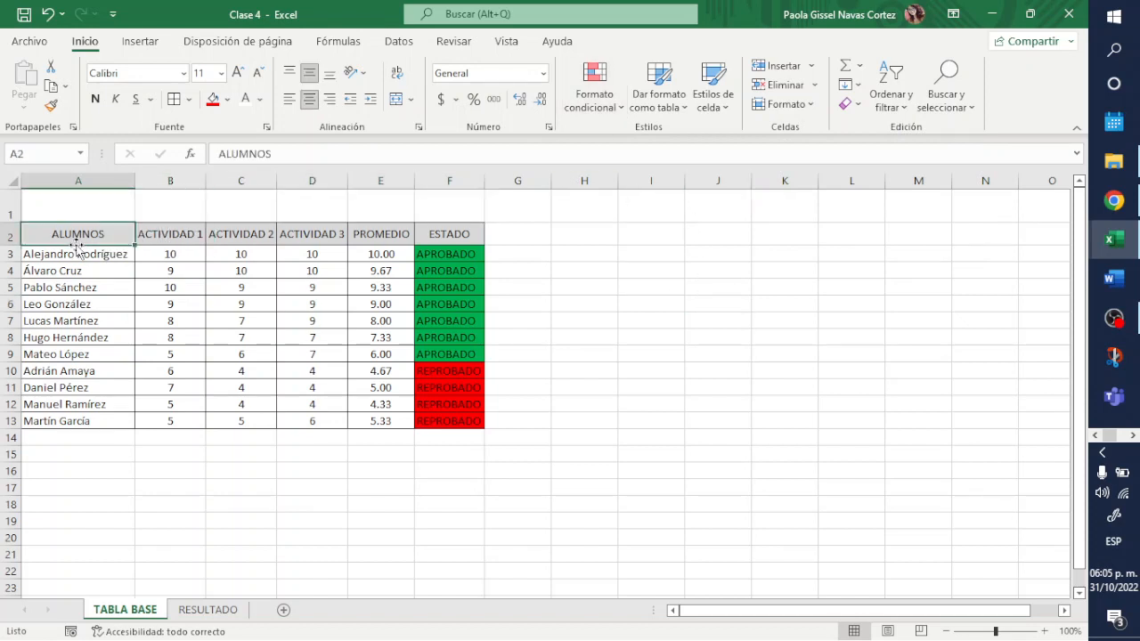
left_click(94, 294)
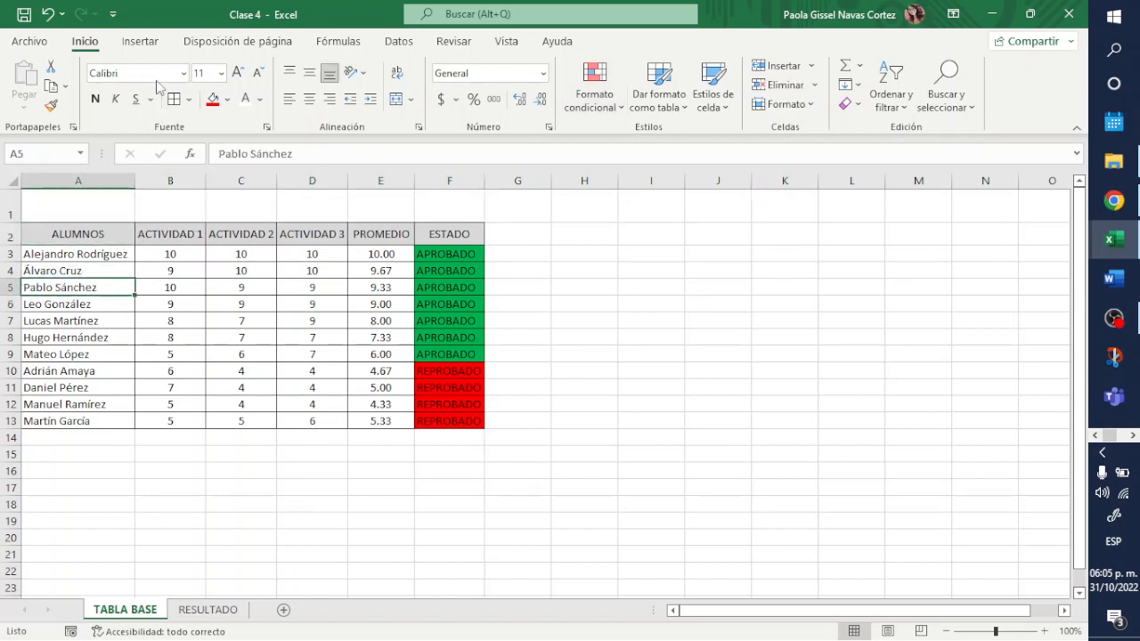
- Convert the student data in A2:F13 into a table with headers
left_click(141, 43)
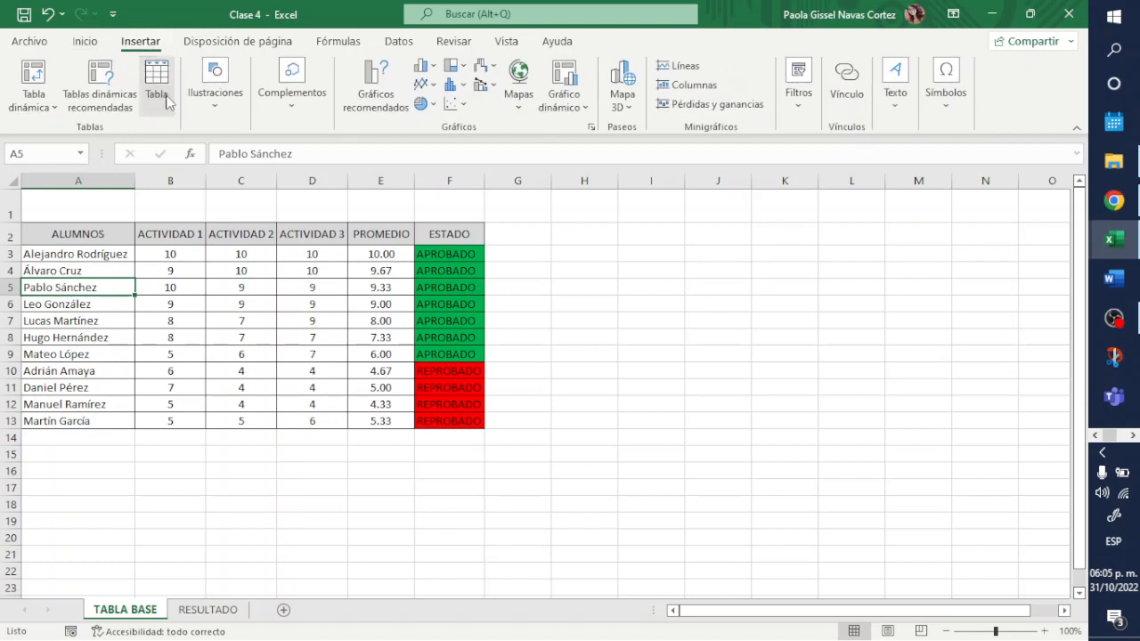
left_click(158, 89)
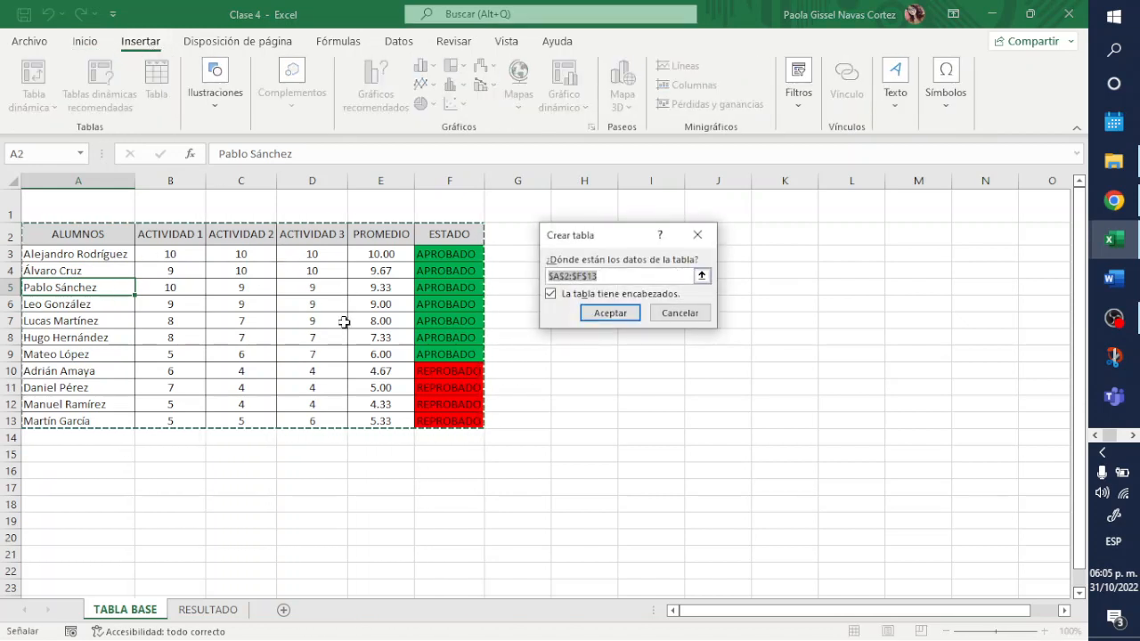
left_click(622, 314)
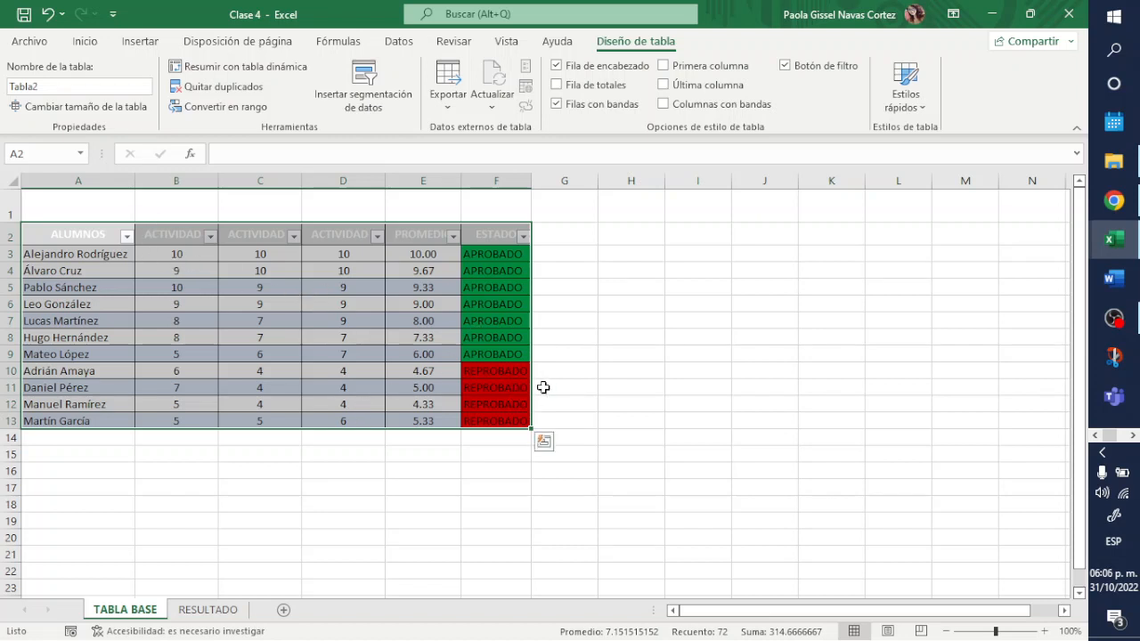
- Try the light table style with a solid green header row on the student table
left_click(922, 107)
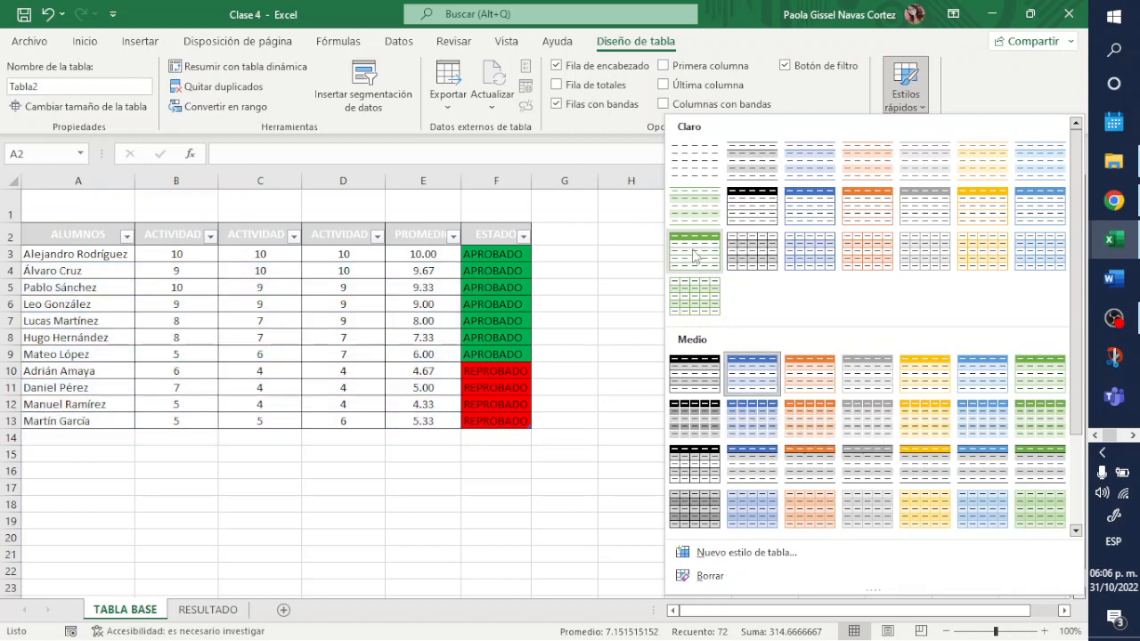
left_click(645, 297)
left_click(639, 323)
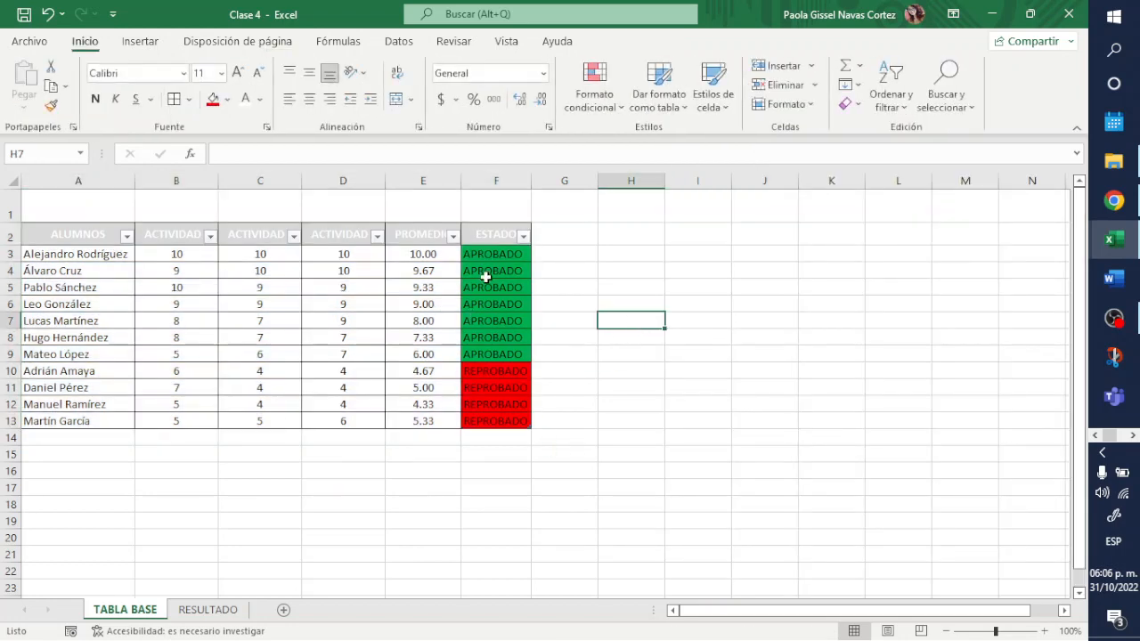
- Apply the light black-and-grey banded style without a solid header fill to the student table
left_click(359, 273)
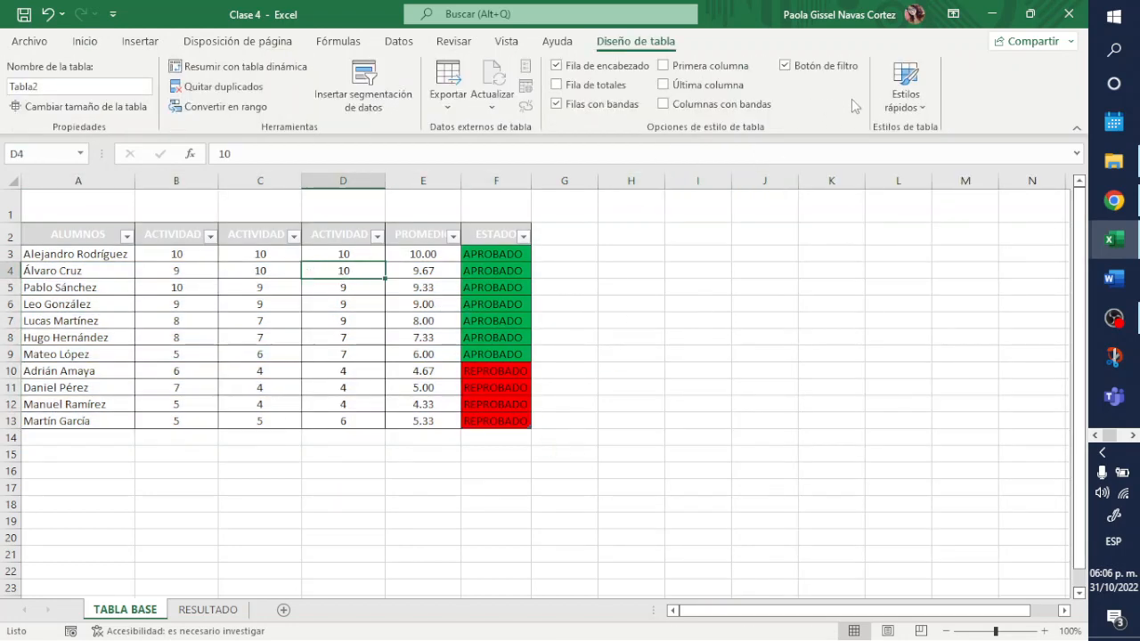
left_click(905, 98)
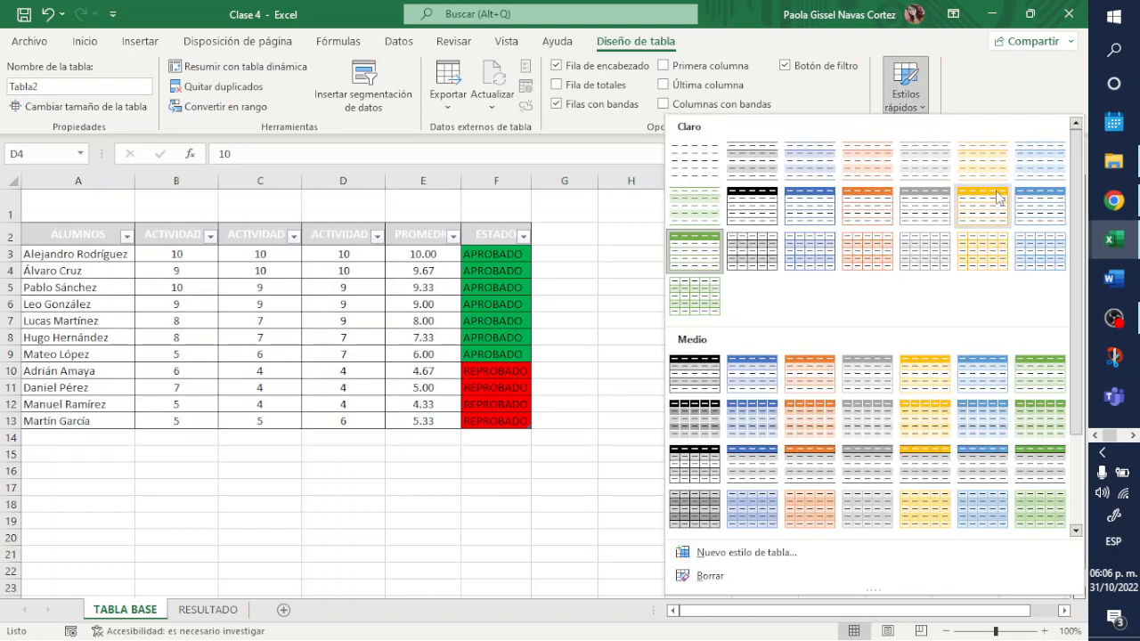
left_click(752, 160)
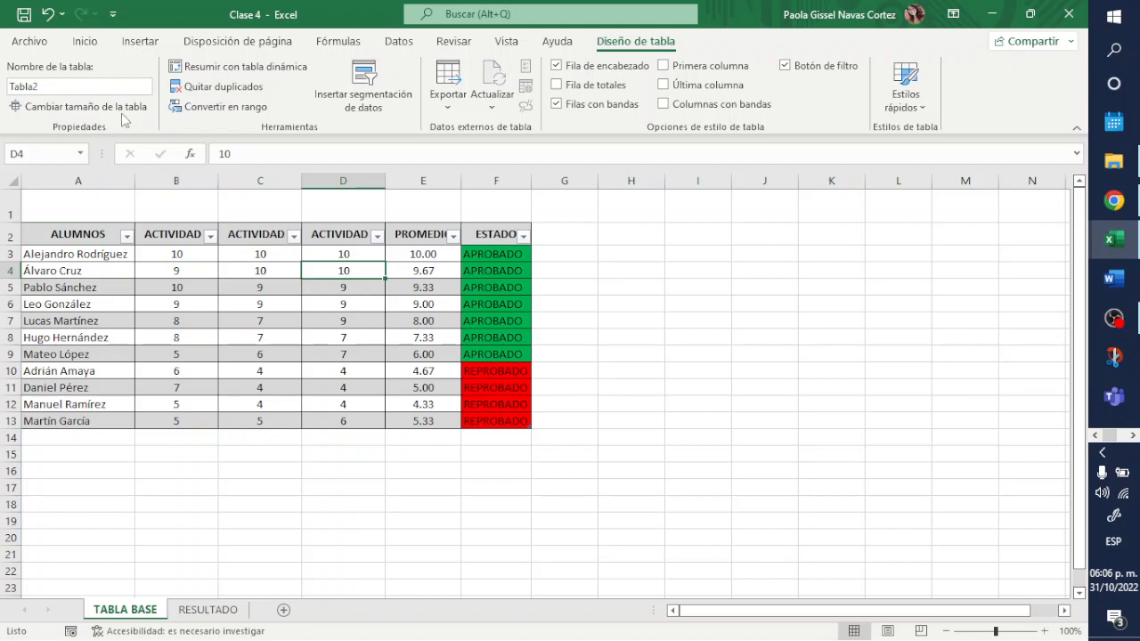
- Rename the student table as T_ESTUDIANTES
left_click(140, 87)
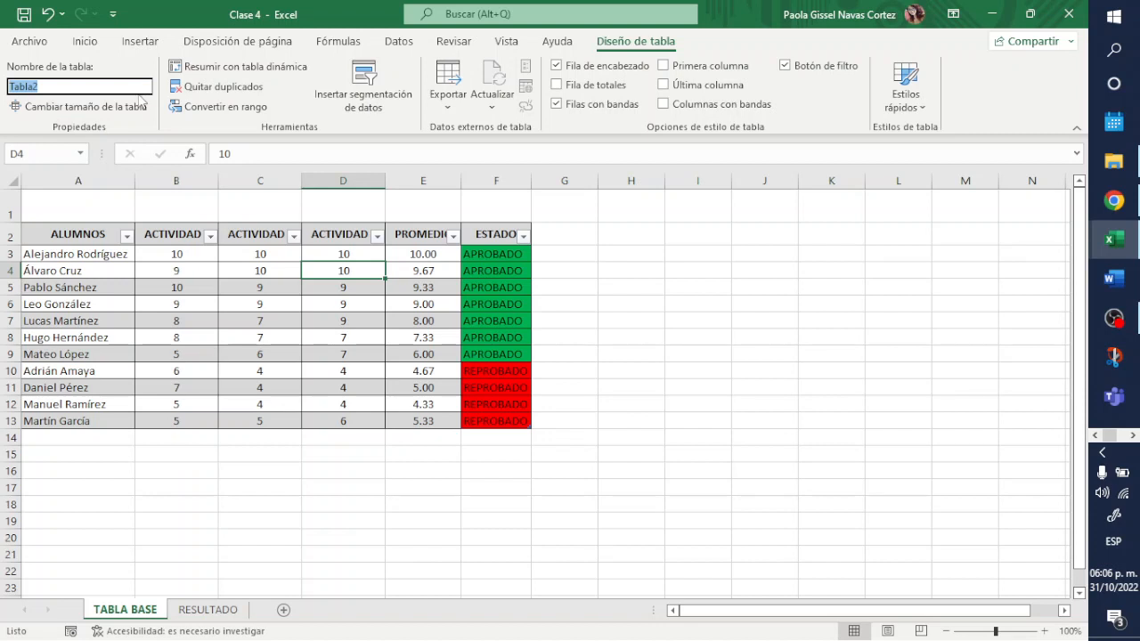
type("T_ESTU")
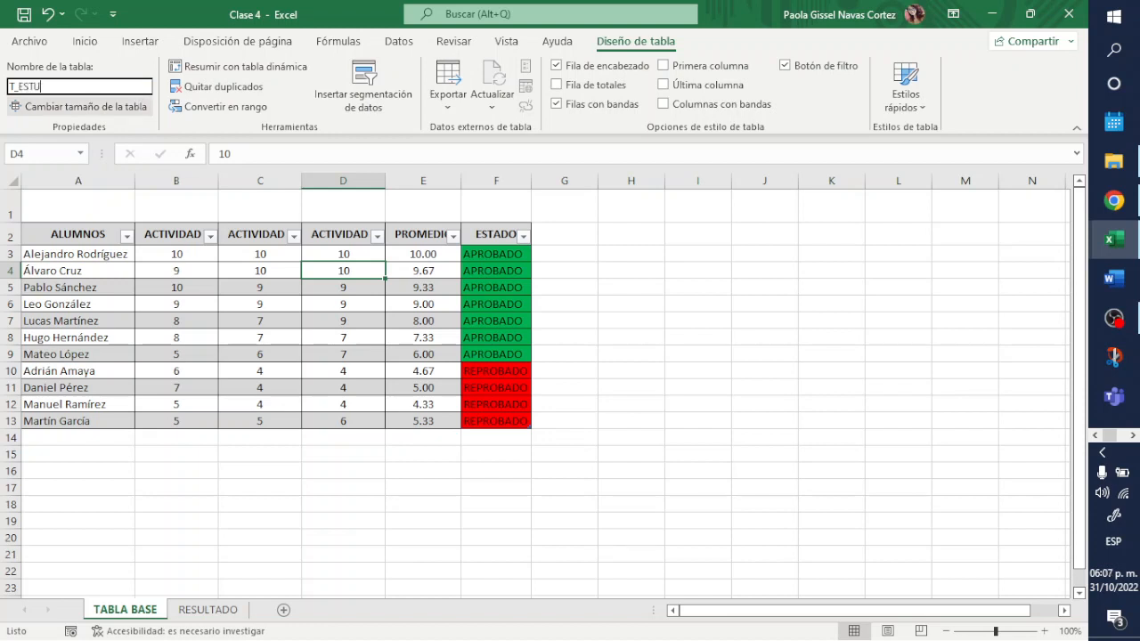
type("DIANTES")
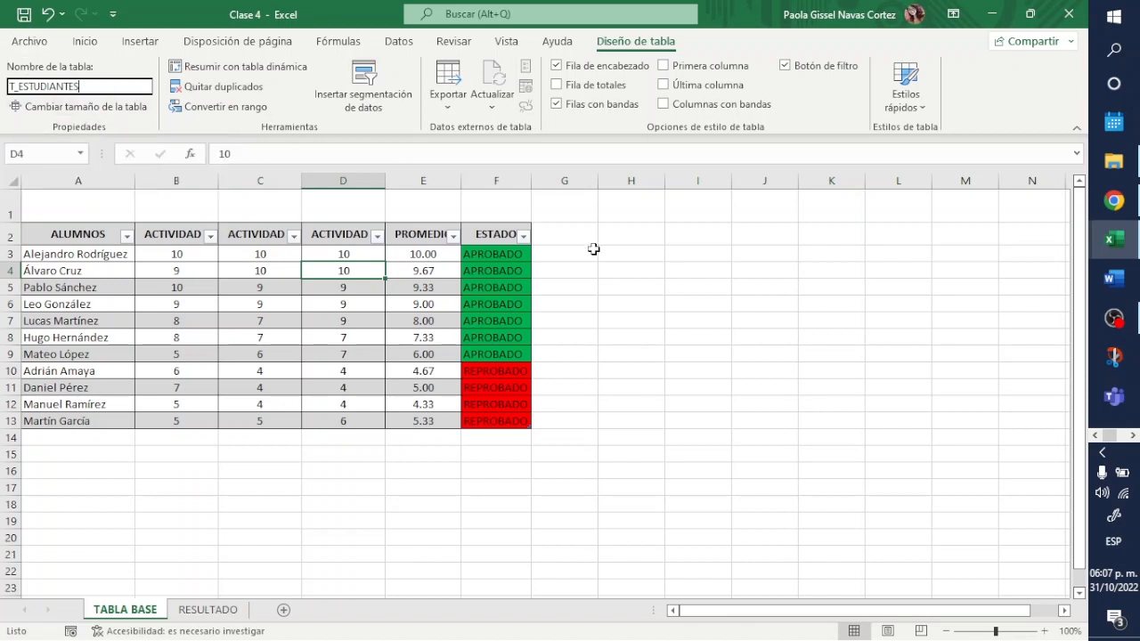
left_click(614, 336)
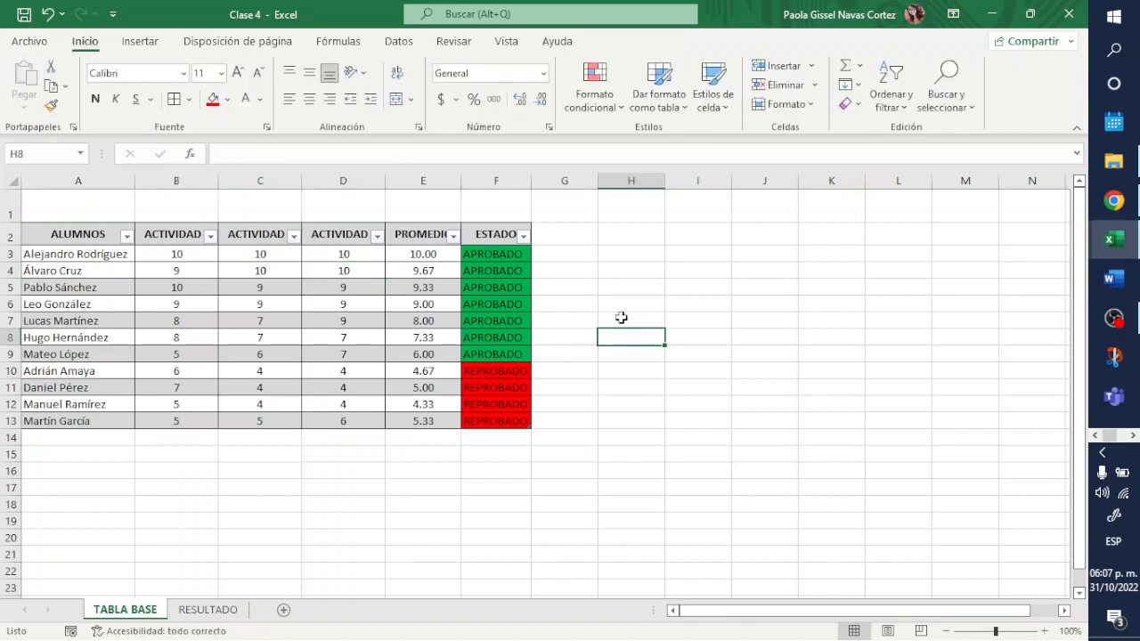
- Select the student table's data range by its name T_ESTUDIANTES to check which cells it covers, and deselect it
left_click(80, 153)
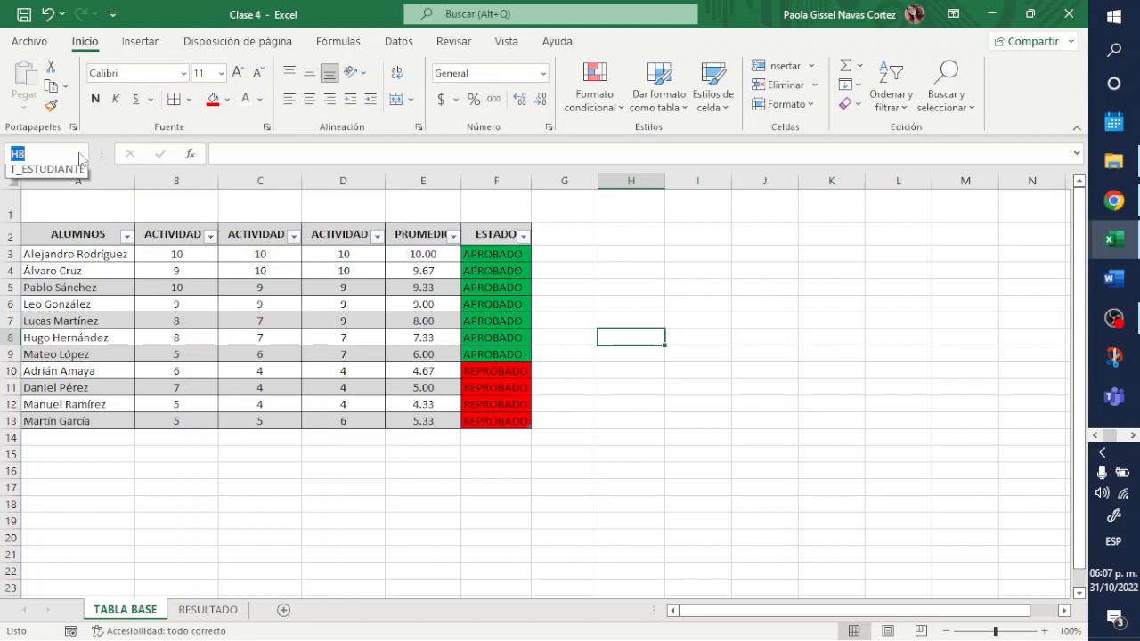
left_click(60, 174)
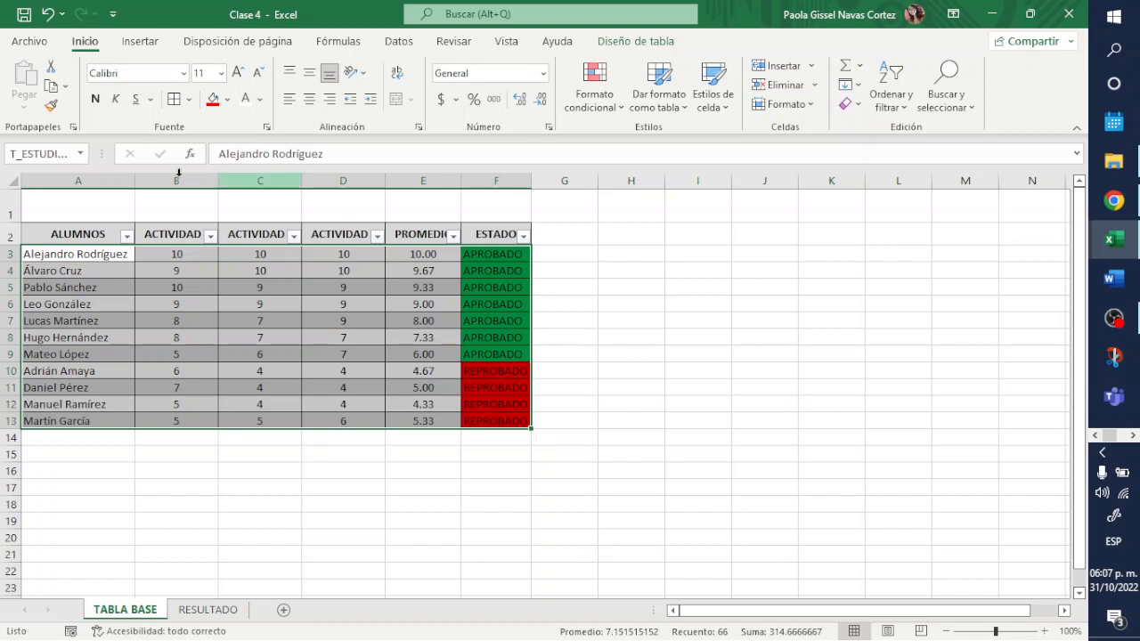
left_click(868, 417)
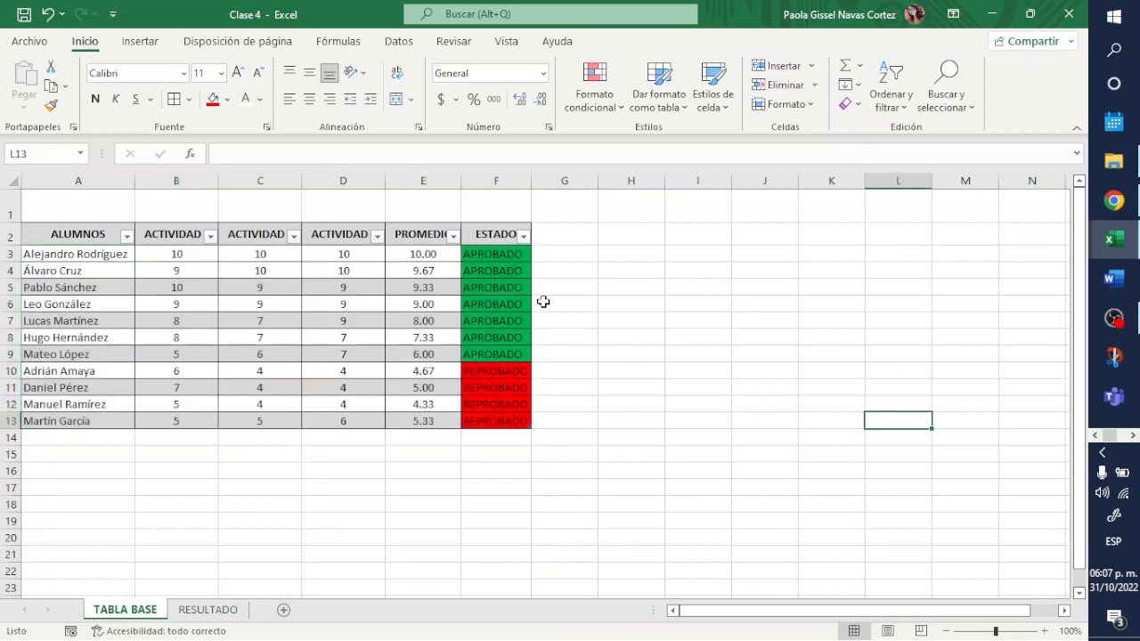
left_click(95, 290)
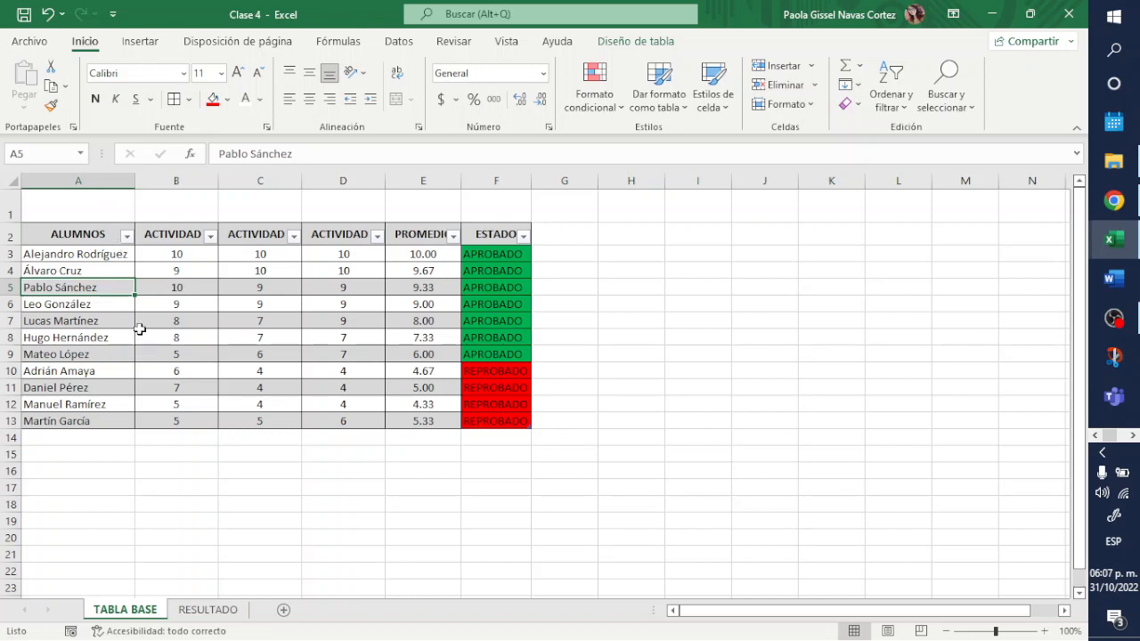
left_click(643, 402)
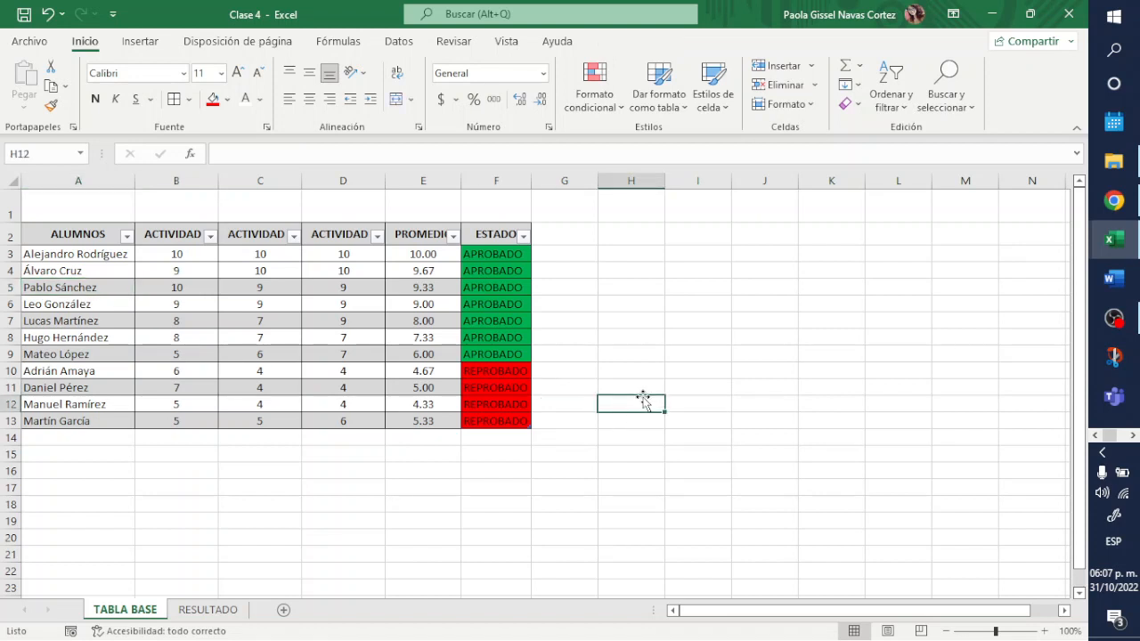
- Enter the formula =T_ESTUDIANTES in cell A17 to reproduce the table's data below it, and compare it with the original
left_click(41, 490)
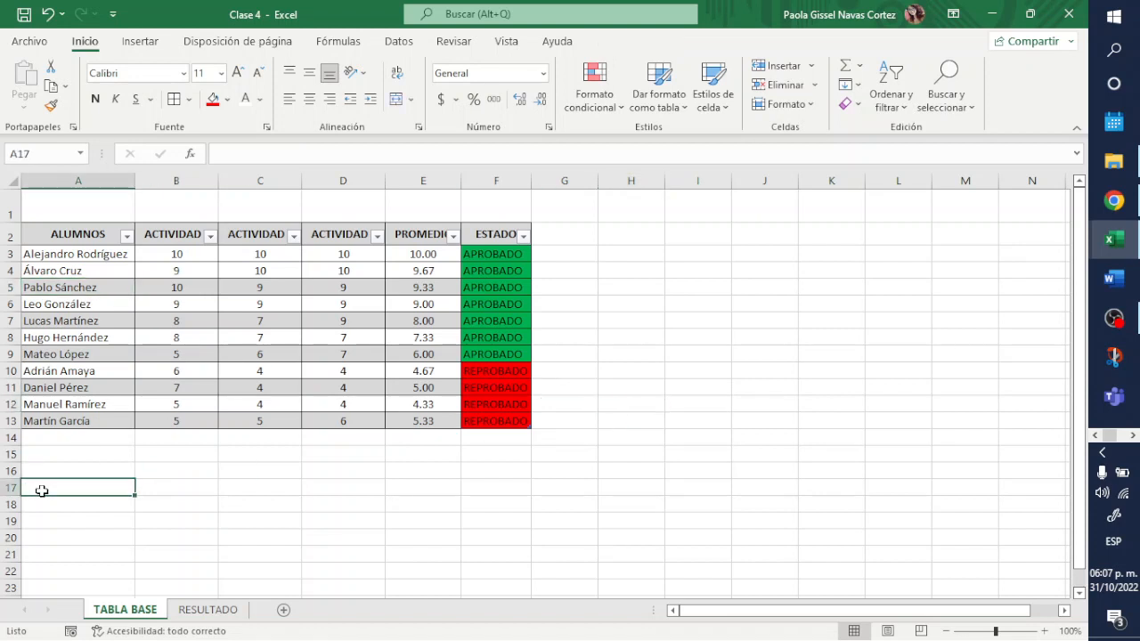
type("=T")
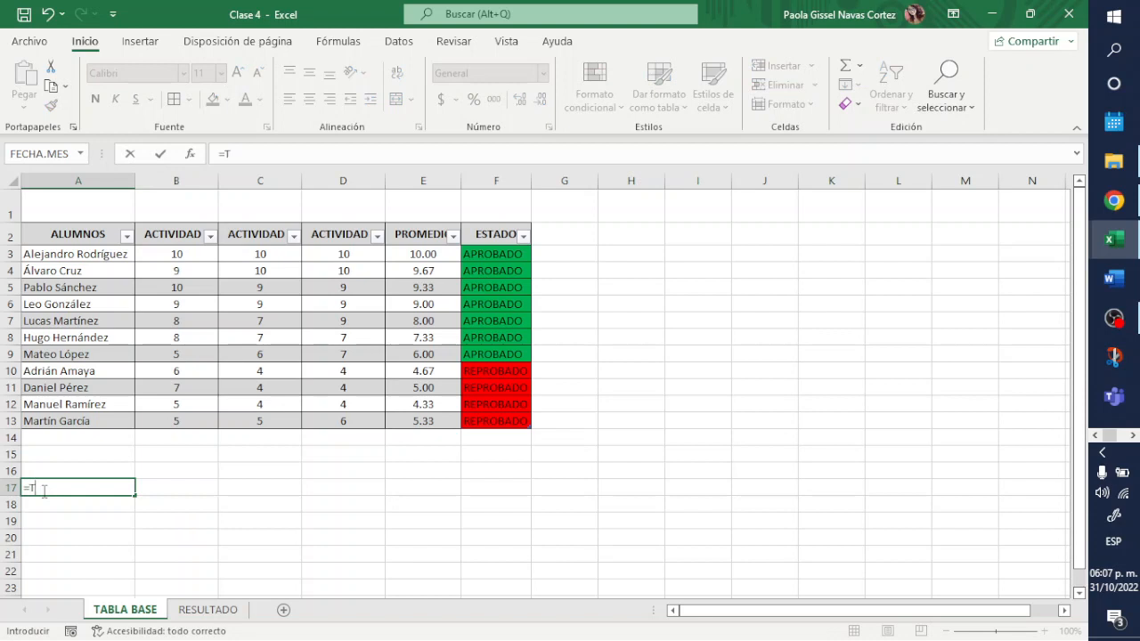
type("_")
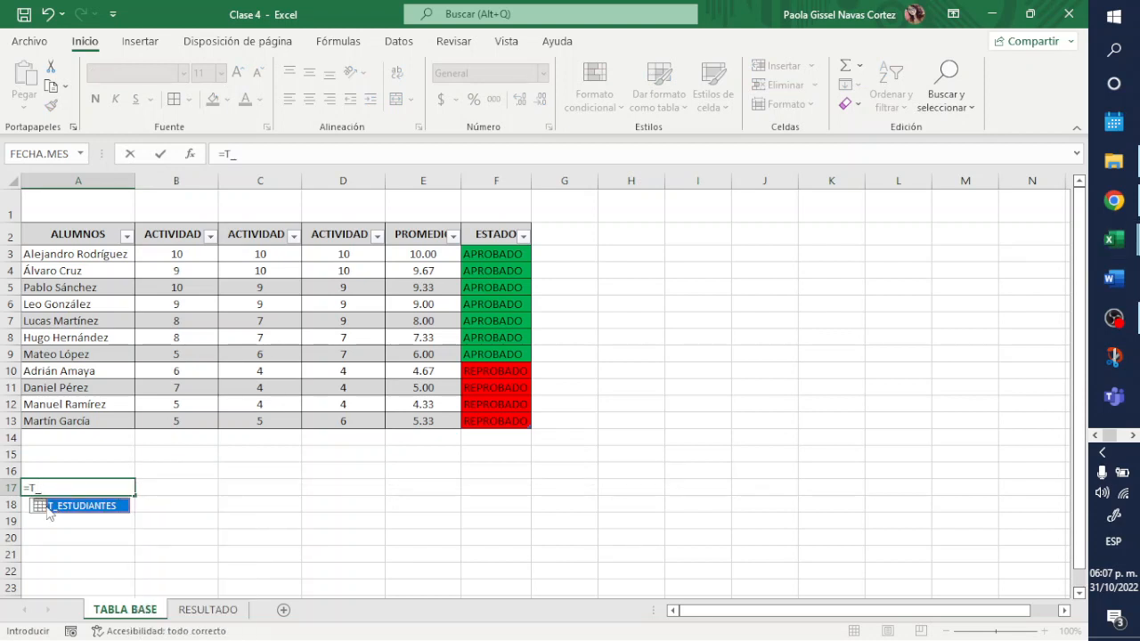
double_click(49, 506)
key("Return")
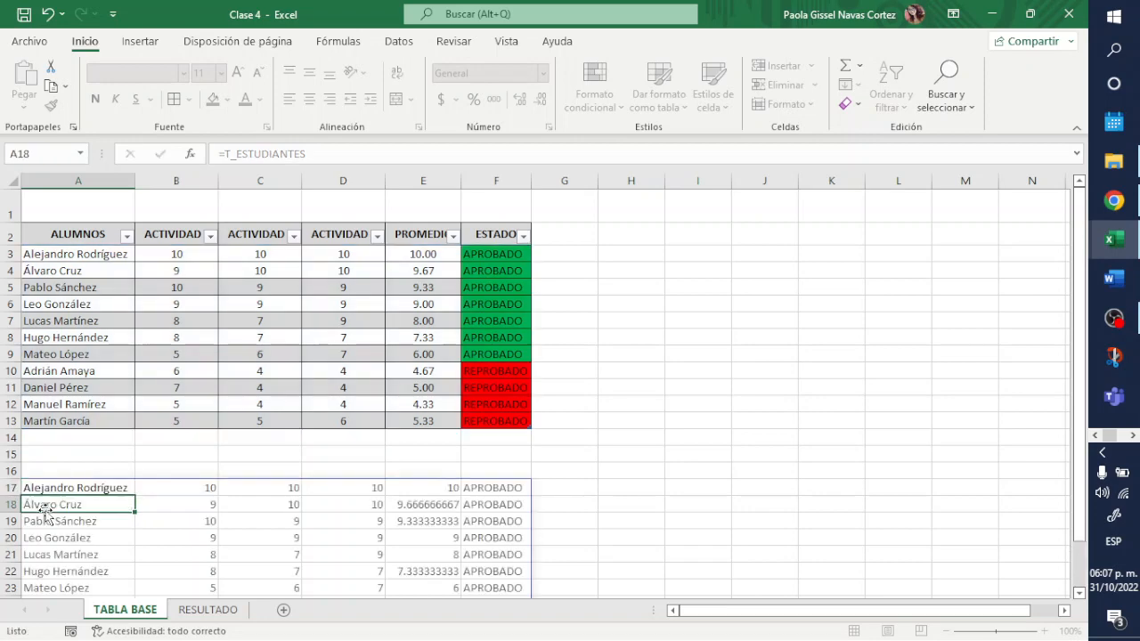
scroll(107, 472, "down", 2)
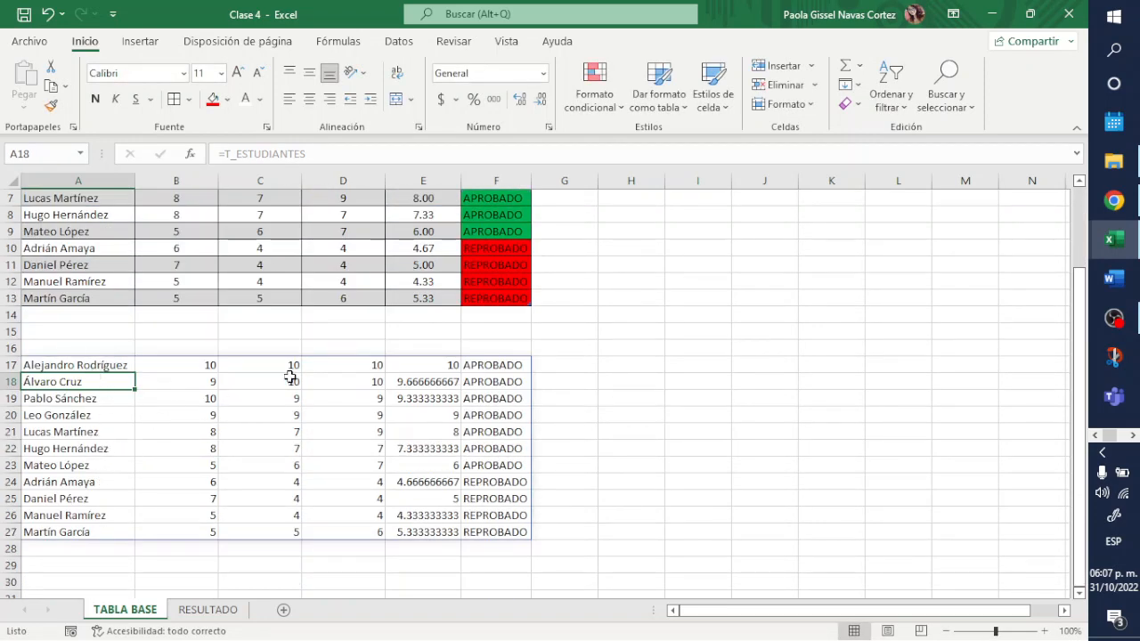
left_click(678, 395)
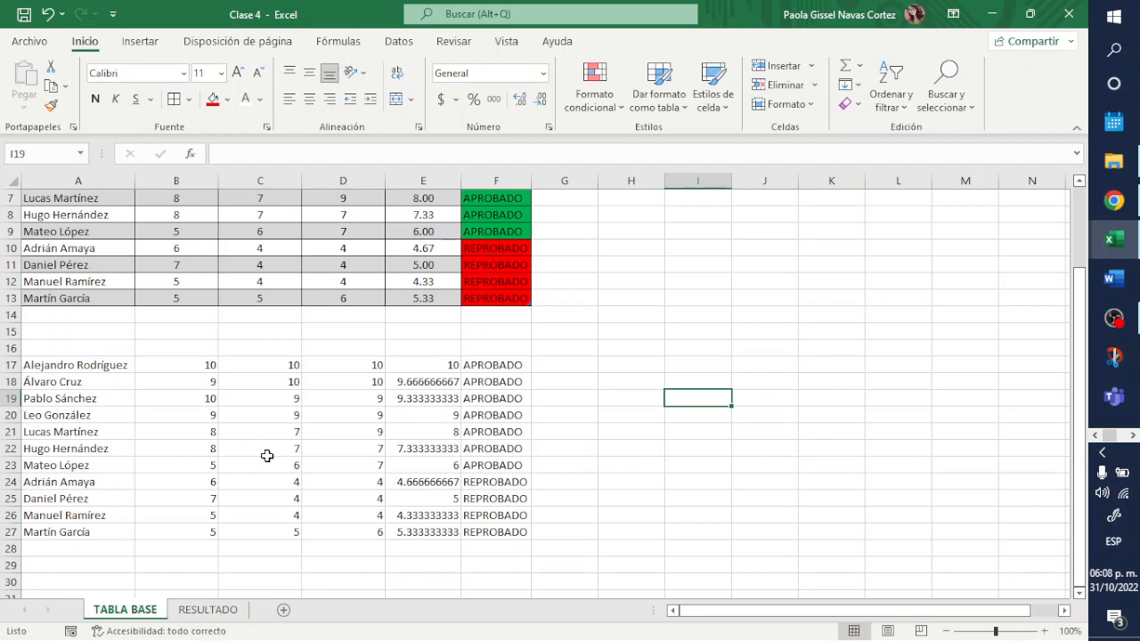
scroll(221, 499, "up", 2)
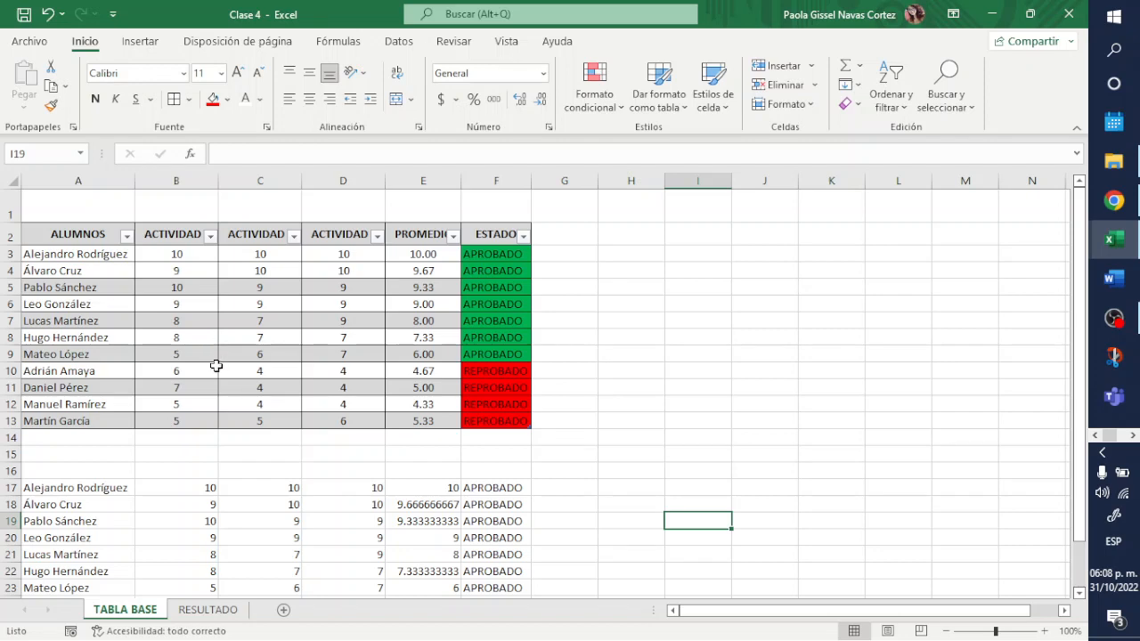
scroll(244, 486, "down", 3)
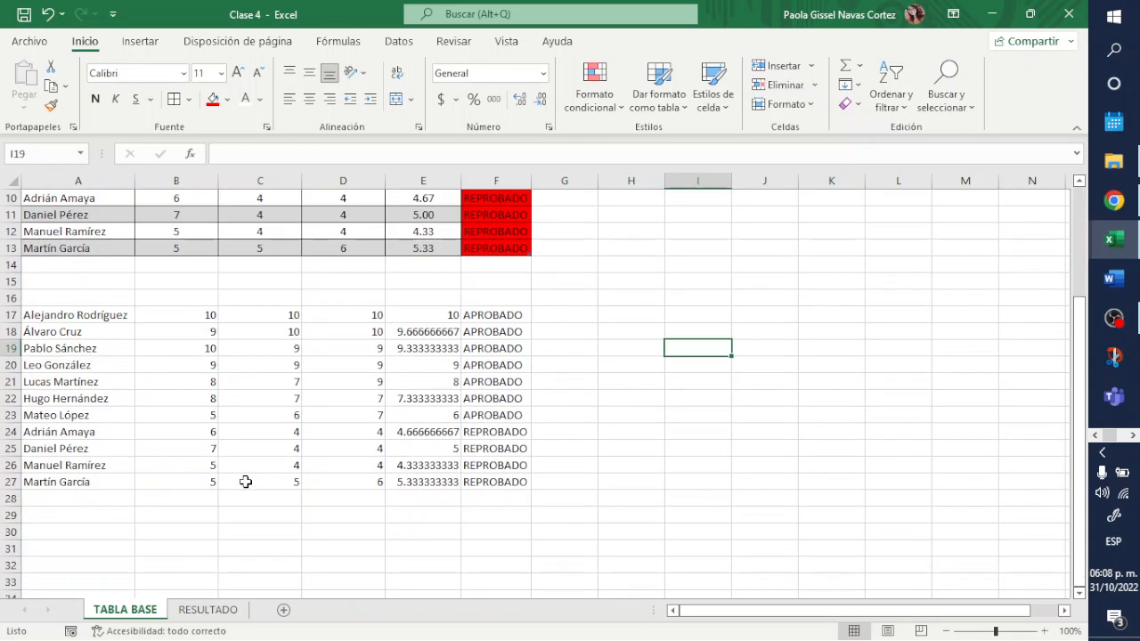
- Undo the table reference formula entered in cell A17
key("ctrl+z")
left_click(246, 481)
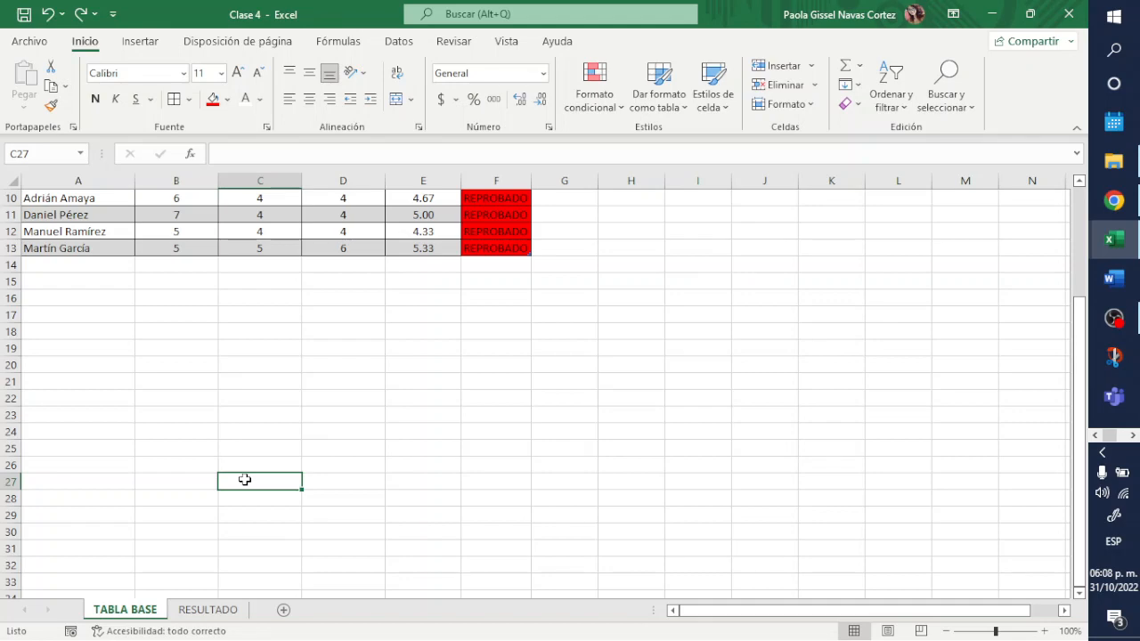
scroll(276, 405, "up", 3)
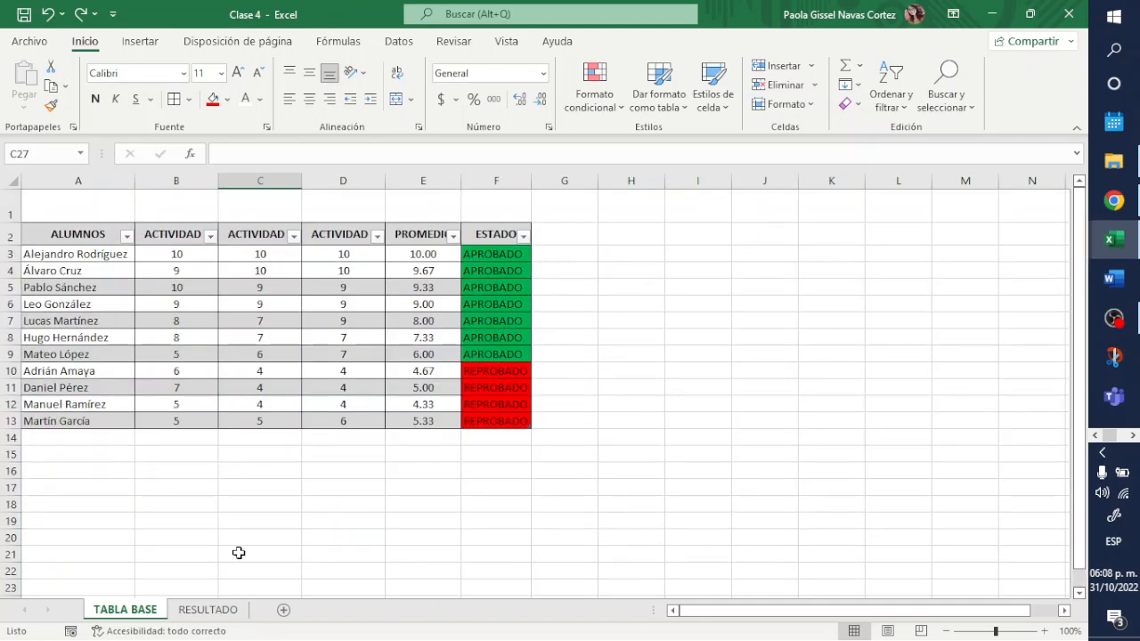
- Review the titled sorting results on the RESULTADO sheet and return to the TABLA BASE sheet
left_click(207, 609)
scroll(252, 522, "up", 15)
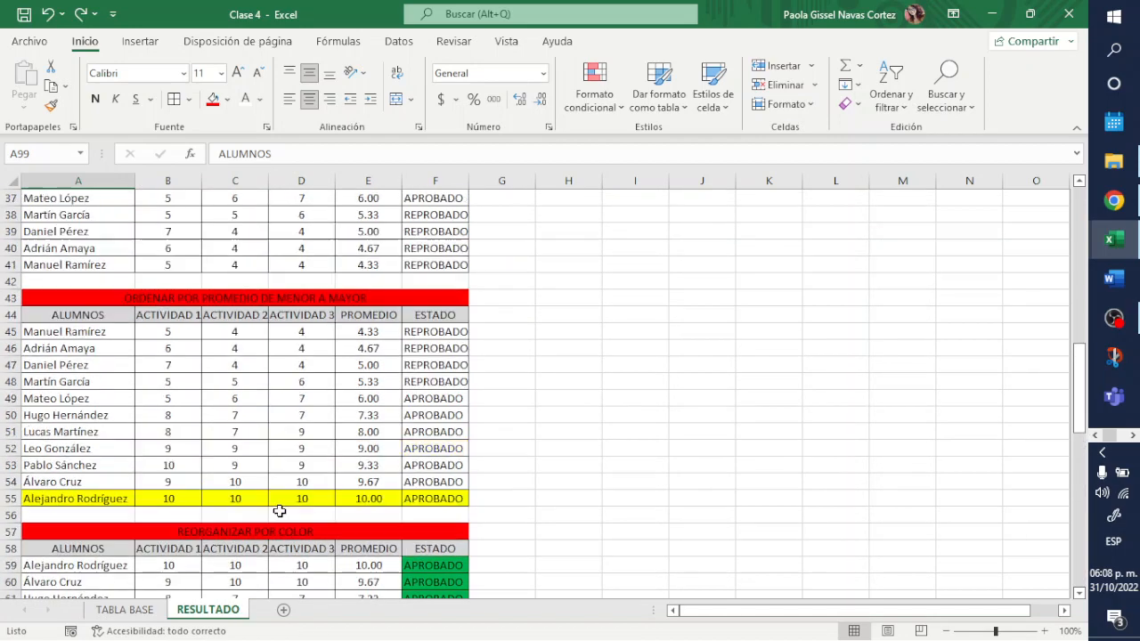
scroll(279, 510, "up", 12)
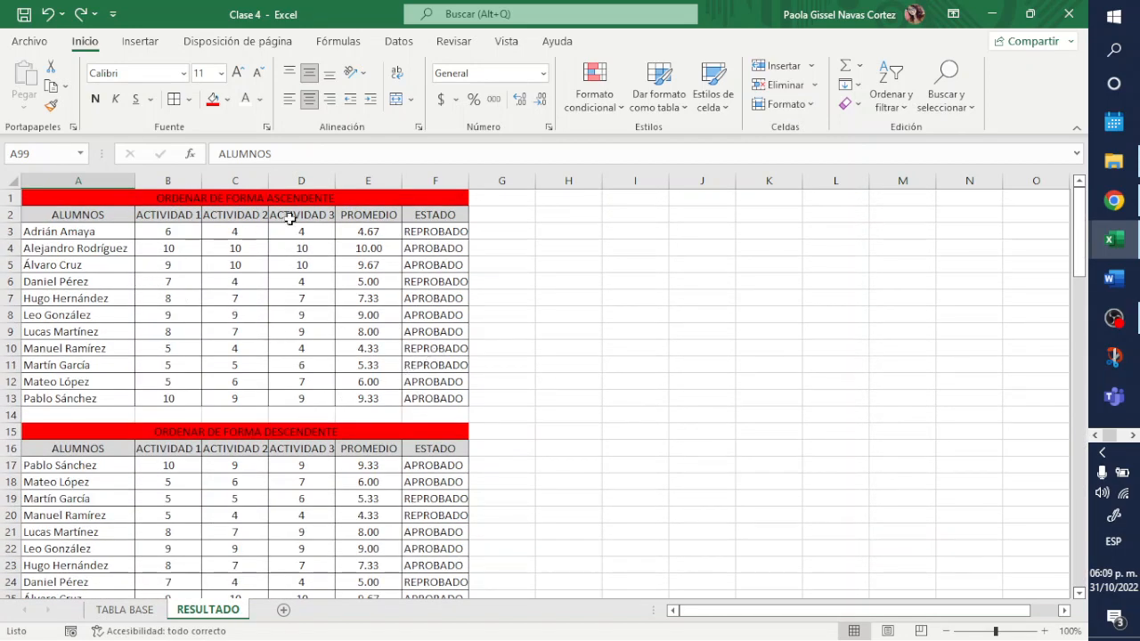
scroll(366, 470, "down", 5)
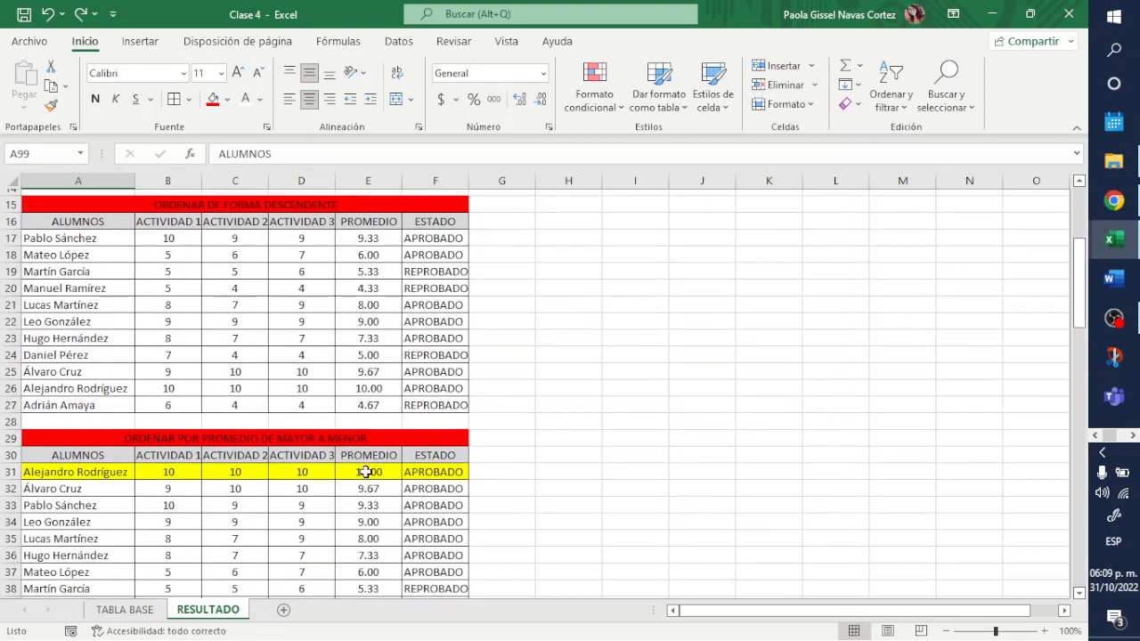
scroll(366, 472, "up", 5)
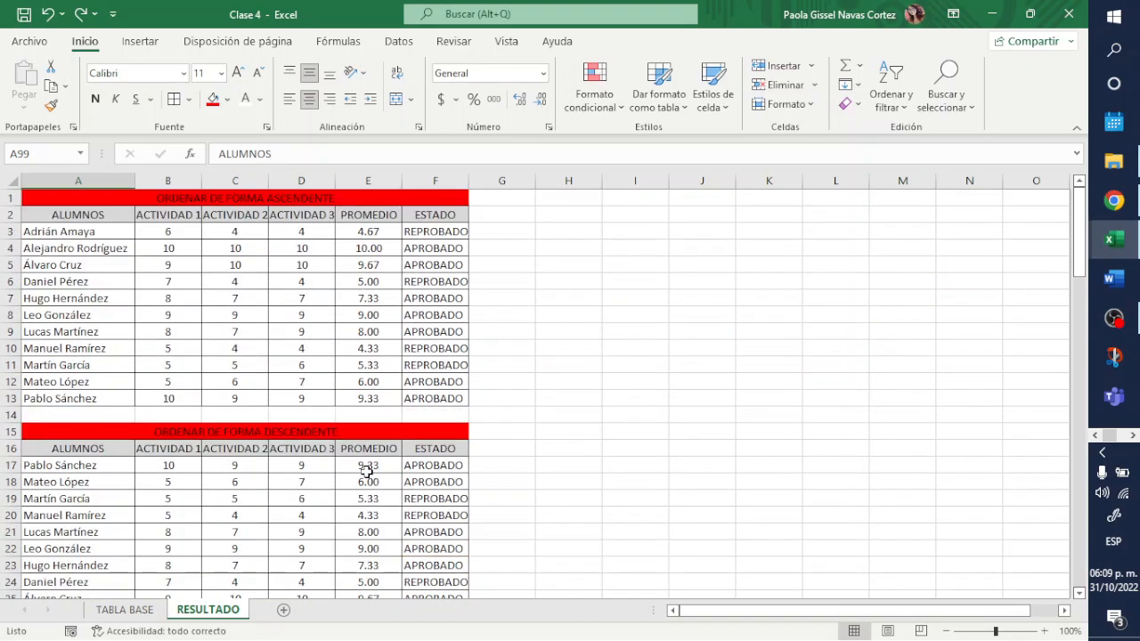
scroll(366, 470, "down", 9)
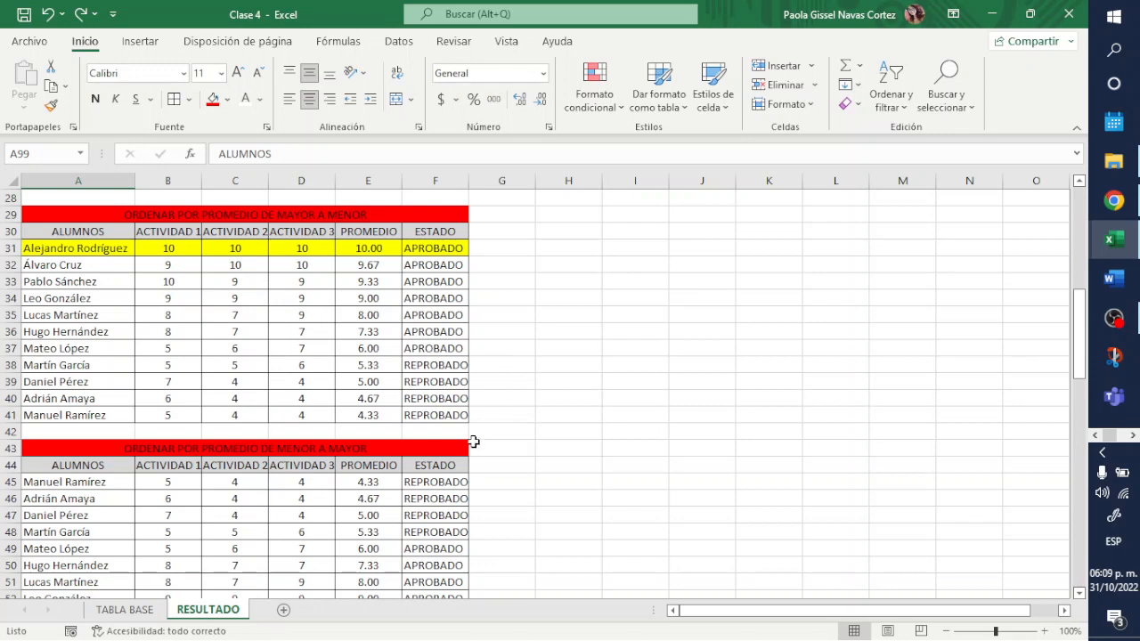
left_click(147, 615)
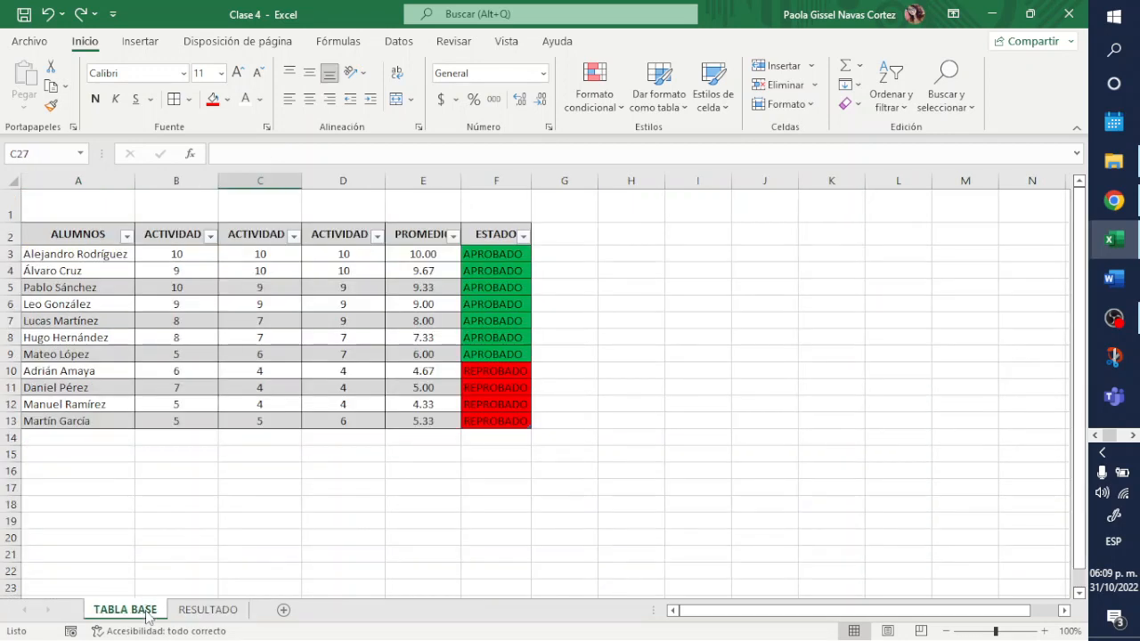